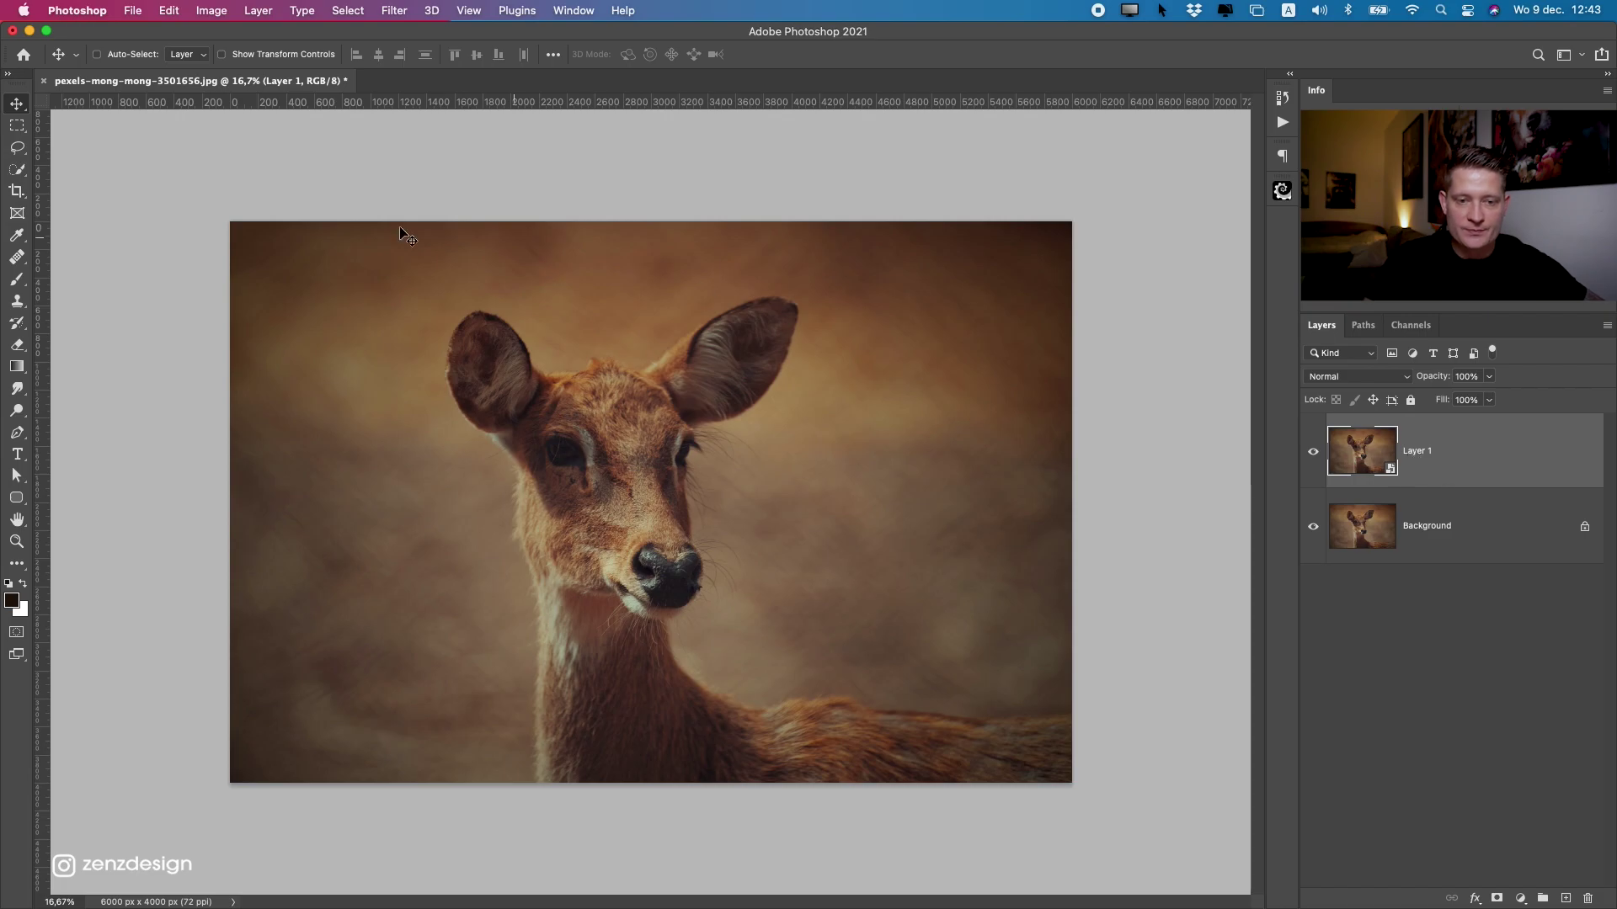
Open the Camera Raw filter on Layer 1.
{"action": "left_click", "coordinate": [402, 11]}
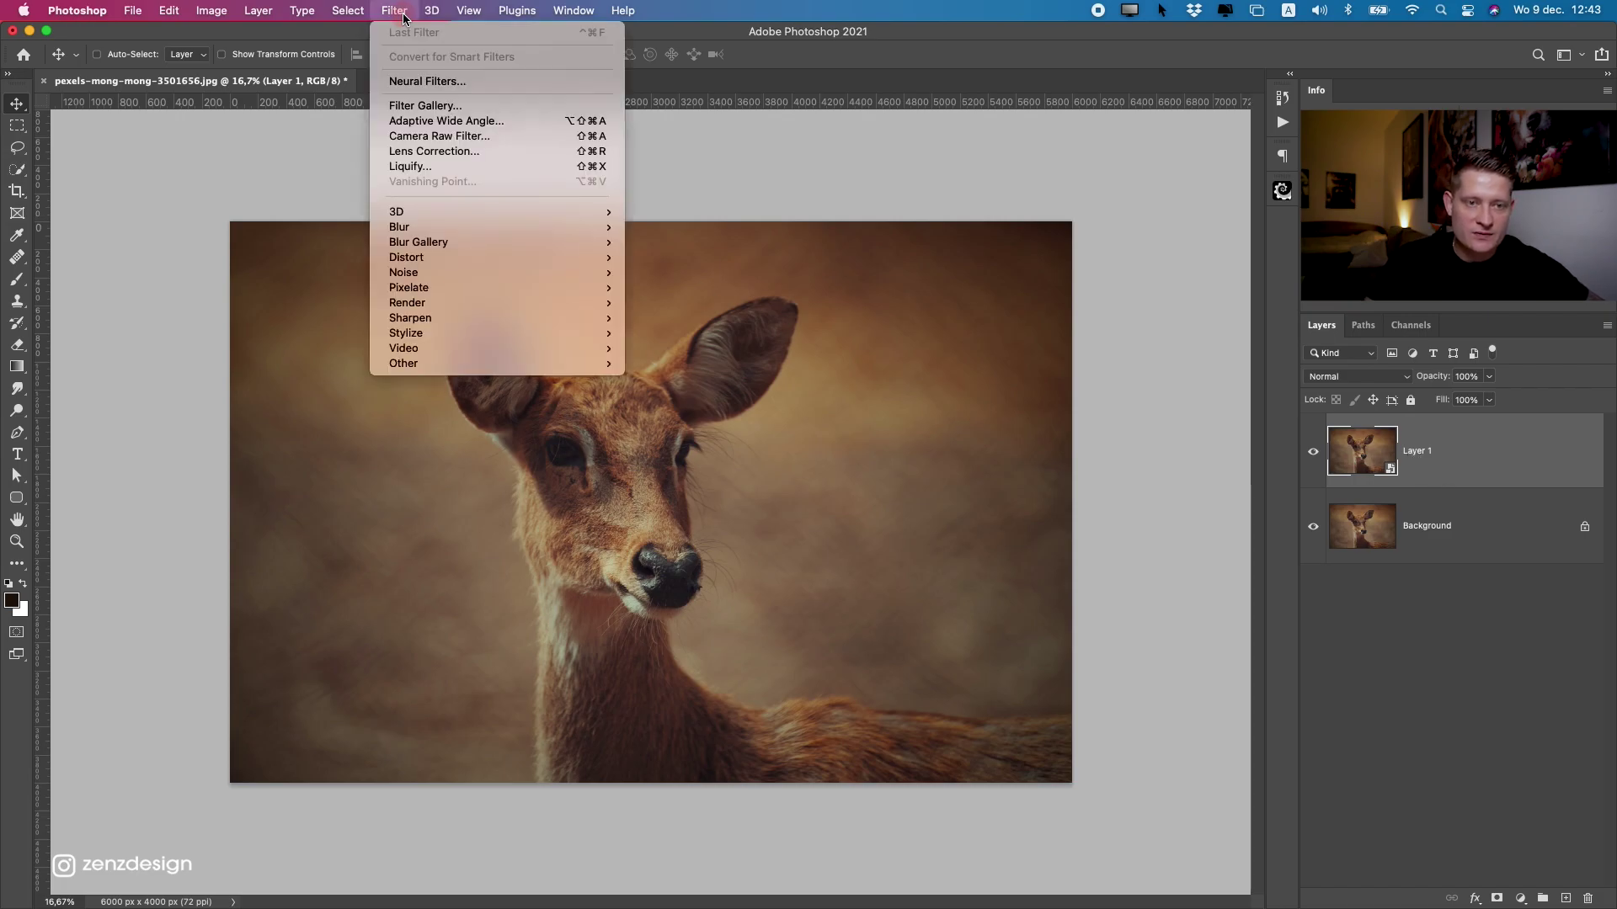
{"action": "left_click", "coordinate": [494, 138]}
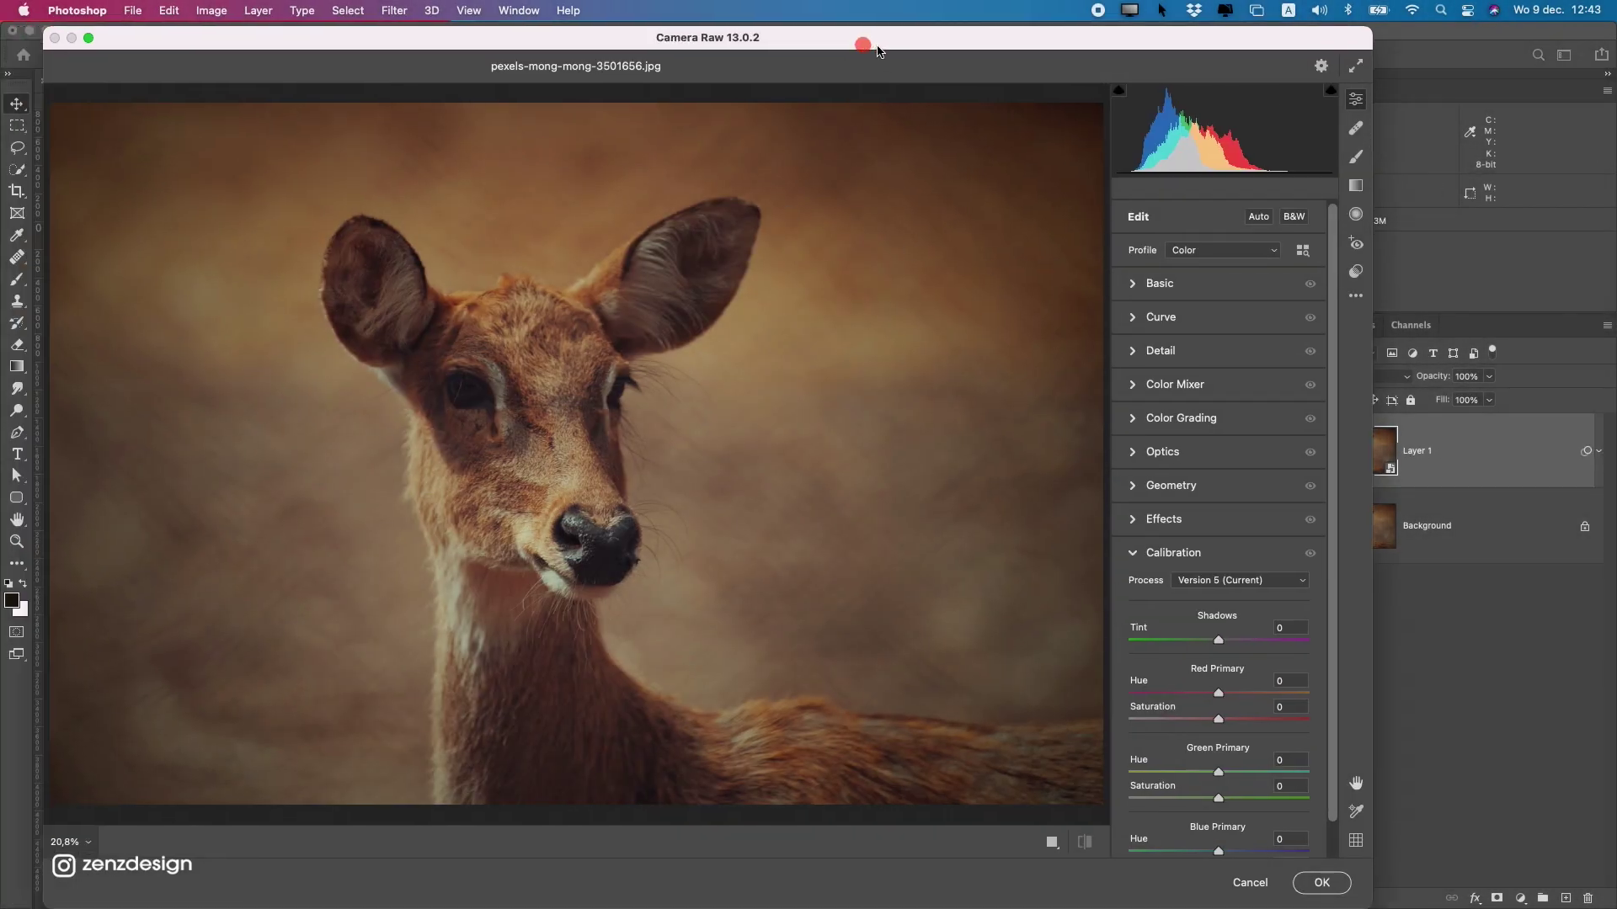
{"action": "left_click_drag", "start_coordinate": [819, 30], "coordinate": [770, 27]}
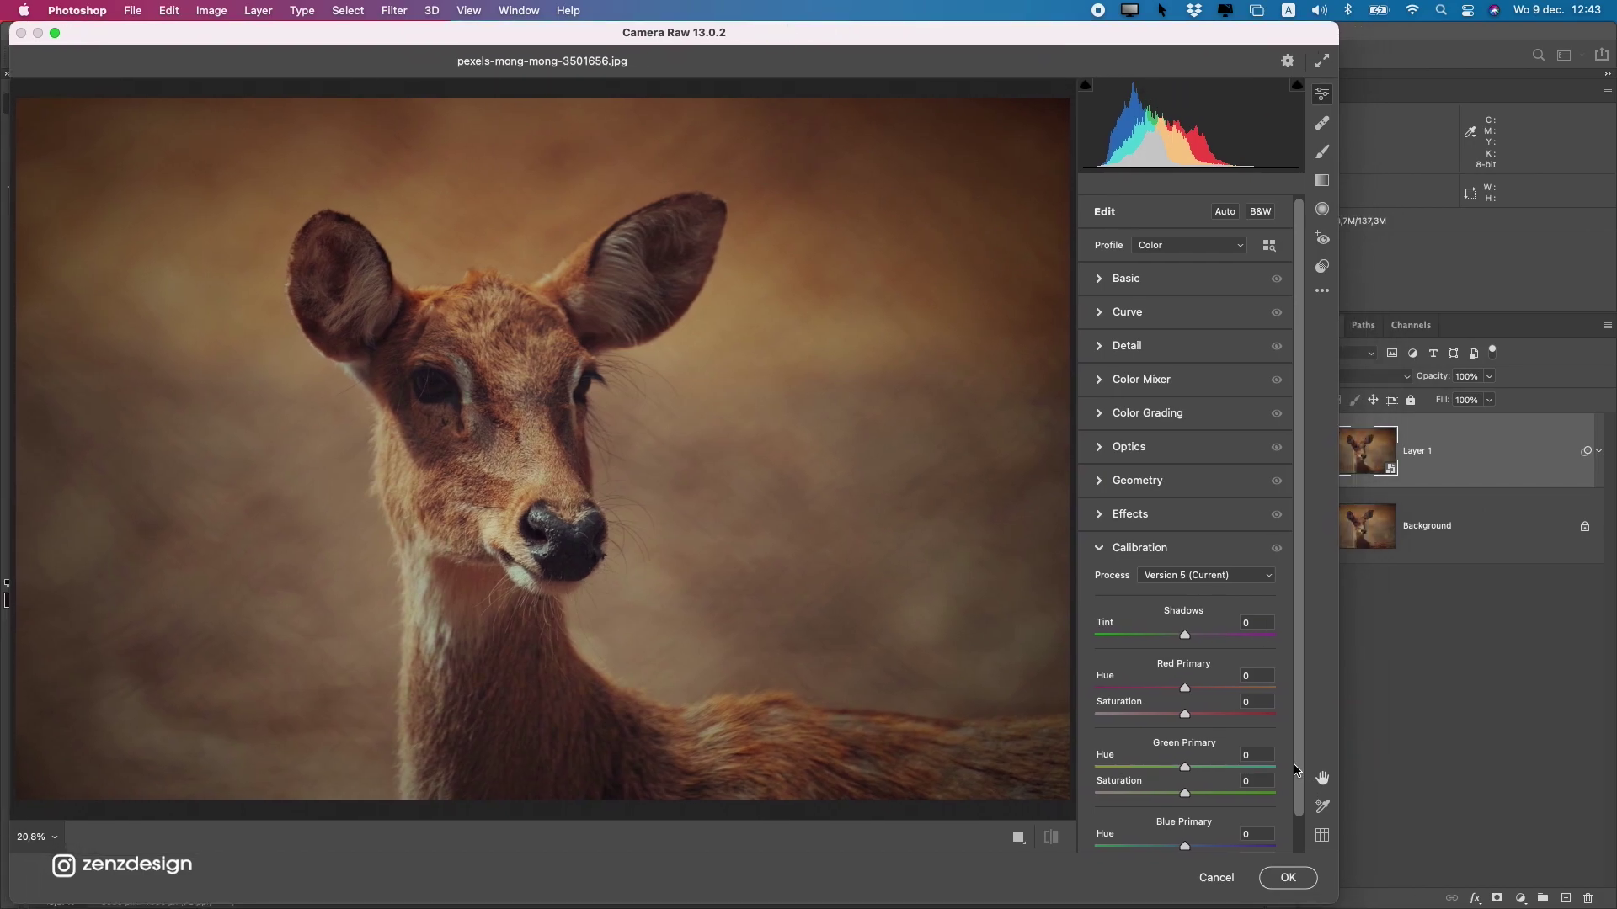
{"action": "left_click_drag", "start_coordinate": [1297, 423], "coordinate": [1346, 311]}
{"action": "left_click", "coordinate": [1141, 280]}
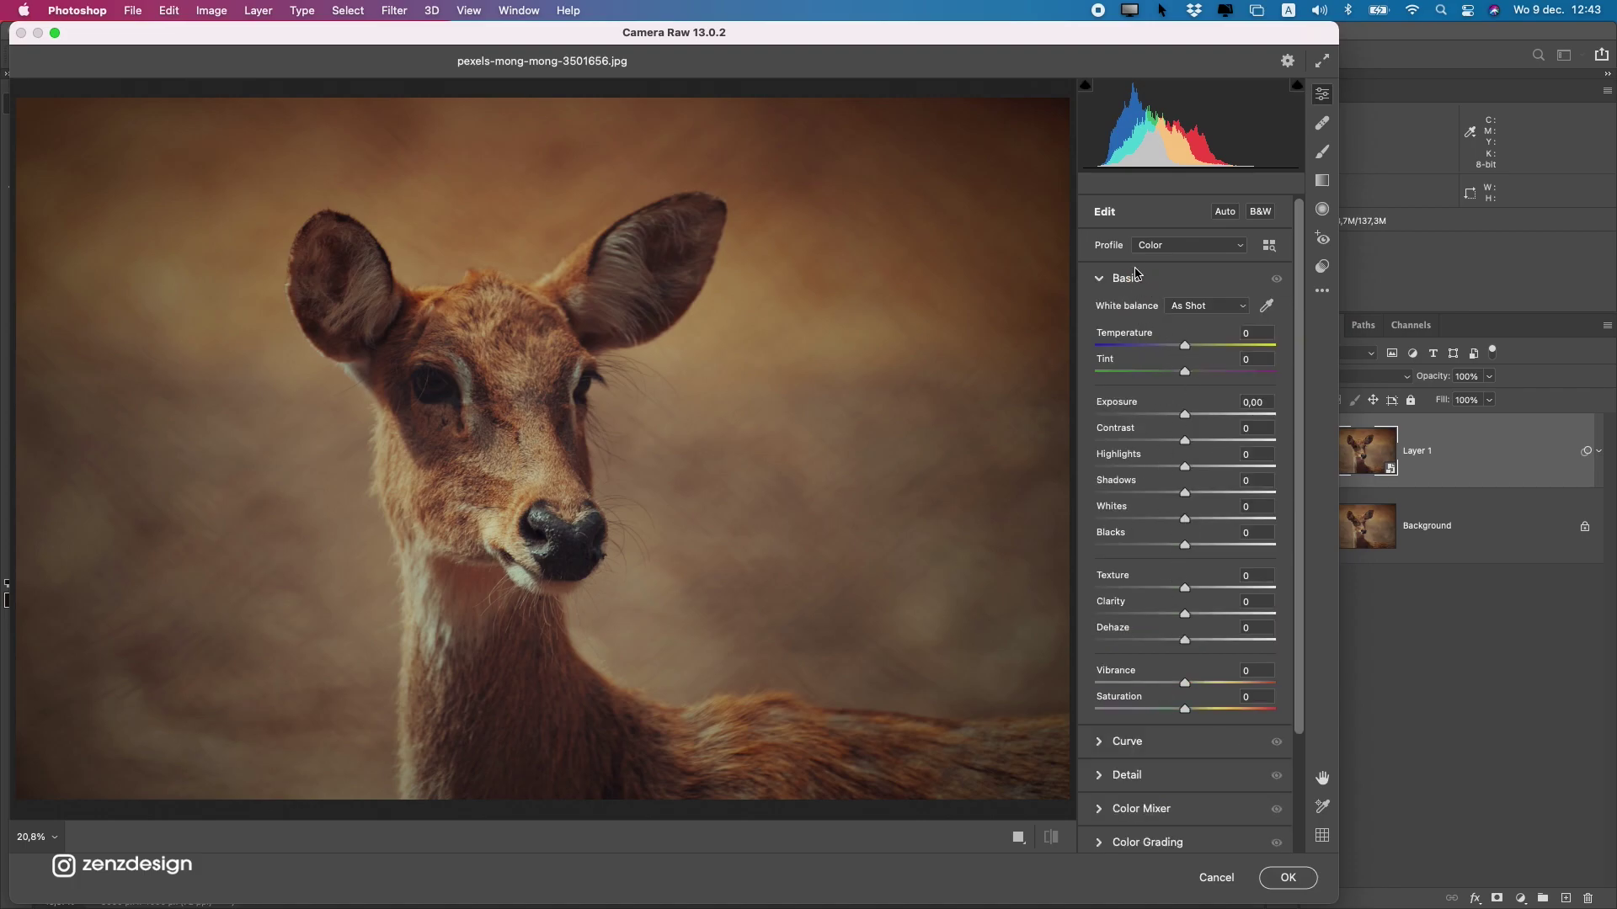
{"action": "left_click", "coordinate": [1135, 275]}
{"action": "left_click", "coordinate": [1150, 381]}
{"action": "left_click", "coordinate": [1158, 380]}
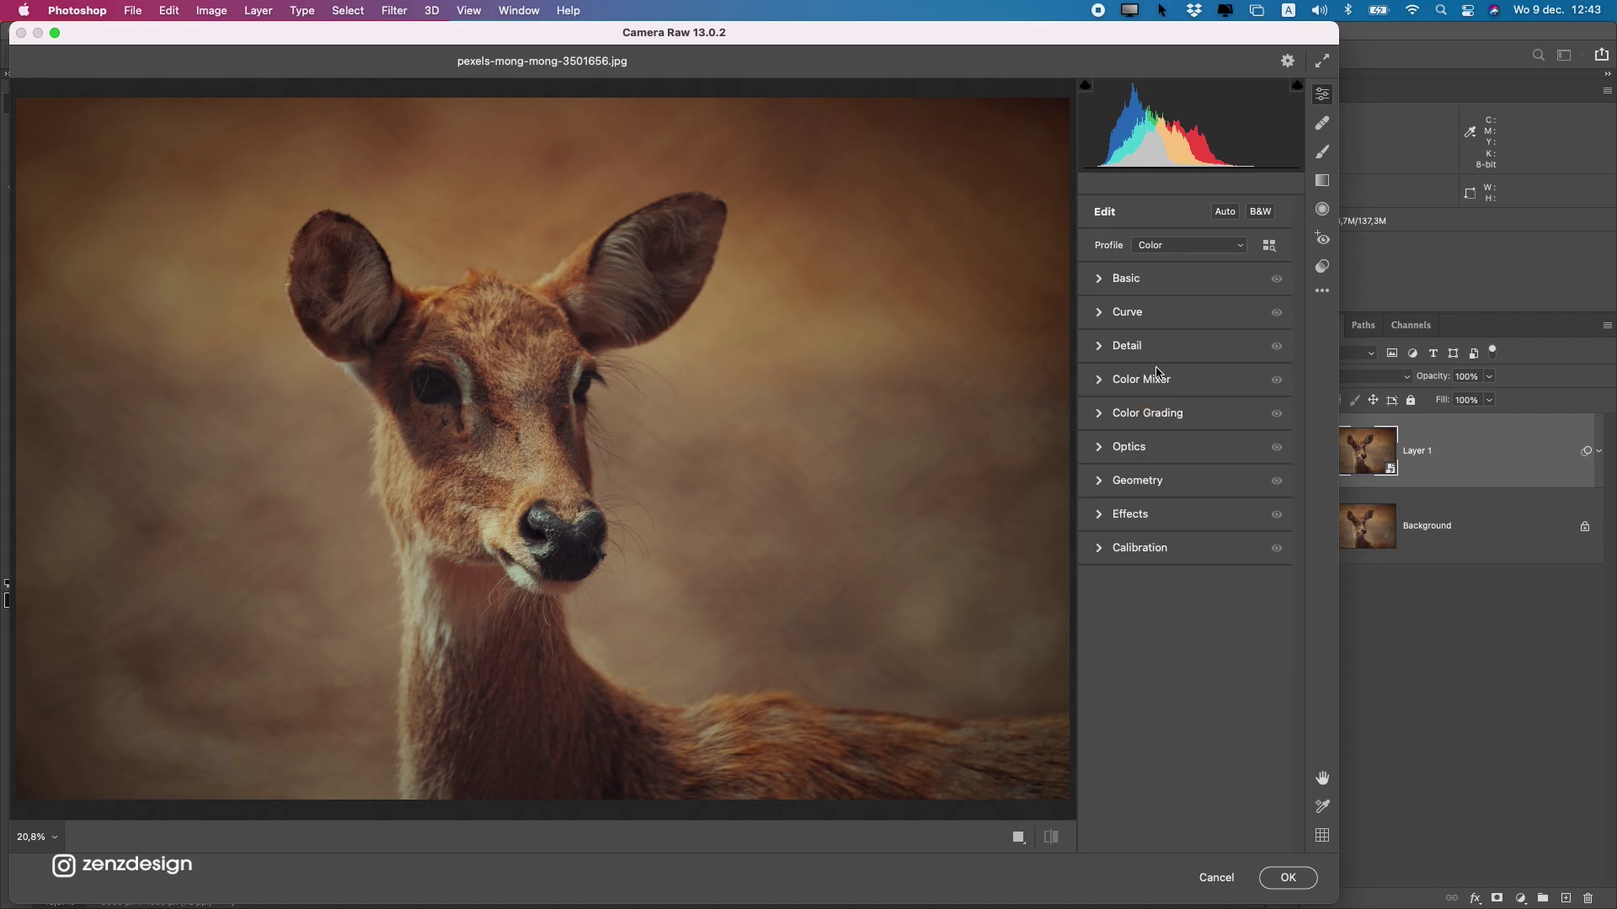
Raise Noise Reduction, Color Noise Reduction and Sharpening in the Detail settings to smooth the photo and bring back its edges.
{"action": "left_click", "coordinate": [1152, 347]}
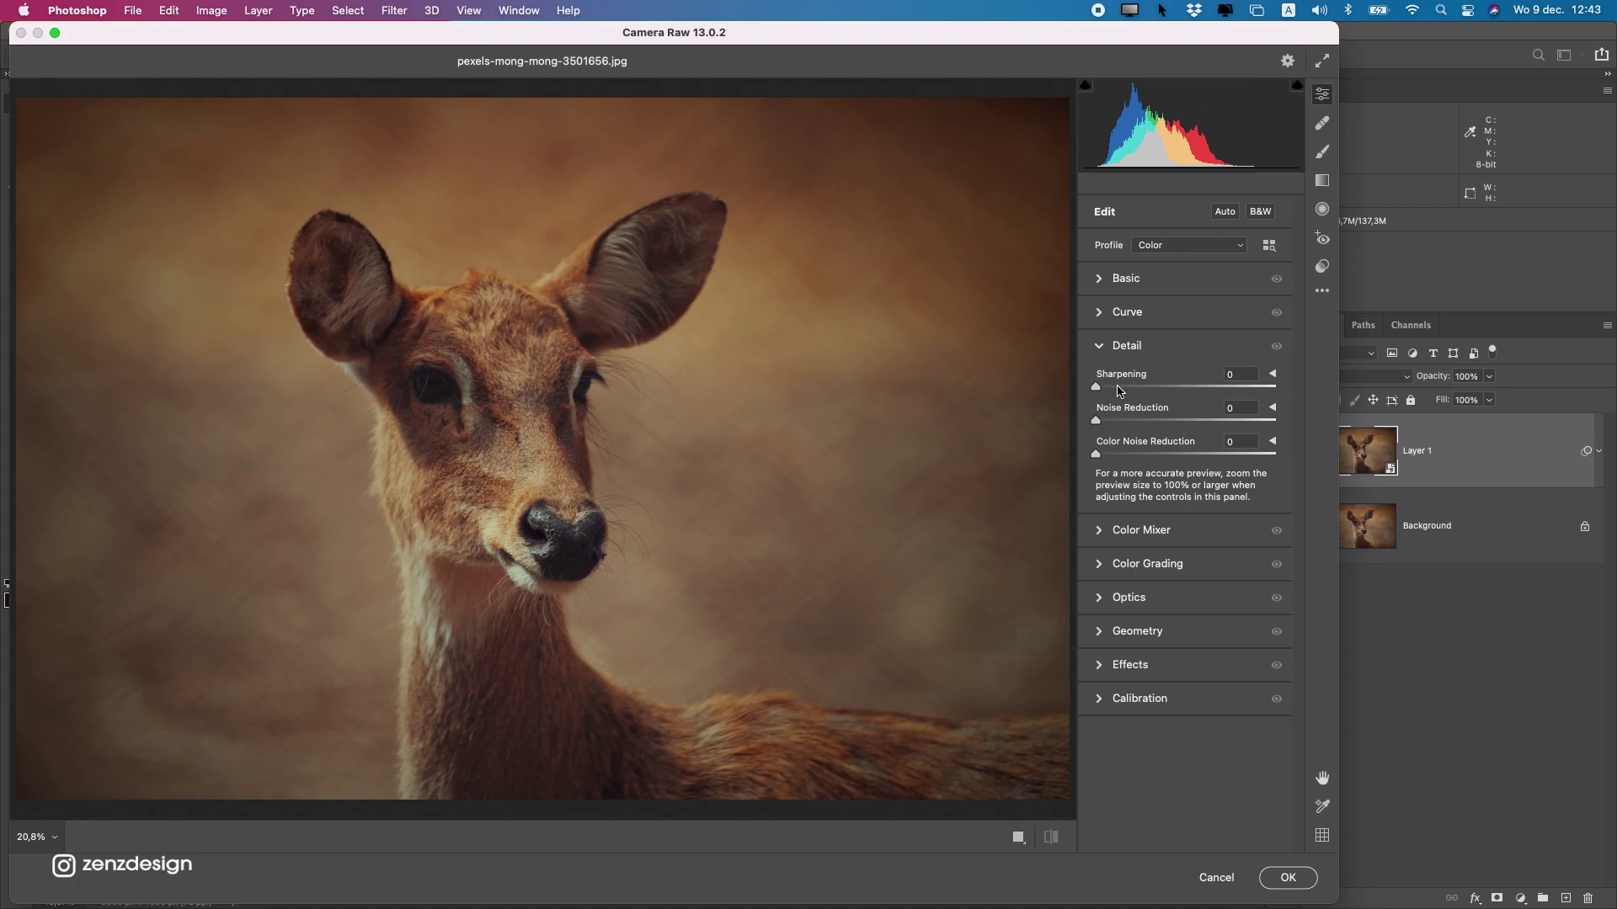
{"action": "left_click_drag", "start_coordinate": [1143, 426], "coordinate": [1243, 428]}
{"action": "left_click", "coordinate": [1230, 463]}
{"action": "left_click_drag", "start_coordinate": [1138, 385], "coordinate": [1269, 392]}
Lower Exposure to -0.15, Highlights to -16 and Whites to -12 in the Basic settings.
{"action": "left_click", "coordinate": [1126, 280]}
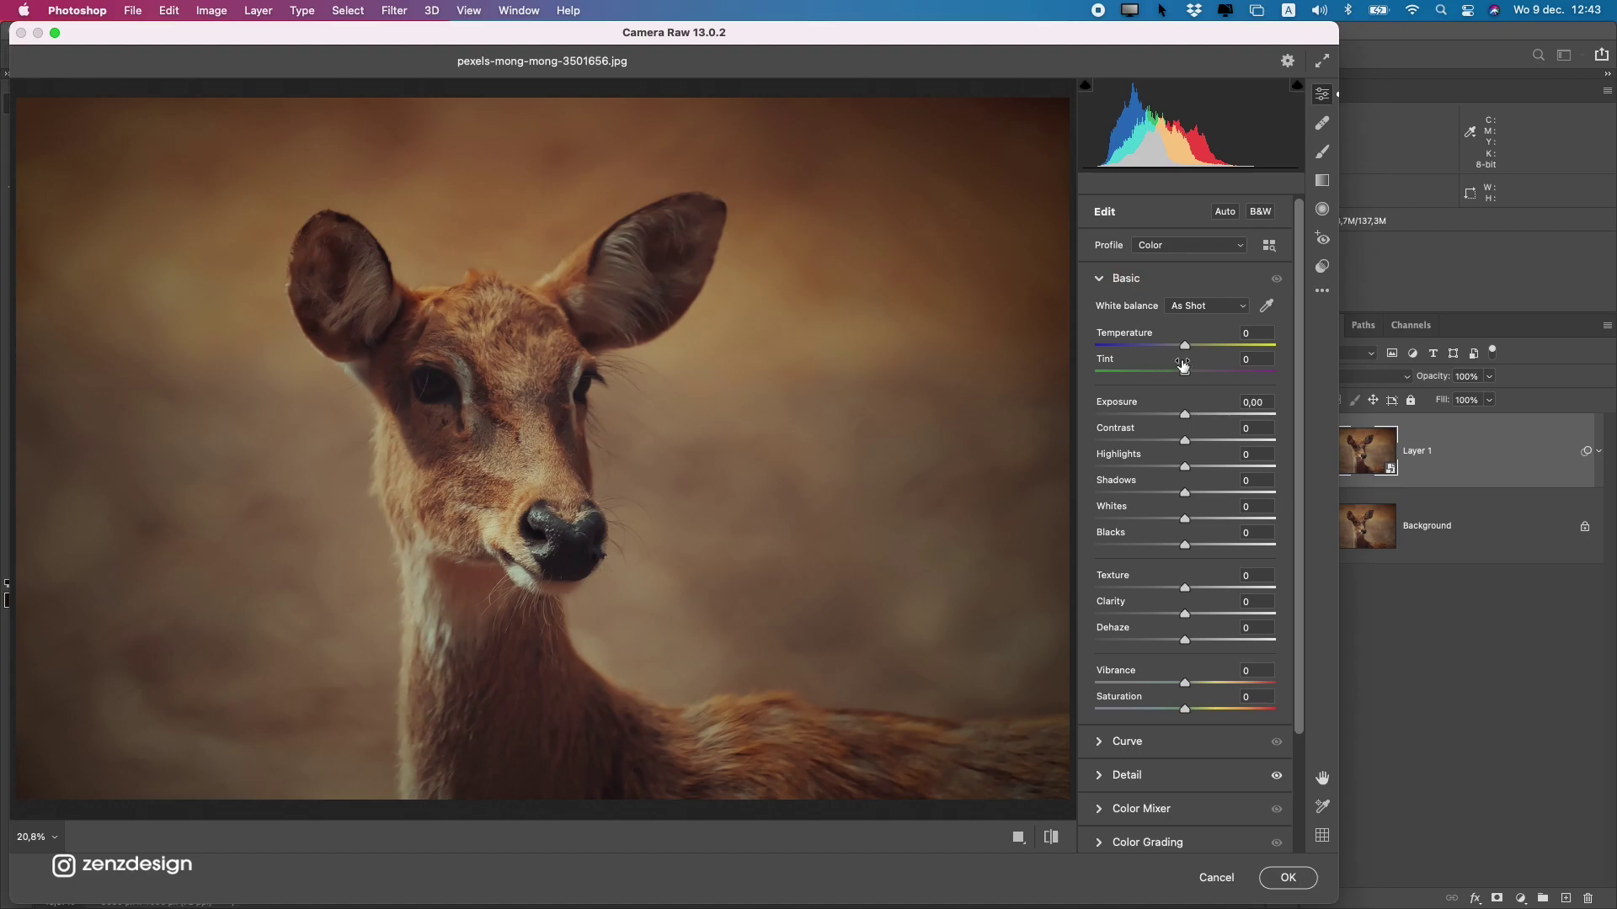
{"action": "left_click_drag", "start_coordinate": [1301, 369], "coordinate": [1311, 244]}
{"action": "left_click_drag", "start_coordinate": [1188, 419], "coordinate": [1187, 420]}
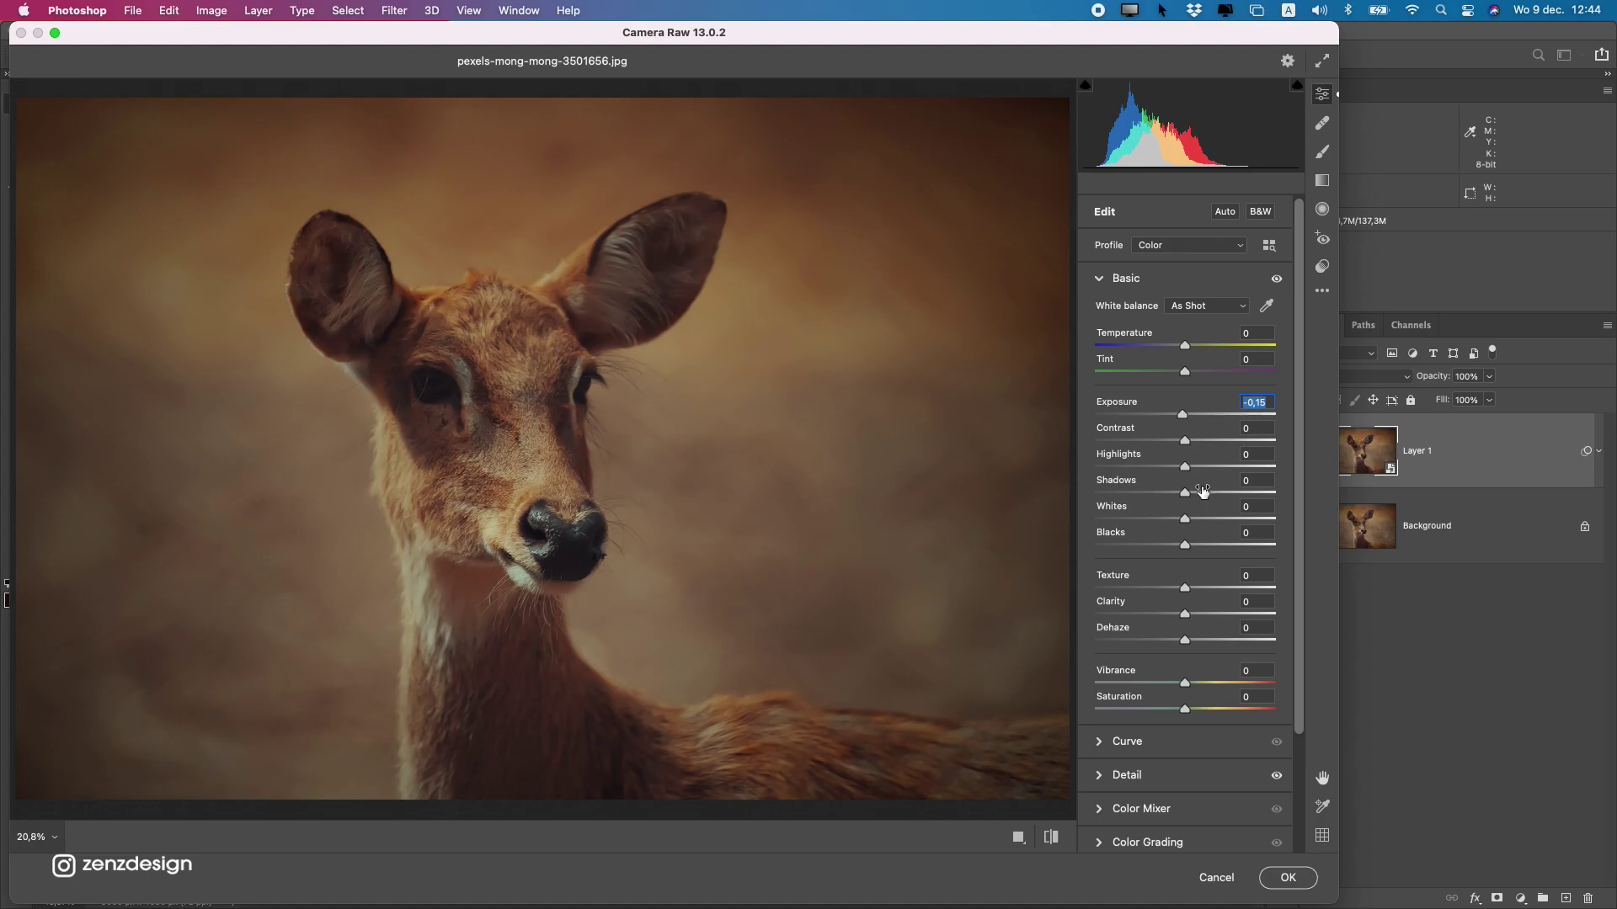
{"action": "left_click_drag", "start_coordinate": [1185, 467], "coordinate": [1174, 521]}
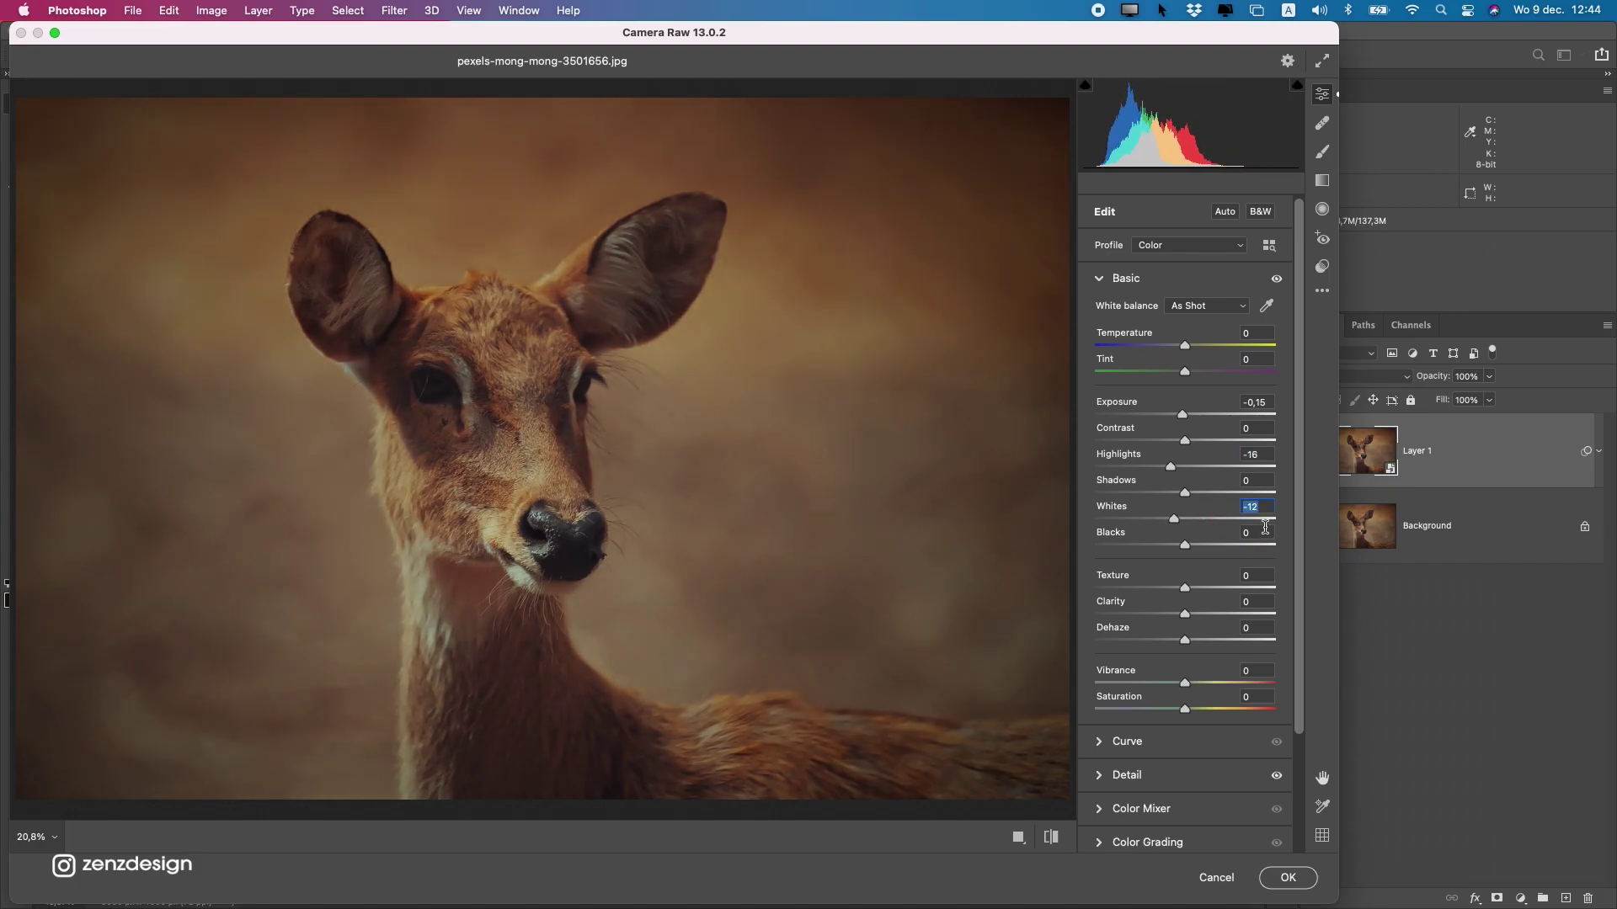
Raise Texture slightly and apply the Camera Raw adjustments to Layer 1.
{"action": "left_click_drag", "start_coordinate": [1301, 601], "coordinate": [1301, 646]}
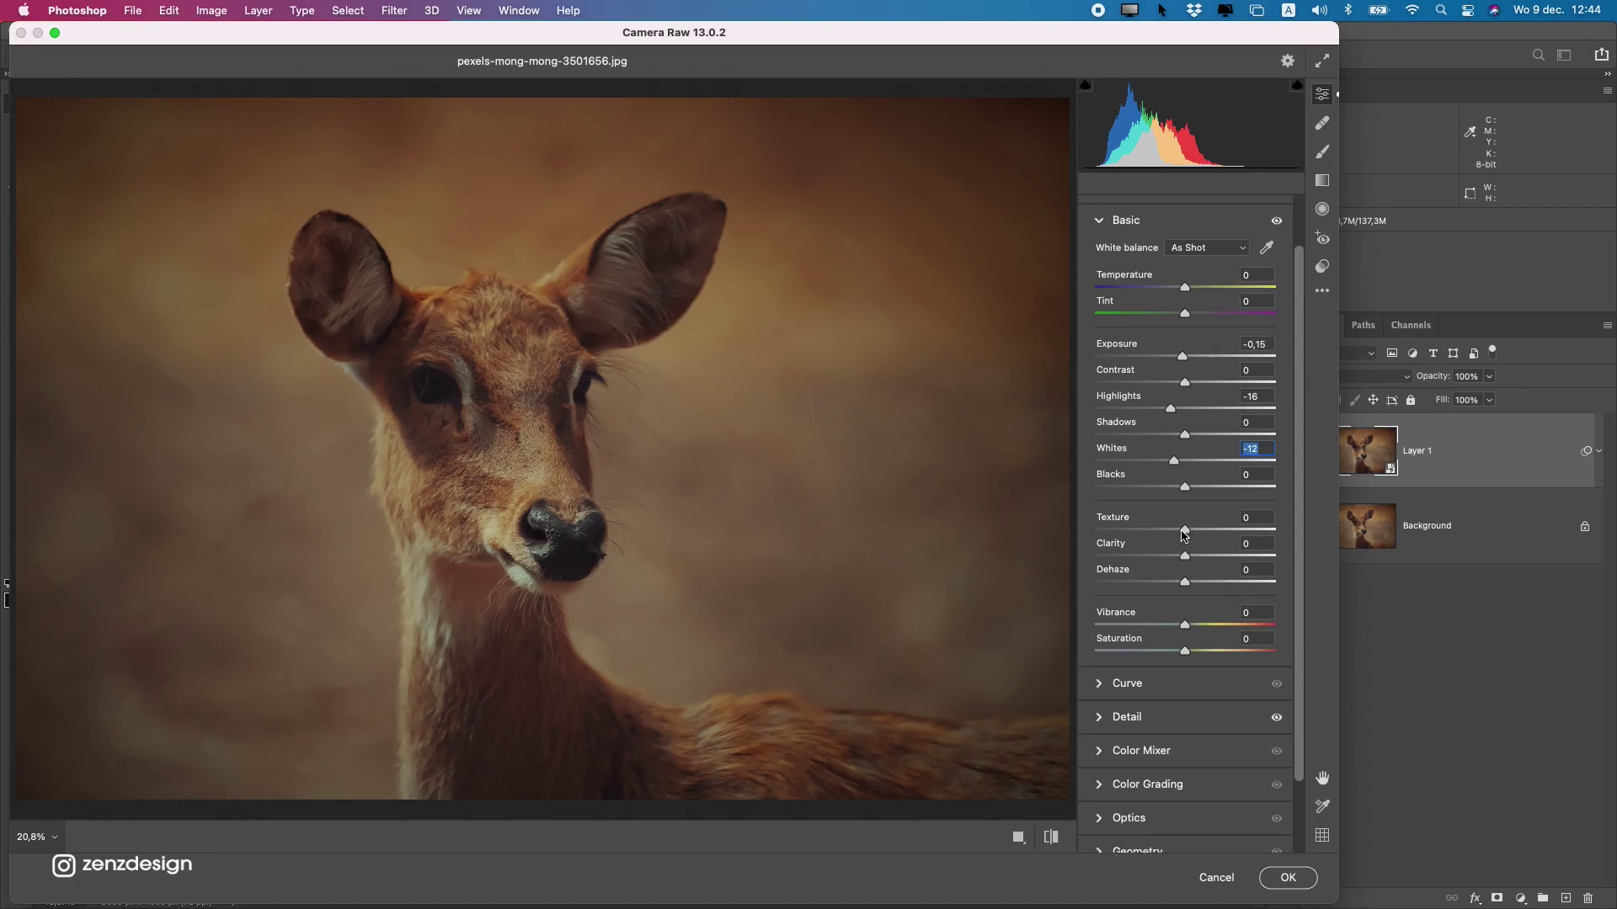
{"action": "mouse_move", "coordinate": [1186, 533]}
{"action": "left_mouse_down"}
{"action": "mouse_move", "coordinate": [1214, 532]}
{"action": "mouse_move", "coordinate": [1123, 528]}
{"action": "mouse_move", "coordinate": [1197, 530]}
{"action": "left_mouse_up"}
{"action": "left_click", "coordinate": [1288, 878]}
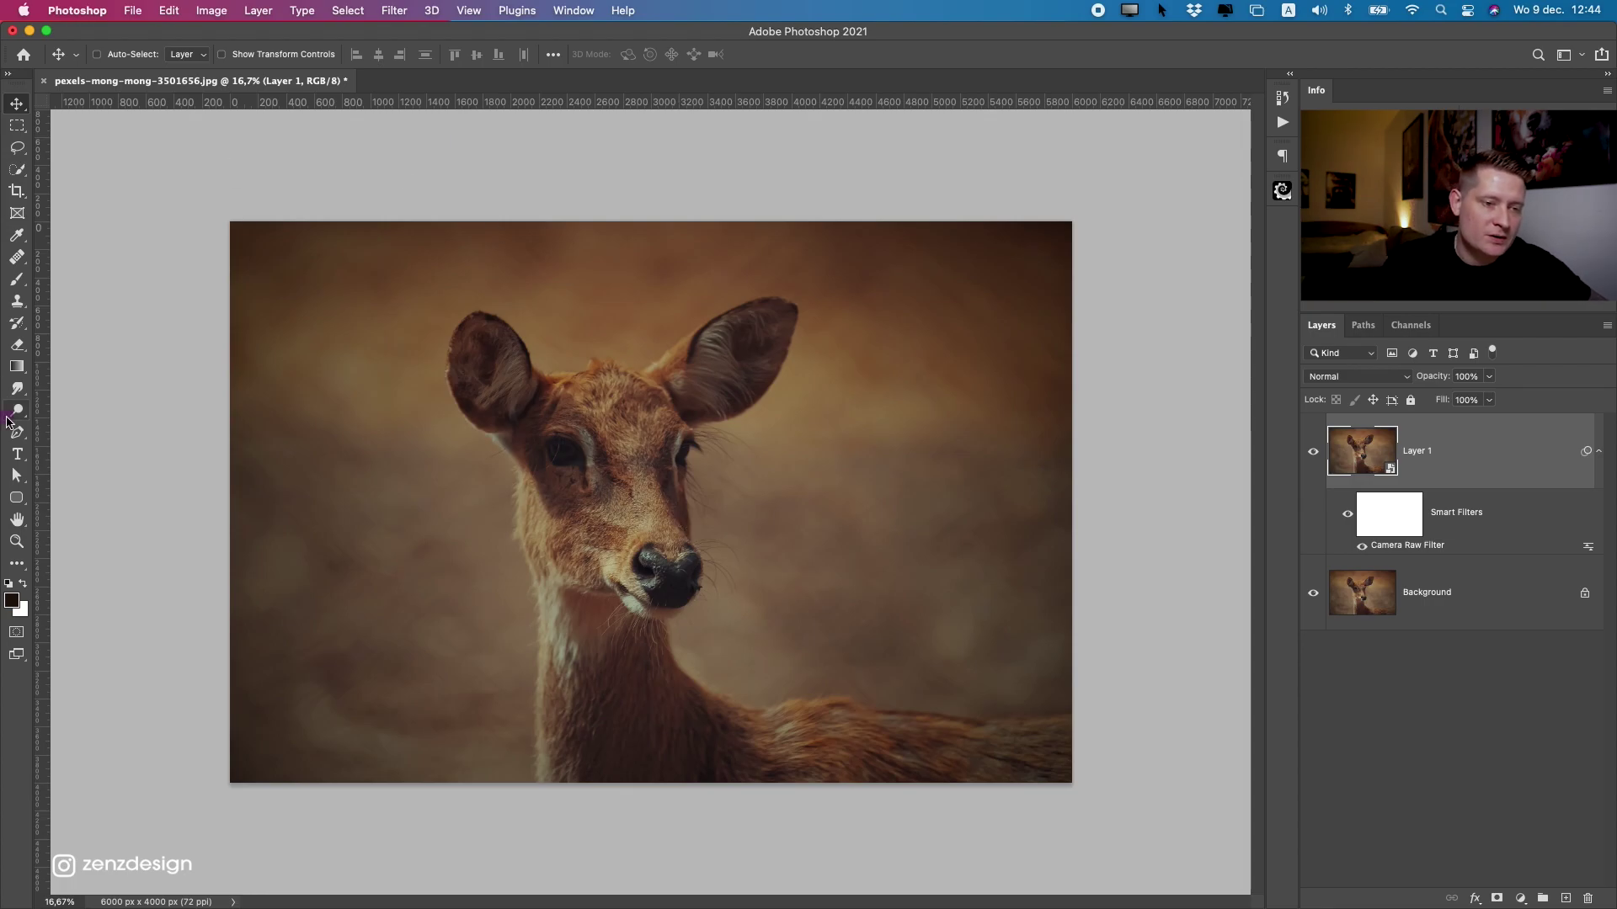
Add a new layer above Layer 1, fill it with 50% Gray and set its blend mode to Overlay.
{"action": "left_click", "coordinate": [19, 414]}
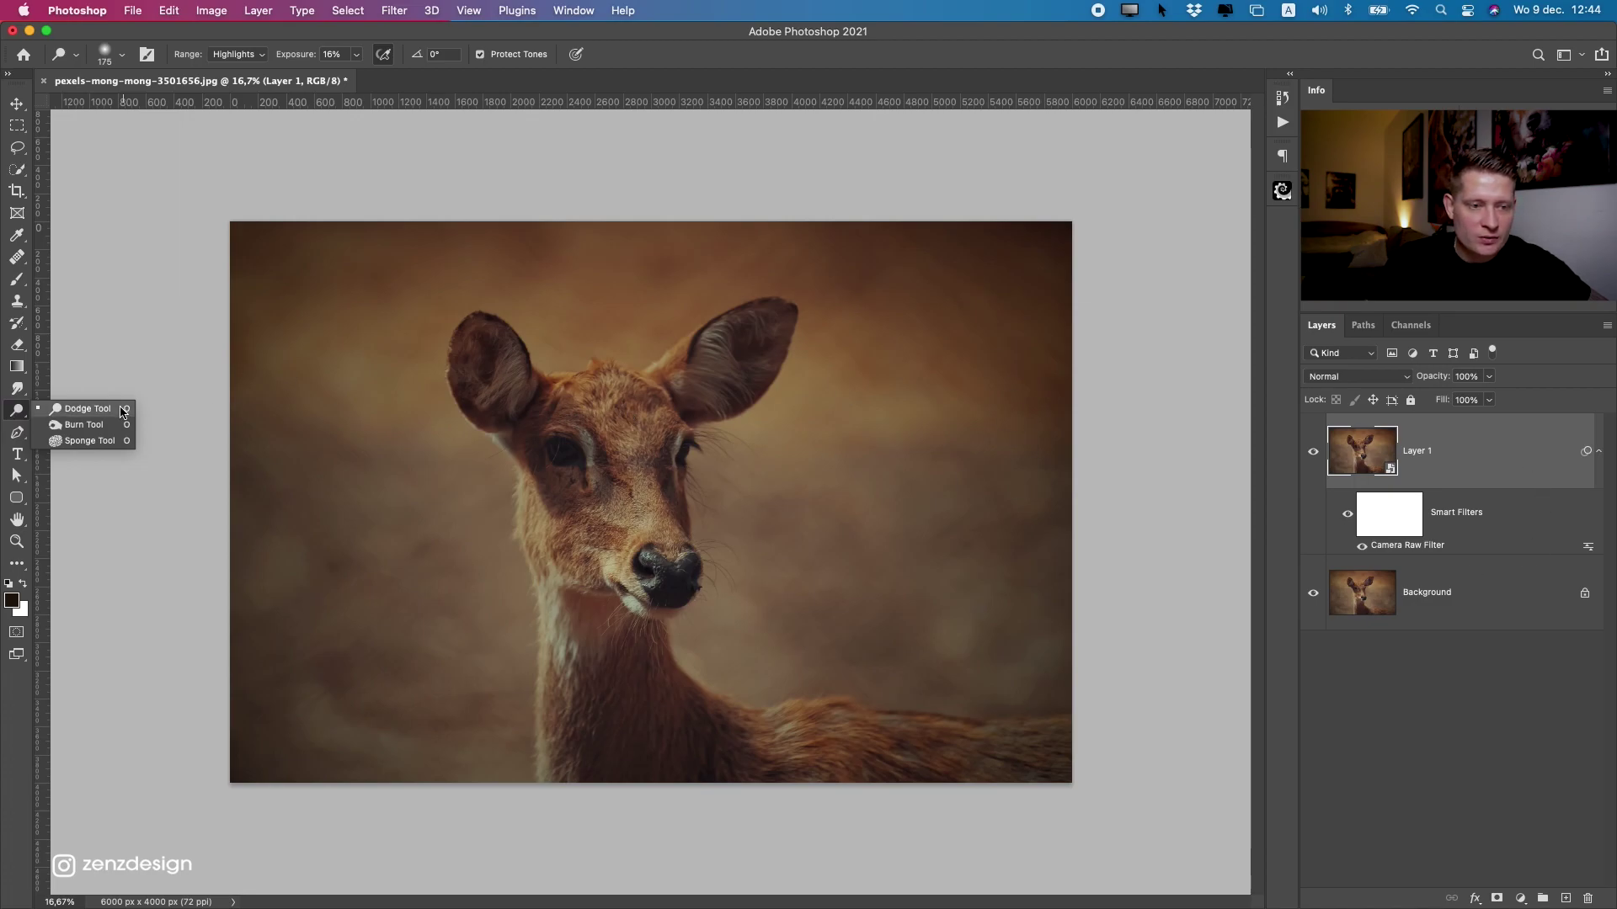
{"action": "left_click", "coordinate": [123, 412]}
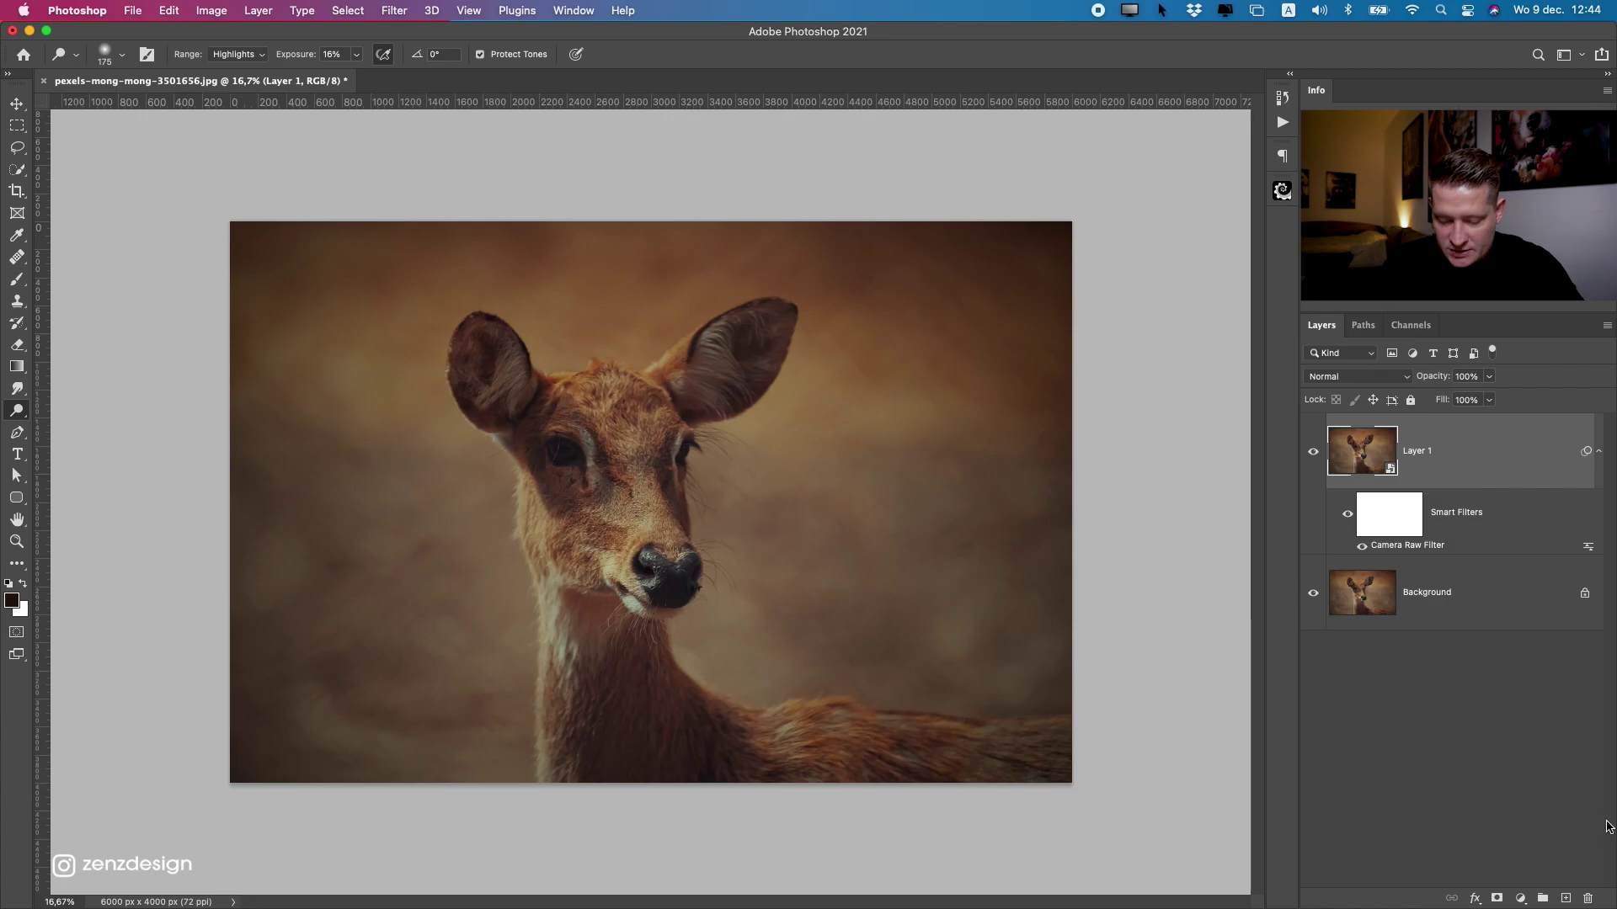
{"action": "left_click", "coordinate": [1564, 898]}
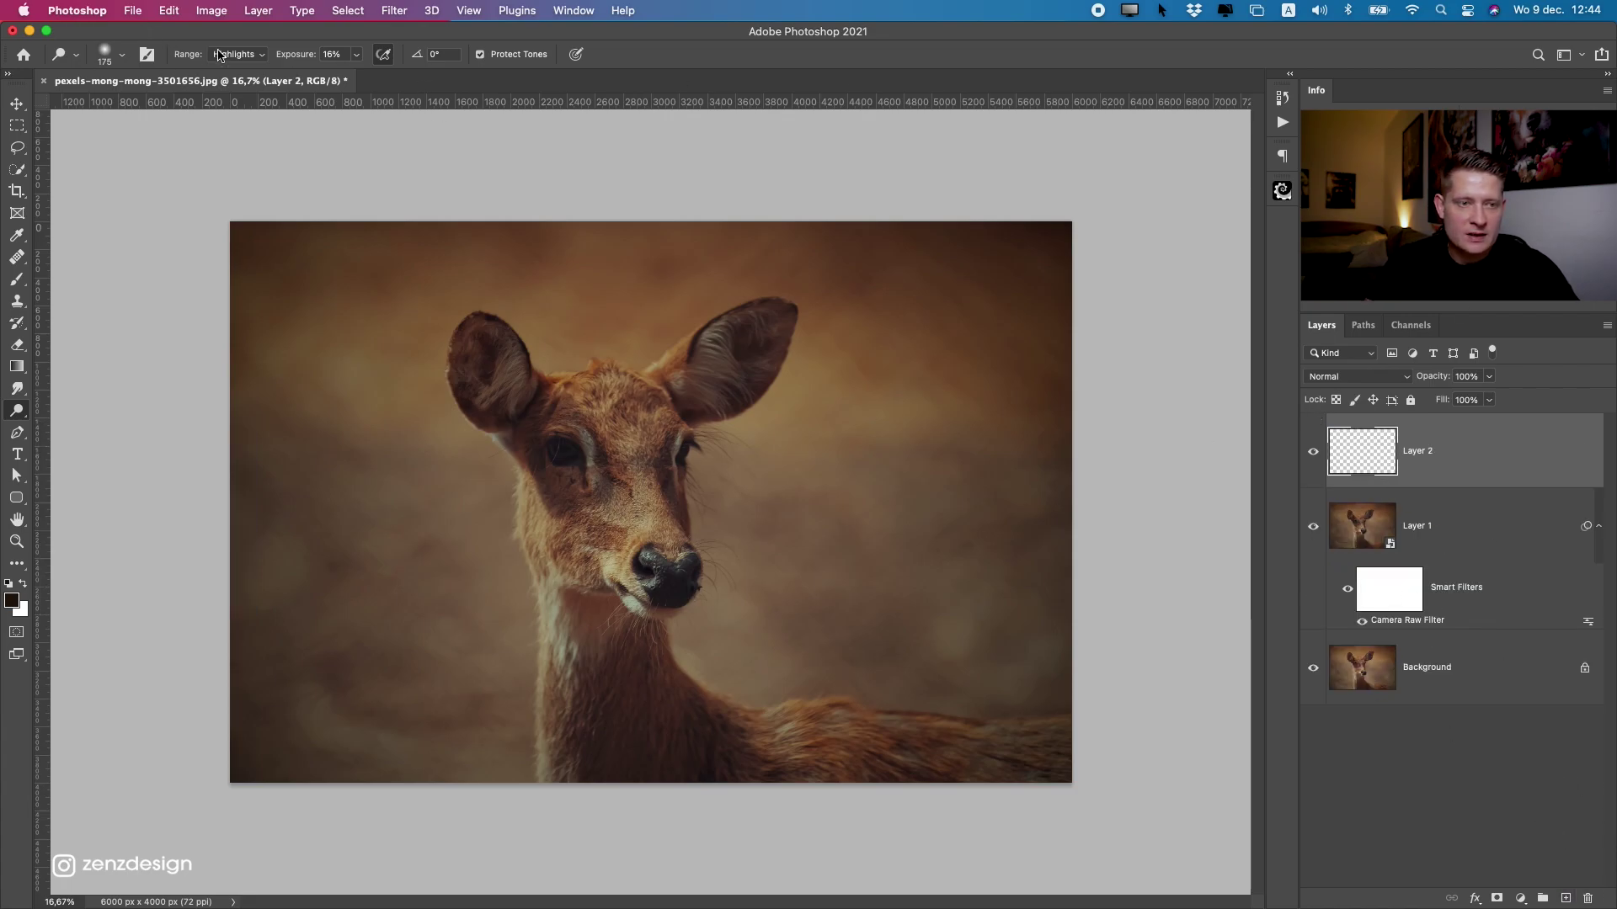
{"action": "left_click", "coordinate": [166, 12]}
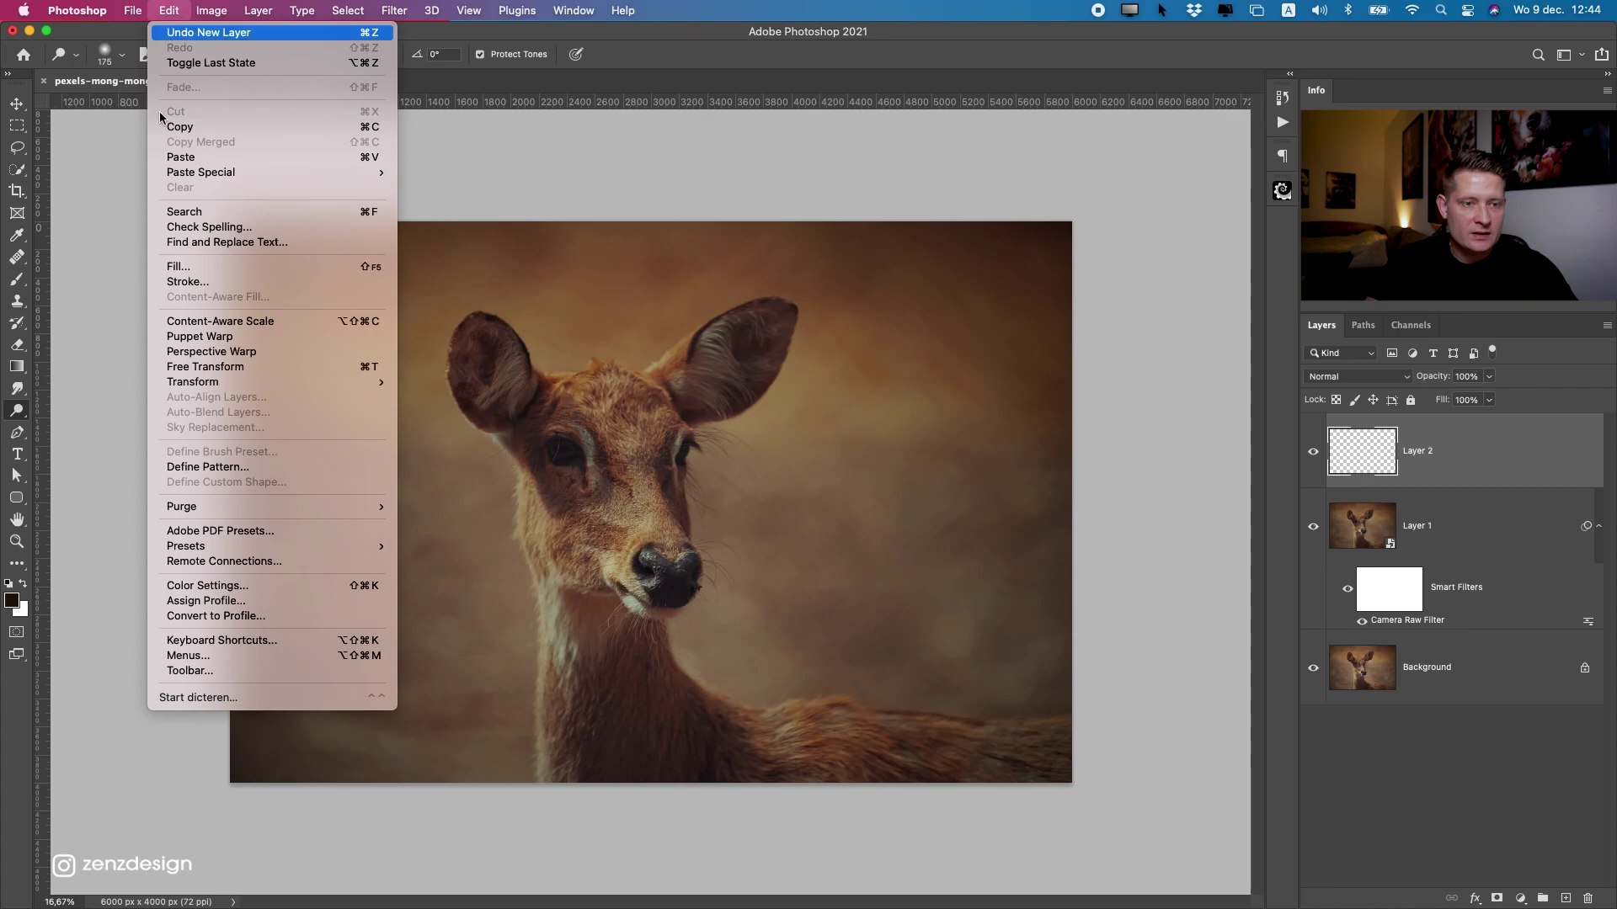
{"action": "left_click", "coordinate": [176, 267]}
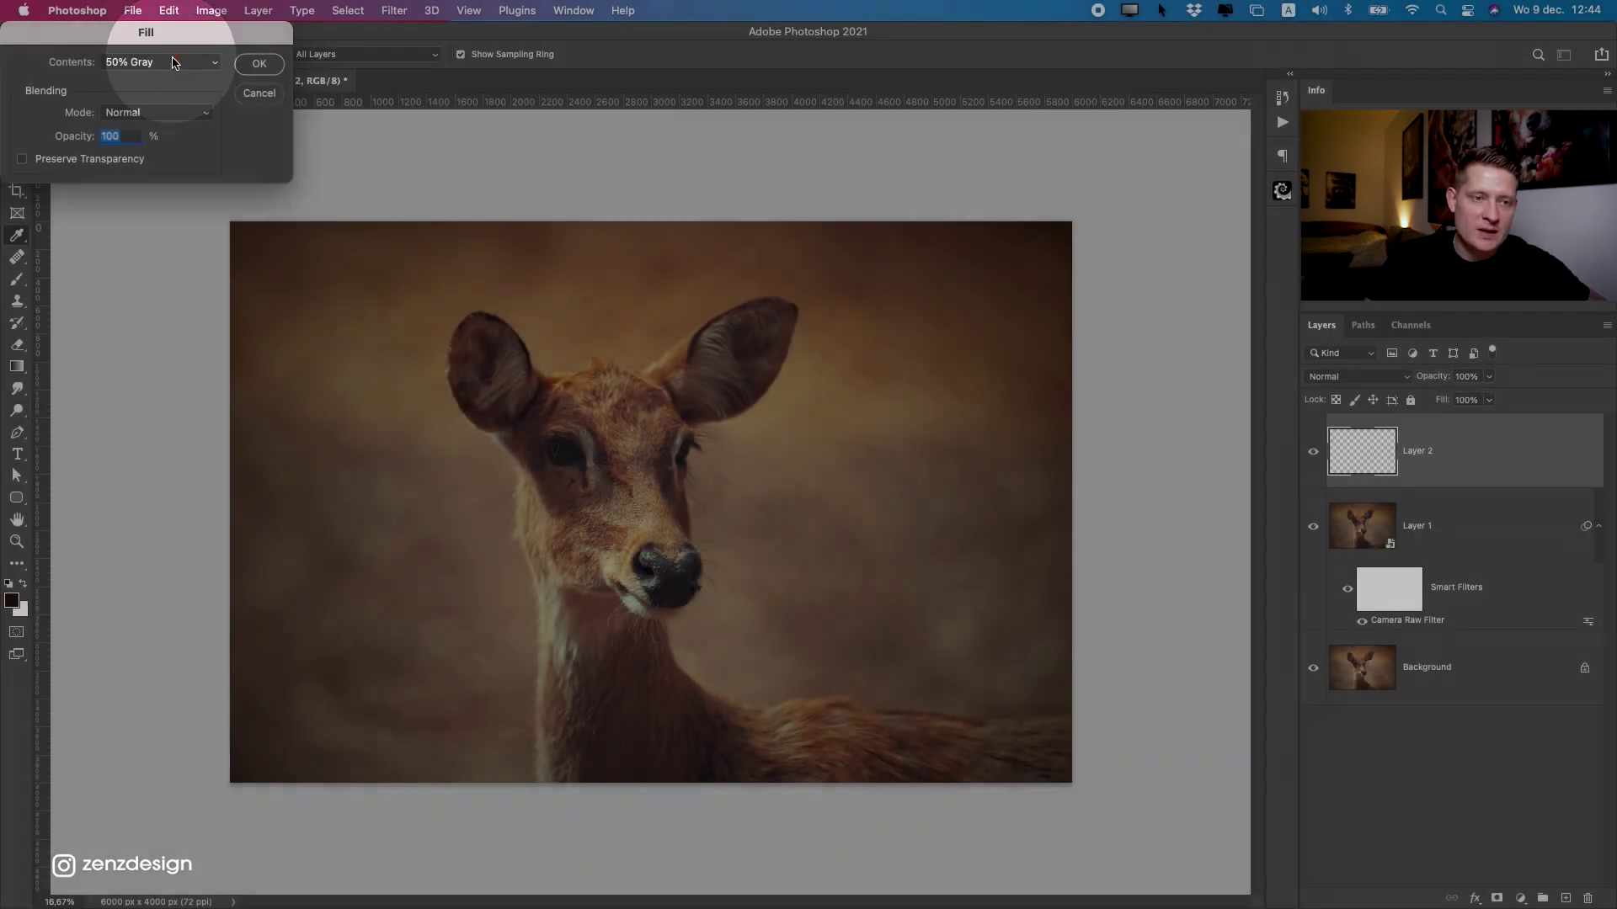
{"action": "left_click", "coordinate": [248, 67]}
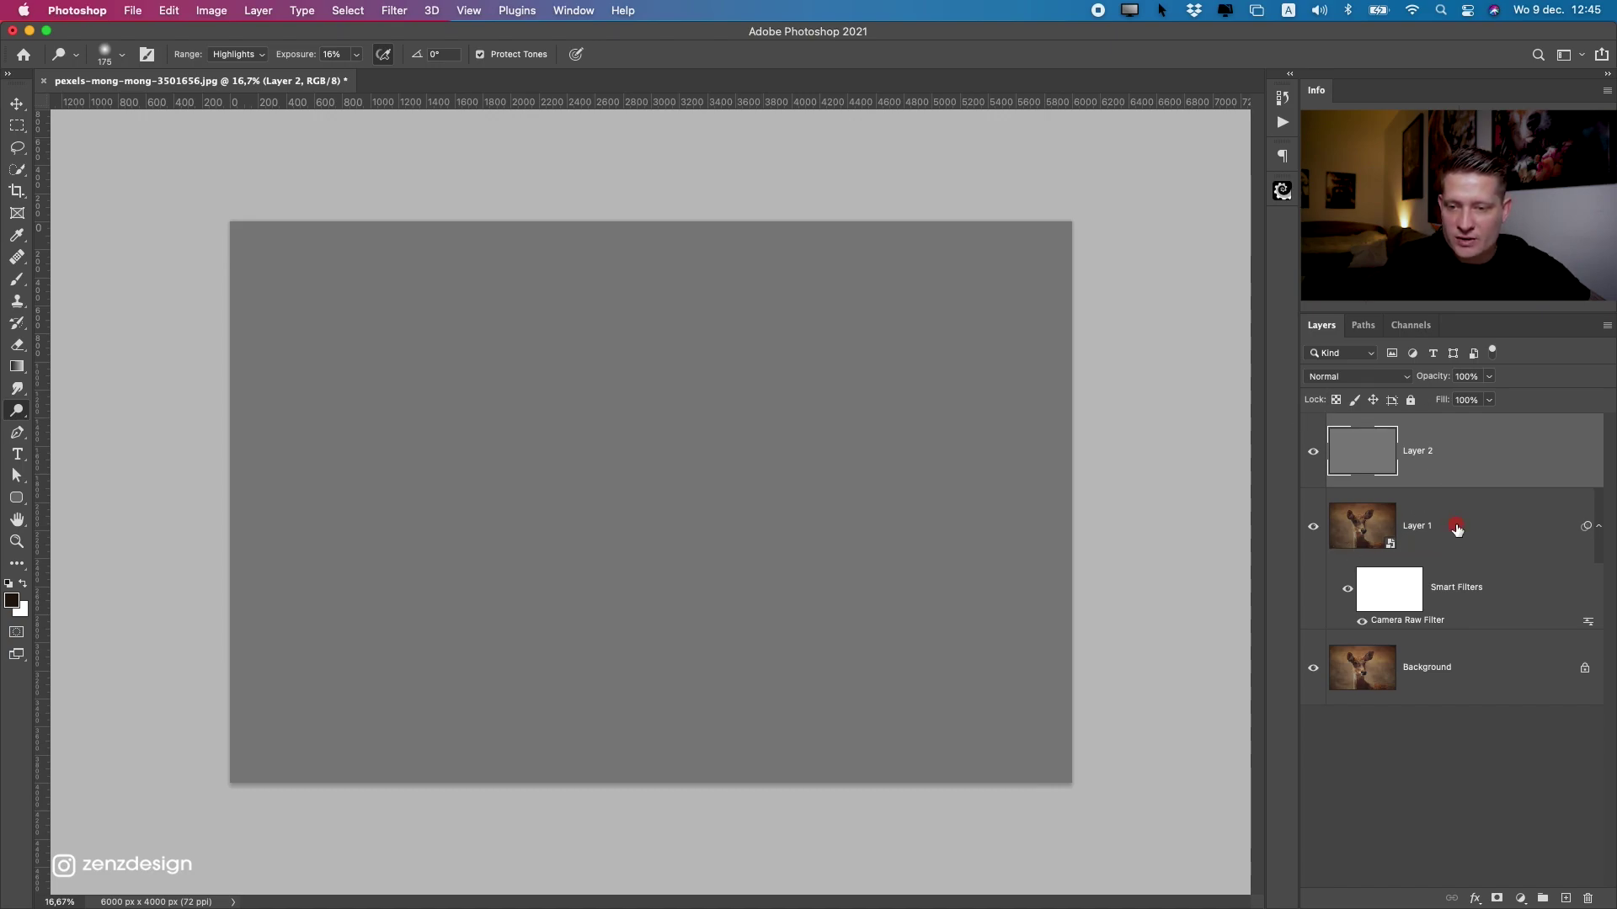
{"action": "left_click", "coordinate": [1351, 376]}
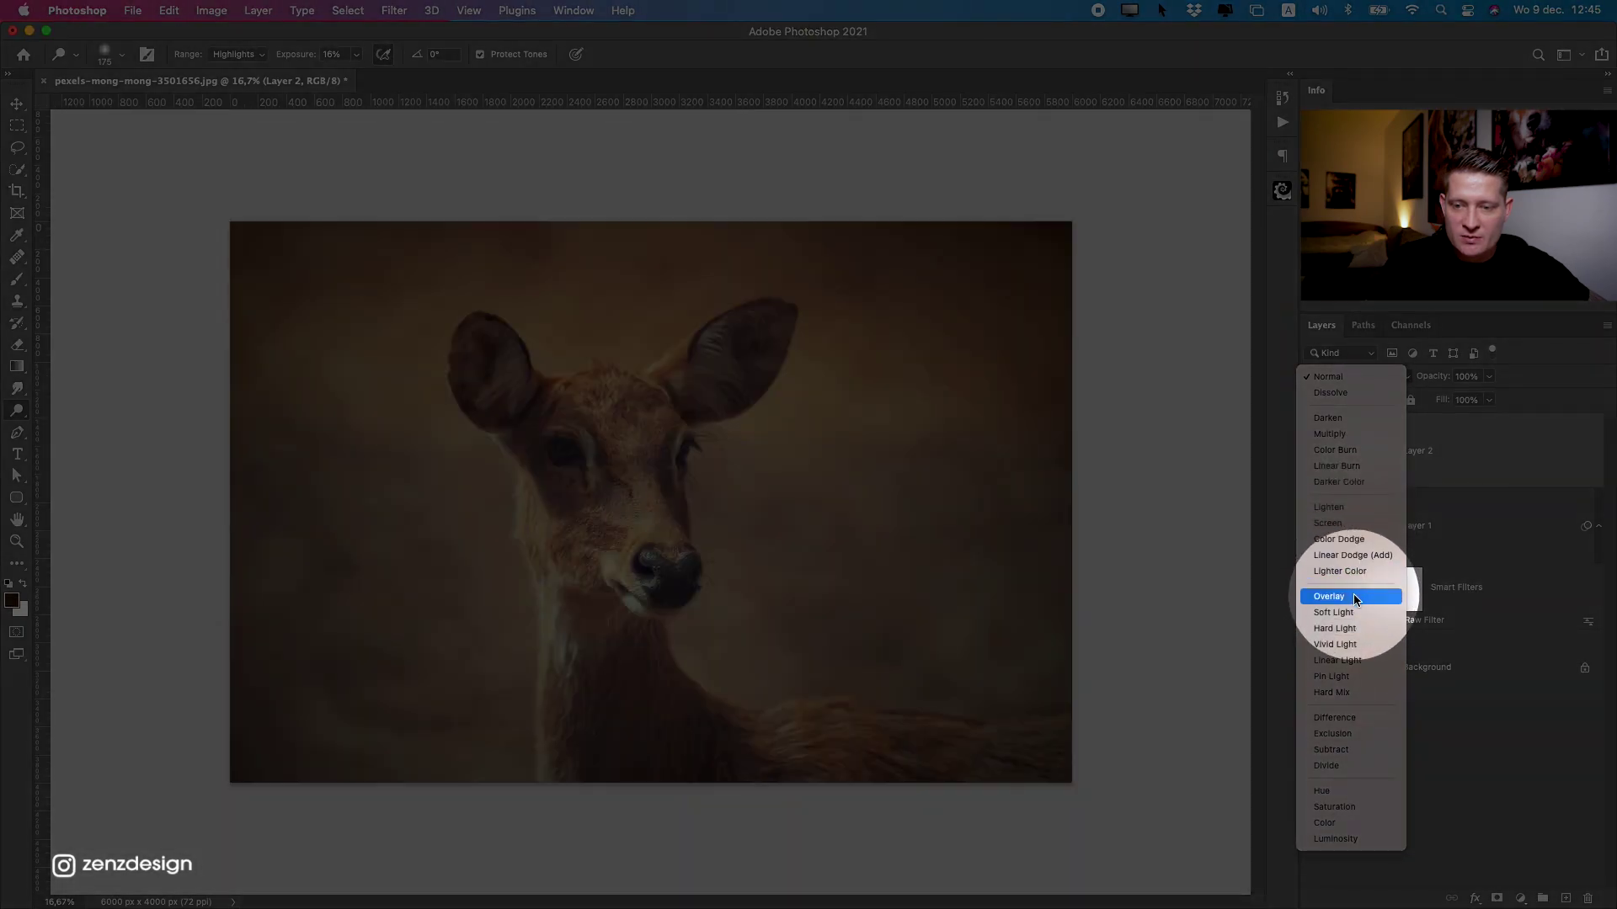
{"action": "left_click", "coordinate": [1354, 599]}
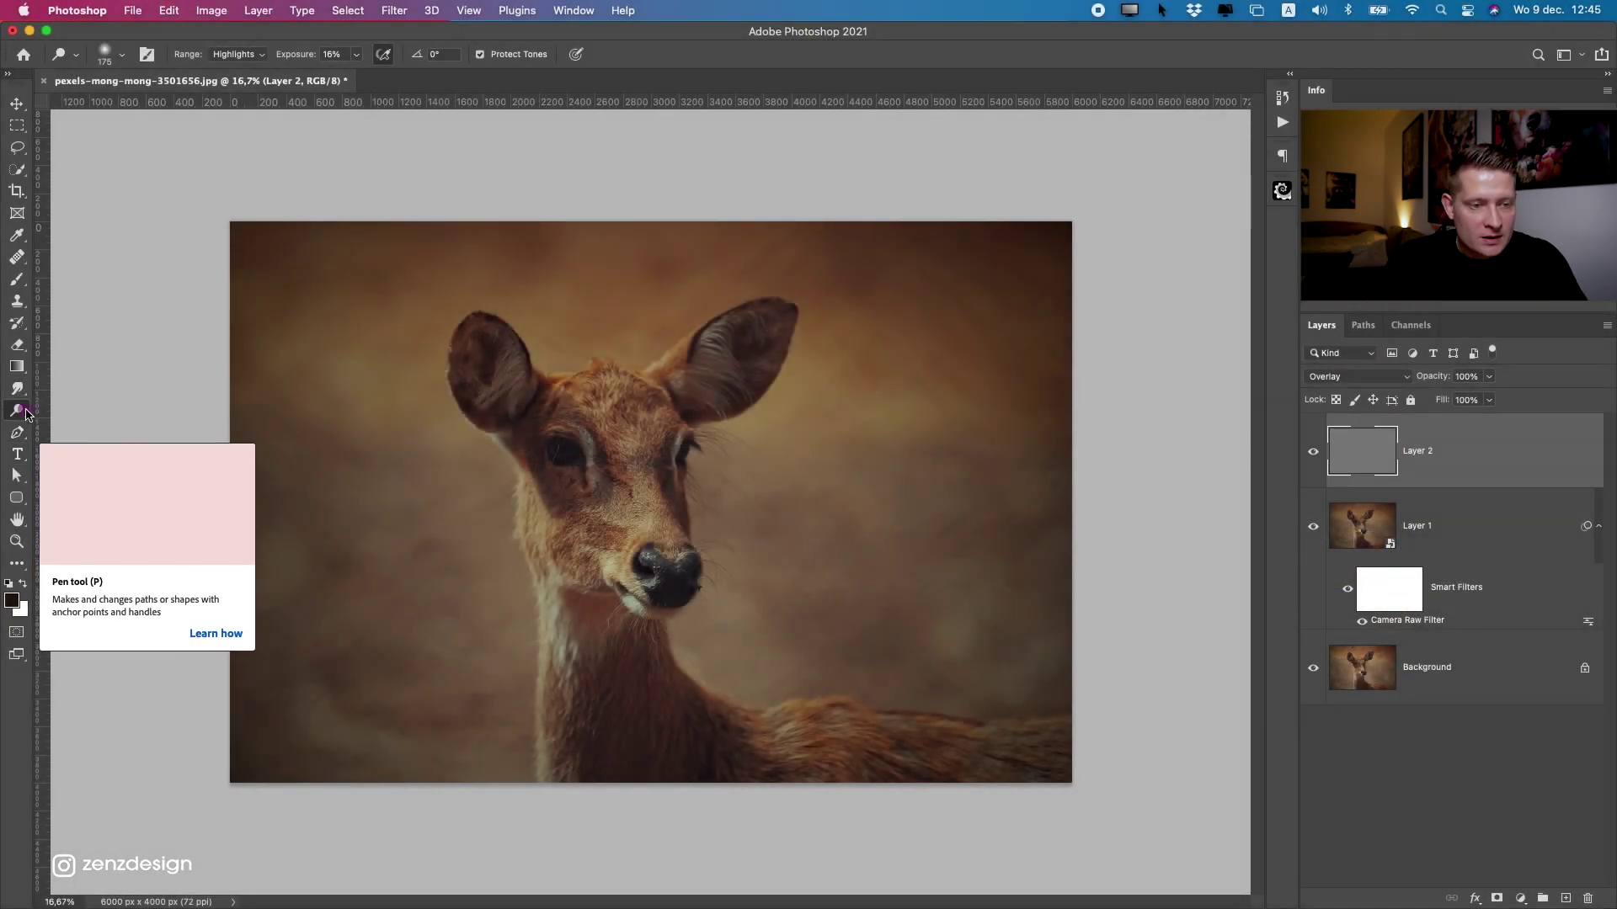
Burn the deer's neck below the chin and its lower body with a 700 px Burn tool, Midtones range, 41% exposure.
{"action": "right_click", "coordinate": [17, 410]}
{"action": "left_click", "coordinate": [84, 425]}
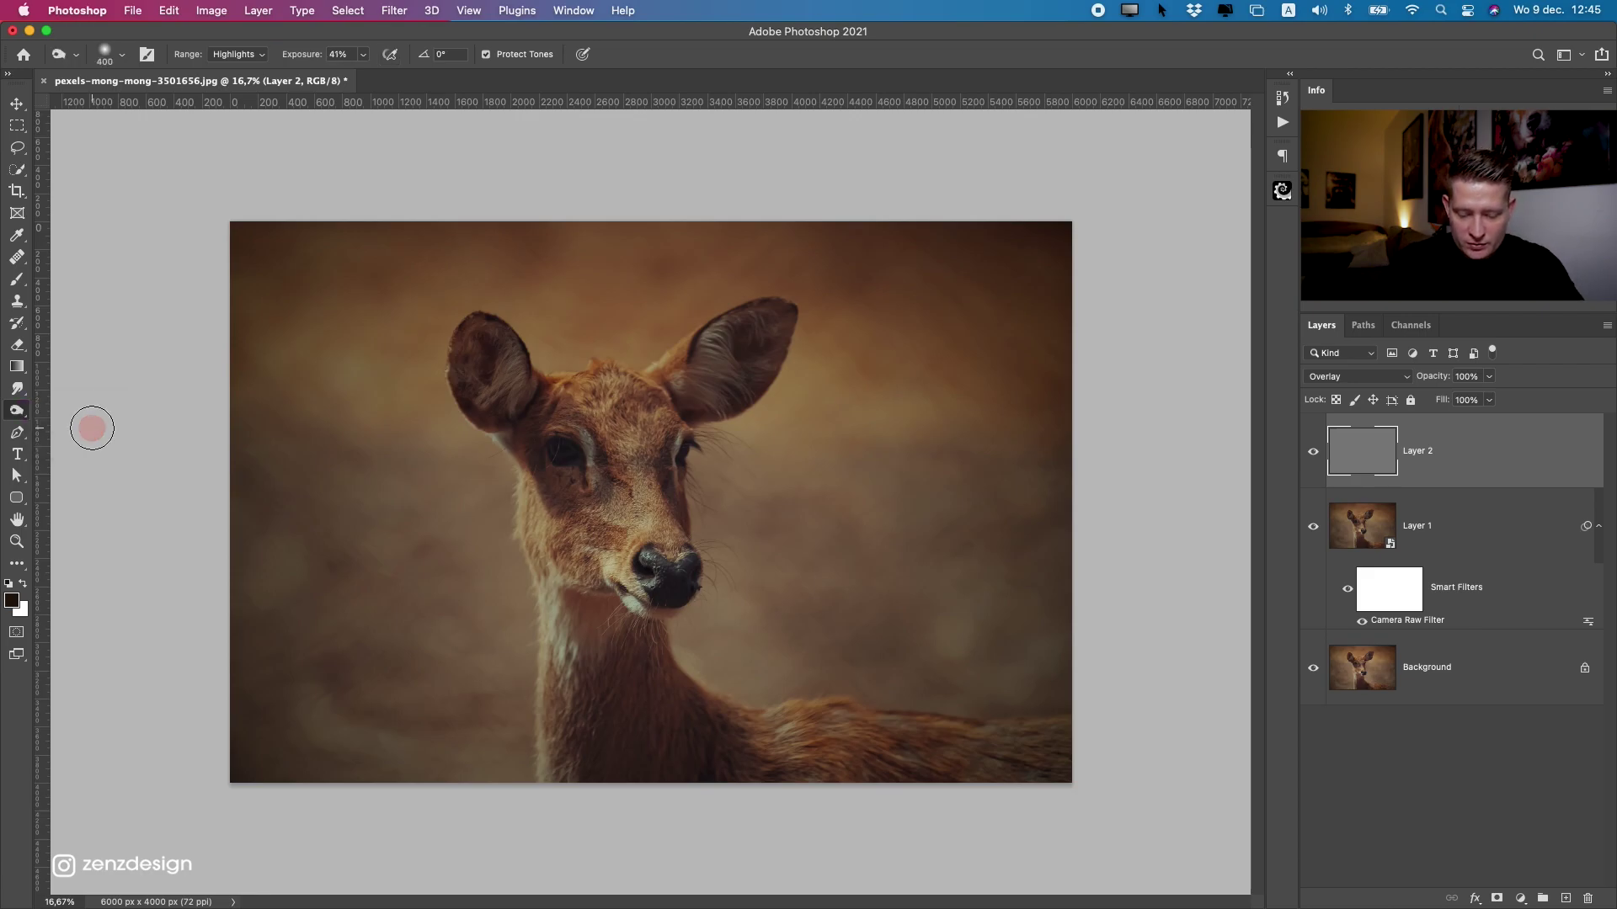
{"action": "key", "text": "bracketright"}
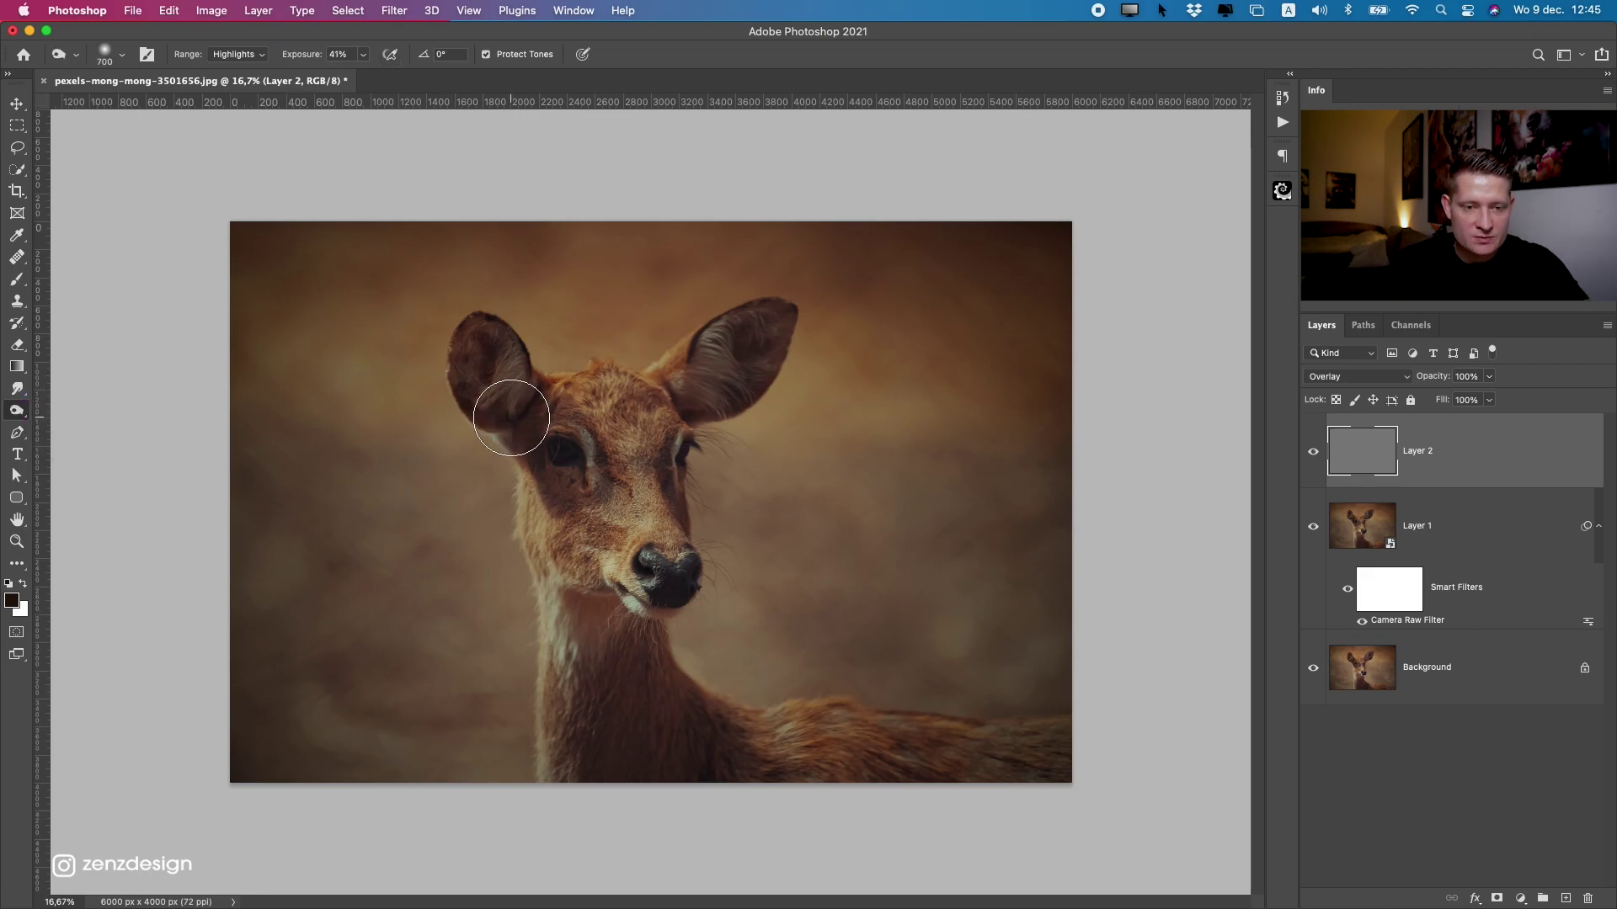
{"action": "left_click", "coordinate": [227, 56]}
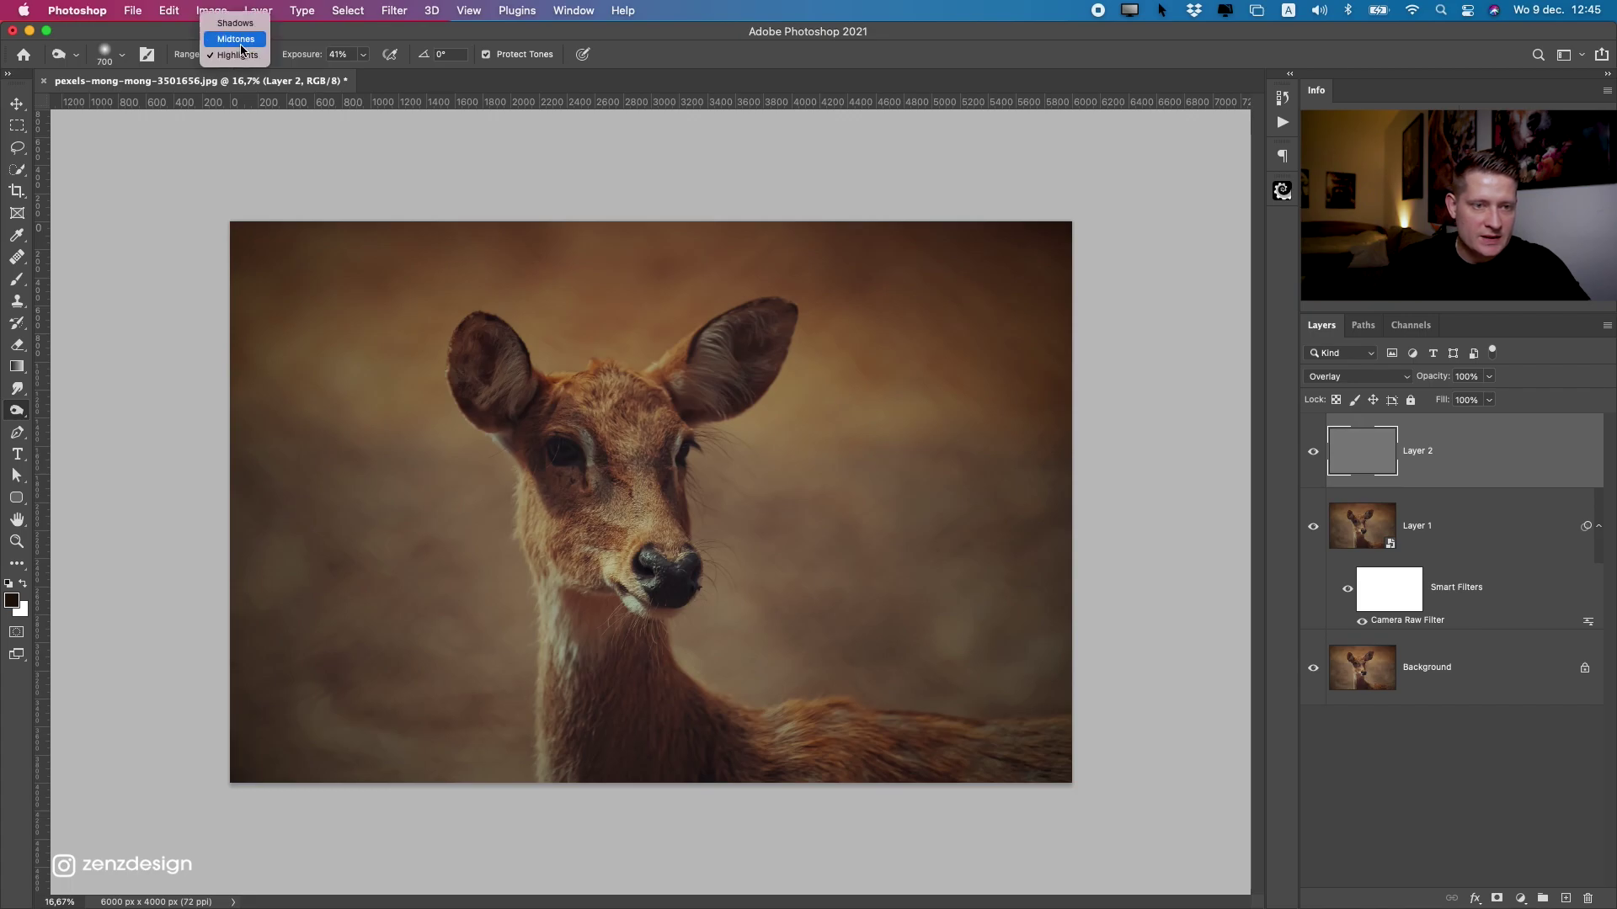
{"action": "left_click", "coordinate": [236, 39]}
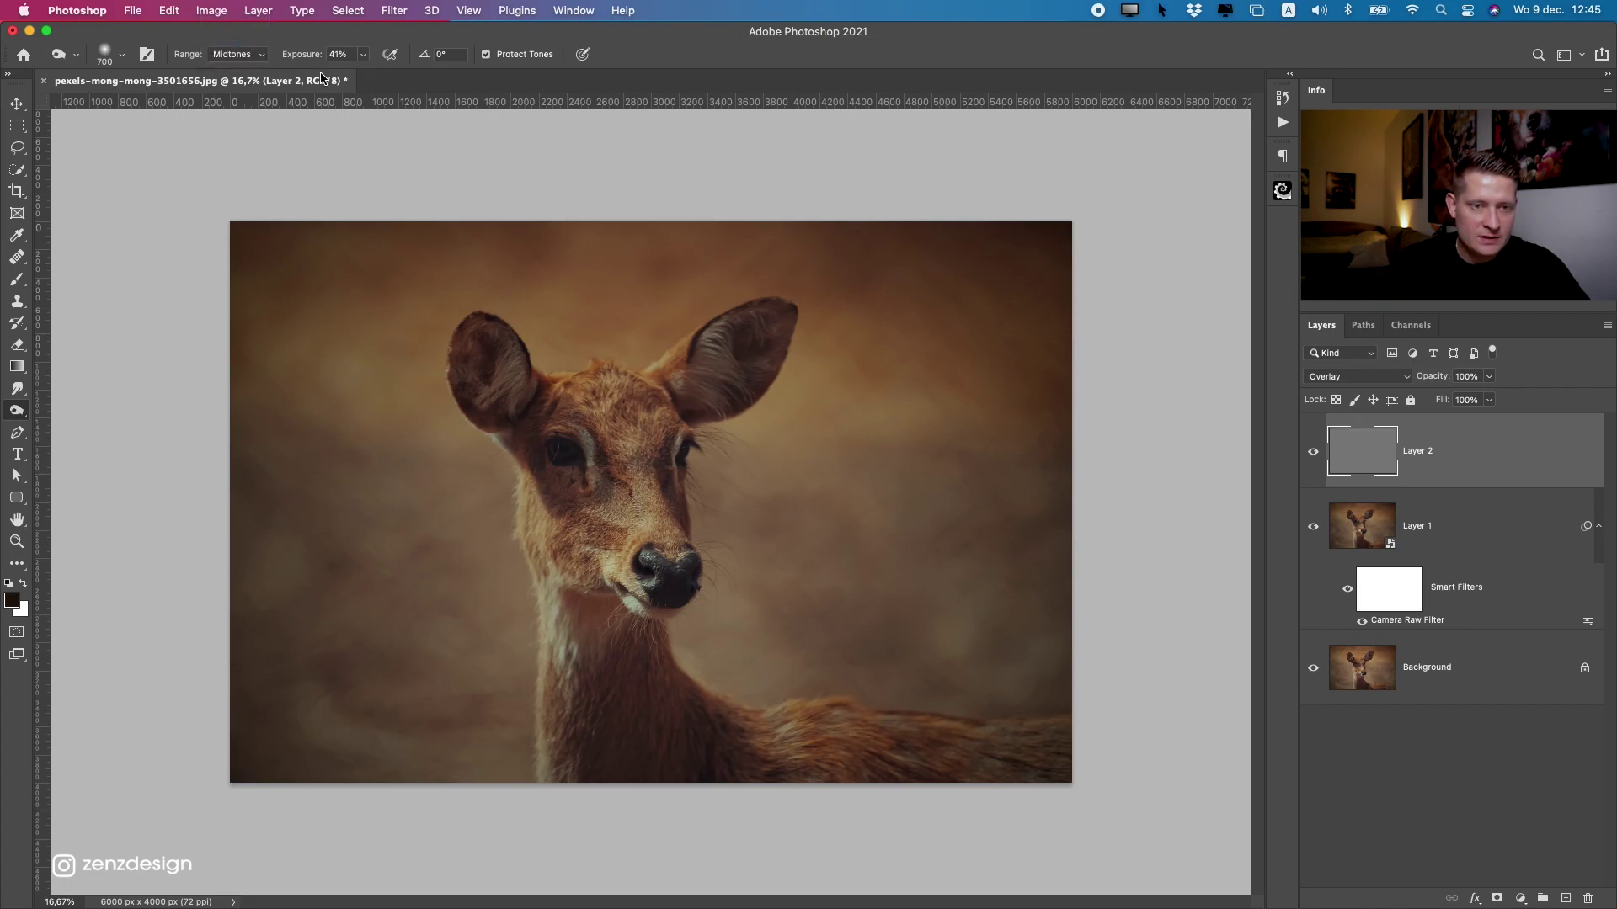
{"action": "left_click_drag", "start_coordinate": [623, 572], "coordinate": [616, 665]}
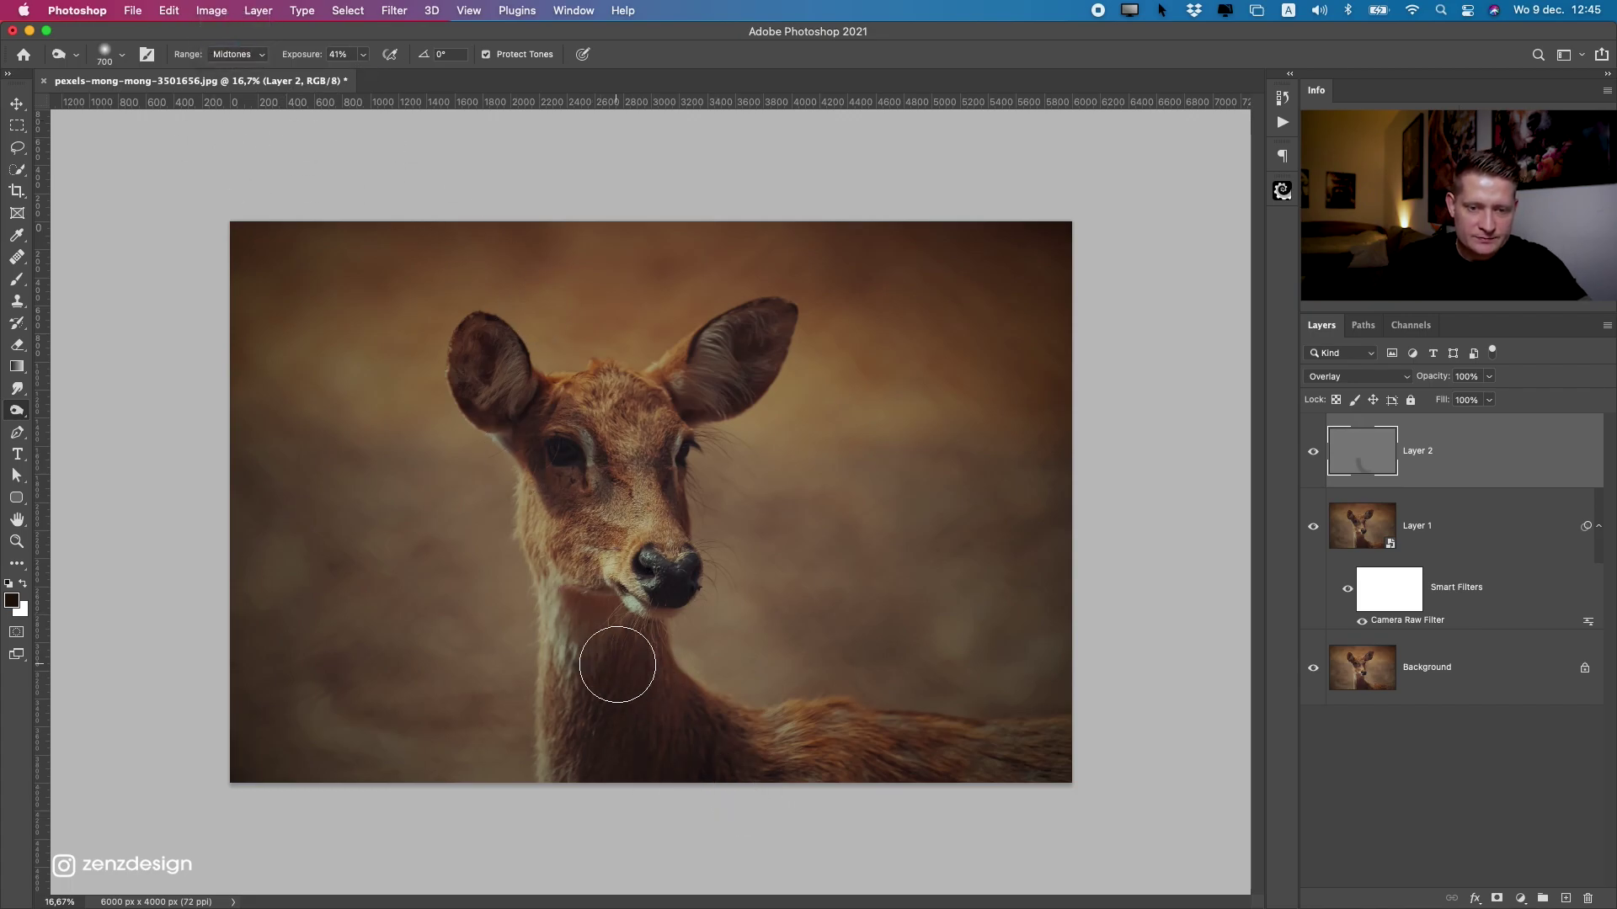
{"action": "mouse_move", "coordinate": [797, 785]}
{"action": "left_mouse_down"}
{"action": "mouse_move", "coordinate": [1033, 808]}
{"action": "mouse_move", "coordinate": [874, 782]}
{"action": "left_mouse_up"}
Reduce the Burn tool's exposure to 30% and darken the deer's lower face and the neck beneath the chin.
{"action": "scroll", "coordinate": [602, 693], "scroll_direction": "down", "scroll_amount": 1}
{"action": "scroll", "coordinate": [623, 677], "scroll_direction": "up", "scroll_amount": 4}
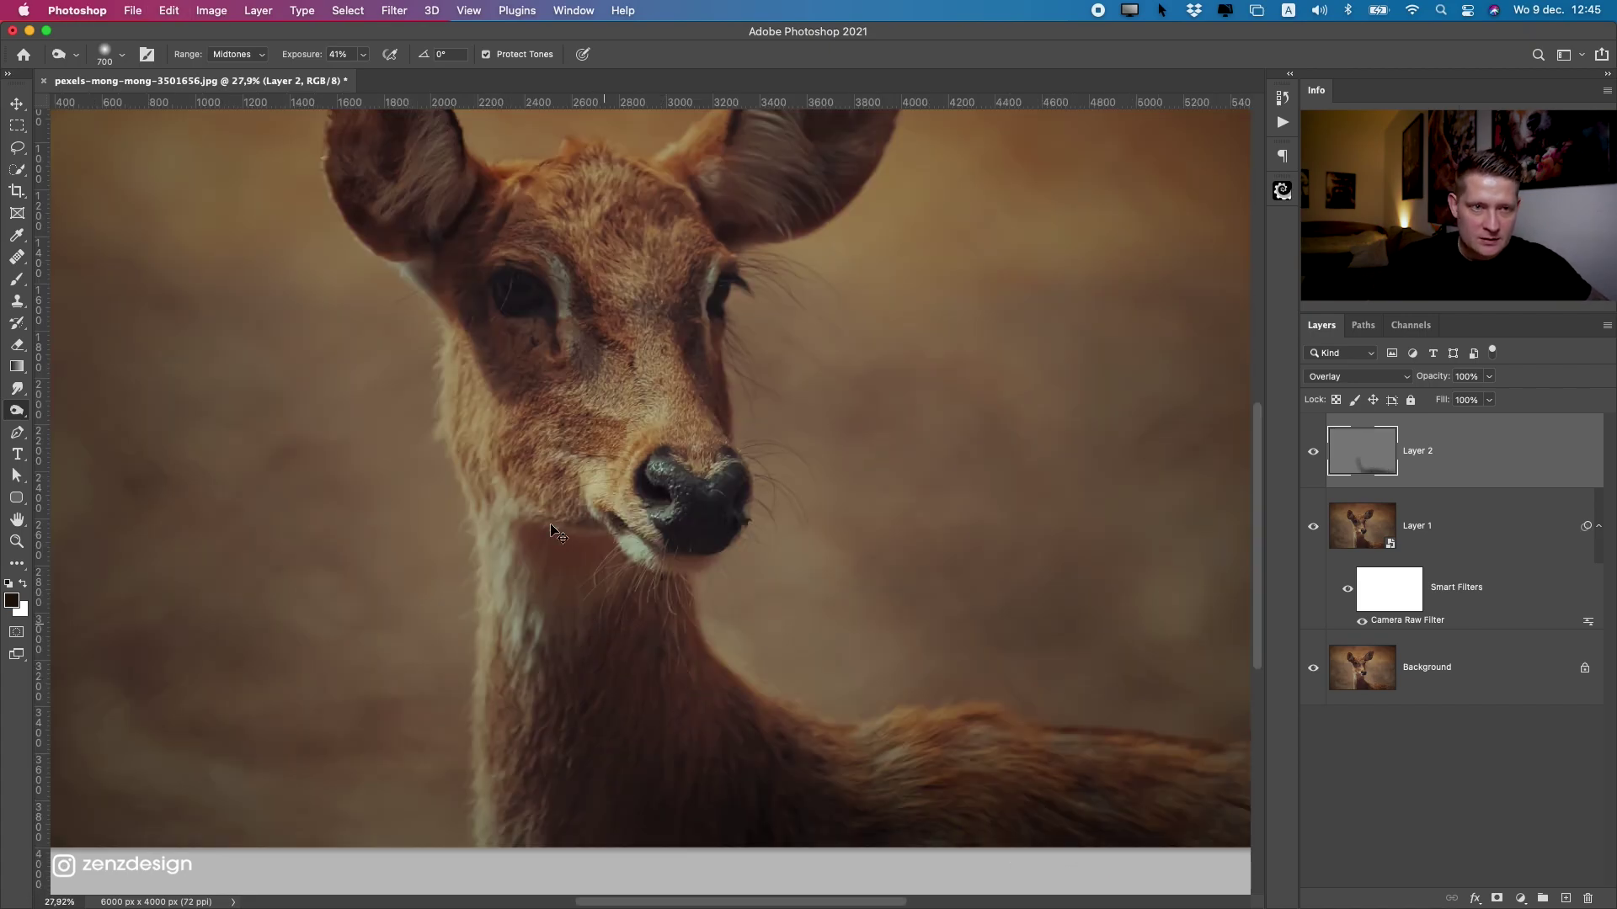
{"action": "left_click", "coordinate": [362, 54]}
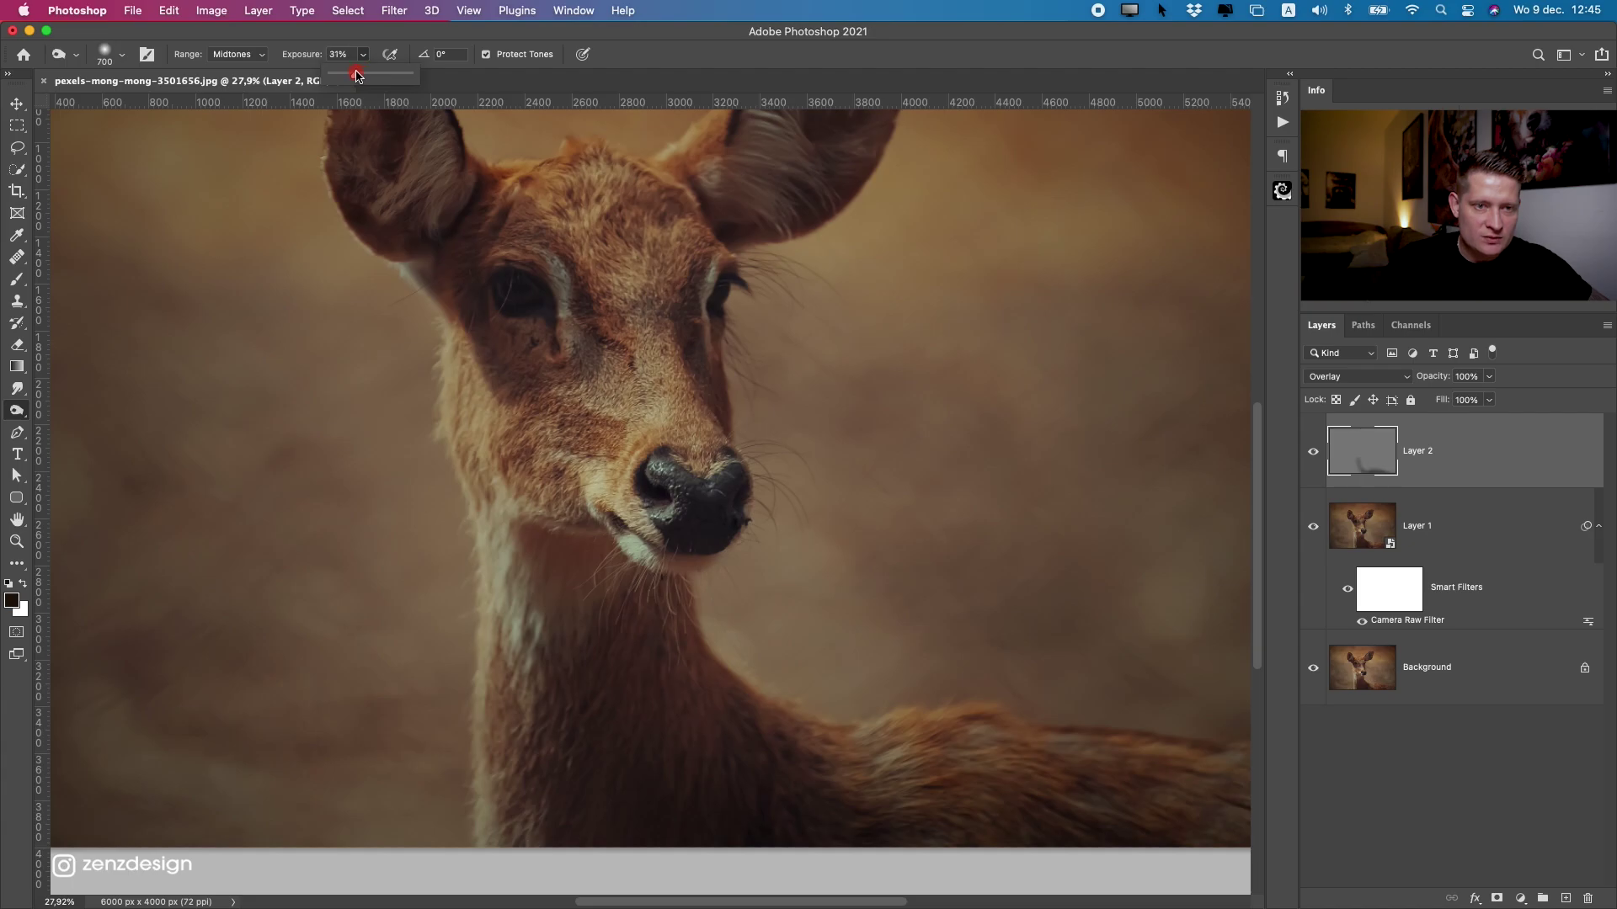
{"action": "scroll", "coordinate": [749, 442], "scroll_direction": "down", "scroll_amount": 1}
{"action": "left_click_drag", "start_coordinate": [356, 75], "coordinate": [362, 76]}
{"action": "scroll", "coordinate": [657, 554], "scroll_direction": "down", "scroll_amount": 5}
{"action": "scroll", "coordinate": [644, 546], "scroll_direction": "up", "scroll_amount": 2}
{"action": "left_click_drag", "start_coordinate": [581, 480], "coordinate": [624, 642]}
{"action": "key", "text": "super+z"}
{"action": "scroll", "coordinate": [547, 497], "scroll_direction": "up", "scroll_amount": 1}
{"action": "left_click_drag", "start_coordinate": [16, 410], "coordinate": [96, 434]}
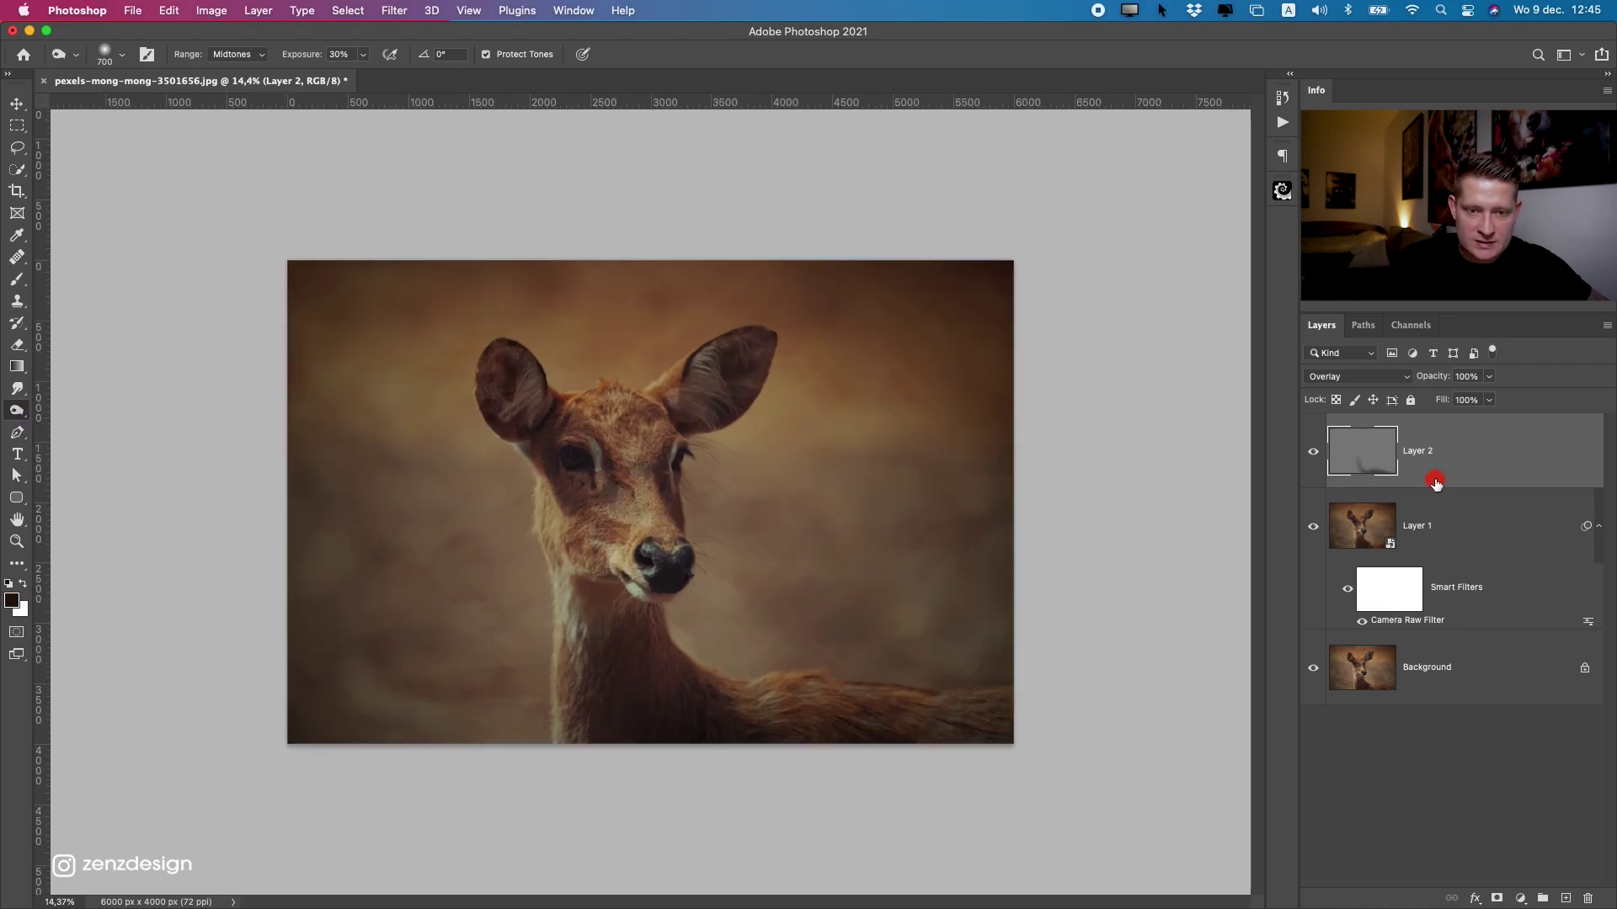
{"action": "mouse_move", "coordinate": [668, 559]}
{"action": "left_mouse_down"}
{"action": "mouse_move", "coordinate": [603, 567]}
{"action": "mouse_move", "coordinate": [577, 537]}
{"action": "left_mouse_up"}
{"action": "mouse_move", "coordinate": [605, 607]}
{"action": "left_mouse_down"}
{"action": "mouse_move", "coordinate": [620, 570]}
{"action": "mouse_move", "coordinate": [649, 635]}
{"action": "left_mouse_up"}
Shrink the burn brush to 400 px and darken the shaded side of the face from the nose up to the forehead.
{"action": "scroll", "coordinate": [647, 636], "scroll_direction": "up", "scroll_amount": 4}
{"action": "key", "text": "bracketleft"}
{"action": "key", "text": "bracketleft"}
{"action": "key", "text": "bracketleft"}
{"action": "left_click_drag", "start_coordinate": [663, 443], "coordinate": [648, 241]}
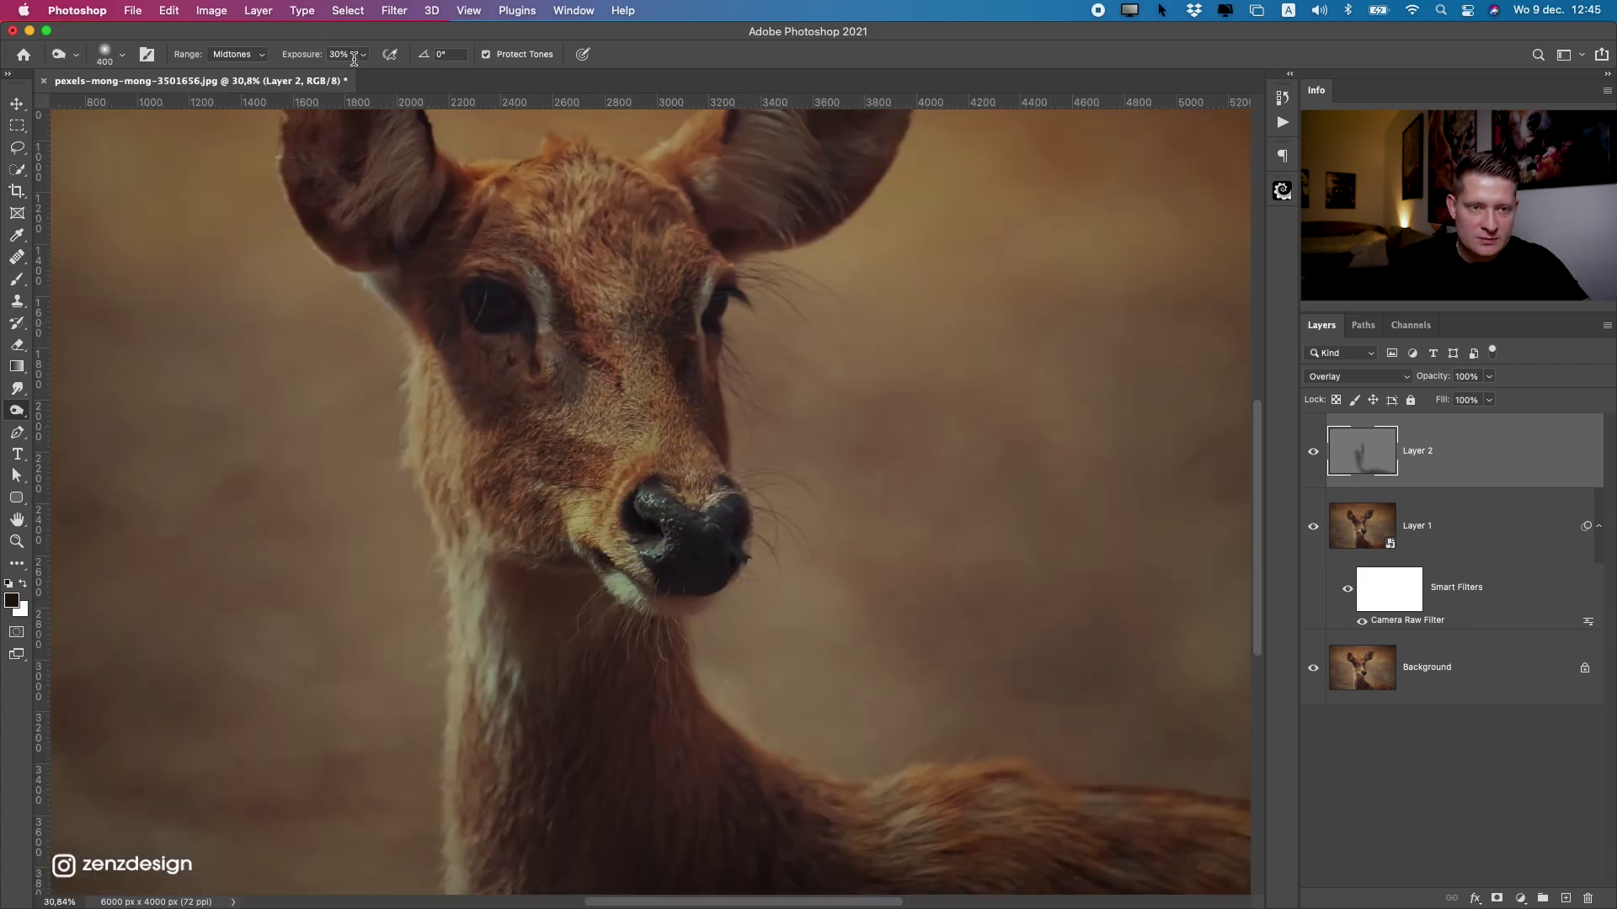
Set the burn exposure to 17% and darken the forehead, the ear, the cheek and the upper neck.
{"action": "left_click_drag", "start_coordinate": [363, 54], "coordinate": [360, 78]}
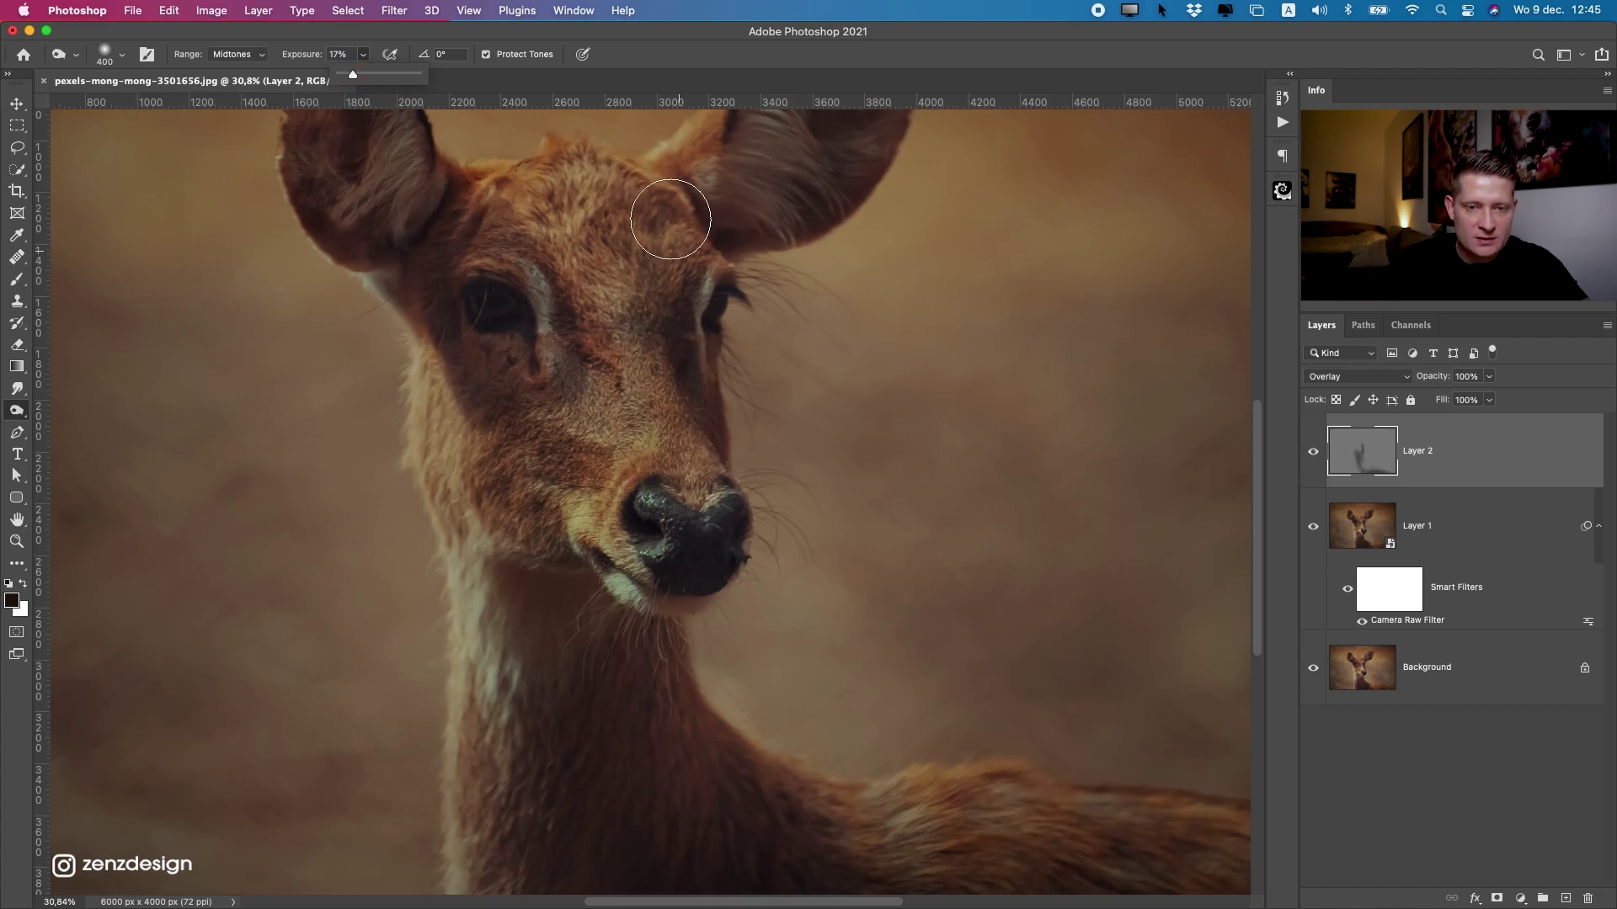
{"action": "scroll", "coordinate": [614, 370], "scroll_direction": "up", "scroll_amount": 2}
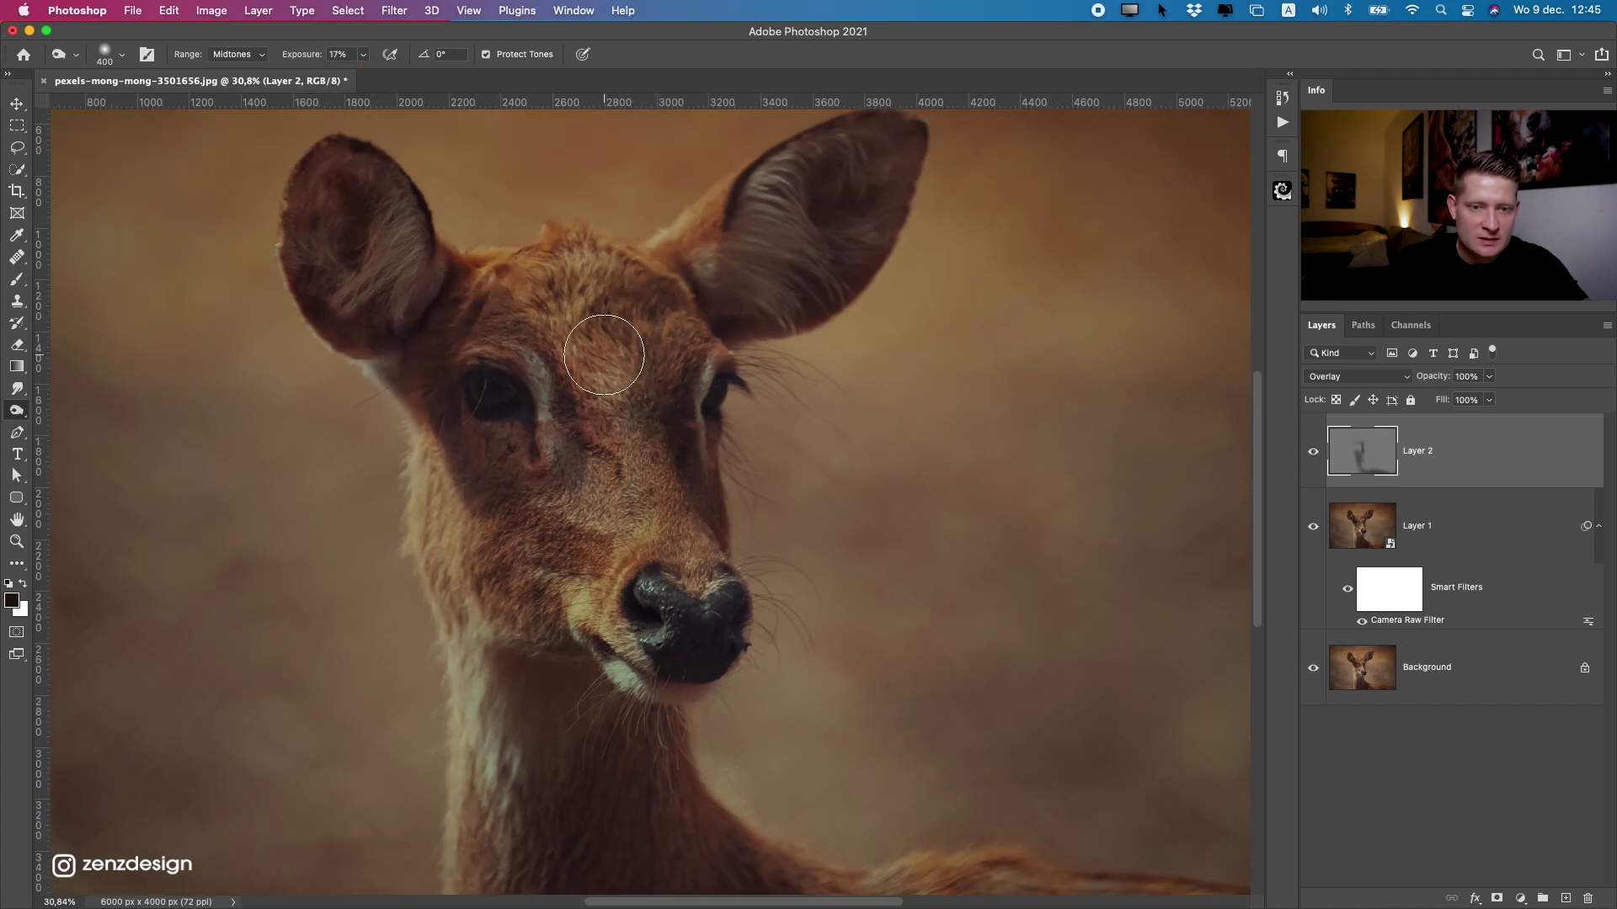
{"action": "left_click", "coordinate": [639, 328]}
{"action": "mouse_move", "coordinate": [366, 199]}
{"action": "left_mouse_down"}
{"action": "mouse_move", "coordinate": [383, 322]}
{"action": "mouse_move", "coordinate": [318, 271]}
{"action": "mouse_move", "coordinate": [425, 396]}
{"action": "left_mouse_up"}
{"action": "left_click_drag", "start_coordinate": [488, 497], "coordinate": [534, 680]}
Burn the deer's back, the upper neck and the area around the mouth and chin at 17% exposure.
{"action": "scroll", "coordinate": [534, 563], "scroll_direction": "down", "scroll_amount": 4}
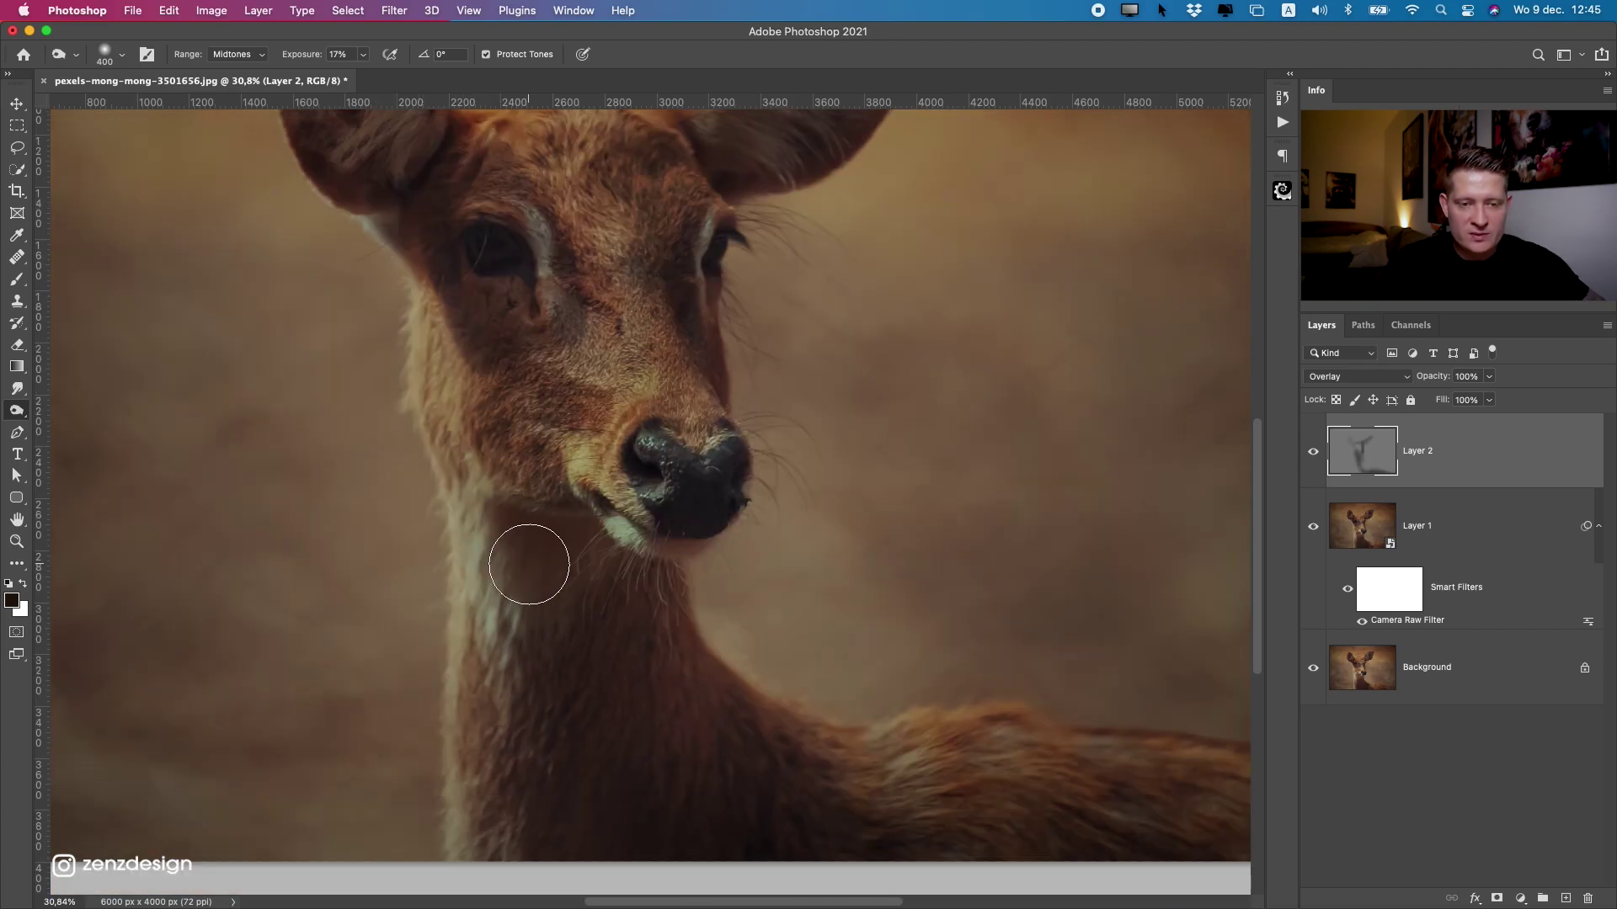
{"action": "scroll", "coordinate": [797, 794], "scroll_direction": "down", "scroll_amount": 6}
{"action": "scroll", "coordinate": [784, 691], "scroll_direction": "up", "scroll_amount": 3}
{"action": "left_click", "coordinate": [1075, 801]}
{"action": "left_click", "coordinate": [558, 617]}
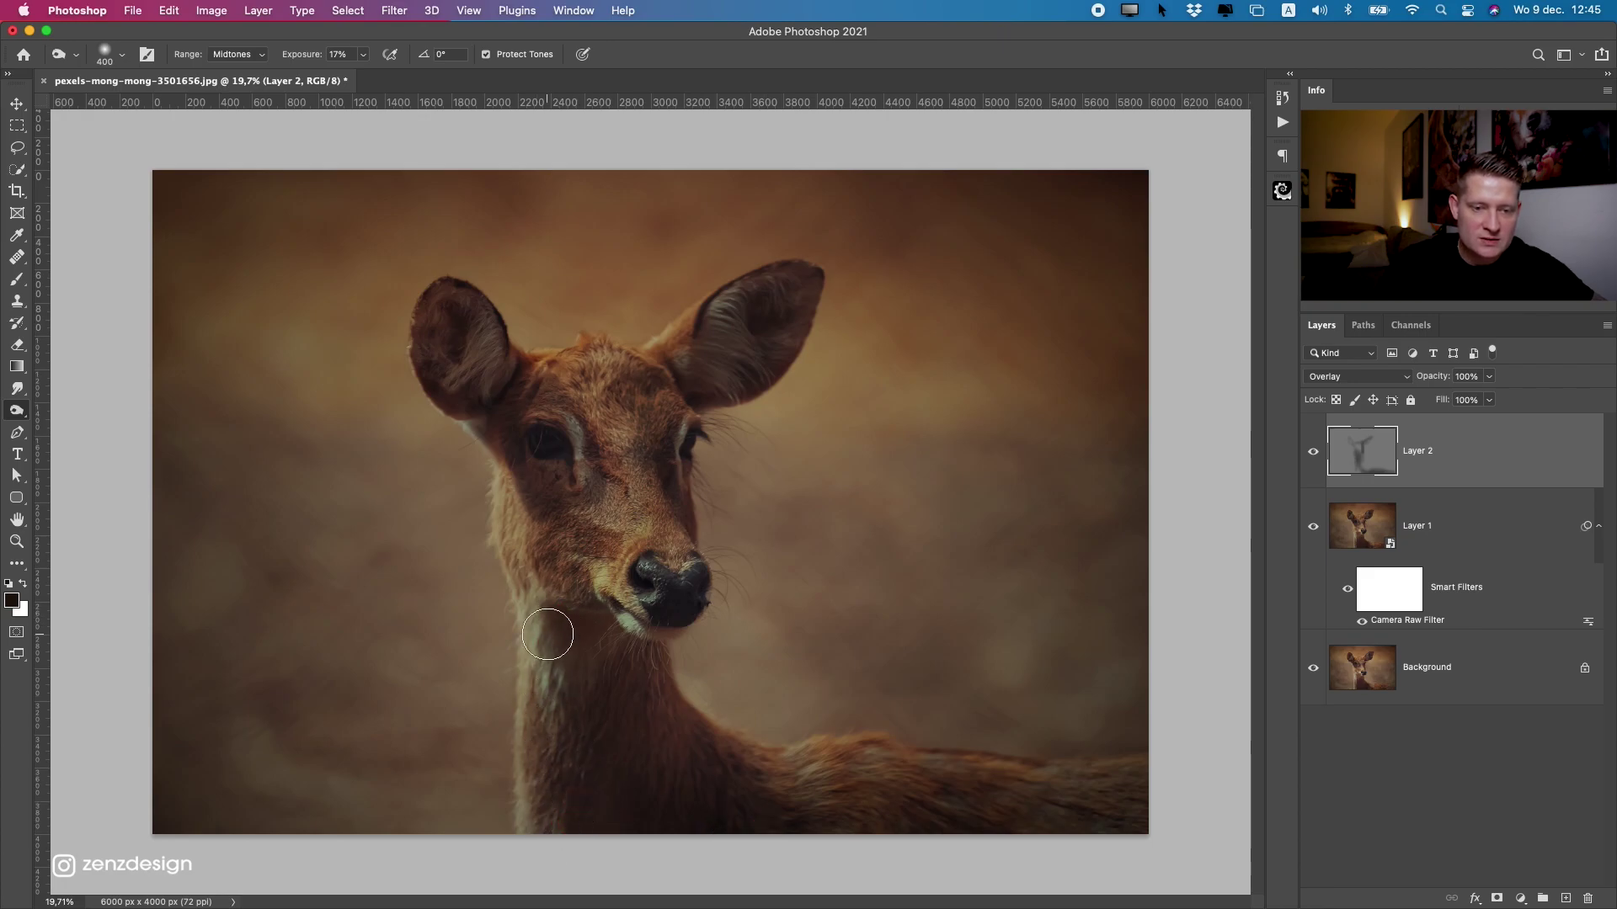
{"action": "left_click_drag", "start_coordinate": [665, 581], "coordinate": [621, 631]}
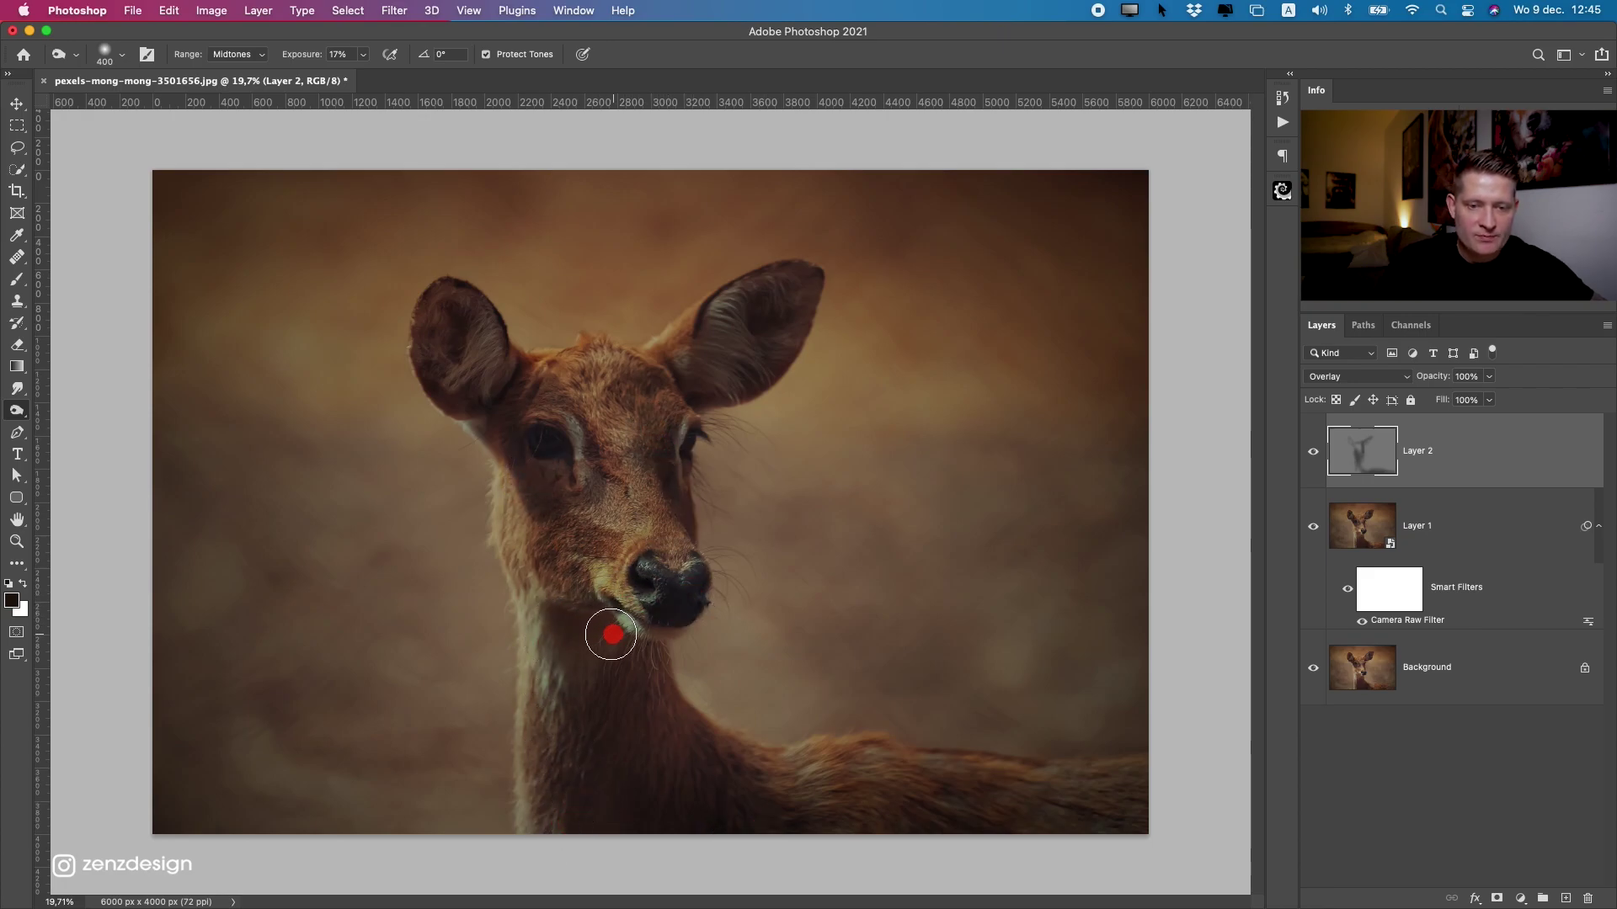
Toggle the visibility of Layer 2 to compare the photo with and without the burning.
{"action": "left_click", "coordinate": [1319, 454]}
{"action": "left_click", "coordinate": [1319, 454]}
{"action": "left_click", "coordinate": [1319, 455]}
{"action": "left_click", "coordinate": [1318, 454]}
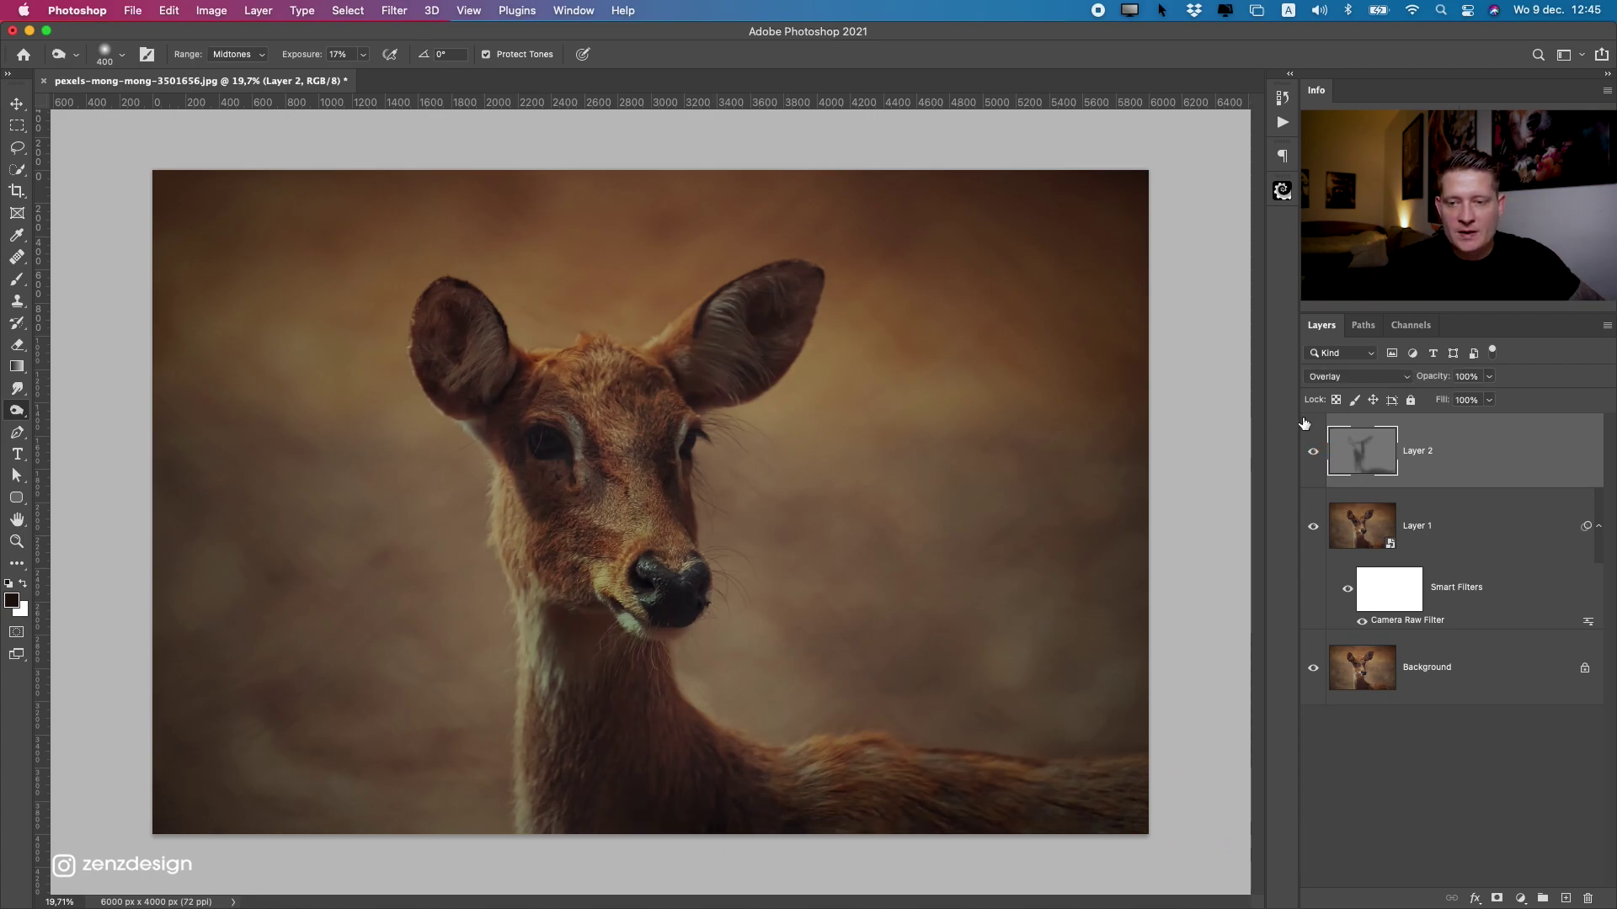
Add a new layer above Layer 2, fill it with 50% Gray, and set its blend mode to Overlay.
{"action": "left_click", "coordinate": [1568, 898]}
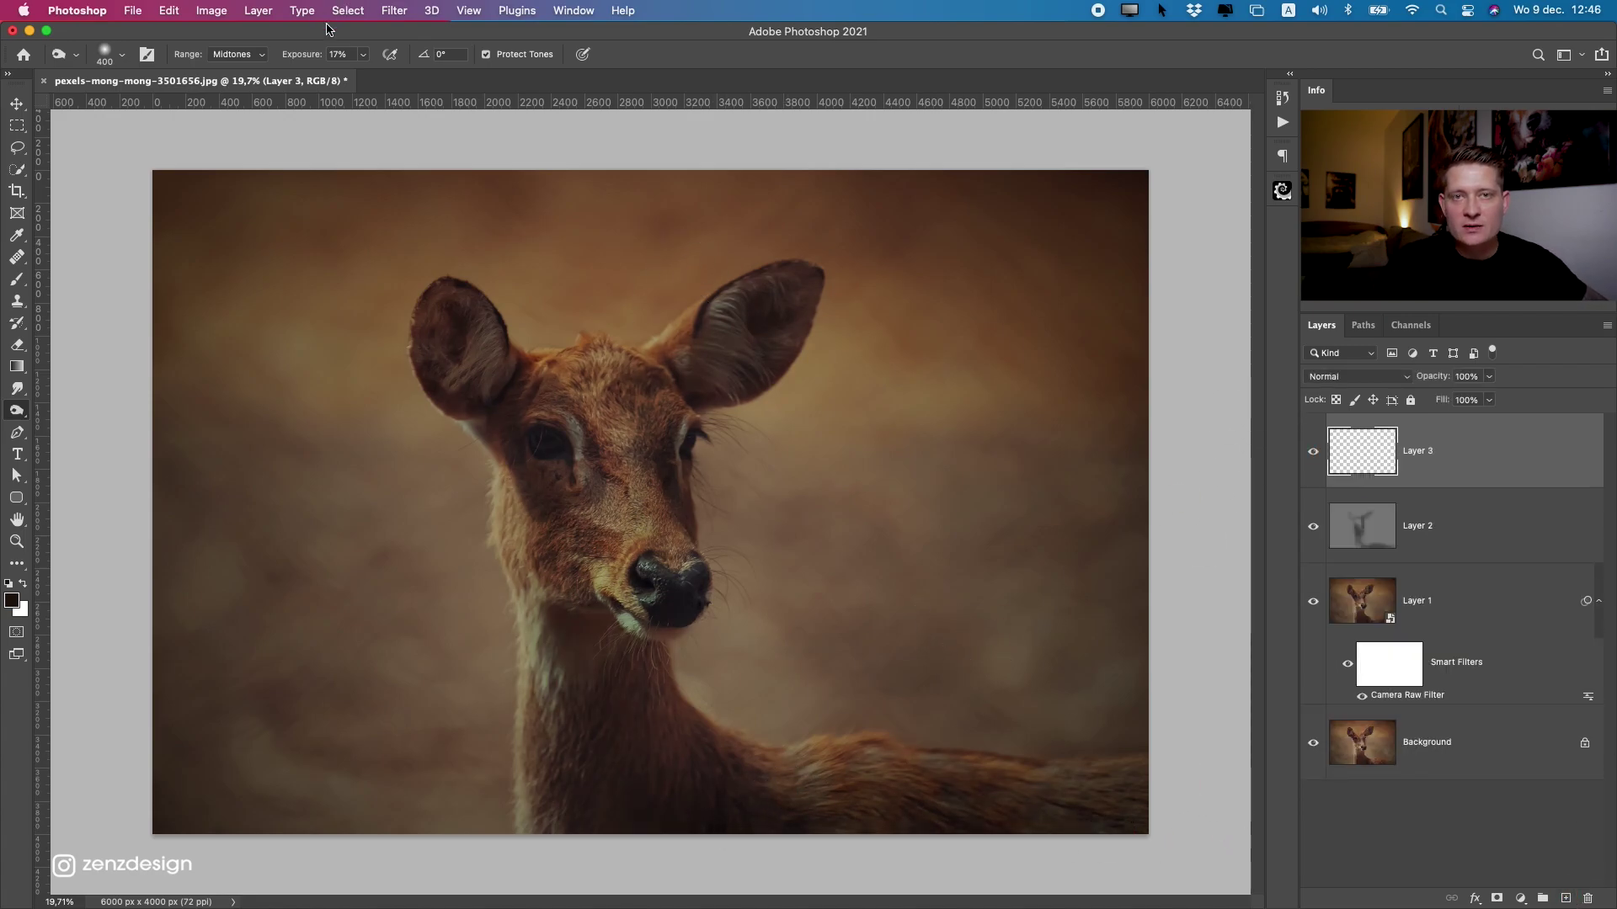
{"action": "left_click", "coordinate": [157, 10]}
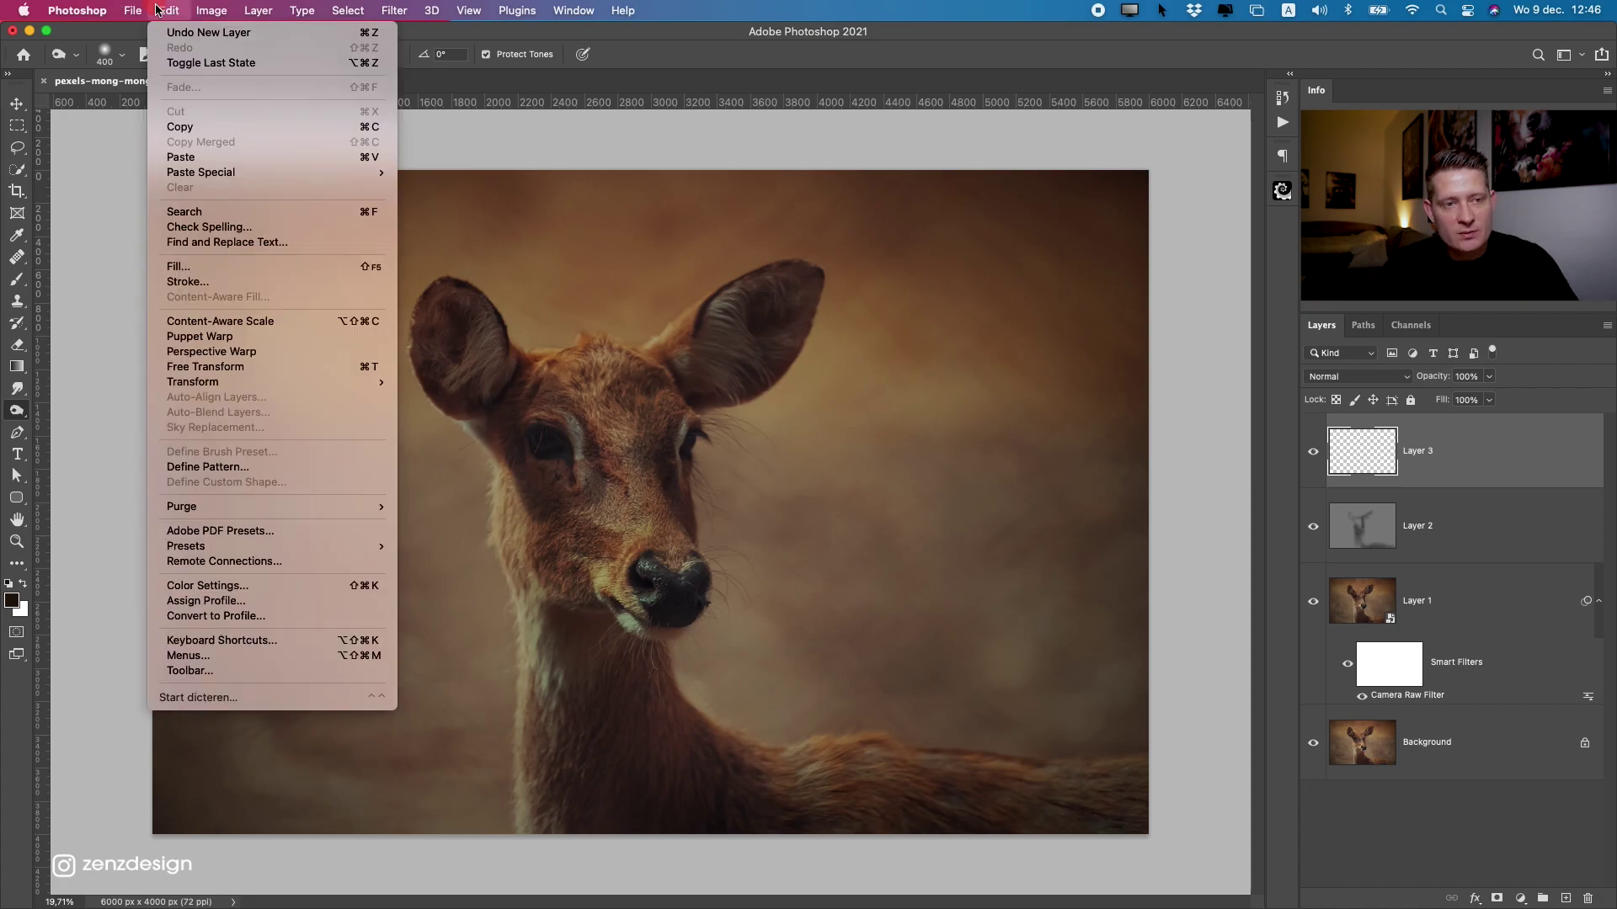
{"action": "left_click", "coordinate": [230, 265]}
{"action": "left_click", "coordinate": [259, 63]}
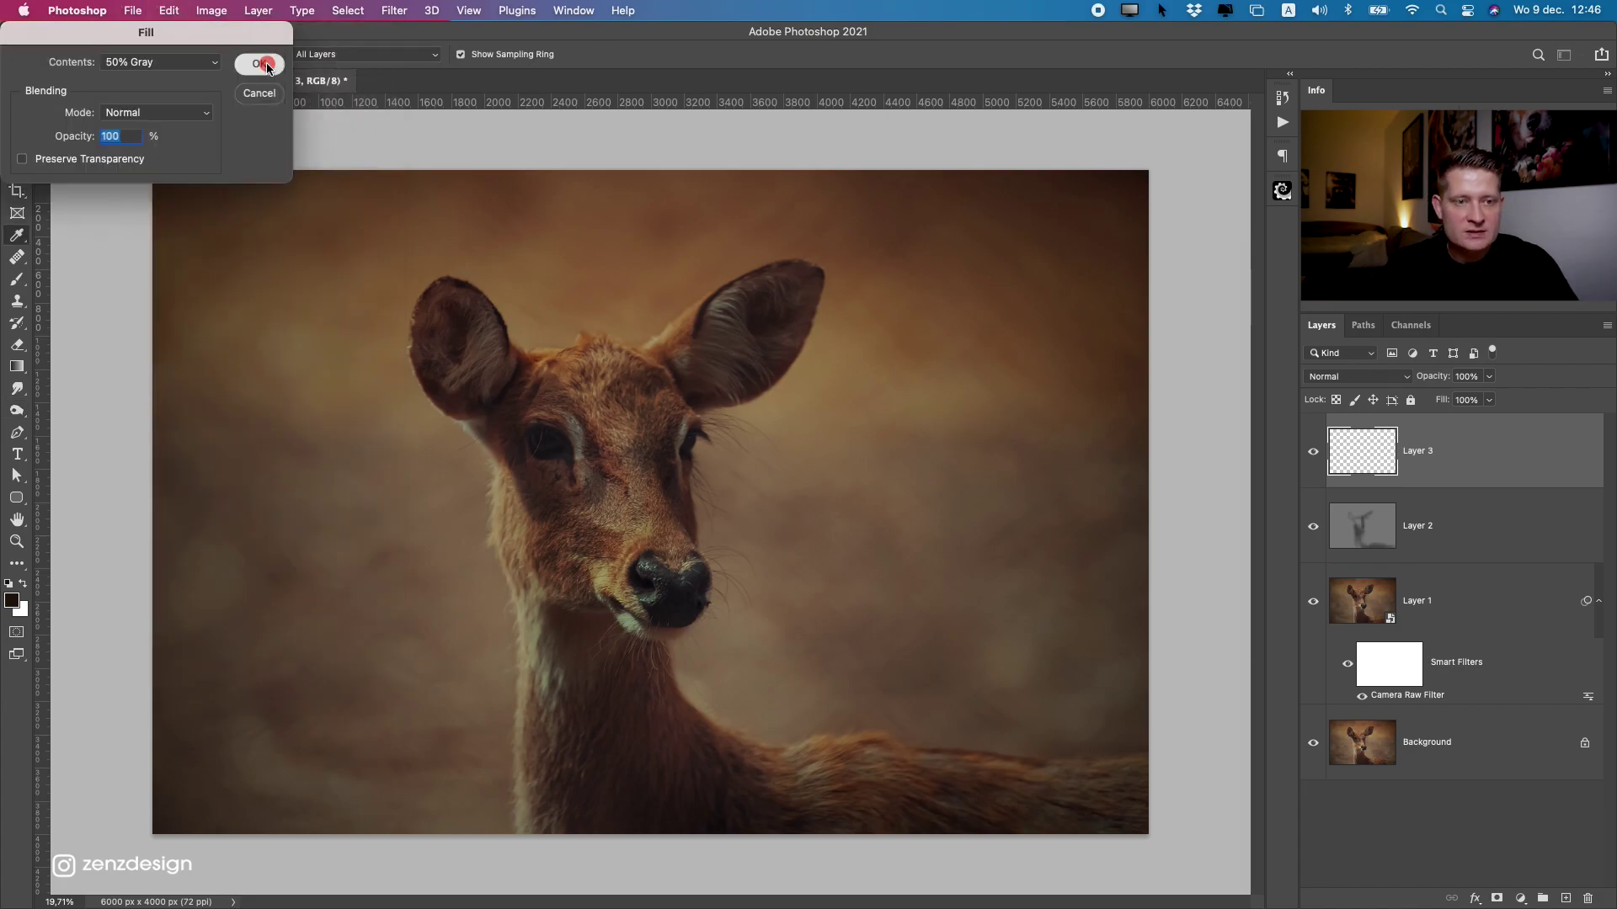
{"action": "left_click", "coordinate": [1345, 381]}
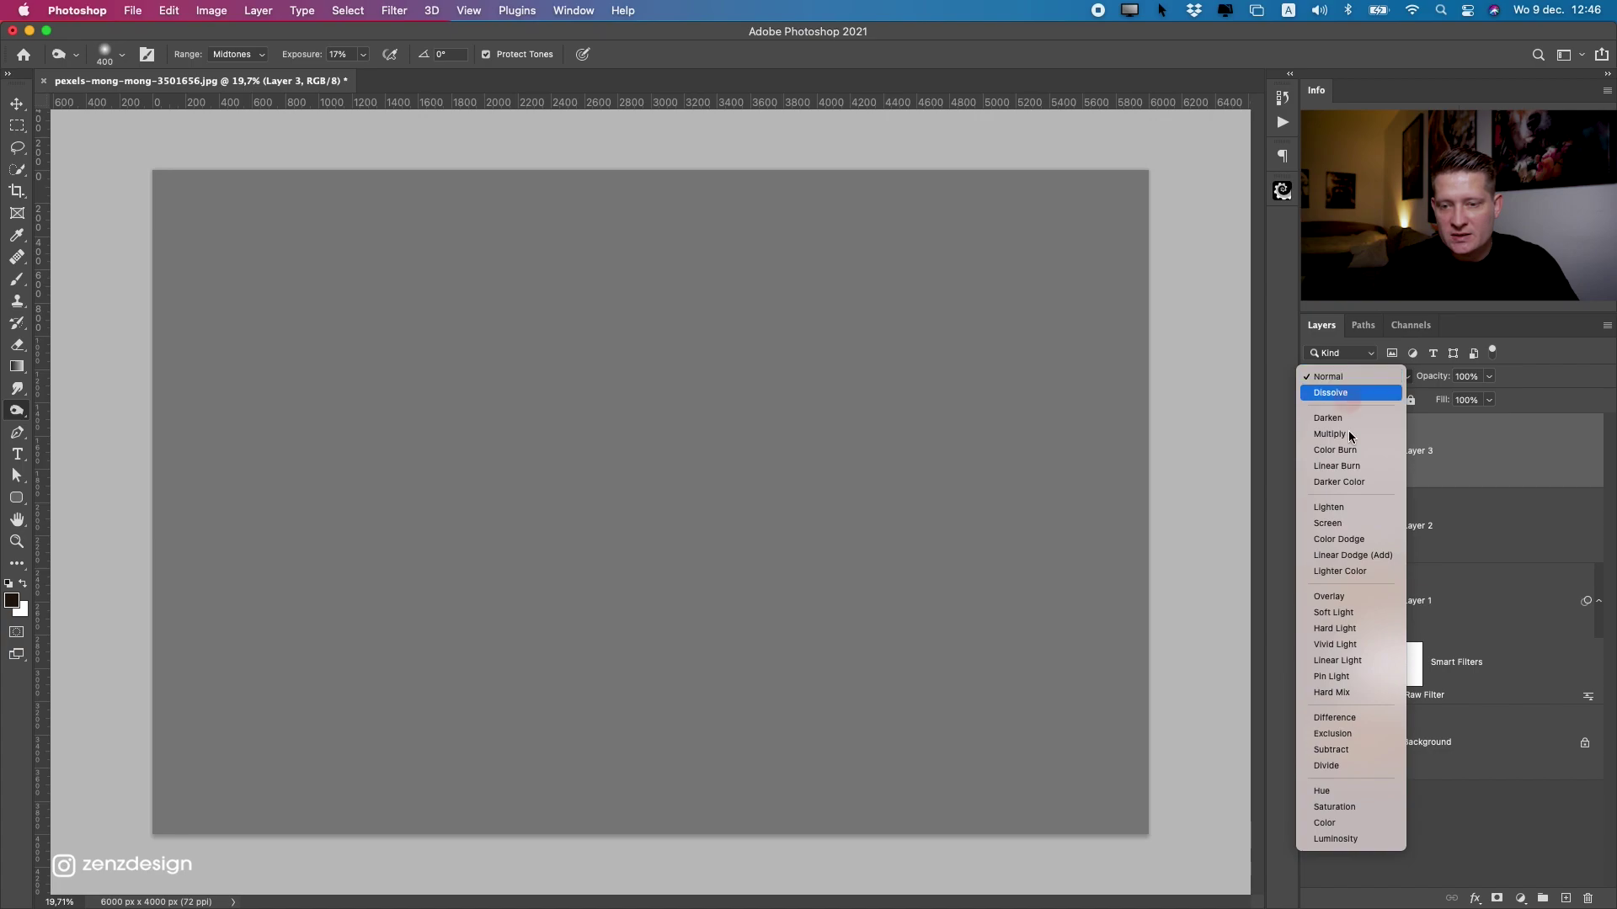
{"action": "left_click", "coordinate": [1351, 603]}
Switch from the Burn tool to the Dodge tool with its range set to Highlights.
{"action": "right_click", "coordinate": [8, 412]}
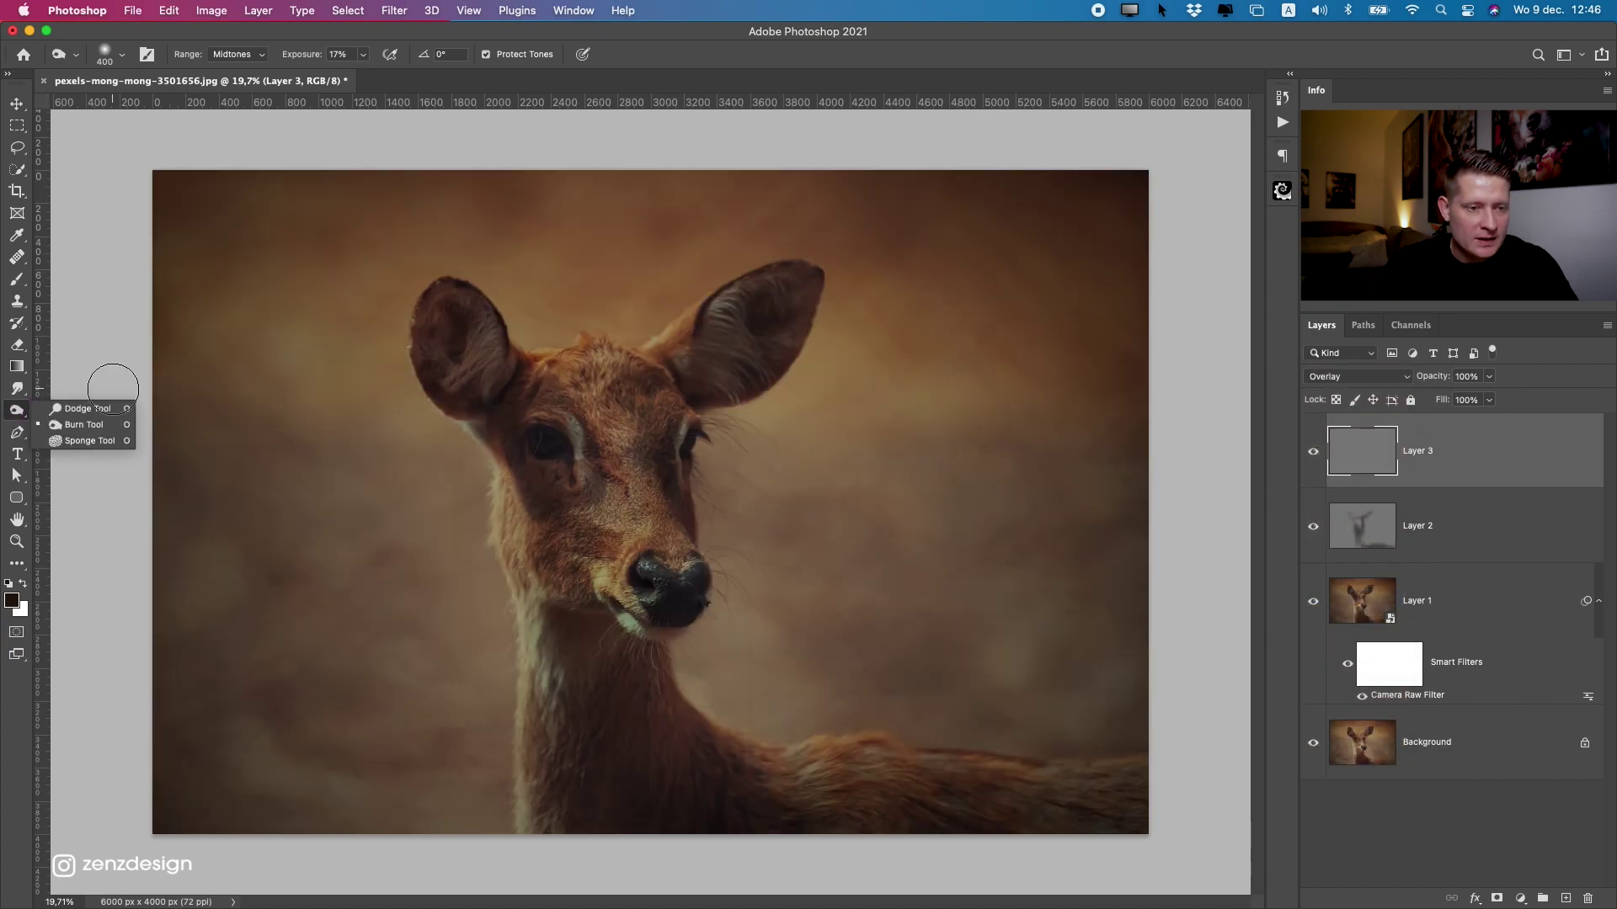
{"action": "left_click", "coordinate": [88, 405]}
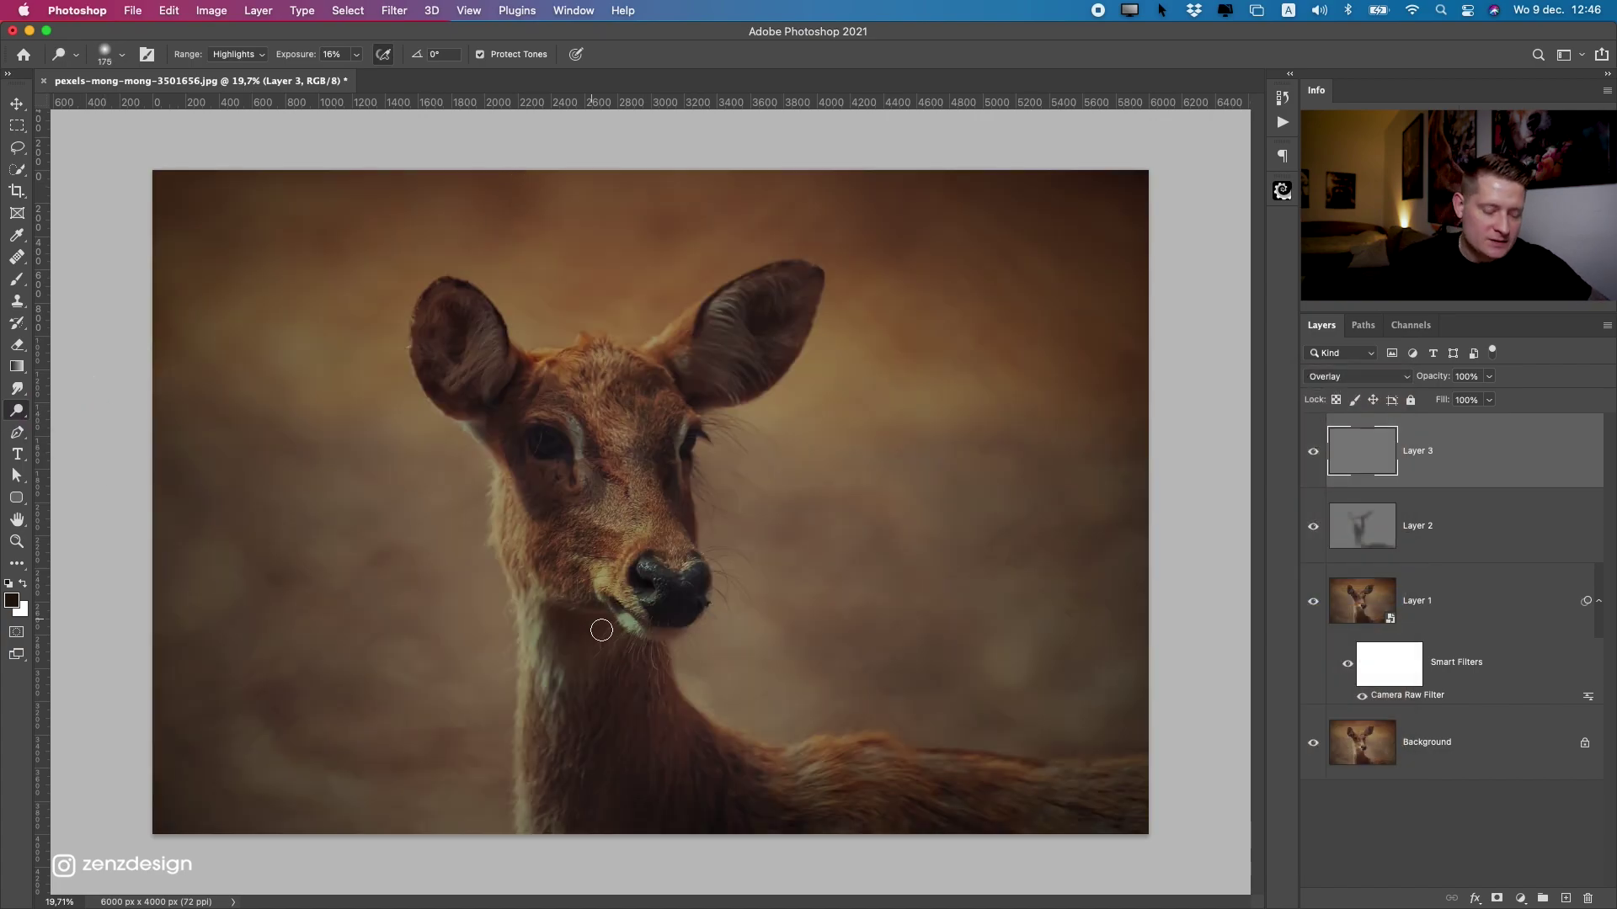
{"action": "scroll", "coordinate": [547, 571], "scroll_direction": "up", "scroll_amount": 5}
{"action": "scroll", "coordinate": [698, 497], "scroll_direction": "down", "scroll_amount": 10}
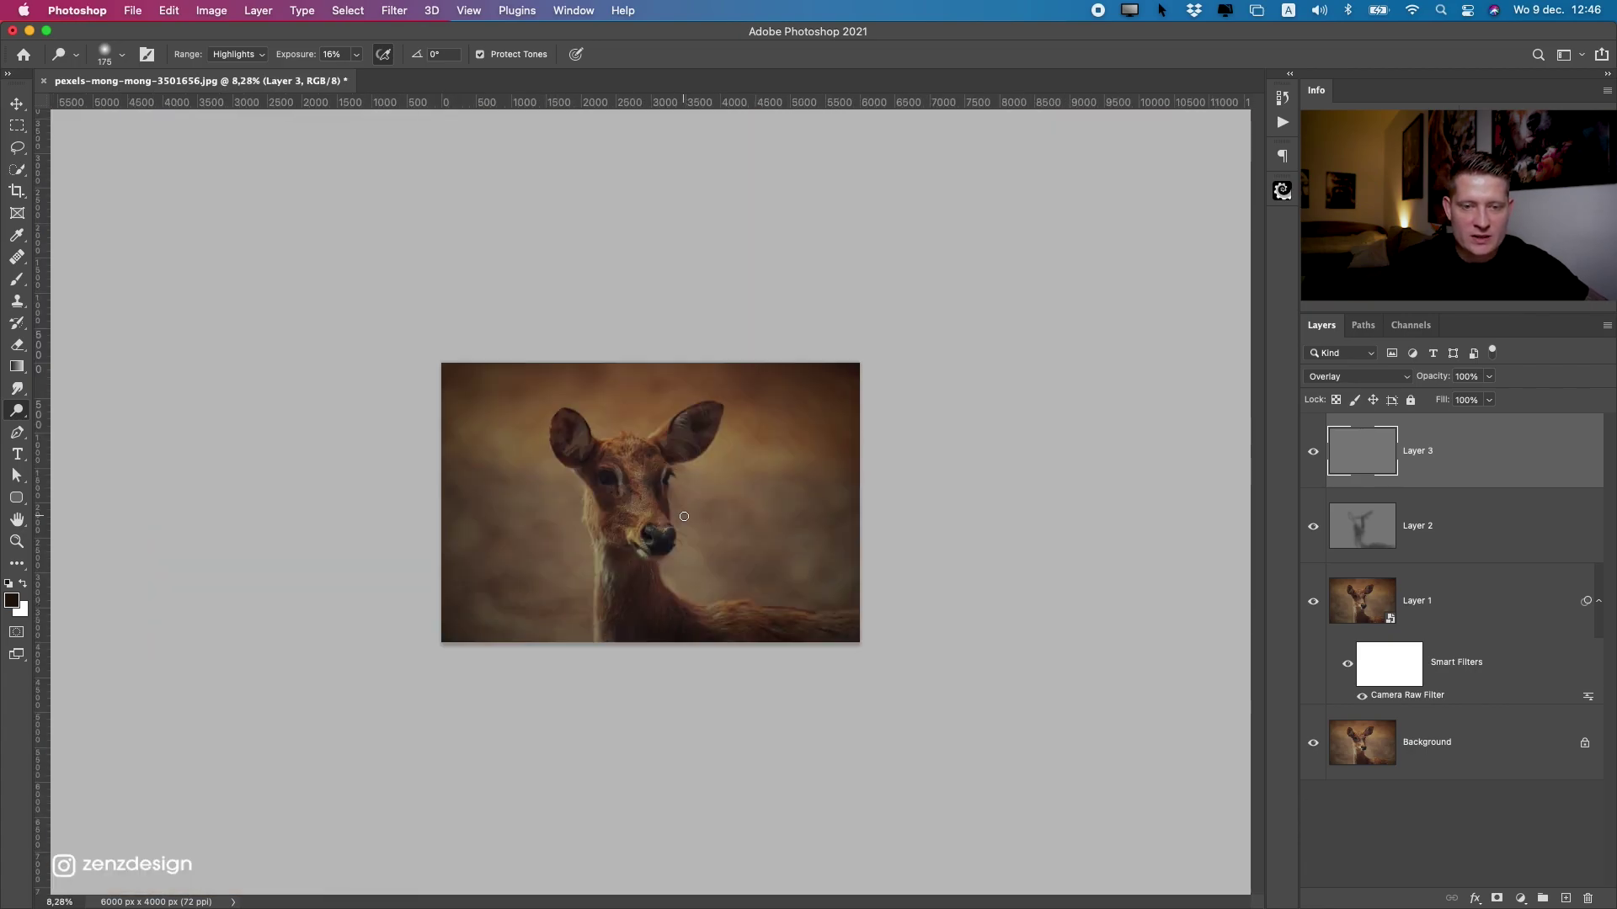
{"action": "scroll", "coordinate": [686, 505], "scroll_direction": "up", "scroll_amount": 6}
{"action": "scroll", "coordinate": [578, 541], "scroll_direction": "up", "scroll_amount": 4}
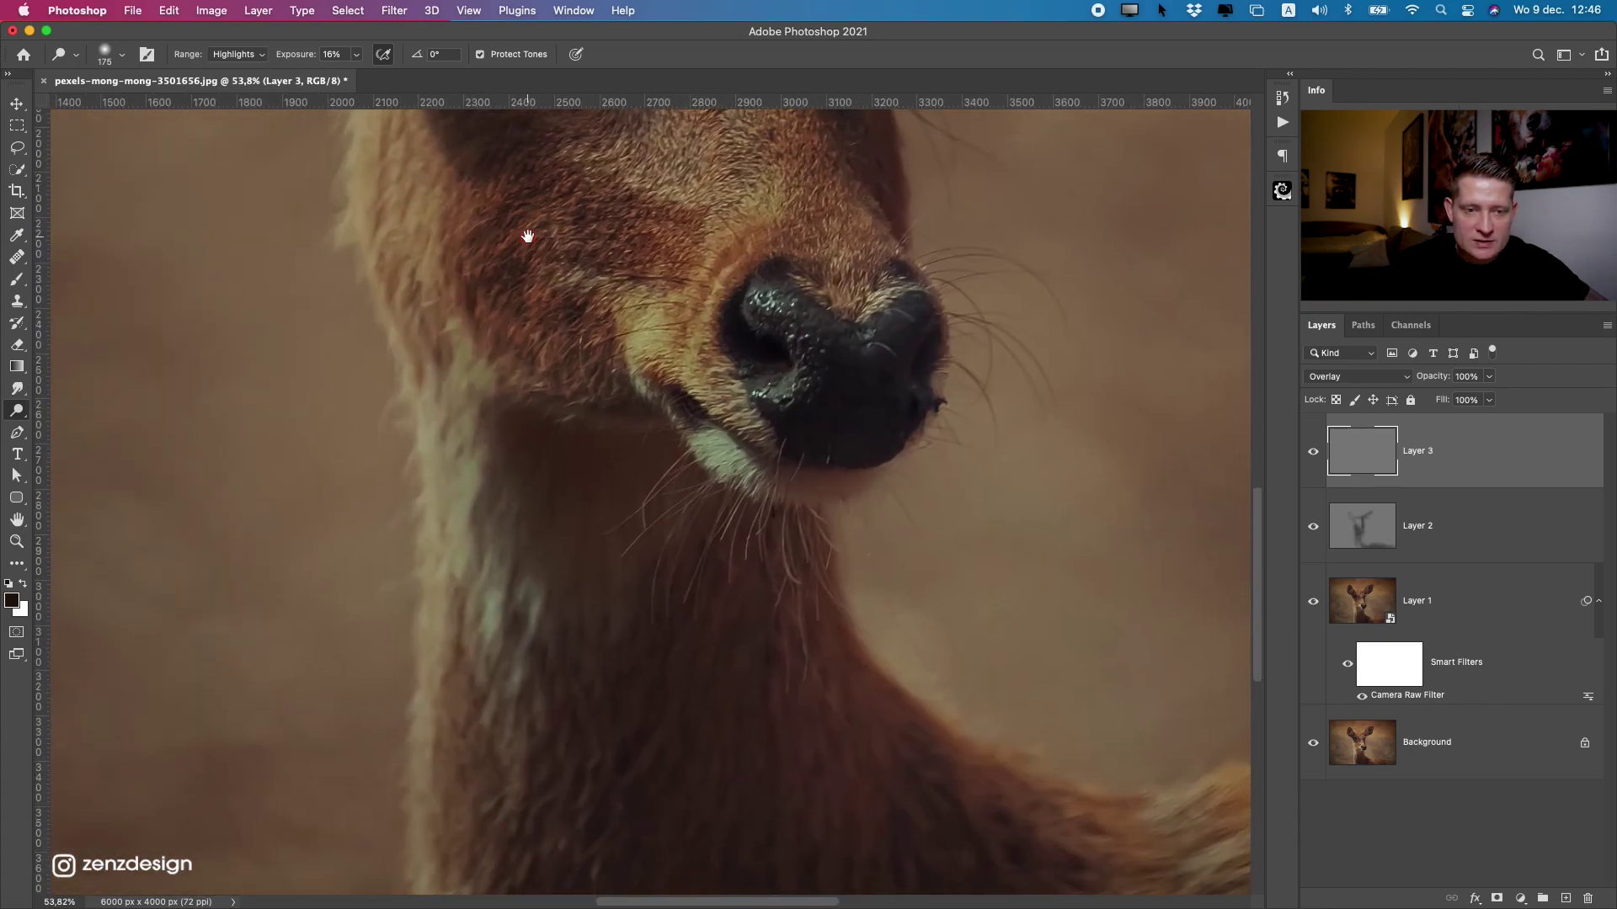
{"action": "left_click_drag", "start_coordinate": [528, 236], "coordinate": [551, 208]}
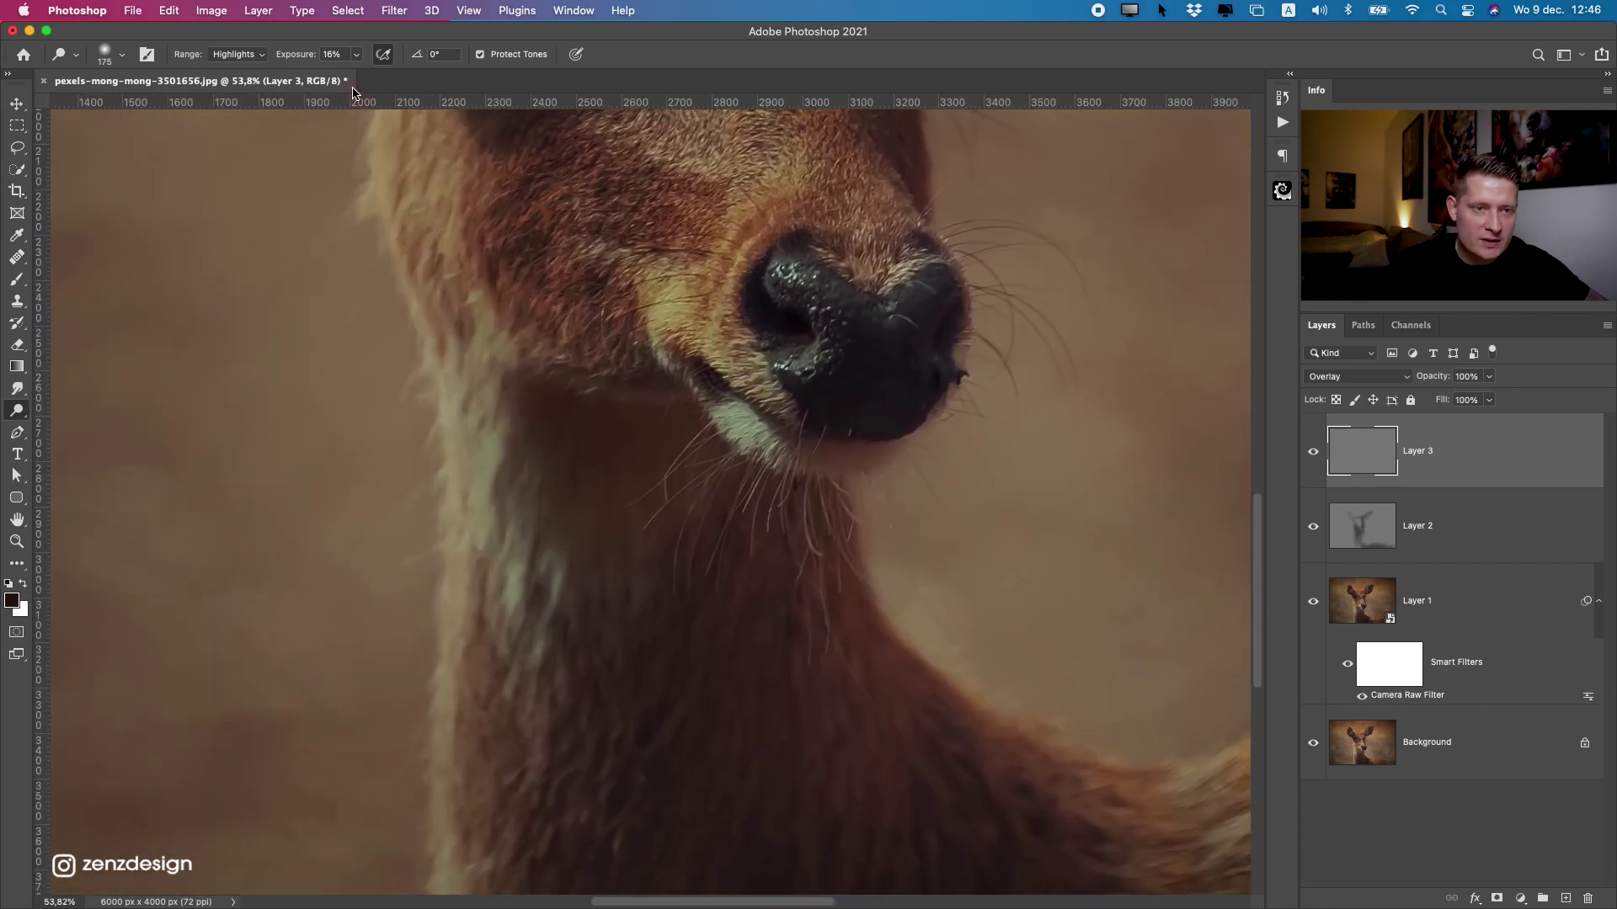
{"action": "left_click", "coordinate": [262, 55]}
{"action": "left_click", "coordinate": [252, 55]}
Try dodging the lit edge of the neck at 50% exposure.
{"action": "left_click_drag", "start_coordinate": [359, 63], "coordinate": [369, 75]}
{"action": "mouse_move", "coordinate": [474, 448]}
{"action": "left_mouse_down"}
{"action": "mouse_move", "coordinate": [437, 725]}
{"action": "mouse_move", "coordinate": [415, 771]}
{"action": "left_mouse_up"}
{"action": "key", "text": "super+z"}
Set the dodge exposure to 38% and shrink the brush to 80 px for work on the neck edge.
{"action": "left_click", "coordinate": [356, 54]}
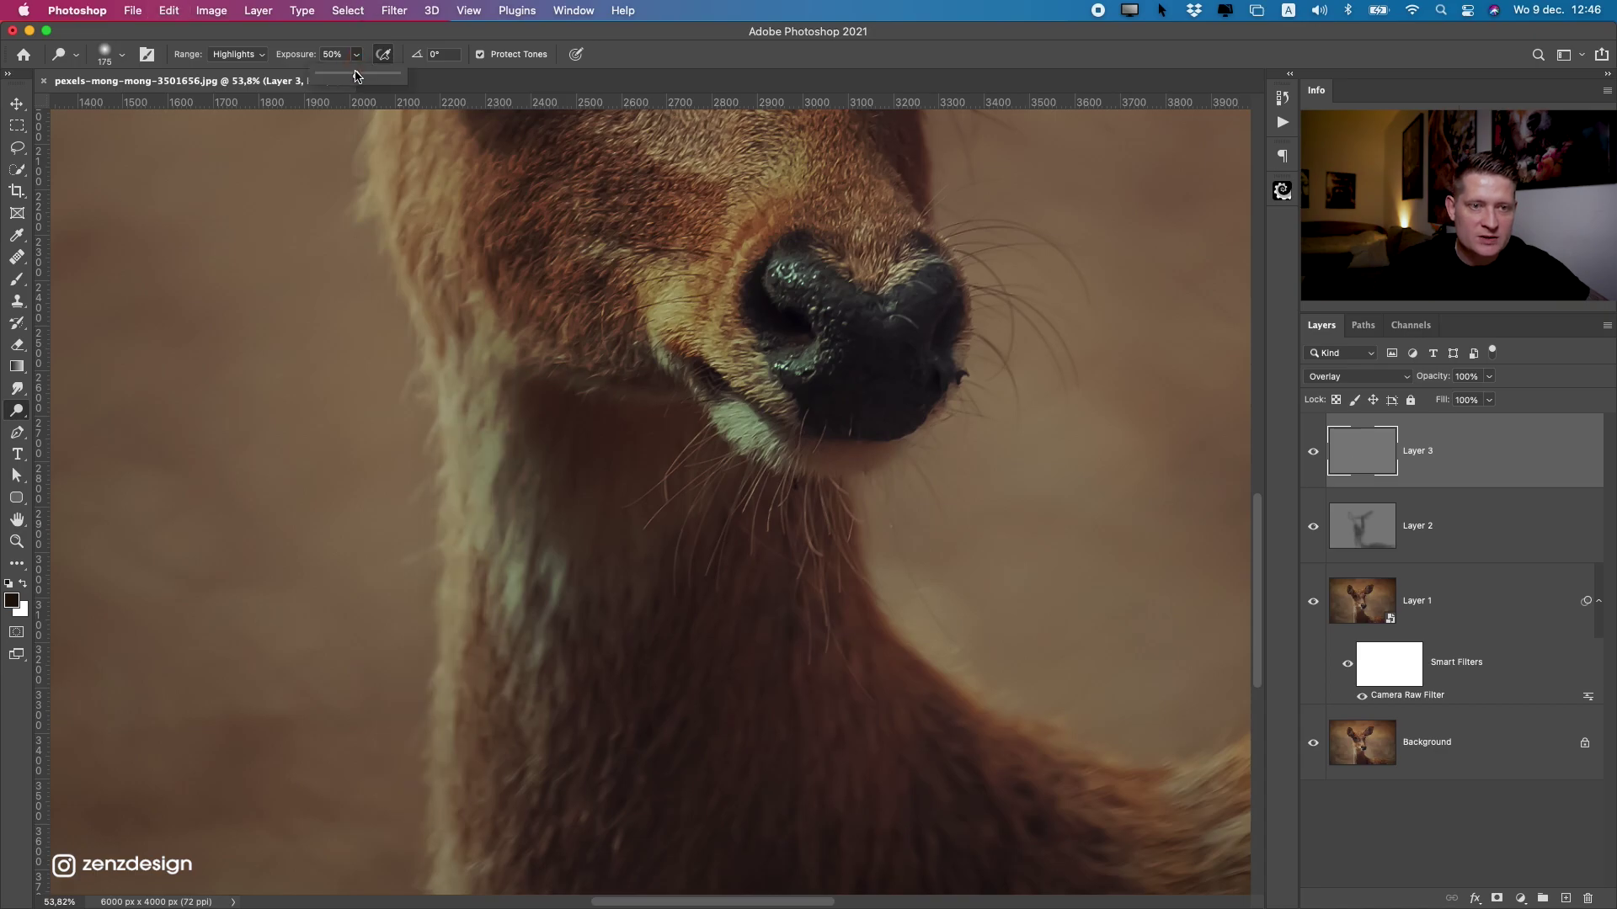
{"action": "scroll", "coordinate": [573, 485], "scroll_direction": "down", "scroll_amount": 10}
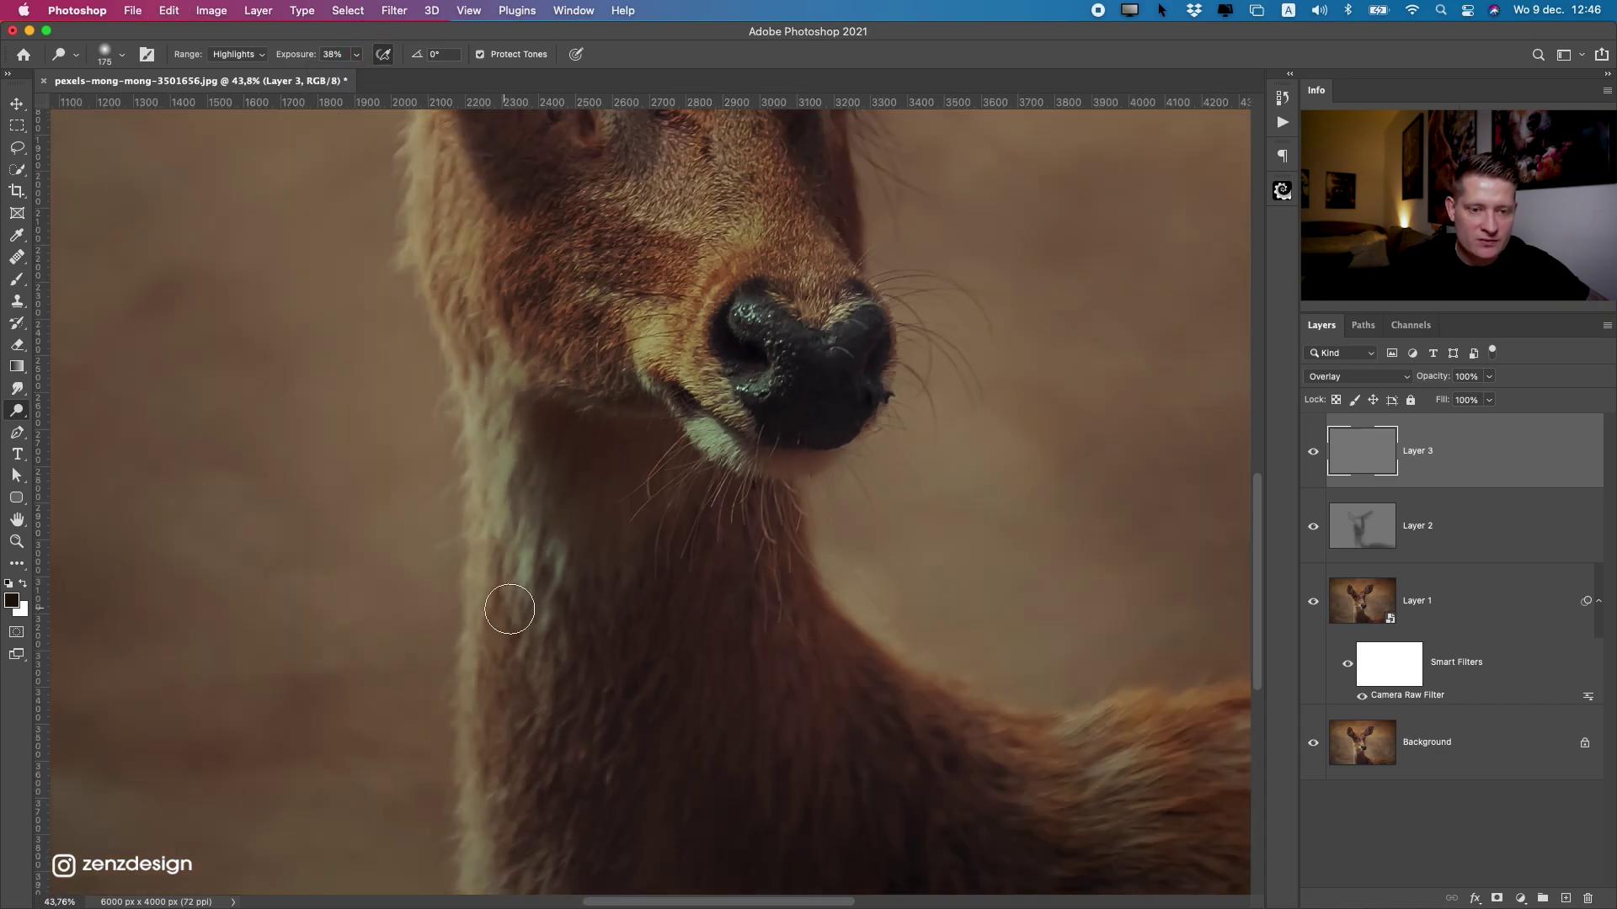
{"action": "scroll", "coordinate": [504, 662], "scroll_direction": "up", "scroll_amount": 2}
{"action": "mouse_move", "coordinate": [616, 559]}
{"action": "left_mouse_down"}
{"action": "mouse_move", "coordinate": [671, 380]}
{"action": "mouse_move", "coordinate": [654, 510]}
{"action": "left_mouse_up"}
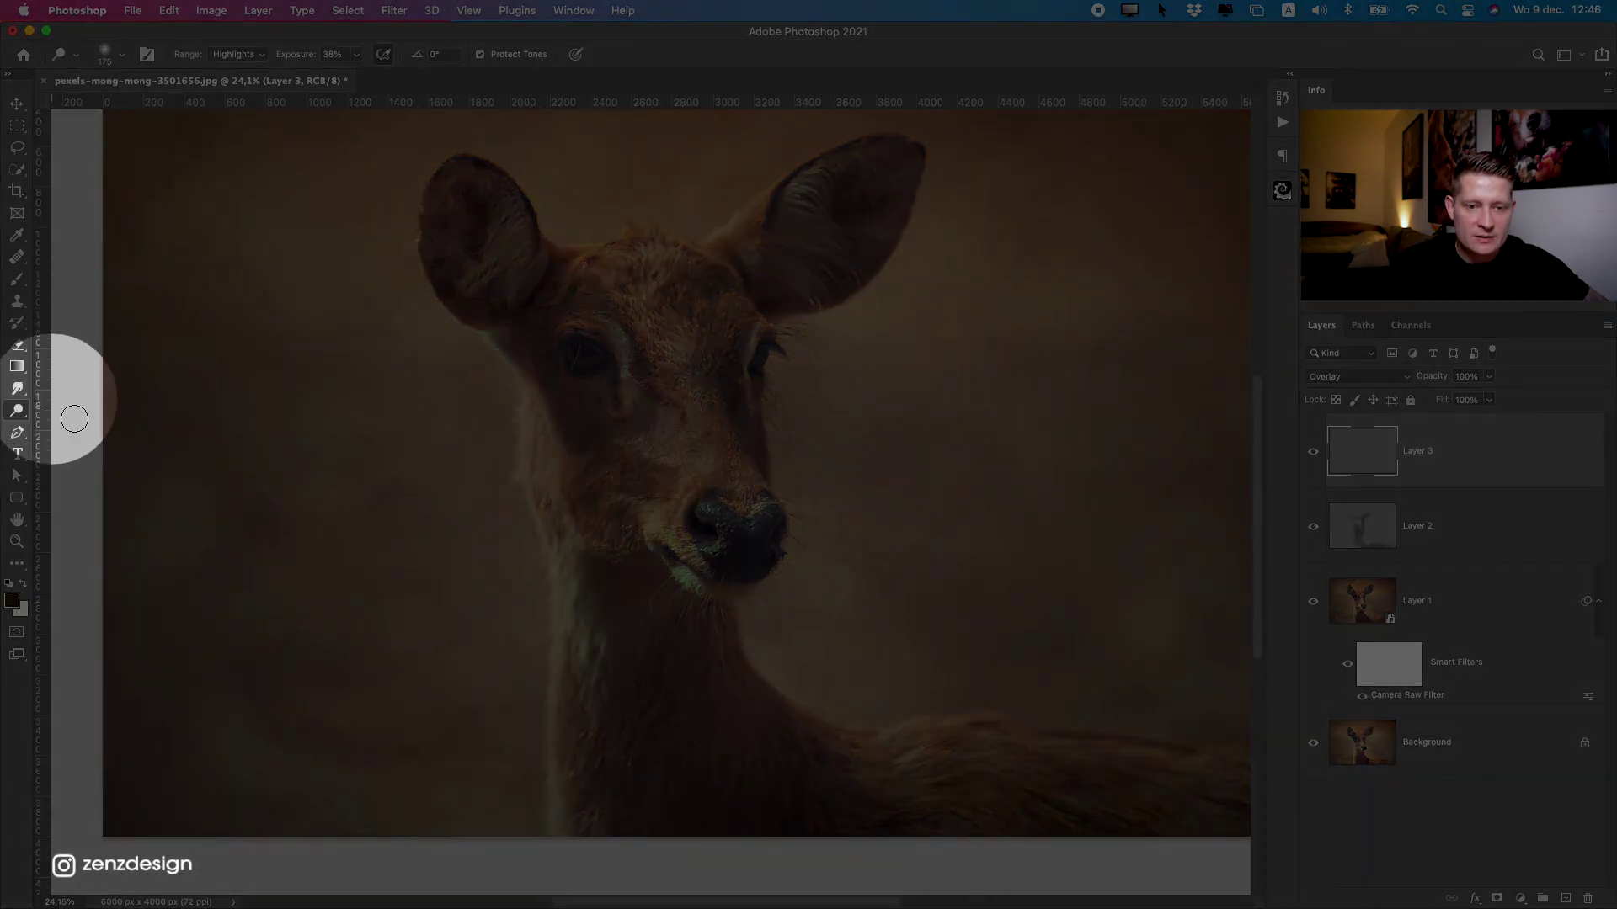
{"action": "left_click_drag", "start_coordinate": [576, 642], "coordinate": [558, 632]}
{"action": "key", "text": "bracketleft"}
{"action": "key", "text": "bracketleft"}
Try dodging along the outer edge of the cheek and down the neck with the smaller brush.
{"action": "left_click_drag", "start_coordinate": [533, 402], "coordinate": [552, 647]}
{"action": "key", "text": "super+z"}
{"action": "left_click_drag", "start_coordinate": [560, 560], "coordinate": [558, 685]}
{"action": "key", "text": "super+z"}
Dodge the lit outer edge of the neck from the jaw down to the photo's lower border at 38% exposure.
{"action": "left_click_drag", "start_coordinate": [558, 608], "coordinate": [551, 737]}
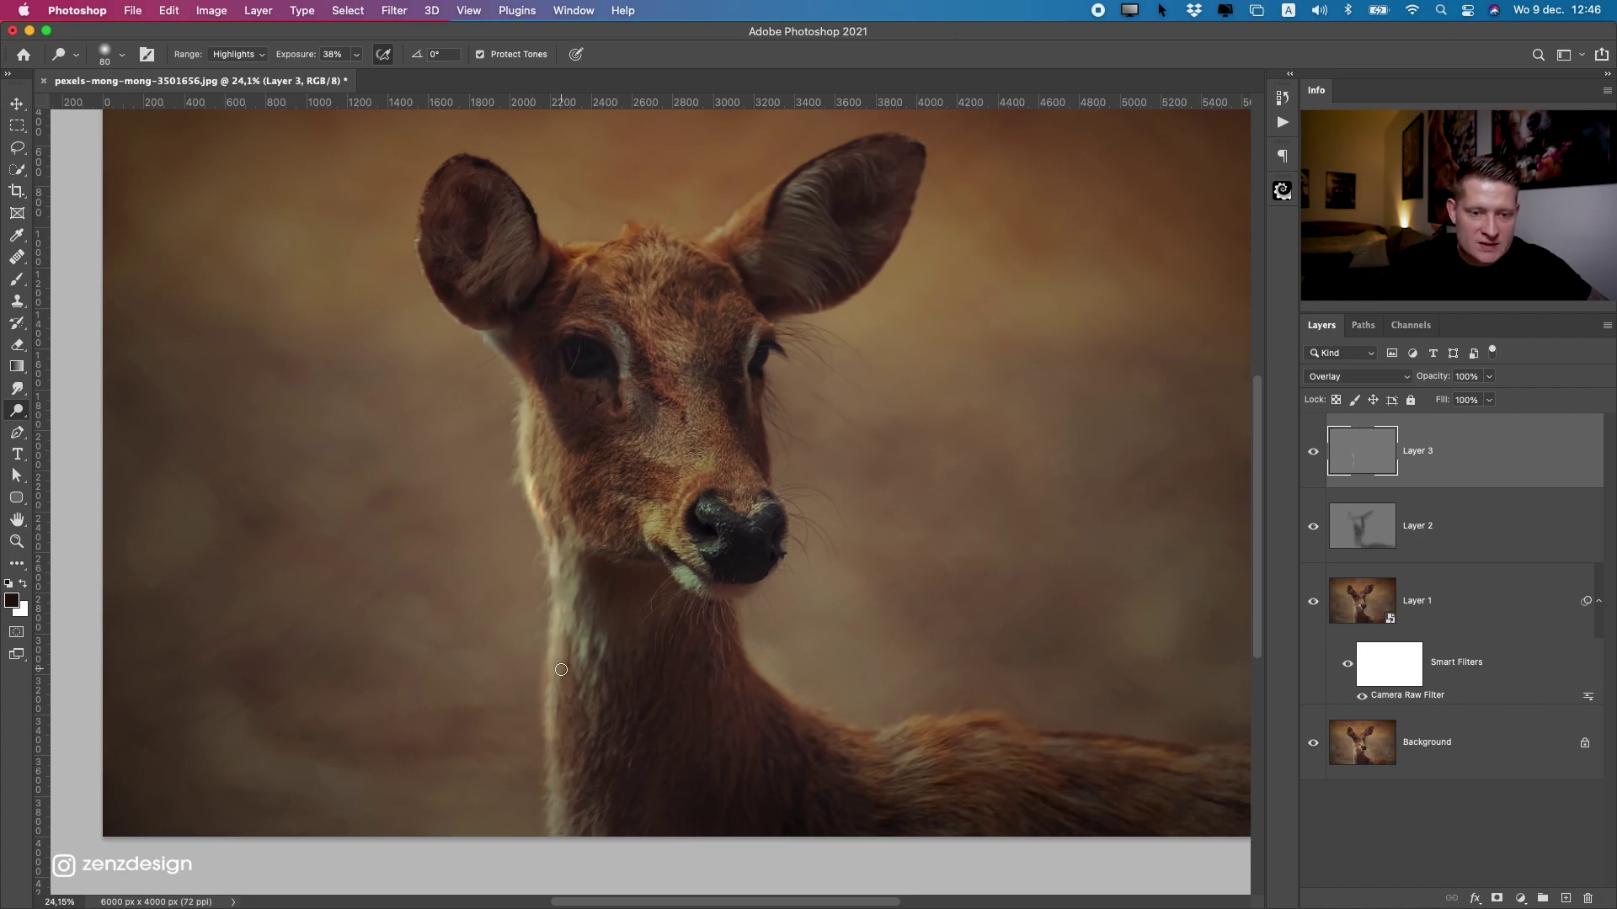
{"action": "scroll", "coordinate": [561, 669], "scroll_direction": "up", "scroll_amount": 5}
{"action": "mouse_move", "coordinate": [584, 338]}
{"action": "left_mouse_down"}
{"action": "mouse_move", "coordinate": [553, 569]}
{"action": "mouse_move", "coordinate": [563, 365]}
{"action": "mouse_move", "coordinate": [557, 678]}
{"action": "left_mouse_up"}
{"action": "left_click_drag", "start_coordinate": [557, 678], "coordinate": [571, 260]}
{"action": "left_click_drag", "start_coordinate": [572, 350], "coordinate": [577, 686]}
{"action": "scroll", "coordinate": [581, 716], "scroll_direction": "down", "scroll_amount": 8}
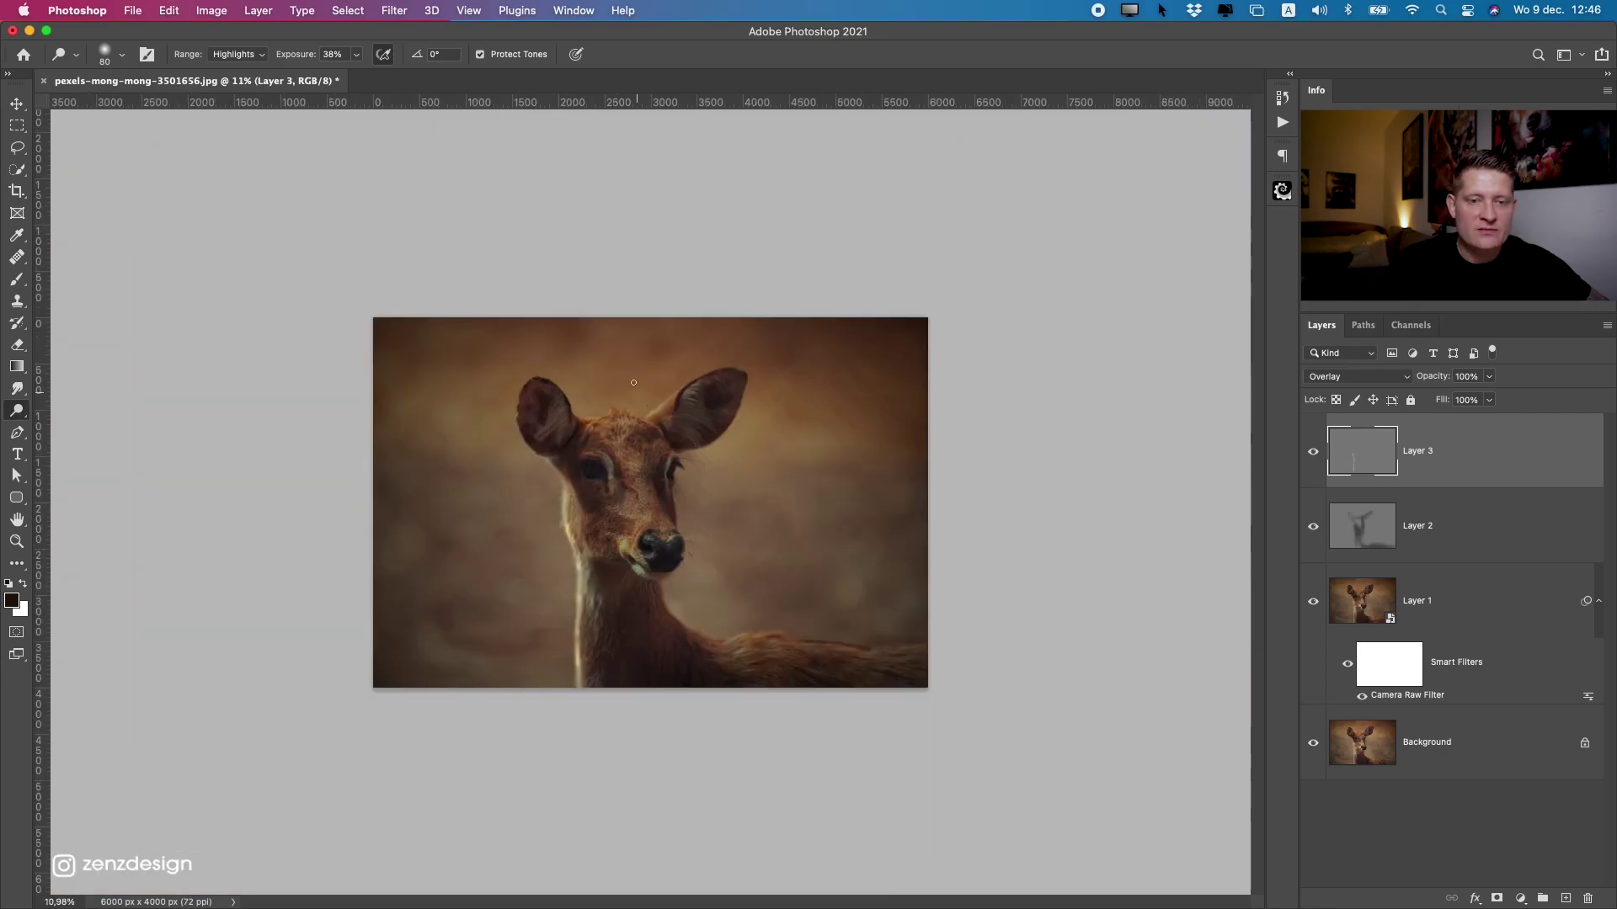
Dodge the outer edge of the jaw and cheek up toward the ear with the 80 px brush.
{"action": "scroll", "coordinate": [589, 505], "scroll_direction": "up", "scroll_amount": 5}
{"action": "left_click_drag", "start_coordinate": [539, 746], "coordinate": [512, 541]}
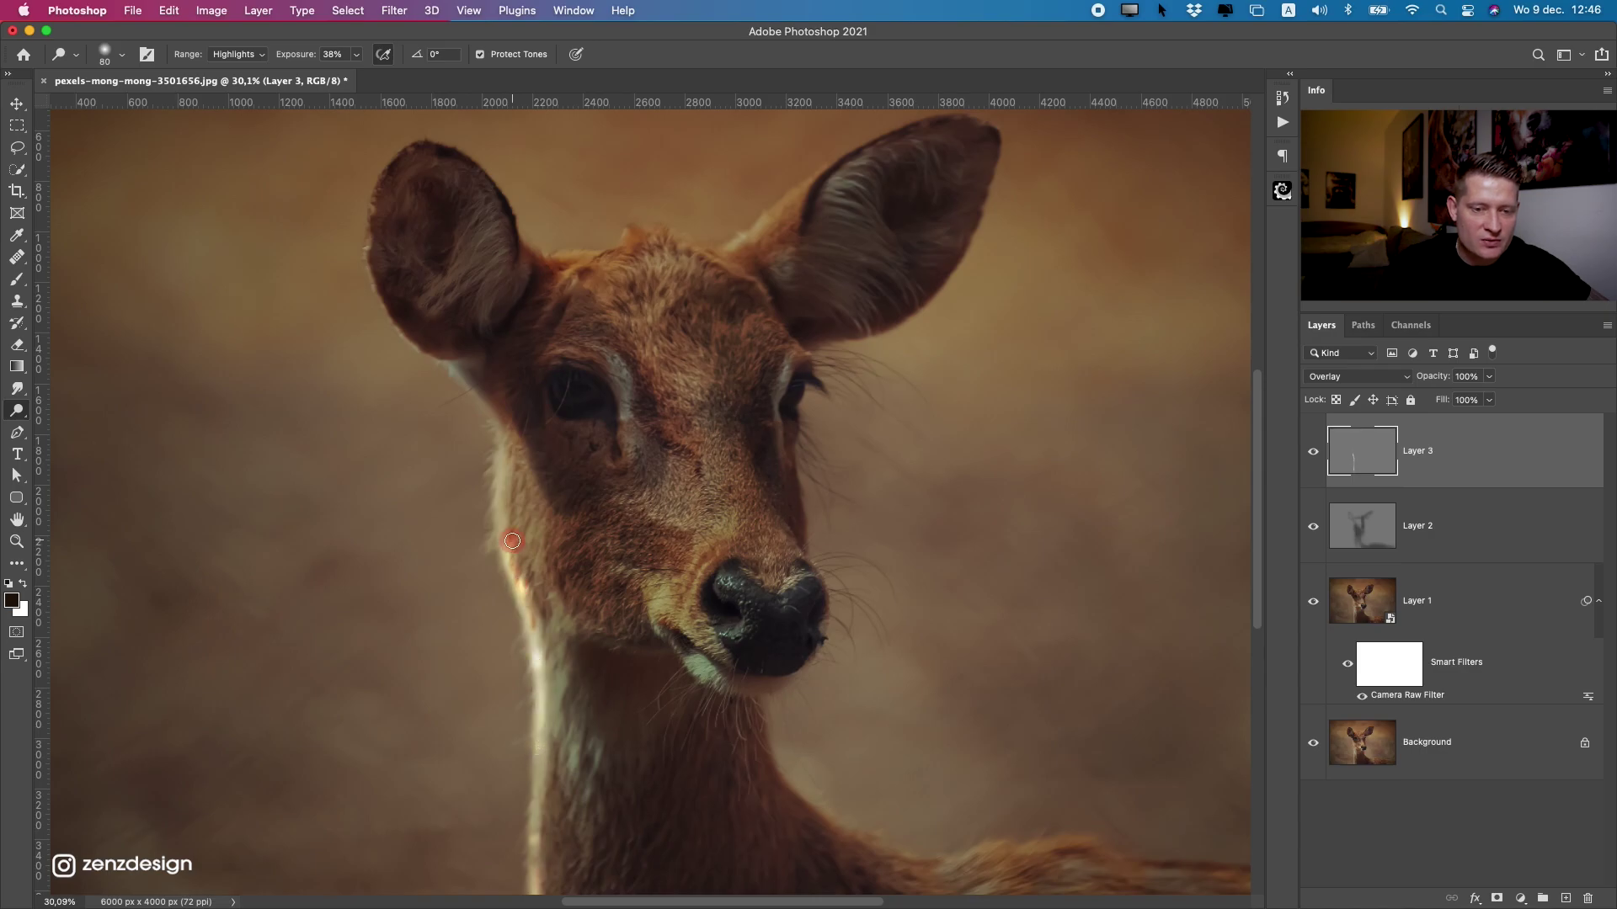
{"action": "left_click_drag", "start_coordinate": [516, 610], "coordinate": [498, 422]}
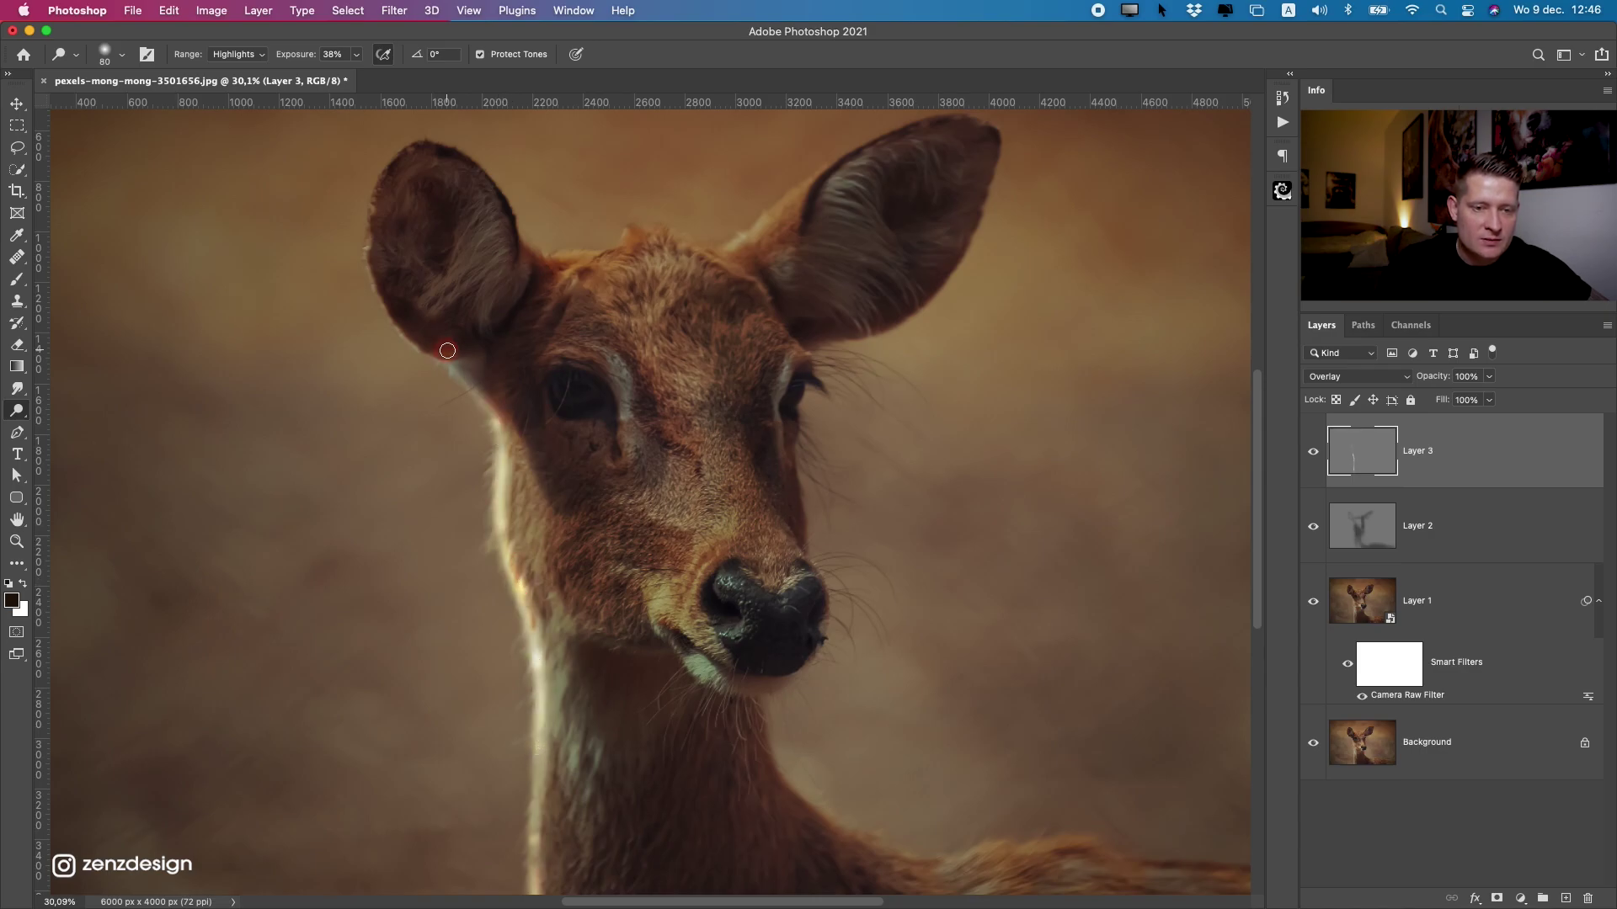
Lower the dodge exposure to 29%, shrink the brush to 35 px, and brighten the lower rim of the near ear.
{"action": "left_click_drag", "start_coordinate": [354, 56], "coordinate": [352, 80]}
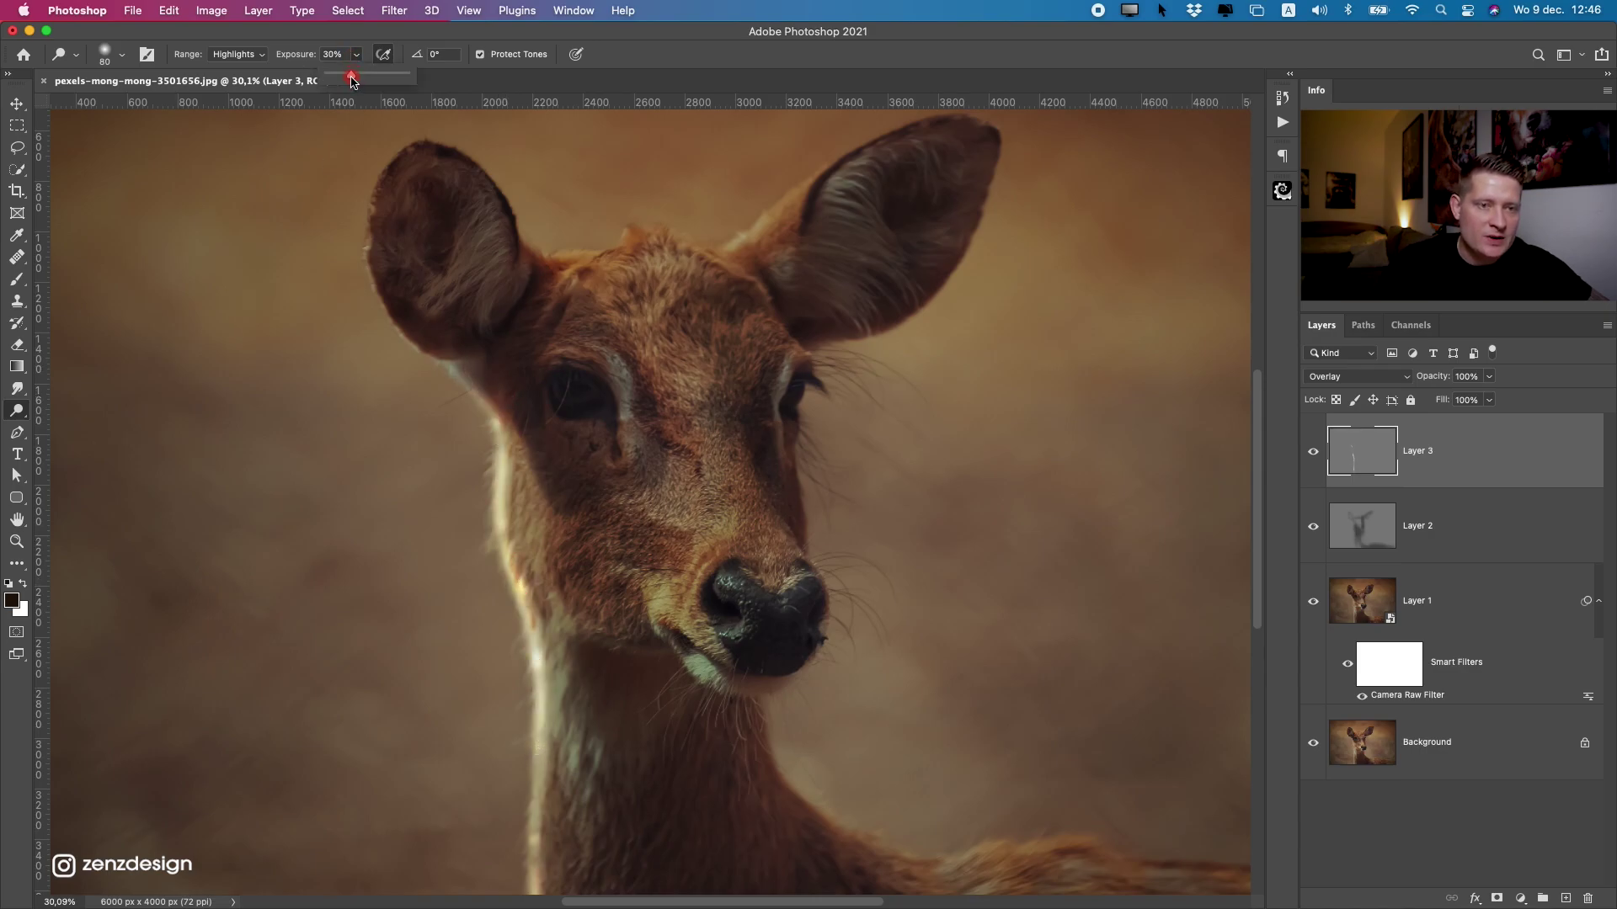
{"action": "scroll", "coordinate": [433, 369], "scroll_direction": "up", "scroll_amount": 2}
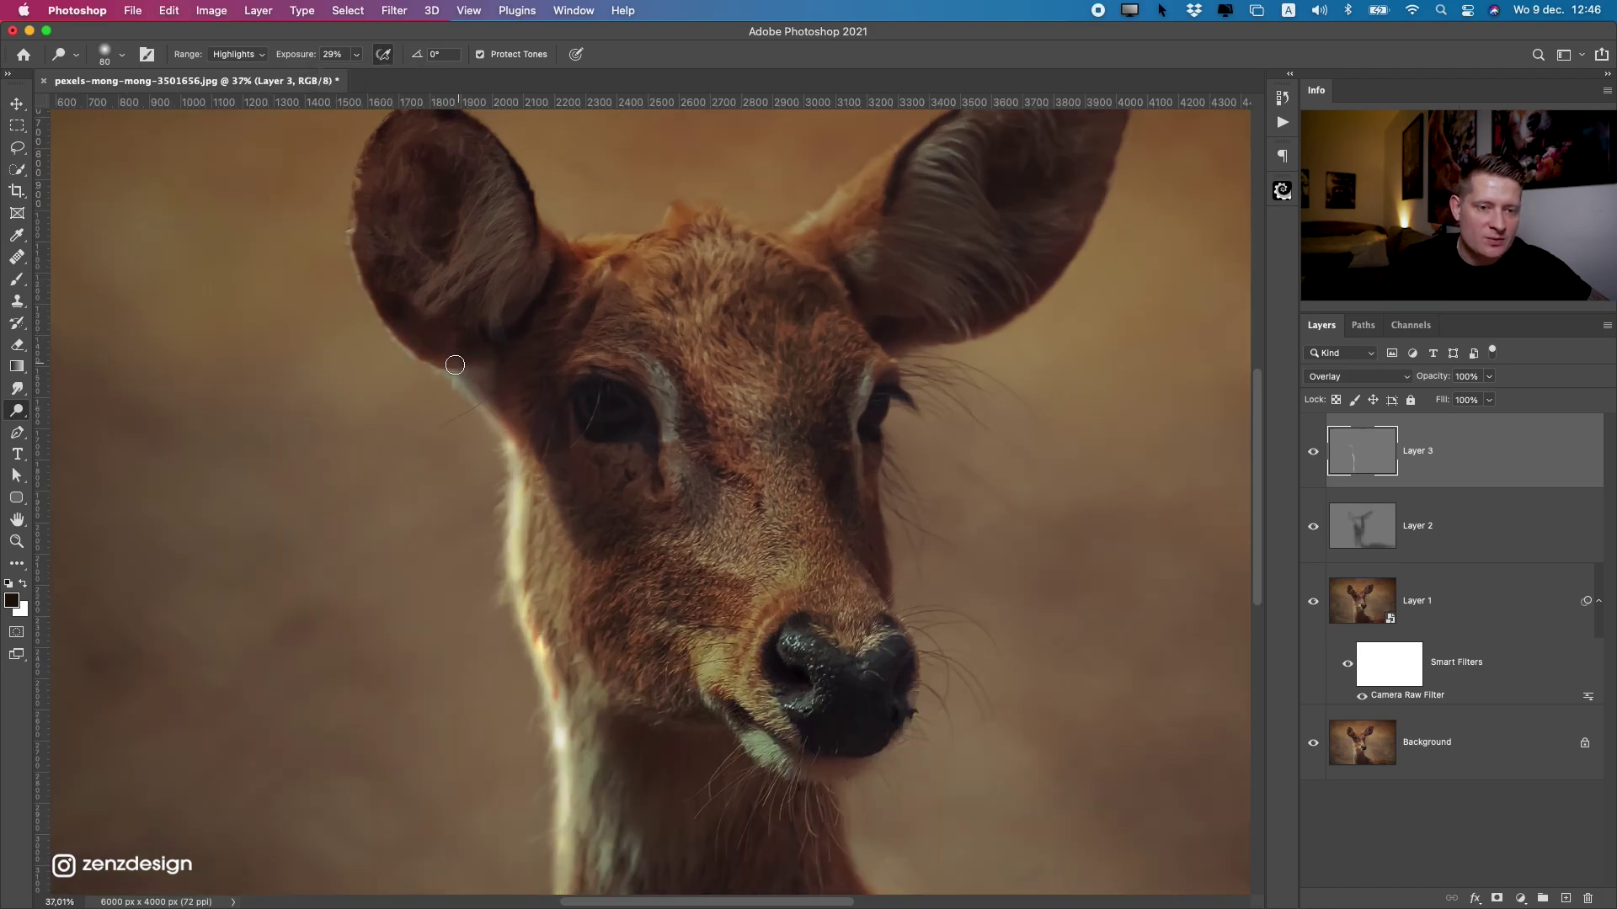
{"action": "scroll", "coordinate": [430, 372], "scroll_direction": "up", "scroll_amount": 5}
{"action": "scroll", "coordinate": [431, 372], "scroll_direction": "up", "scroll_amount": 4}
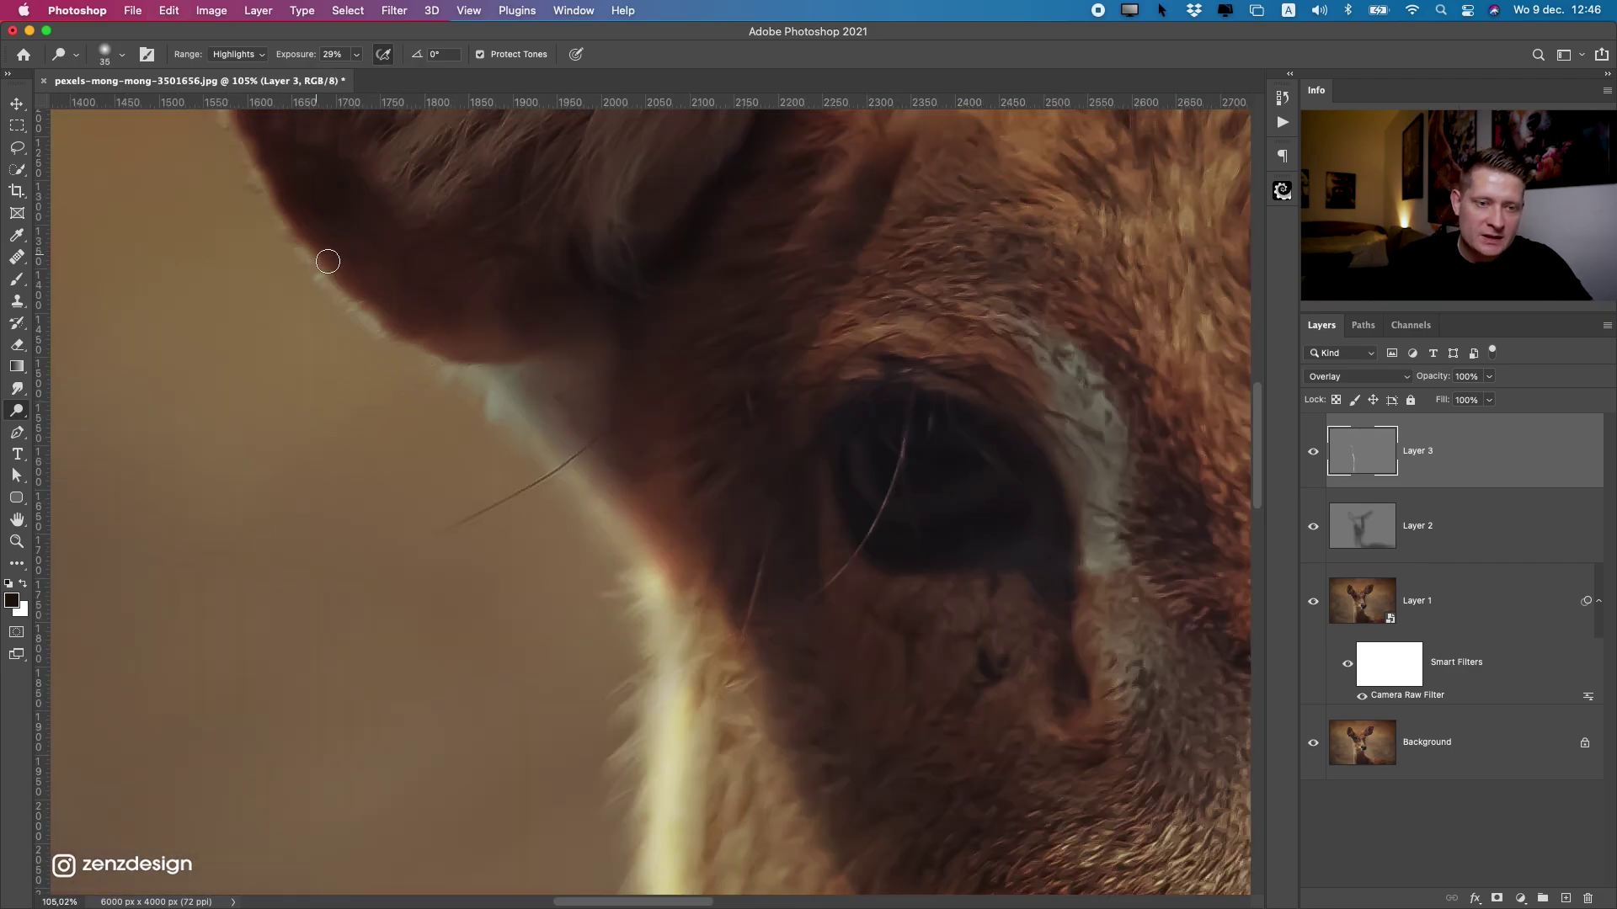
{"action": "mouse_move", "coordinate": [325, 263]}
{"action": "left_mouse_down"}
{"action": "mouse_move", "coordinate": [455, 336]}
{"action": "mouse_move", "coordinate": [394, 331]}
{"action": "mouse_move", "coordinate": [519, 369]}
{"action": "mouse_move", "coordinate": [354, 289]}
{"action": "mouse_move", "coordinate": [412, 331]}
{"action": "mouse_move", "coordinate": [368, 355]}
{"action": "mouse_move", "coordinate": [376, 330]}
{"action": "mouse_move", "coordinate": [315, 378]}
{"action": "mouse_move", "coordinate": [344, 283]}
{"action": "mouse_move", "coordinate": [517, 391]}
{"action": "left_mouse_up"}
Undo the unwanted dodge strokes and brighten the outer rim of the near ear higher up.
{"action": "scroll", "coordinate": [411, 328], "scroll_direction": "up", "scroll_amount": 2}
{"action": "scroll", "coordinate": [376, 330], "scroll_direction": "up", "scroll_amount": 4}
{"action": "key", "text": "super+z"}
{"action": "left_click_drag", "start_coordinate": [375, 398], "coordinate": [345, 497]}
{"action": "key", "text": "super+z"}
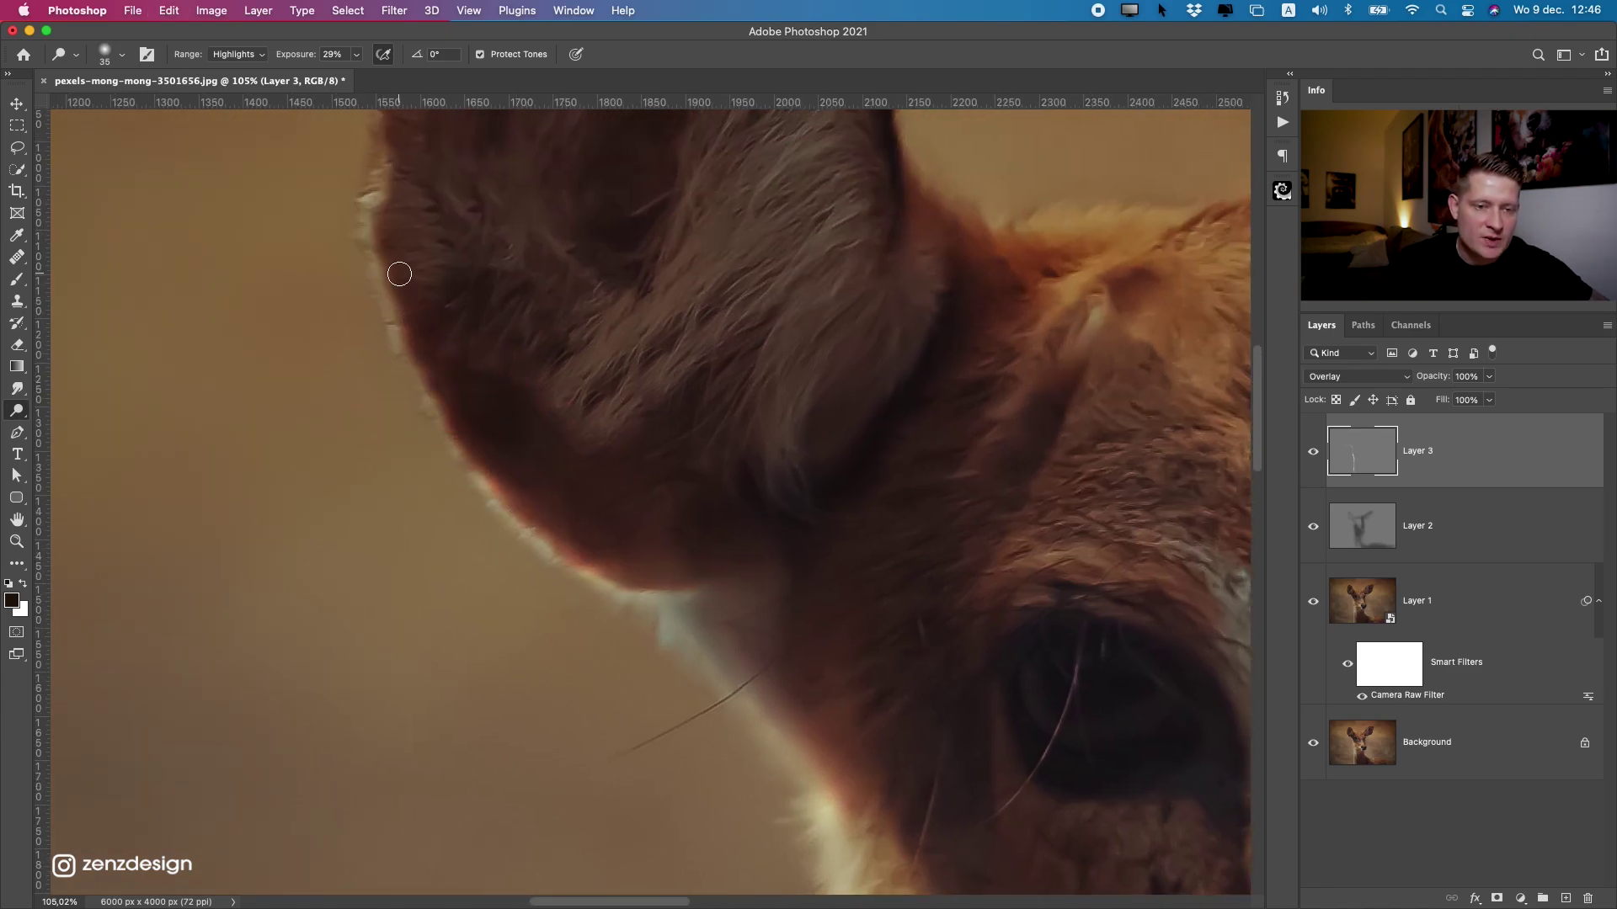
{"action": "left_click_drag", "start_coordinate": [390, 274], "coordinate": [433, 328]}
{"action": "mouse_move", "coordinate": [388, 214]}
{"action": "left_mouse_down"}
{"action": "mouse_move", "coordinate": [485, 511]}
{"action": "mouse_move", "coordinate": [500, 296]}
{"action": "mouse_move", "coordinate": [546, 232]}
{"action": "mouse_move", "coordinate": [648, 164]}
{"action": "mouse_move", "coordinate": [535, 302]}
{"action": "left_mouse_up"}
Try dodging the deer's back with a larger brush at 19% exposure.
{"action": "scroll", "coordinate": [638, 458], "scroll_direction": "down", "scroll_amount": 10}
{"action": "scroll", "coordinate": [633, 529], "scroll_direction": "up", "scroll_amount": 5}
{"action": "scroll", "coordinate": [629, 524], "scroll_direction": "down", "scroll_amount": 5}
{"action": "scroll", "coordinate": [619, 593], "scroll_direction": "up", "scroll_amount": 5}
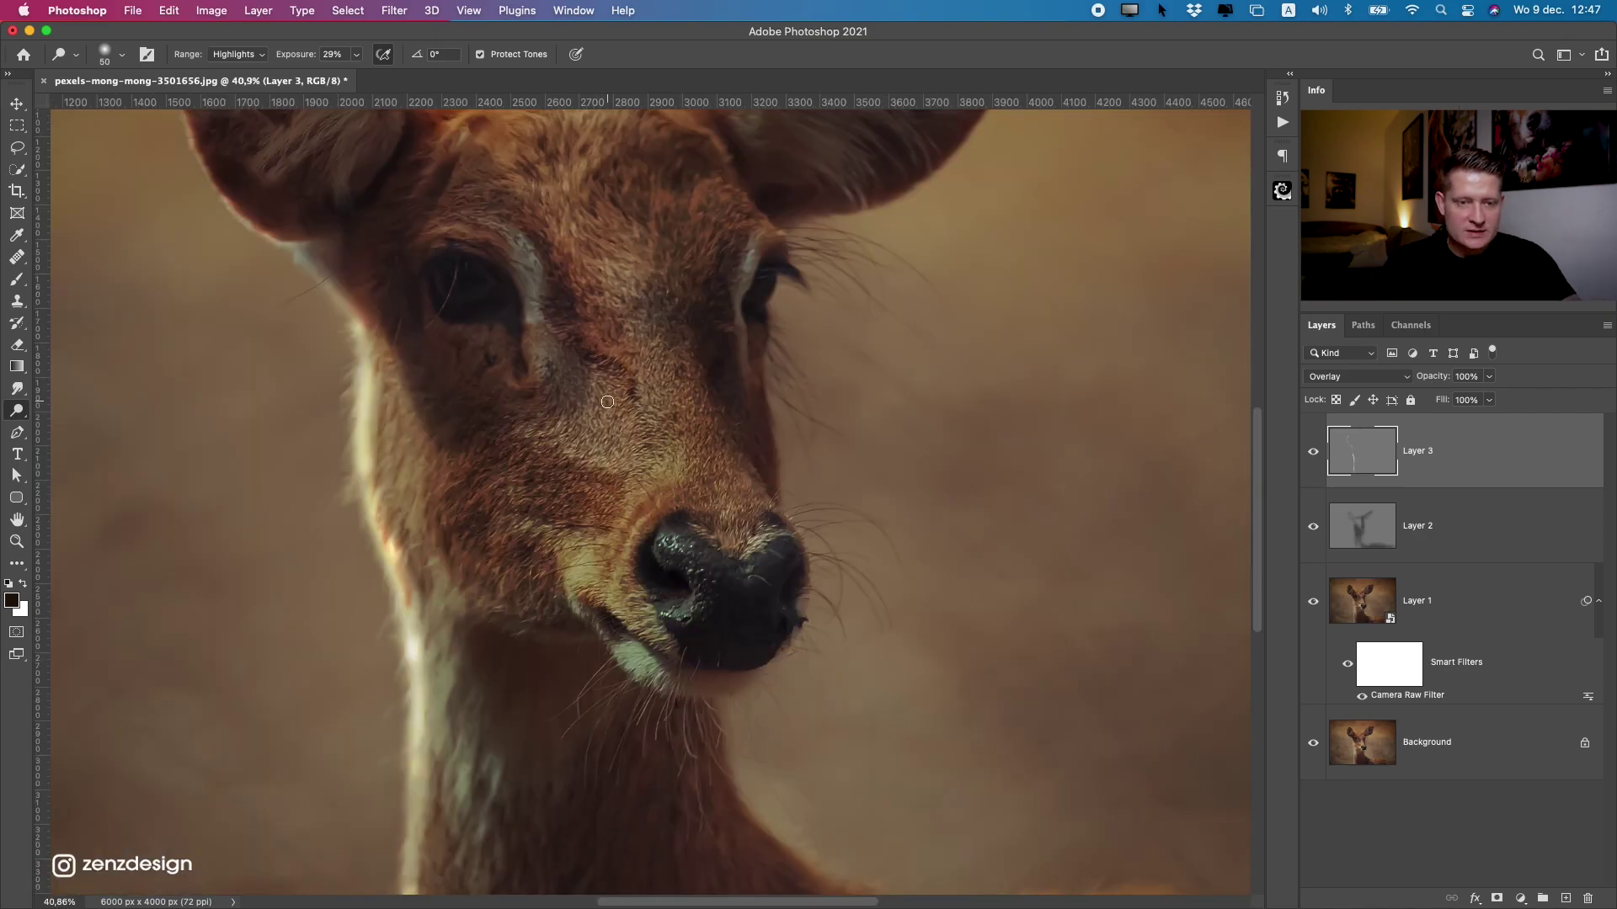
{"action": "left_click_drag", "start_coordinate": [356, 54], "coordinate": [357, 82]}
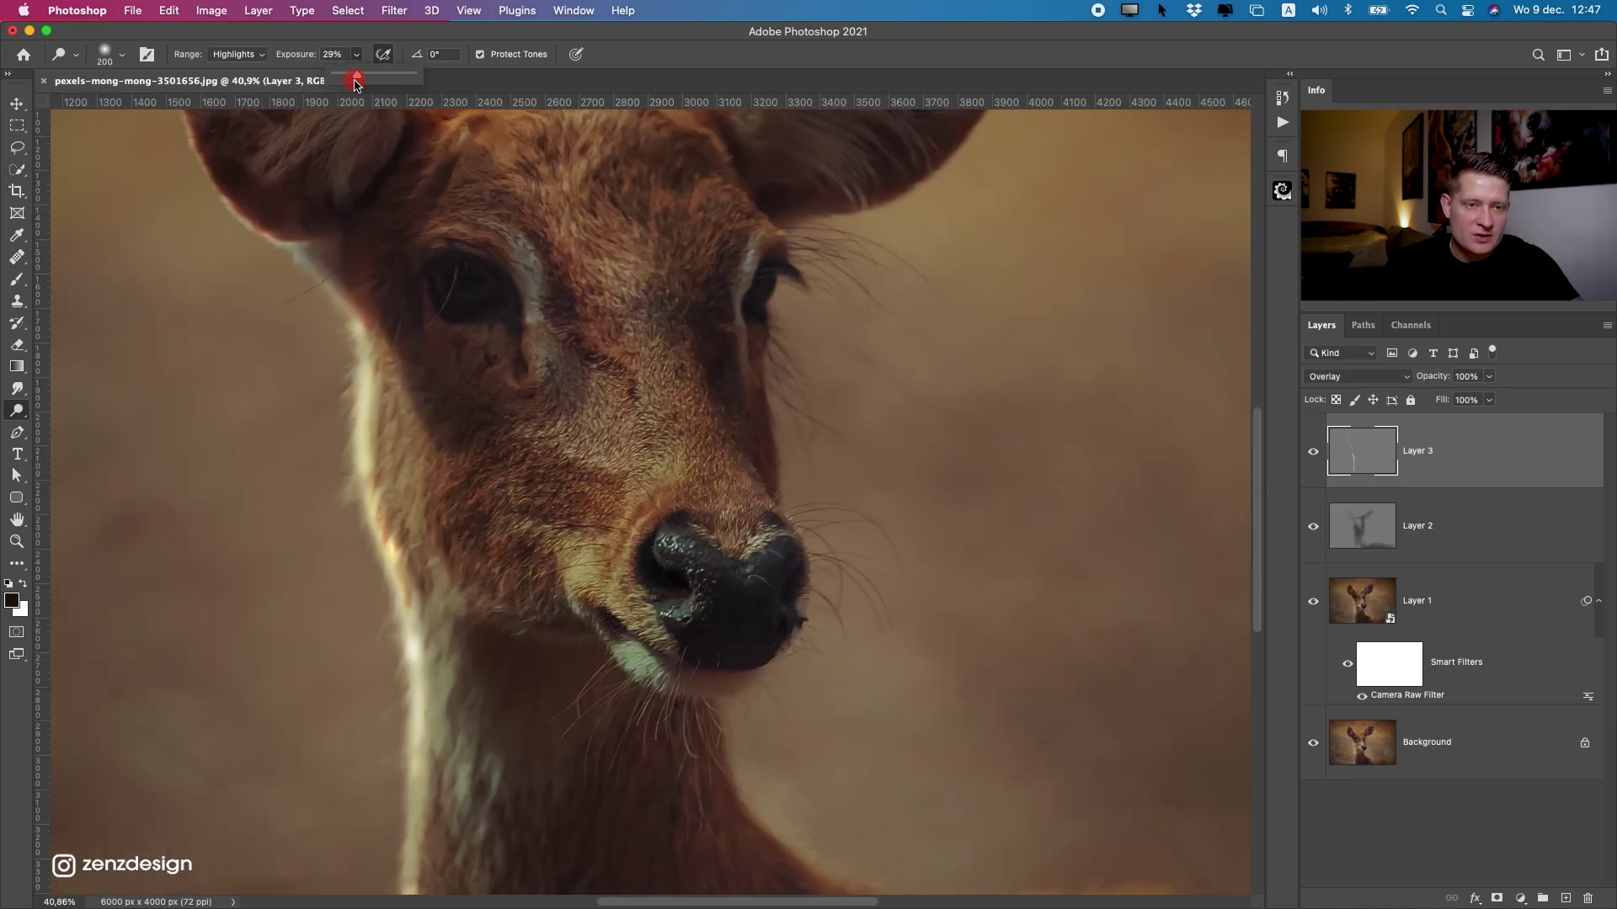
{"action": "scroll", "coordinate": [590, 639], "scroll_direction": "down", "scroll_amount": 6}
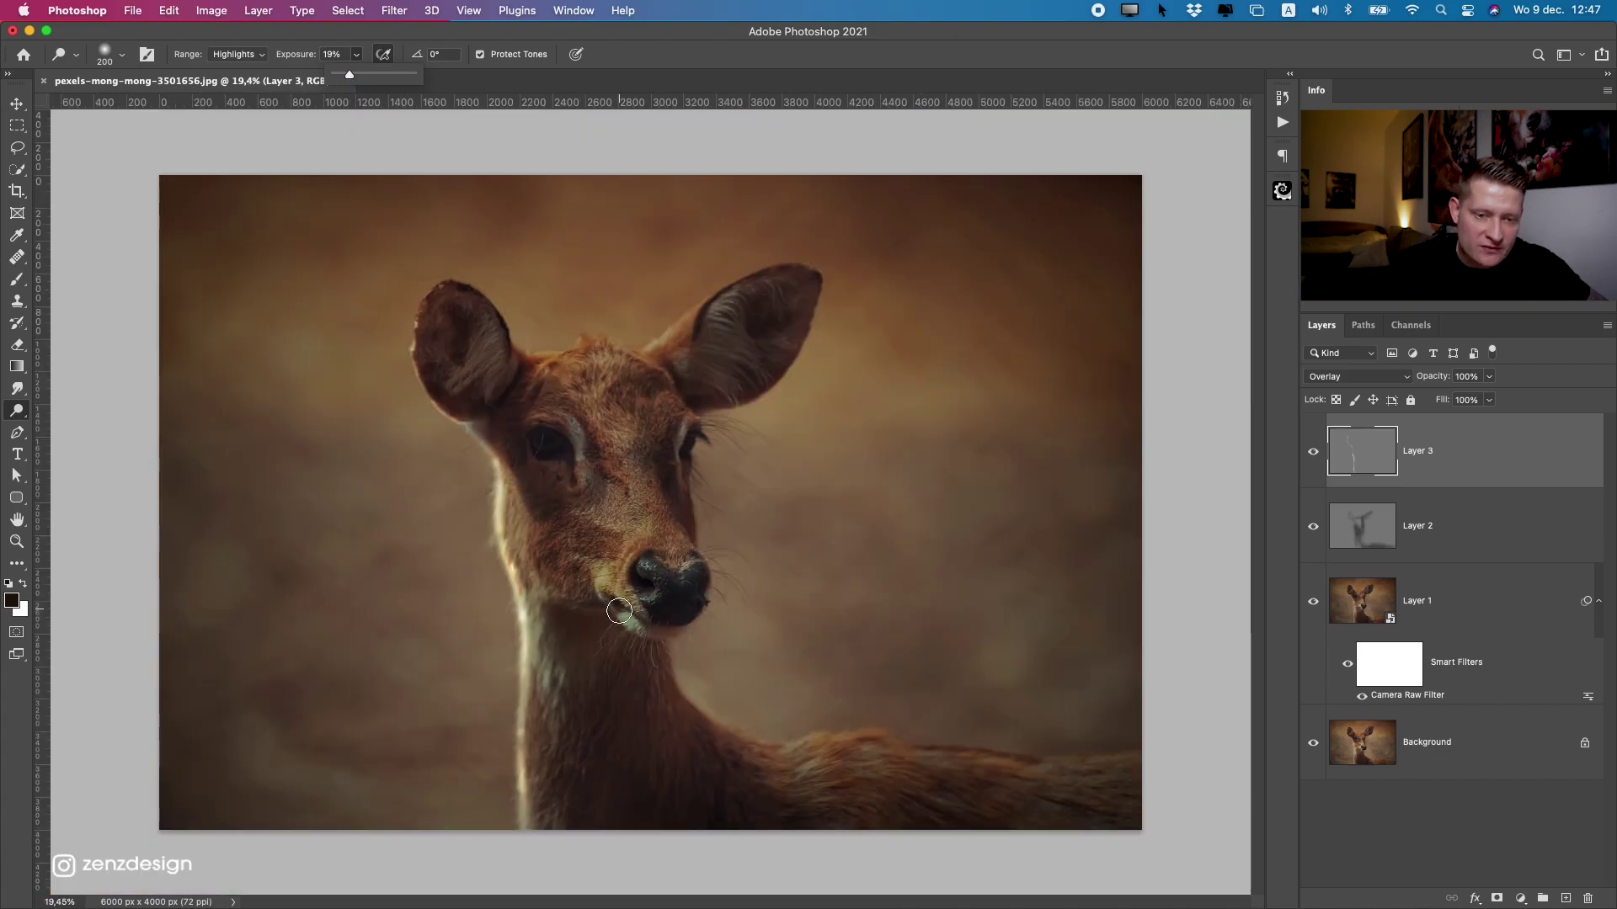
{"action": "scroll", "coordinate": [833, 640], "scroll_direction": "up", "scroll_amount": 4}
{"action": "left_click_drag", "start_coordinate": [815, 581], "coordinate": [850, 433]}
{"action": "mouse_move", "coordinate": [711, 563]}
{"action": "left_mouse_down"}
{"action": "mouse_move", "coordinate": [798, 540]}
{"action": "mouse_move", "coordinate": [765, 571]}
{"action": "mouse_move", "coordinate": [695, 577]}
{"action": "mouse_move", "coordinate": [835, 640]}
{"action": "mouse_move", "coordinate": [690, 584]}
{"action": "mouse_move", "coordinate": [804, 653]}
{"action": "left_mouse_up"}
{"action": "key", "text": "super+z"}
{"action": "key", "text": "super+z"}
Enlarge the dodge brush to 600 px, set the exposure to 14%, and brighten the deer's back and neck.
{"action": "key", "text": "bracketright"}
{"action": "left_click", "coordinate": [357, 55]}
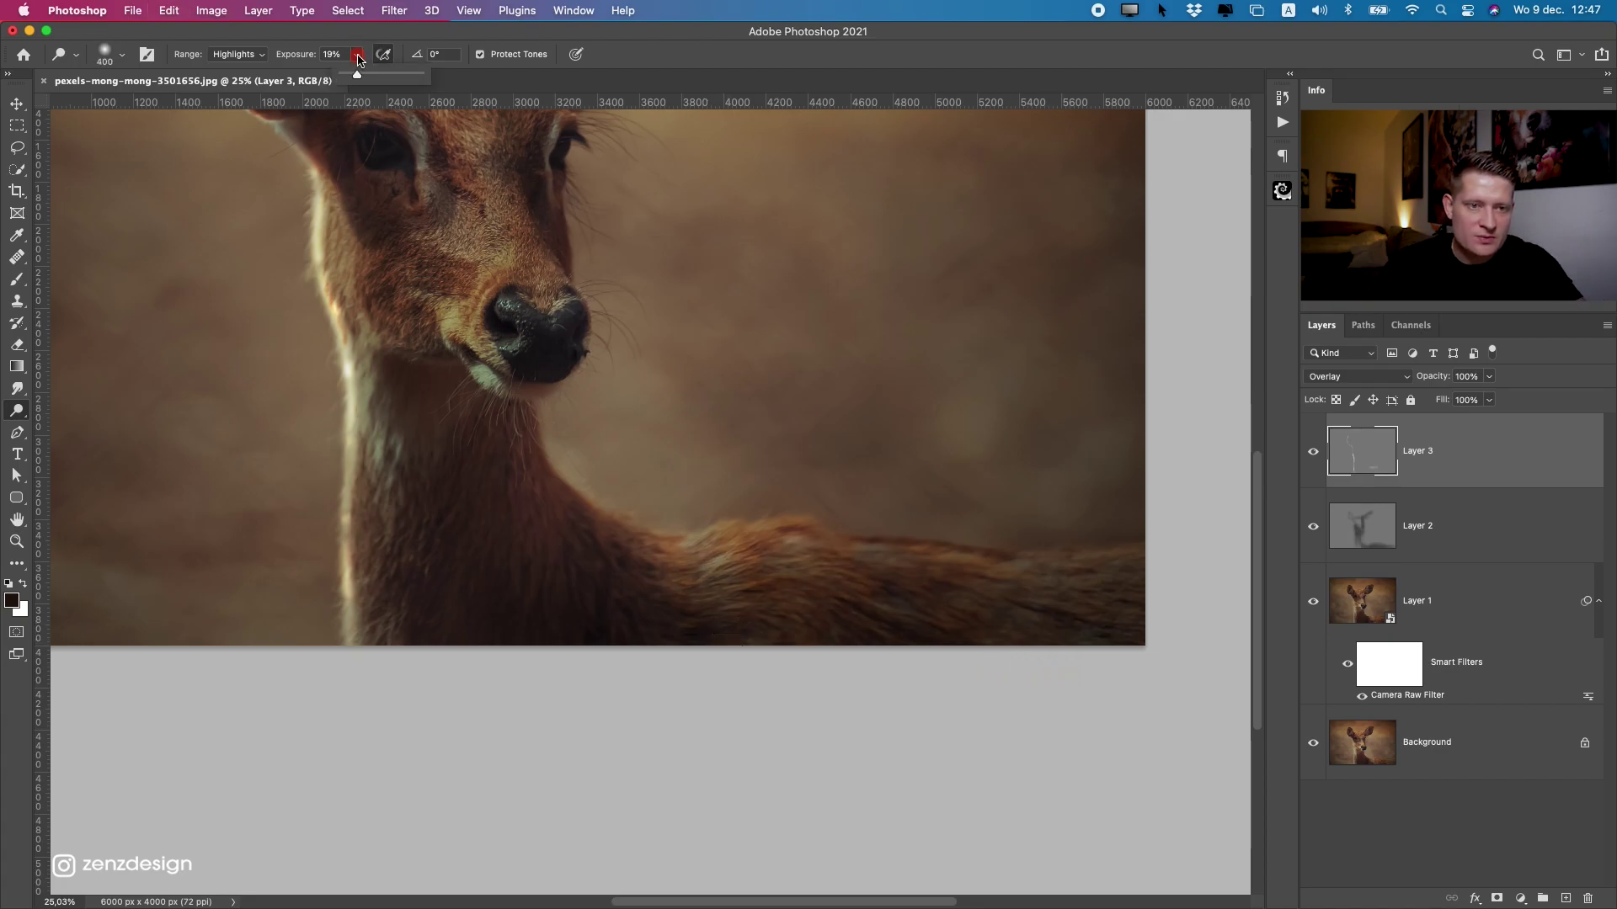
{"action": "left_click_drag", "start_coordinate": [353, 79], "coordinate": [355, 78]}
{"action": "key", "text": "bracketright"}
{"action": "key", "text": "bracketright"}
{"action": "mouse_move", "coordinate": [731, 600]}
{"action": "left_mouse_down"}
{"action": "mouse_move", "coordinate": [942, 694]}
{"action": "mouse_move", "coordinate": [1008, 618]}
{"action": "left_mouse_up"}
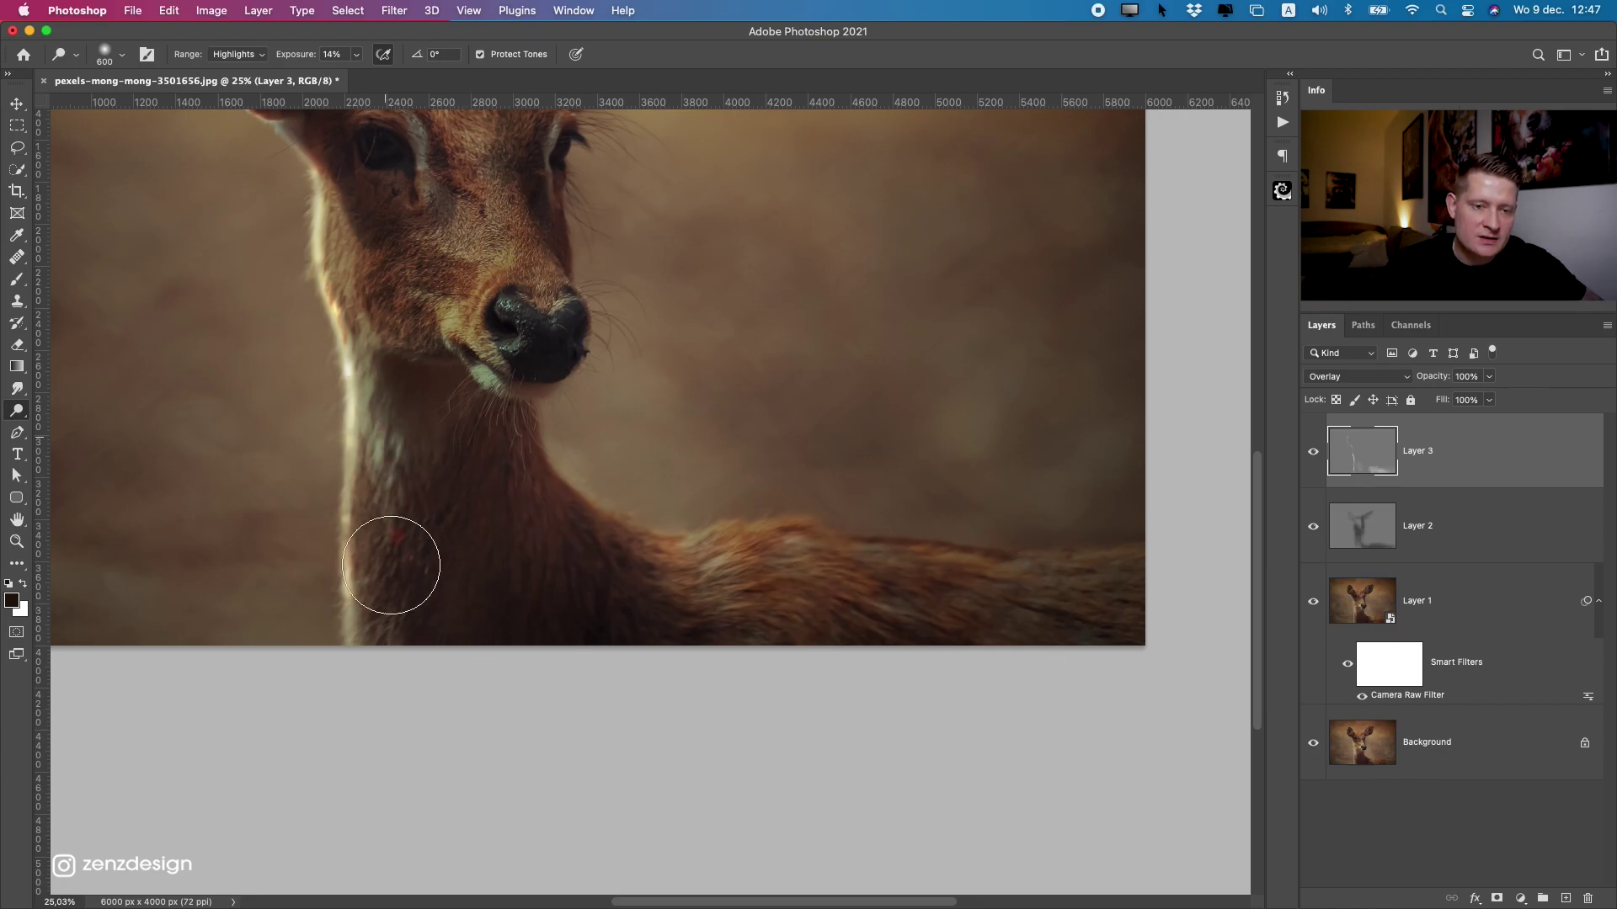
{"action": "scroll", "coordinate": [423, 629], "scroll_direction": "up", "scroll_amount": 3}
{"action": "mouse_move", "coordinate": [412, 420]}
{"action": "left_mouse_down"}
{"action": "mouse_move", "coordinate": [498, 423]}
{"action": "mouse_move", "coordinate": [469, 393]}
{"action": "mouse_move", "coordinate": [423, 442]}
{"action": "mouse_move", "coordinate": [422, 379]}
{"action": "left_mouse_up"}
Undo the oversized dodge stroke, shrink the brush to 250 px, and brighten the fur inside the far ear.
{"action": "mouse_move", "coordinate": [819, 449]}
{"action": "left_mouse_down"}
{"action": "mouse_move", "coordinate": [812, 480]}
{"action": "mouse_move", "coordinate": [1003, 679]}
{"action": "left_mouse_up"}
{"action": "mouse_move", "coordinate": [675, 548]}
{"action": "left_mouse_down"}
{"action": "mouse_move", "coordinate": [629, 389]}
{"action": "mouse_move", "coordinate": [646, 430]}
{"action": "mouse_move", "coordinate": [831, 322]}
{"action": "mouse_move", "coordinate": [862, 340]}
{"action": "left_mouse_up"}
{"action": "key", "text": "super+z"}
{"action": "key", "text": "bracketleft"}
{"action": "key", "text": "bracketleft"}
{"action": "key", "text": "bracketleft"}
{"action": "key", "text": "bracketleft"}
{"action": "mouse_move", "coordinate": [765, 375]}
{"action": "left_mouse_down"}
{"action": "mouse_move", "coordinate": [773, 325]}
{"action": "mouse_move", "coordinate": [832, 352]}
{"action": "mouse_move", "coordinate": [795, 325]}
{"action": "mouse_move", "coordinate": [838, 391]}
{"action": "left_mouse_up"}
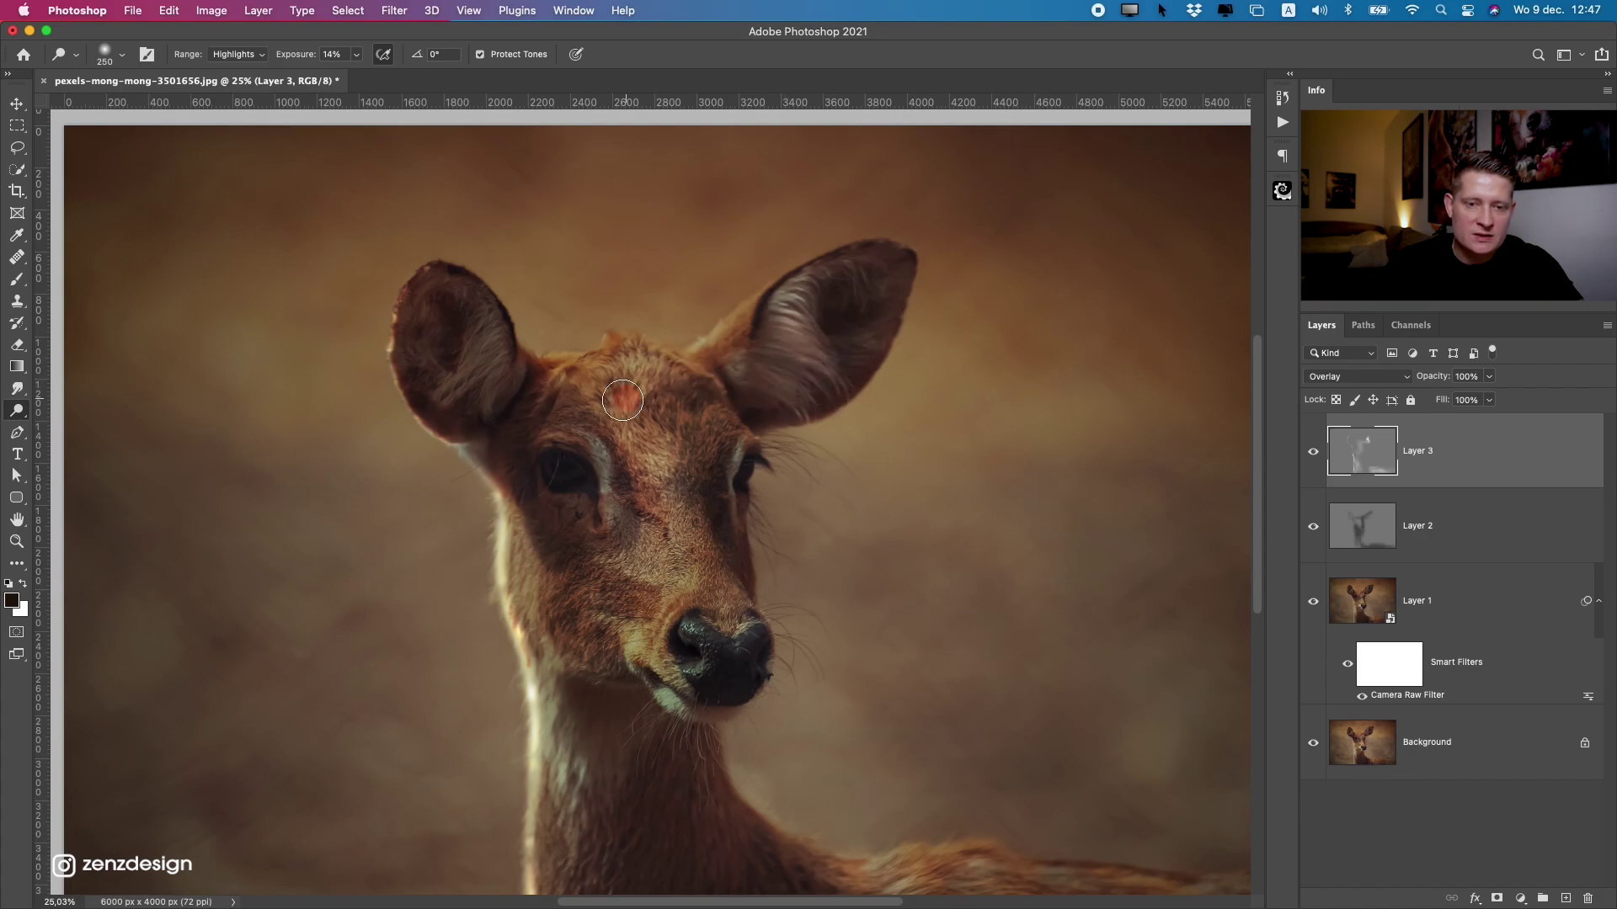
Undo the last few dodge strokes and lighten the inner fur of both ears.
{"action": "key", "text": "super+z"}
{"action": "key", "text": "super+z"}
{"action": "key", "text": "super+z"}
{"action": "mouse_move", "coordinate": [804, 300]}
{"action": "left_mouse_down"}
{"action": "mouse_move", "coordinate": [791, 388]}
{"action": "mouse_move", "coordinate": [770, 360]}
{"action": "left_mouse_up"}
{"action": "left_click_drag", "start_coordinate": [514, 343], "coordinate": [454, 387]}
Undo a dodge stroke down the face and brighten the top of the forehead instead.
{"action": "scroll", "coordinate": [638, 516], "scroll_direction": "down", "scroll_amount": 9}
{"action": "scroll", "coordinate": [638, 516], "scroll_direction": "up", "scroll_amount": 8}
{"action": "mouse_move", "coordinate": [562, 375]}
{"action": "left_mouse_down"}
{"action": "mouse_move", "coordinate": [611, 462]}
{"action": "mouse_move", "coordinate": [617, 516]}
{"action": "left_mouse_up"}
{"action": "key", "text": "super+z"}
{"action": "left_click_drag", "start_coordinate": [633, 345], "coordinate": [651, 345]}
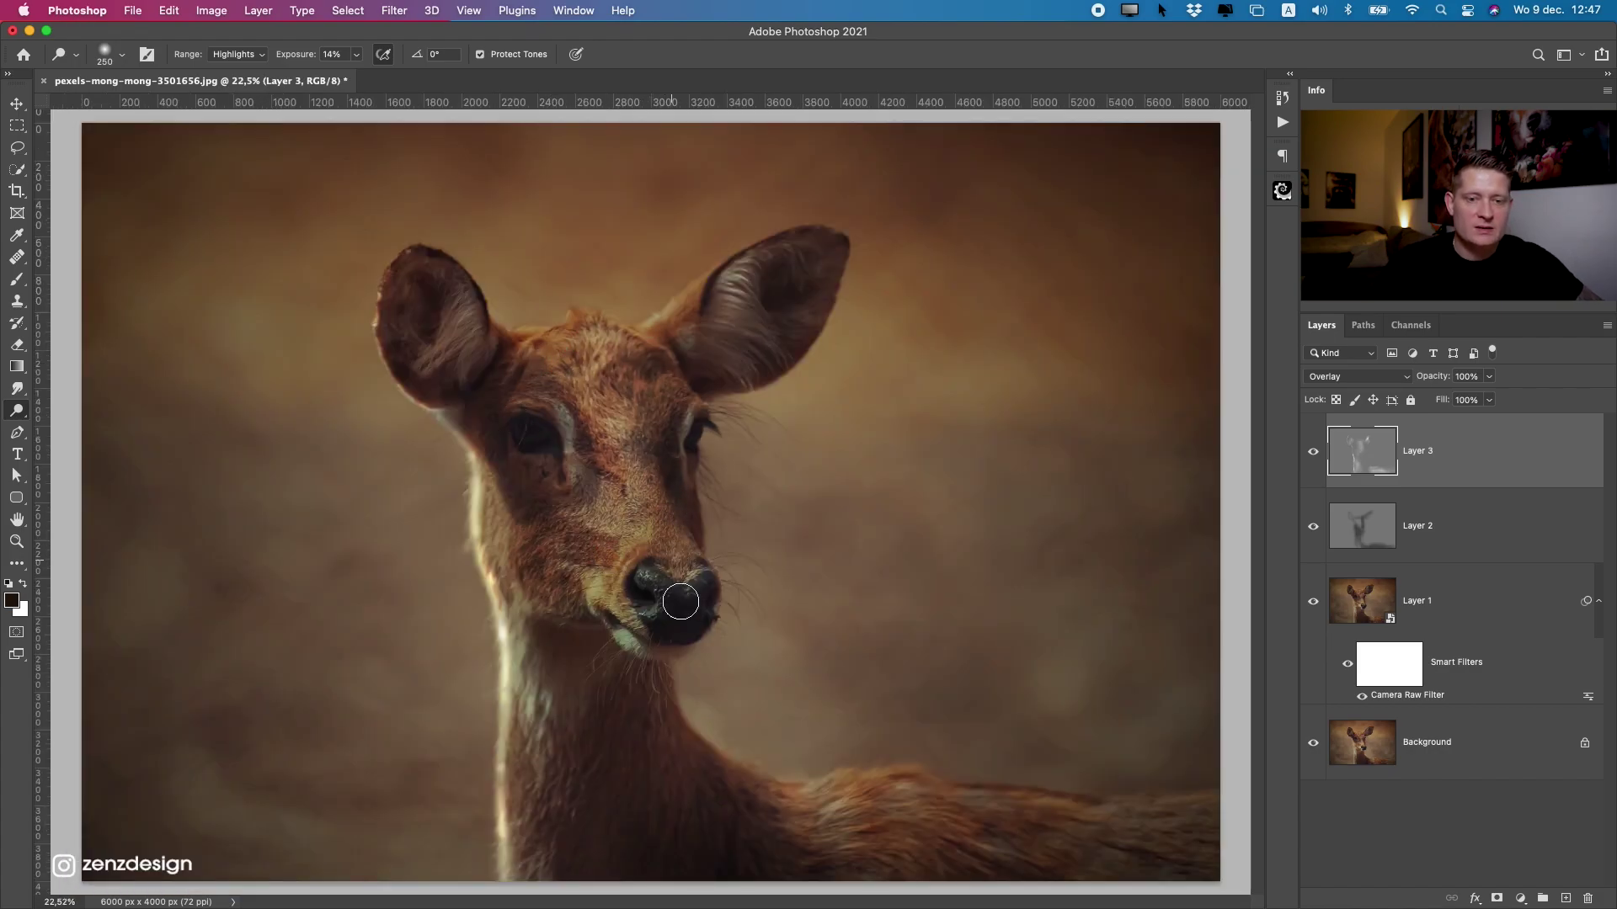
Toggle Layer 3's visibility to compare the dodging, and lower the layer's opacity to 83%.
{"action": "scroll", "coordinate": [1036, 480], "scroll_direction": "down", "scroll_amount": 5}
{"action": "scroll", "coordinate": [1036, 480], "scroll_direction": "up", "scroll_amount": 4}
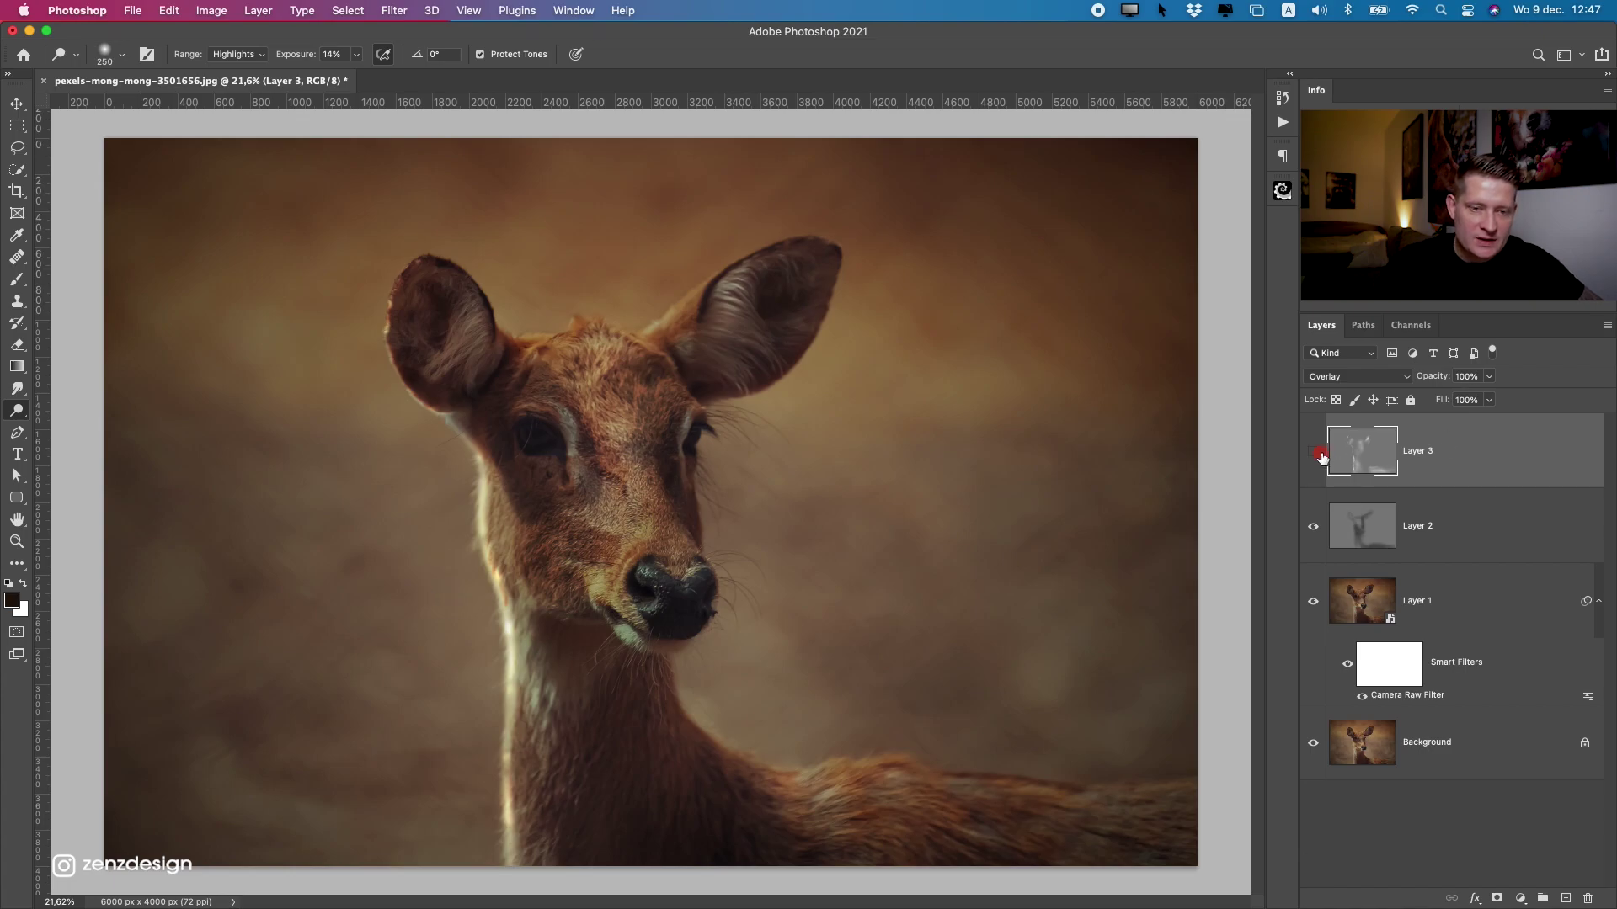
{"action": "left_click", "coordinate": [1317, 453]}
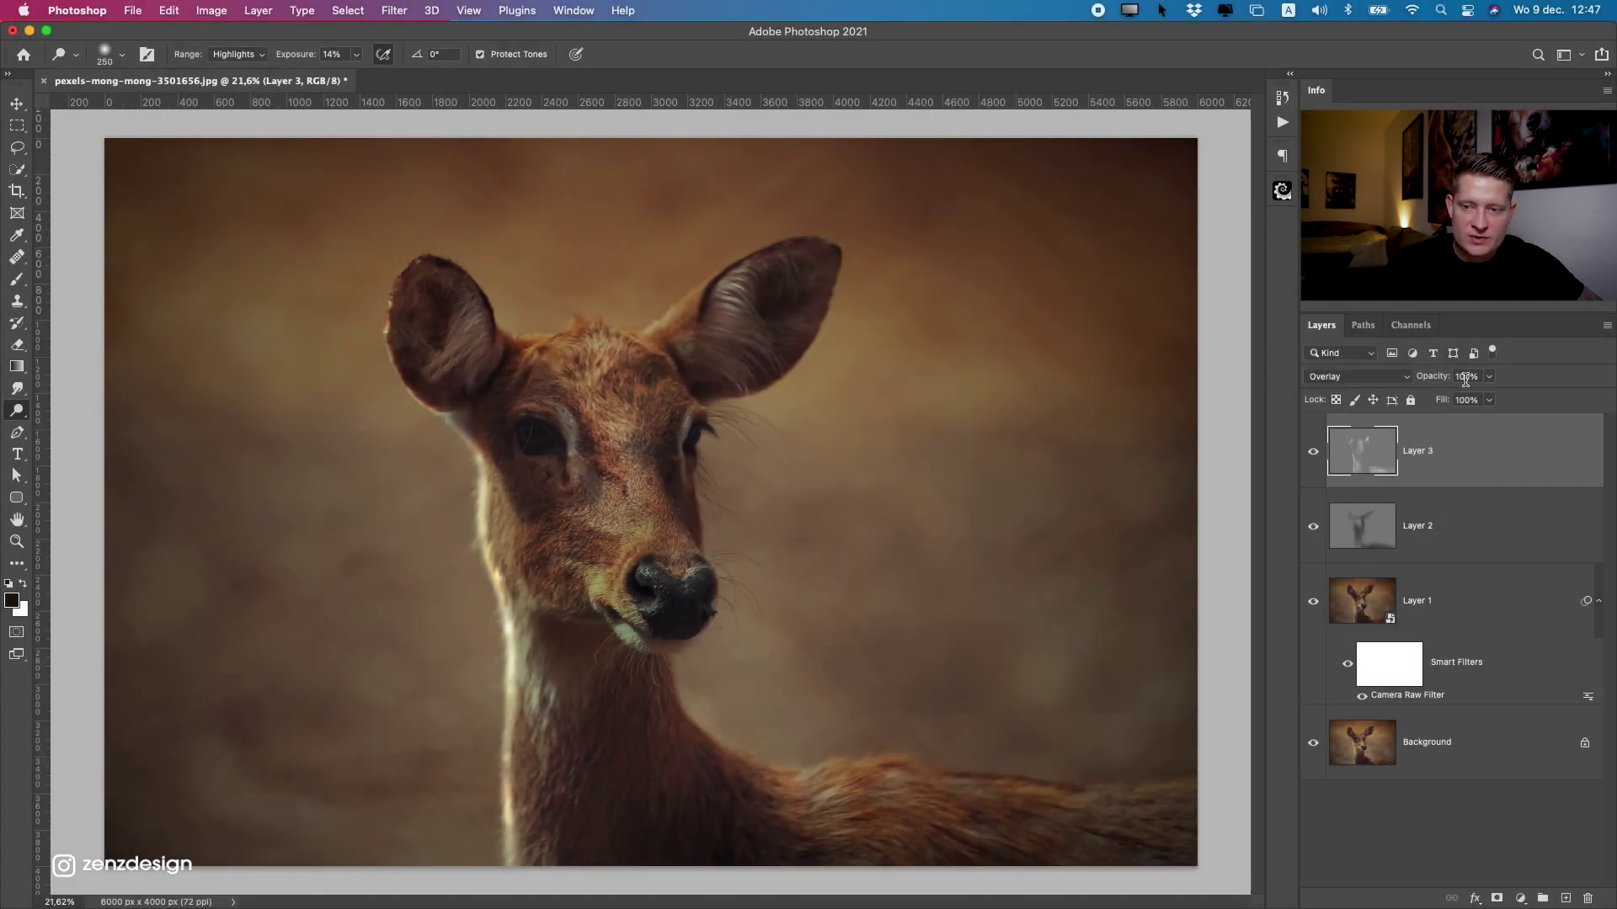
{"action": "left_click", "coordinate": [1488, 377]}
{"action": "left_click_drag", "start_coordinate": [1482, 404], "coordinate": [1477, 404]}
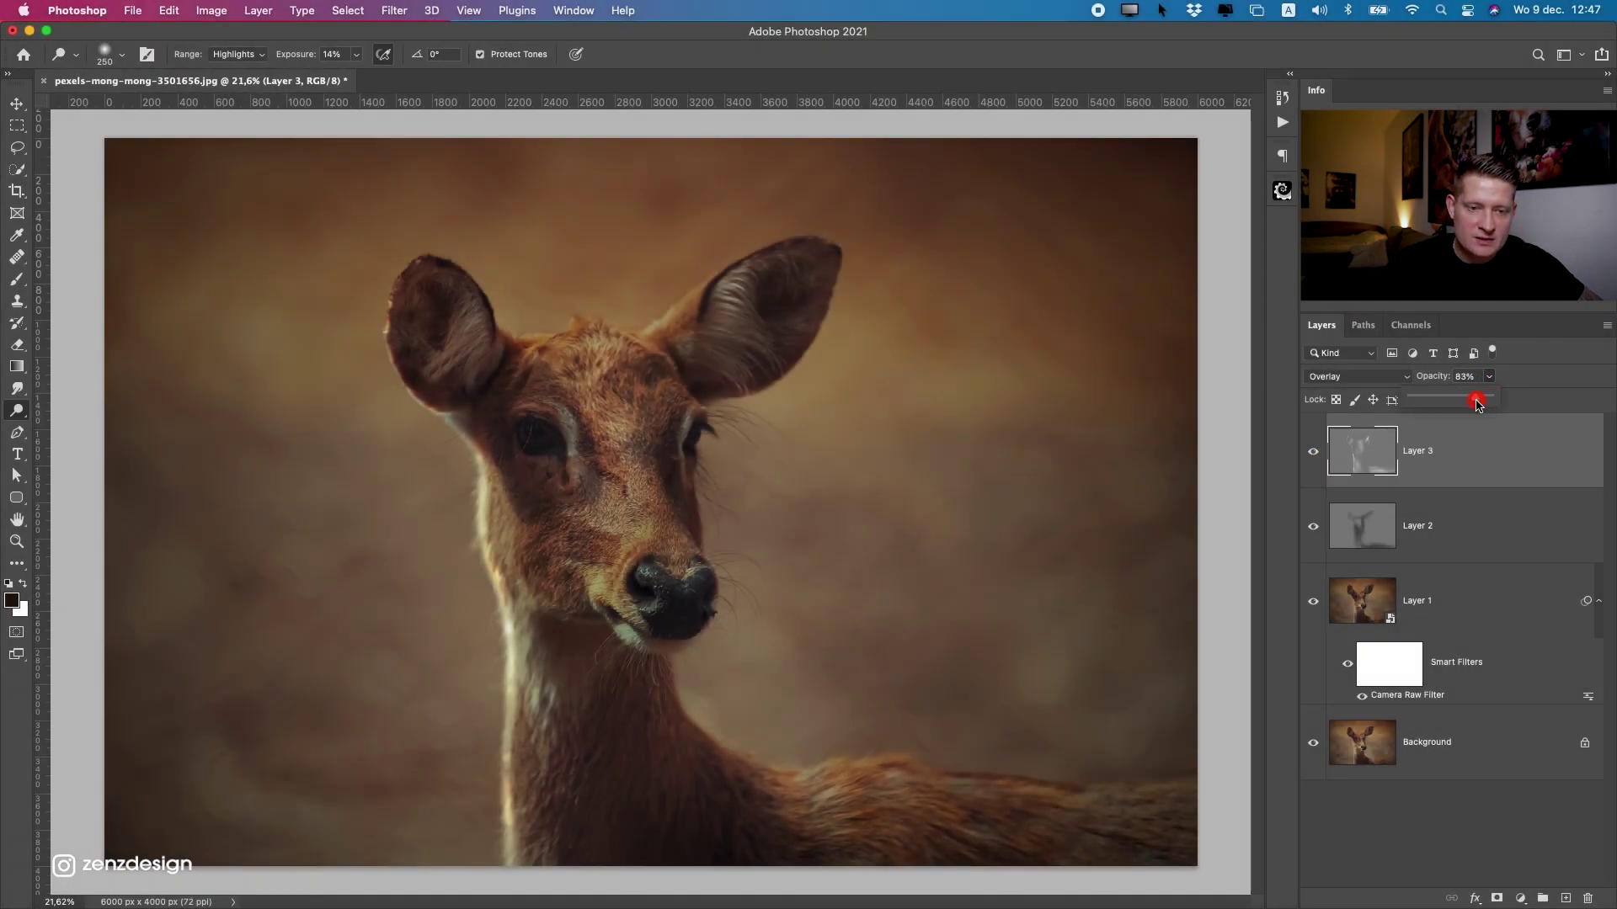
Add a layer mask to Layer 3 and set up the Brush tool with black at 1200 px.
{"action": "left_click", "coordinate": [1499, 899]}
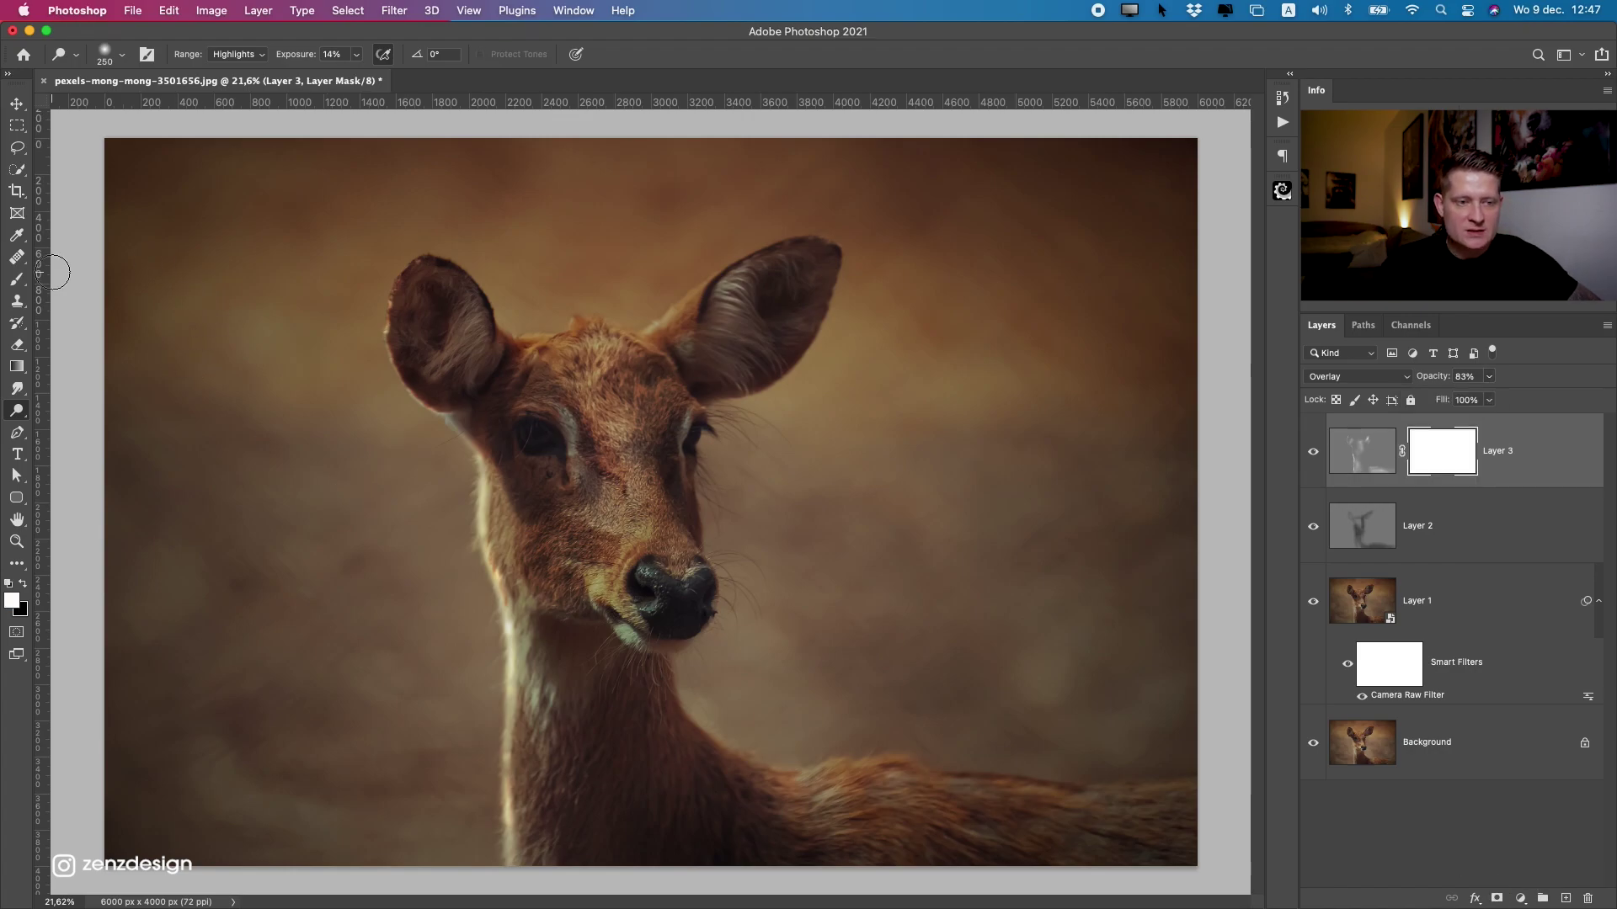
{"action": "left_click", "coordinate": [17, 279]}
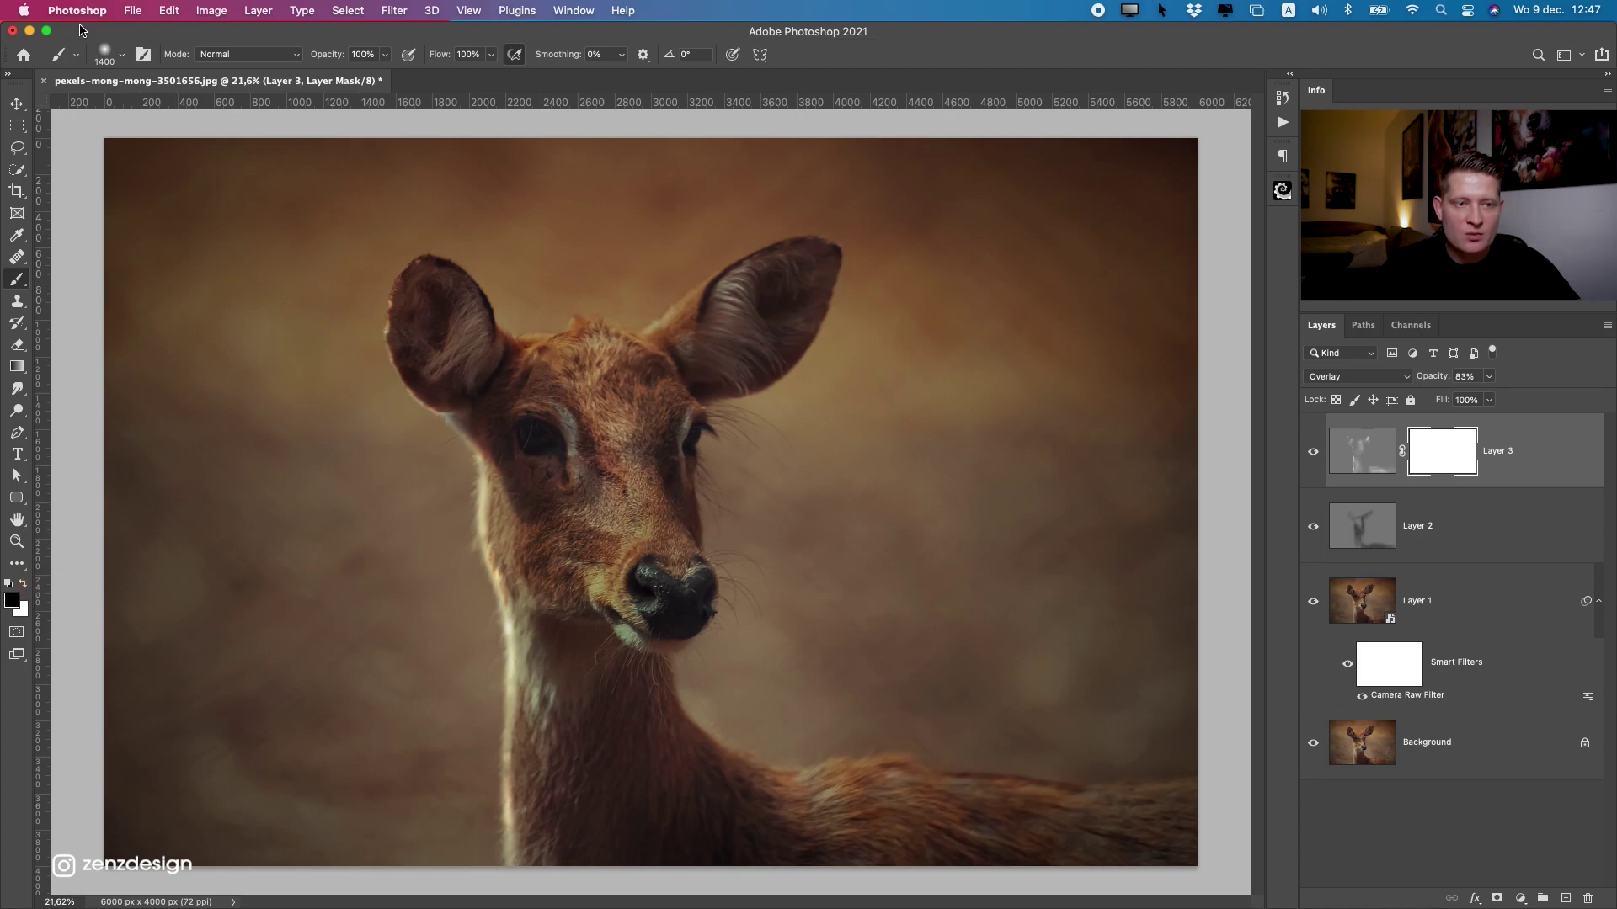
{"action": "left_click", "coordinate": [100, 55]}
{"action": "left_click", "coordinate": [111, 270]}
{"action": "left_click", "coordinate": [444, 36]}
{"action": "key", "text": "bracketleft"}
{"action": "key", "text": "bracketleft"}
Undo the full-strength mask stroke, set the brush opacity to 28%, and paint the mask over the bright neck and cheek edge.
{"action": "mouse_move", "coordinate": [553, 564]}
{"action": "left_mouse_down"}
{"action": "mouse_move", "coordinate": [553, 677]}
{"action": "mouse_move", "coordinate": [510, 840]}
{"action": "left_mouse_up"}
{"action": "key", "text": "super+z"}
{"action": "left_click", "coordinate": [385, 54]}
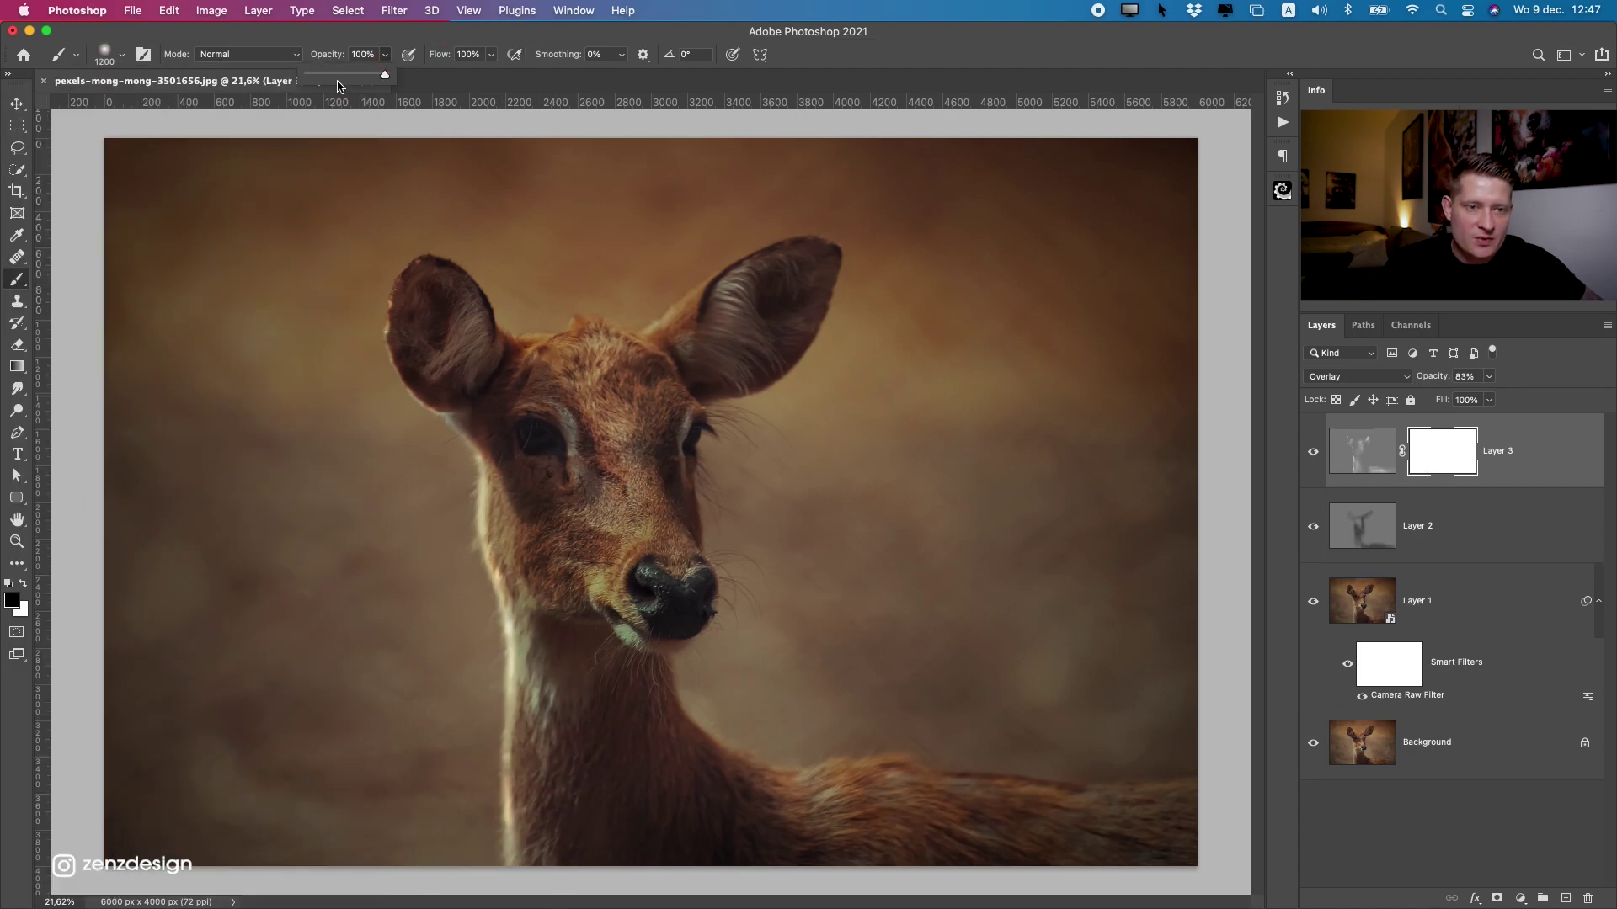
{"action": "left_click_drag", "start_coordinate": [327, 80], "coordinate": [332, 80]}
{"action": "mouse_move", "coordinate": [548, 733]}
{"action": "left_mouse_down"}
{"action": "mouse_move", "coordinate": [505, 768]}
{"action": "mouse_move", "coordinate": [440, 693]}
{"action": "mouse_move", "coordinate": [441, 580]}
{"action": "mouse_move", "coordinate": [346, 513]}
{"action": "left_mouse_up"}
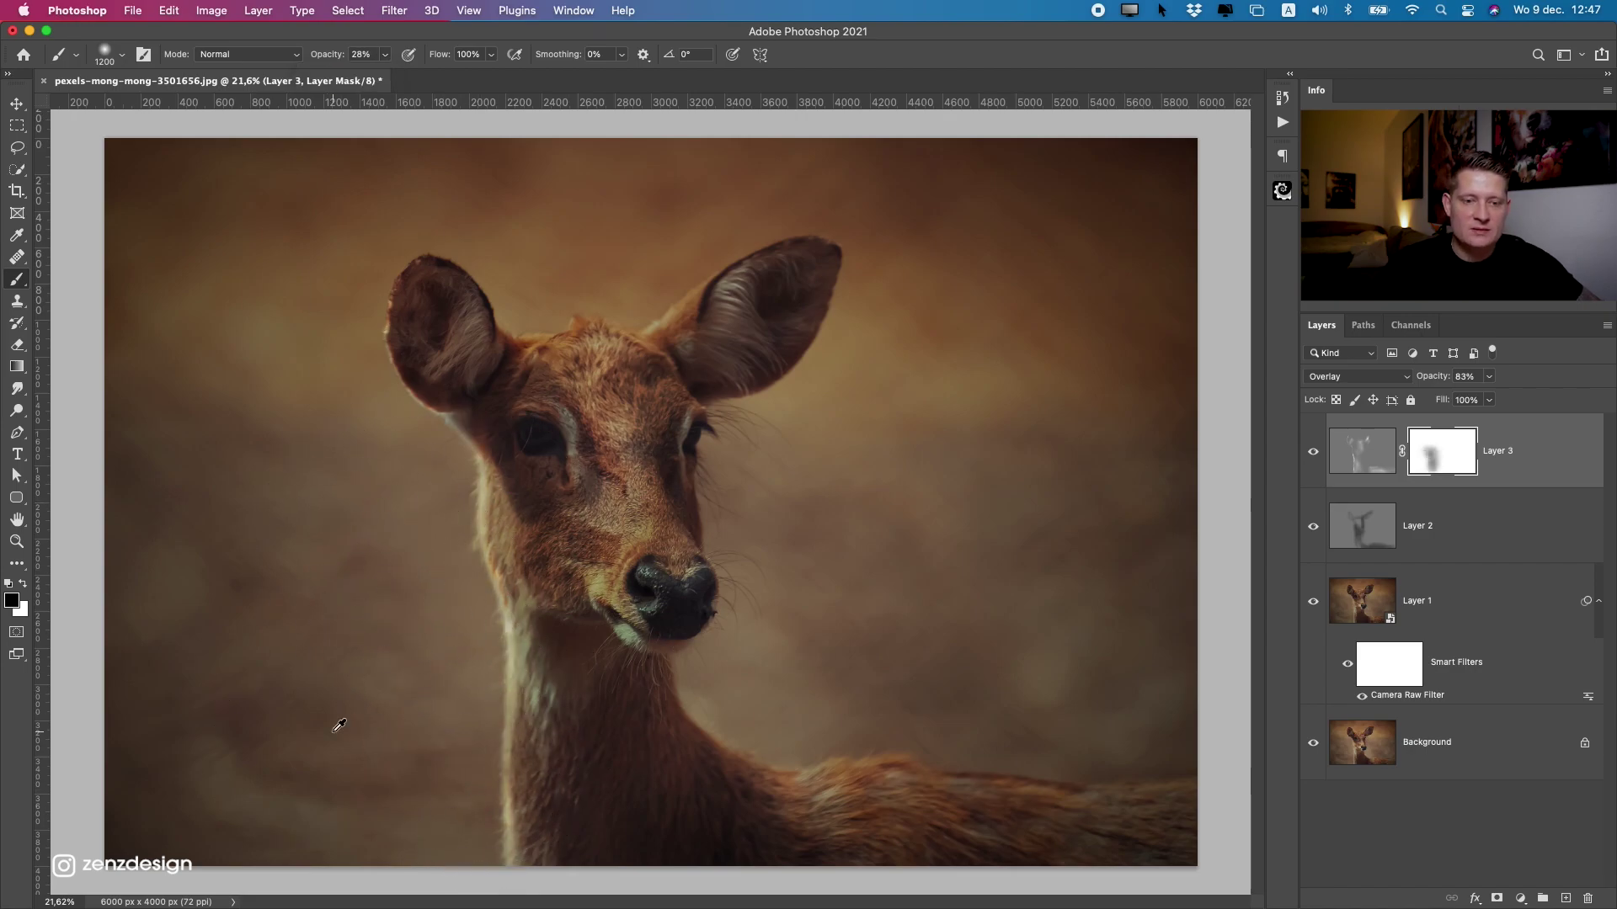
{"action": "scroll", "coordinate": [336, 729], "scroll_direction": "down", "scroll_amount": 3}
{"action": "scroll", "coordinate": [741, 599], "scroll_direction": "up", "scroll_amount": 3}
Group Layer 1, Layer 2 and Layer 3, and toggle the group's visibility to compare the edit with the original.
{"action": "left_click", "coordinate": [1467, 616], "text": "shift"}
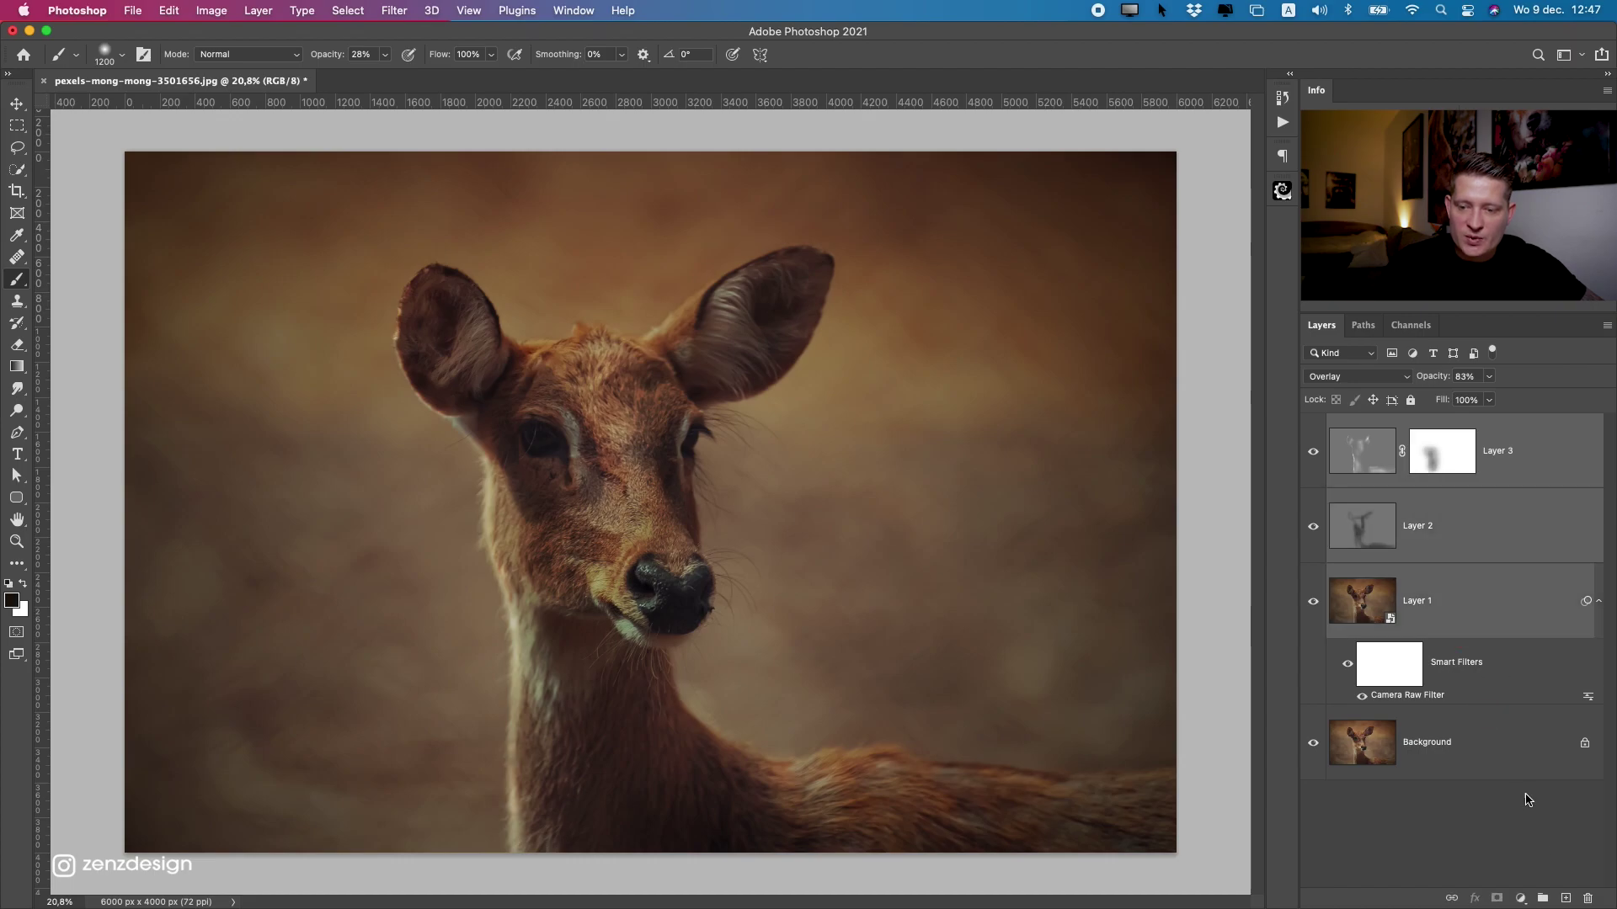
{"action": "left_click", "coordinate": [1542, 900]}
{"action": "left_click", "coordinate": [1318, 427]}
{"action": "left_click", "coordinate": [1318, 428]}
{"action": "left_click", "coordinate": [1318, 428]}
{"action": "left_click", "coordinate": [1319, 427]}
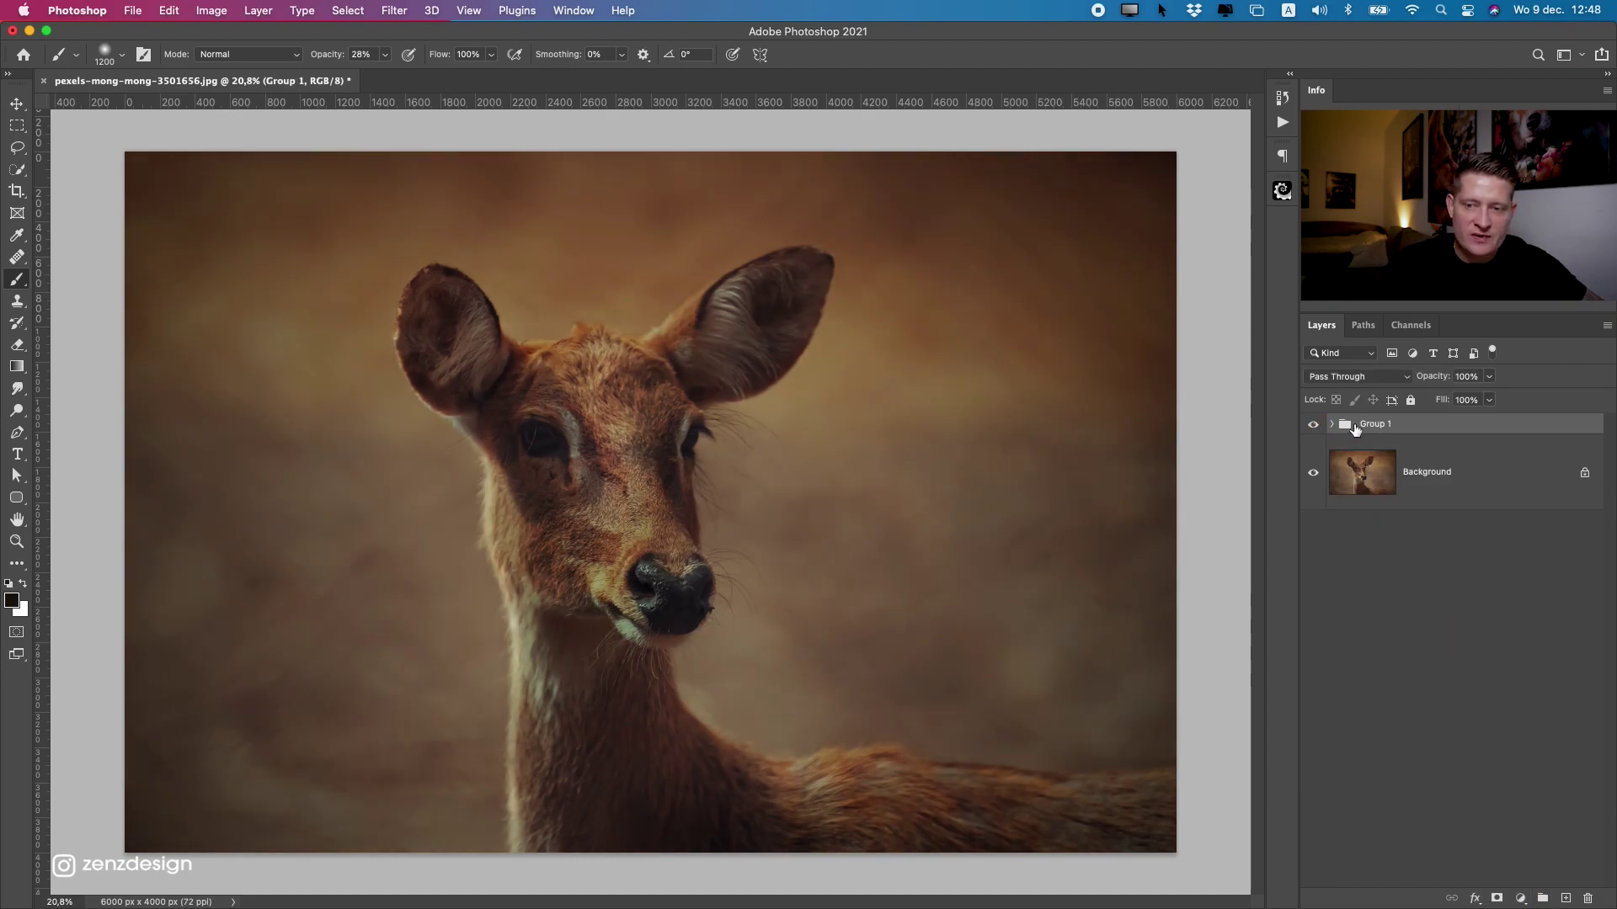
{"action": "left_click", "coordinate": [1314, 429]}
{"action": "left_click", "coordinate": [1314, 429]}
{"action": "left_click", "coordinate": [1313, 430]}
{"action": "left_click", "coordinate": [1314, 429]}
Add a Curves adjustment layer and brighten the highlights by moving the white point to input 236, output 255.
{"action": "left_click", "coordinate": [1520, 898]}
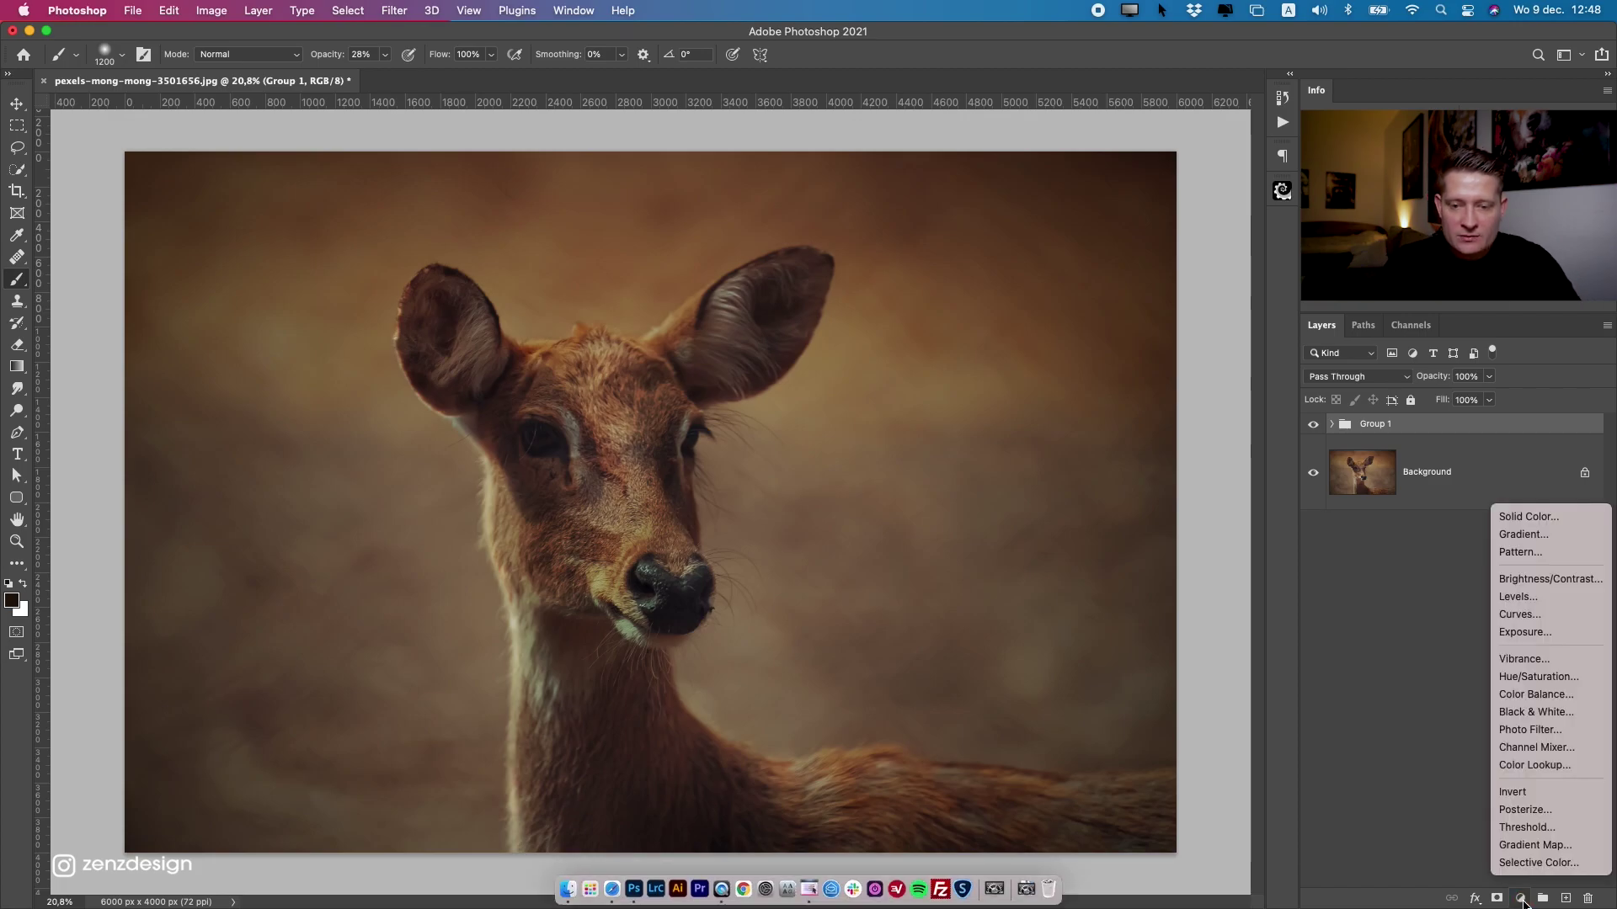
{"action": "left_click", "coordinate": [1197, 810]}
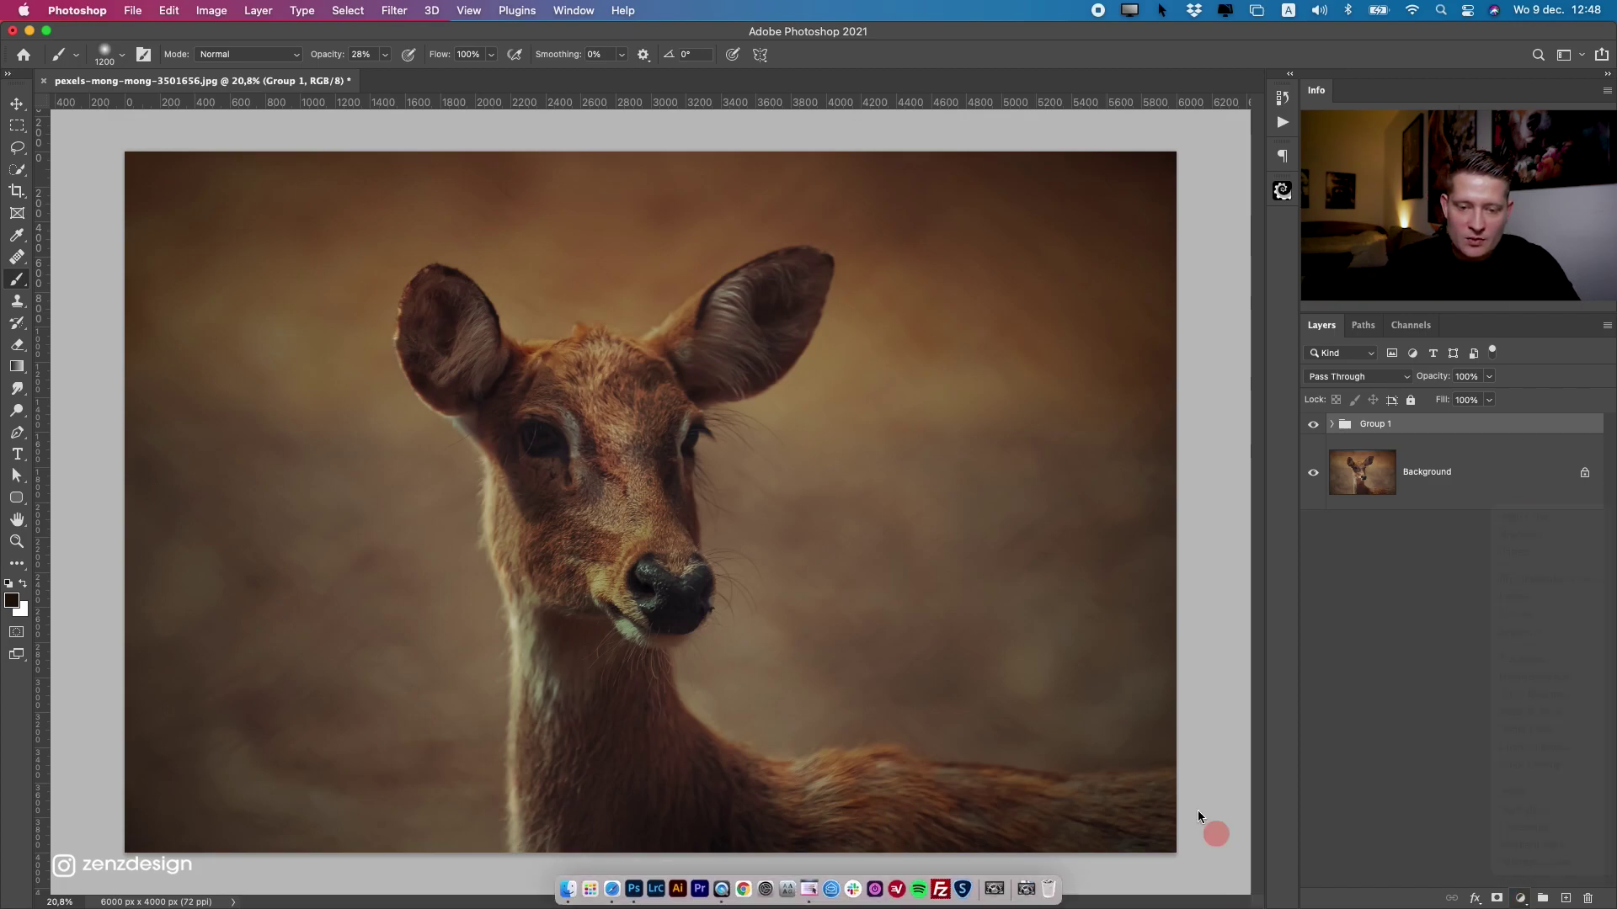
{"action": "left_click", "coordinate": [1519, 899]}
{"action": "left_click", "coordinate": [1581, 613]}
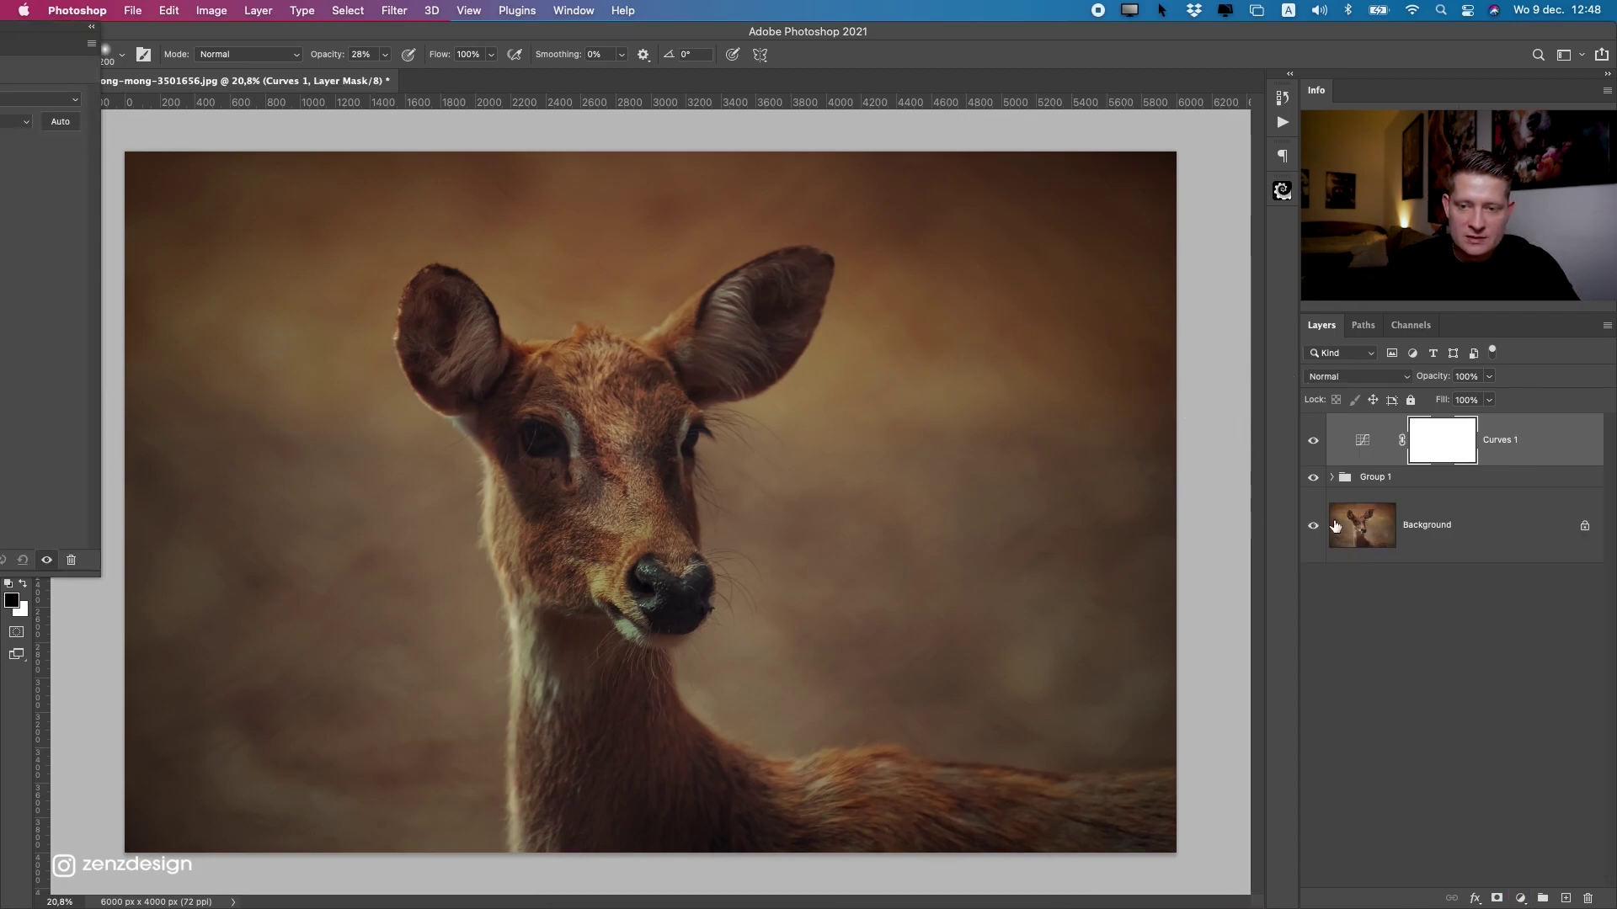
{"action": "left_click_drag", "start_coordinate": [63, 39], "coordinate": [1461, 96]}
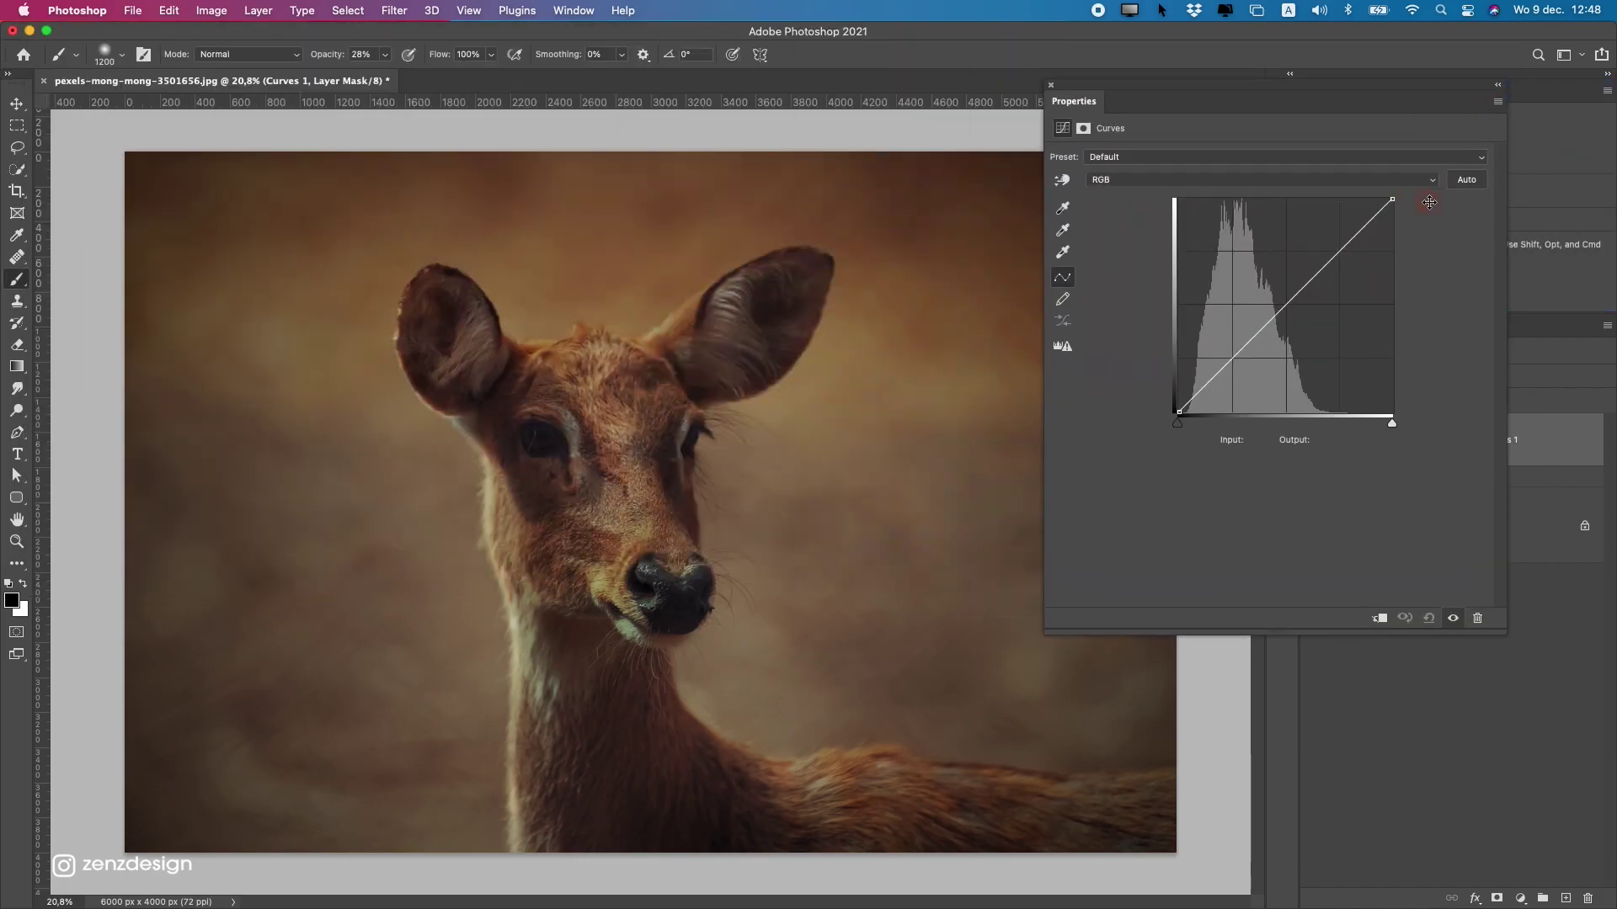
{"action": "mouse_move", "coordinate": [1400, 198]}
{"action": "left_mouse_down"}
{"action": "mouse_move", "coordinate": [1371, 195]}
{"action": "mouse_move", "coordinate": [1388, 193]}
{"action": "left_mouse_up"}
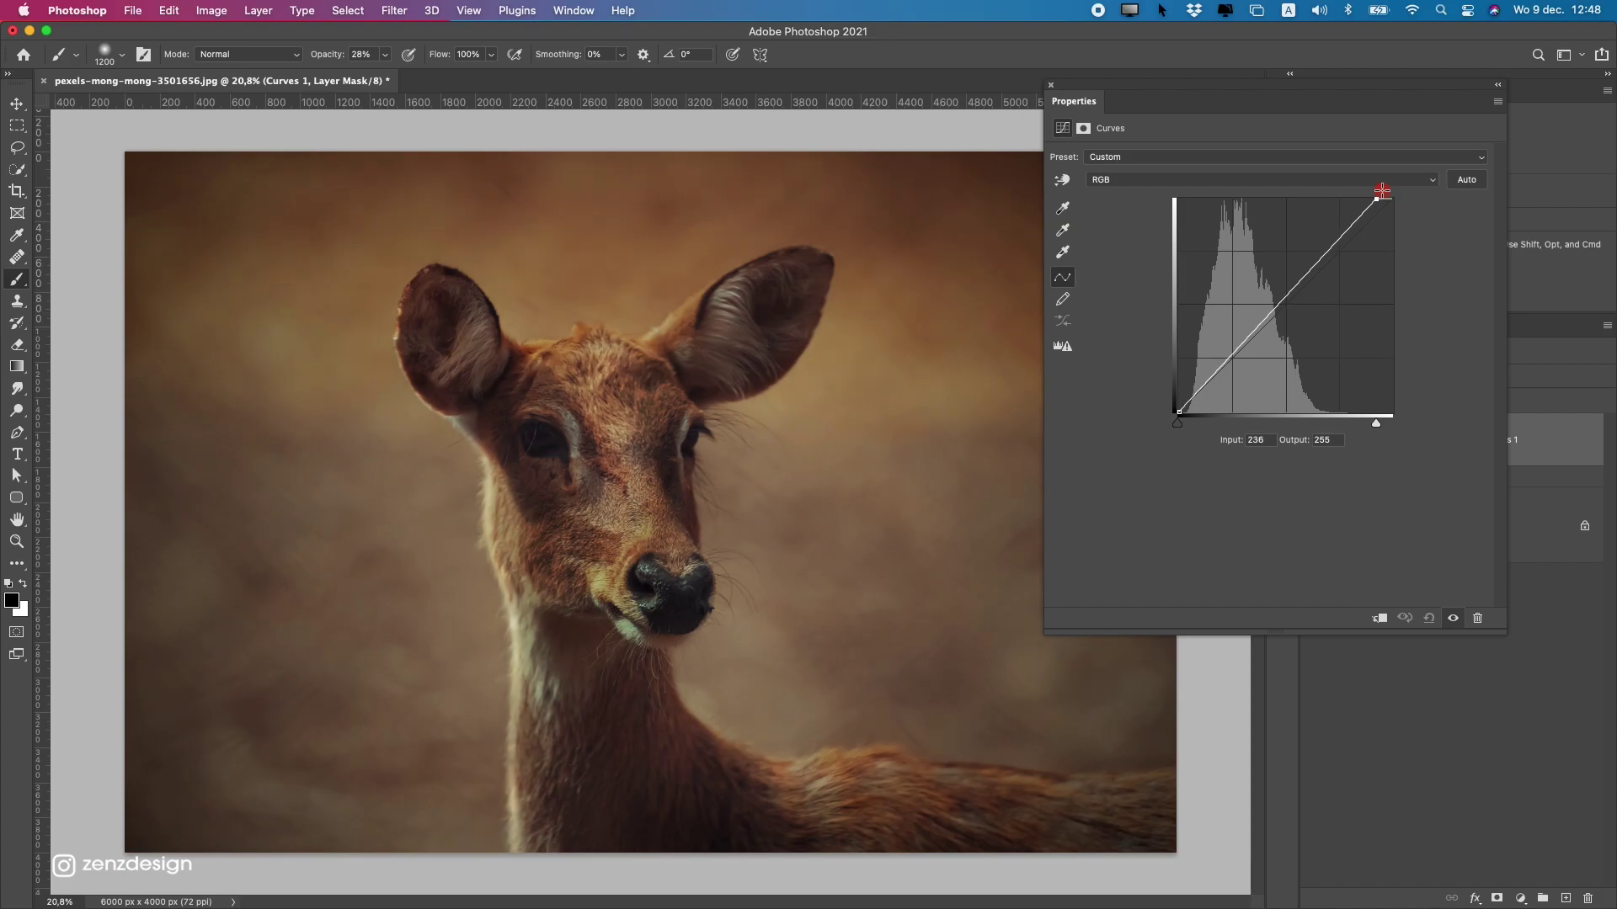
{"action": "left_click", "coordinate": [1206, 383]}
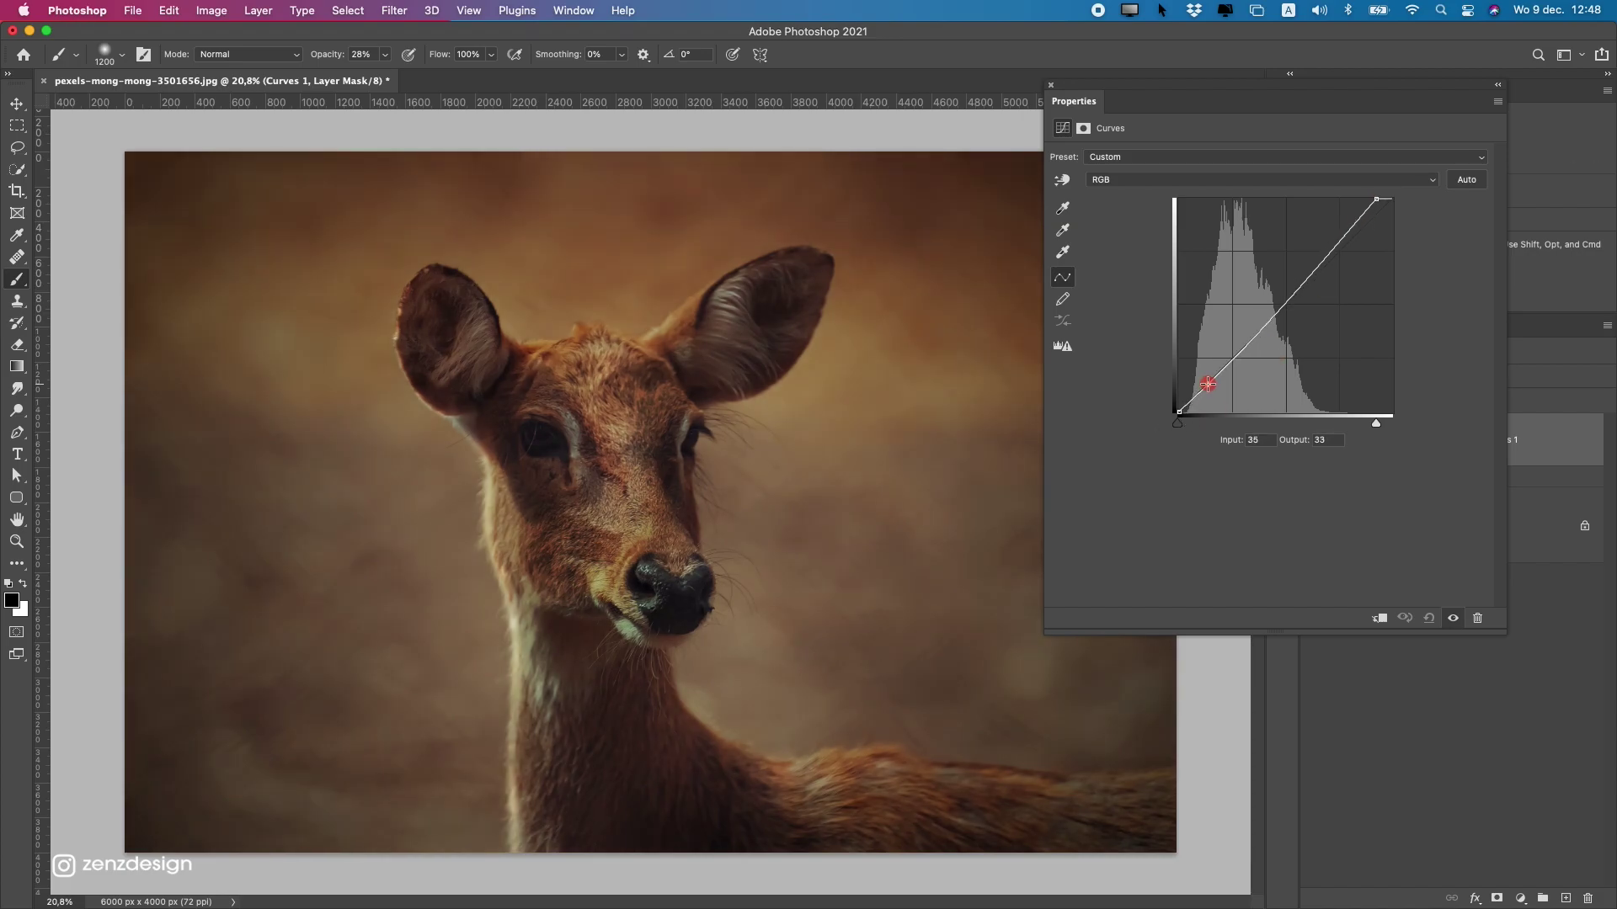
{"action": "left_click_drag", "start_coordinate": [1179, 412], "coordinate": [1183, 412]}
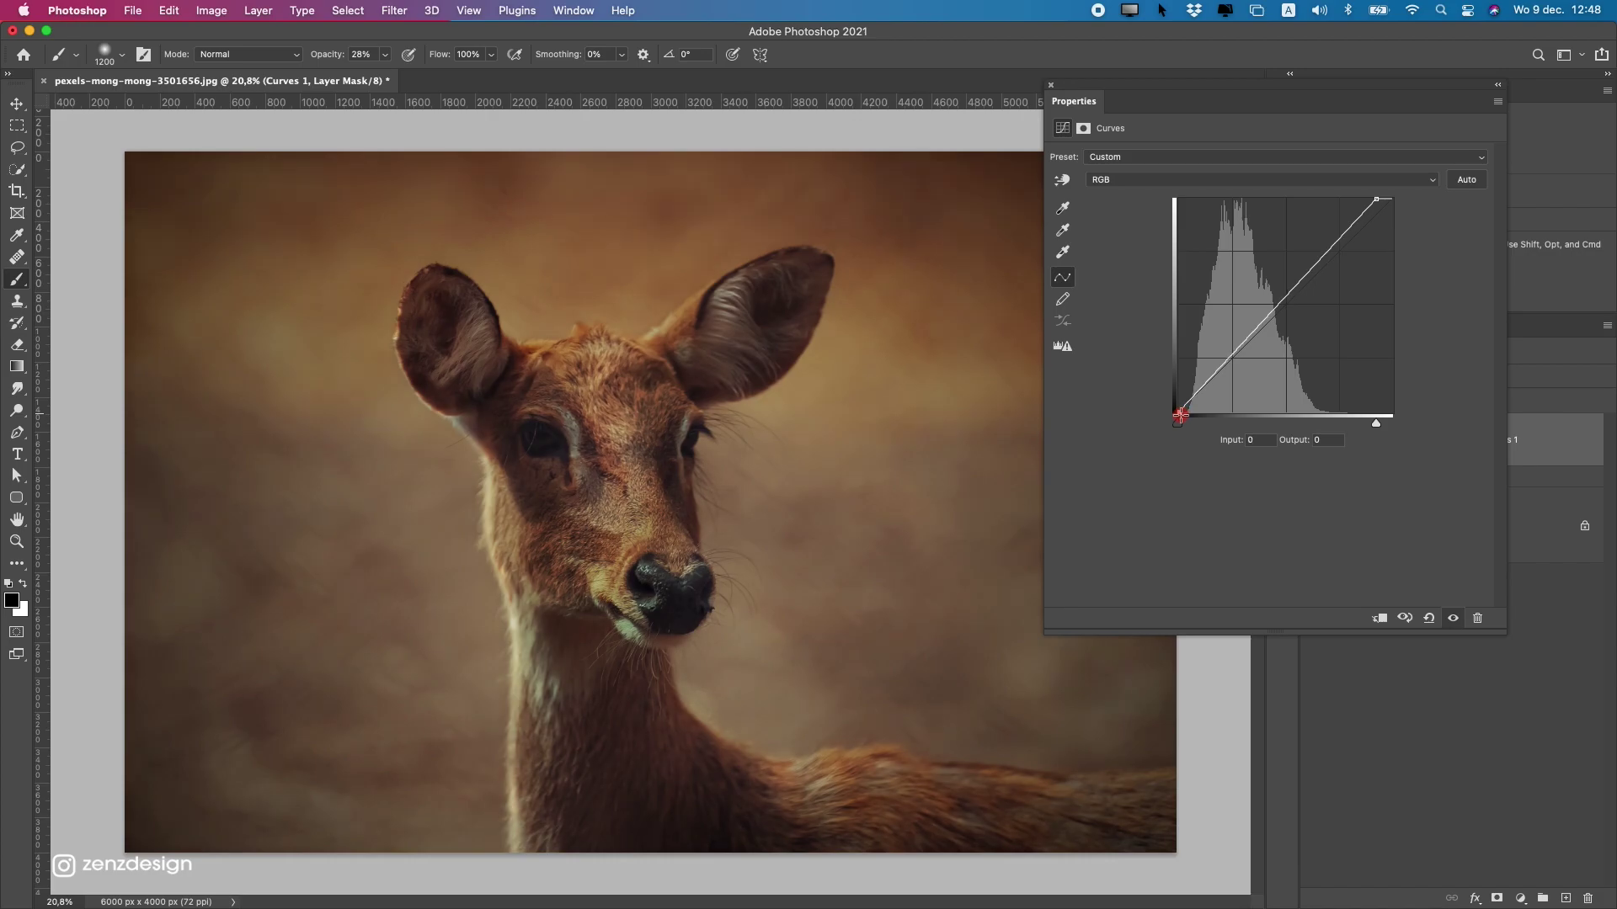
{"action": "left_click", "coordinate": [1050, 85]}
Move the Curves 1 layer to the top inside Group 1 and toggle the group's visibility to compare the result.
{"action": "left_click", "coordinate": [1331, 478]}
{"action": "left_click_drag", "start_coordinate": [1355, 439], "coordinate": [1339, 484]}
{"action": "left_click", "coordinate": [1319, 430]}
{"action": "left_click", "coordinate": [1318, 430]}
{"action": "left_click", "coordinate": [1318, 430]}
{"action": "scroll", "coordinate": [562, 600], "scroll_direction": "down", "scroll_amount": 3}
{"action": "scroll", "coordinate": [567, 593], "scroll_direction": "up", "scroll_amount": 2}
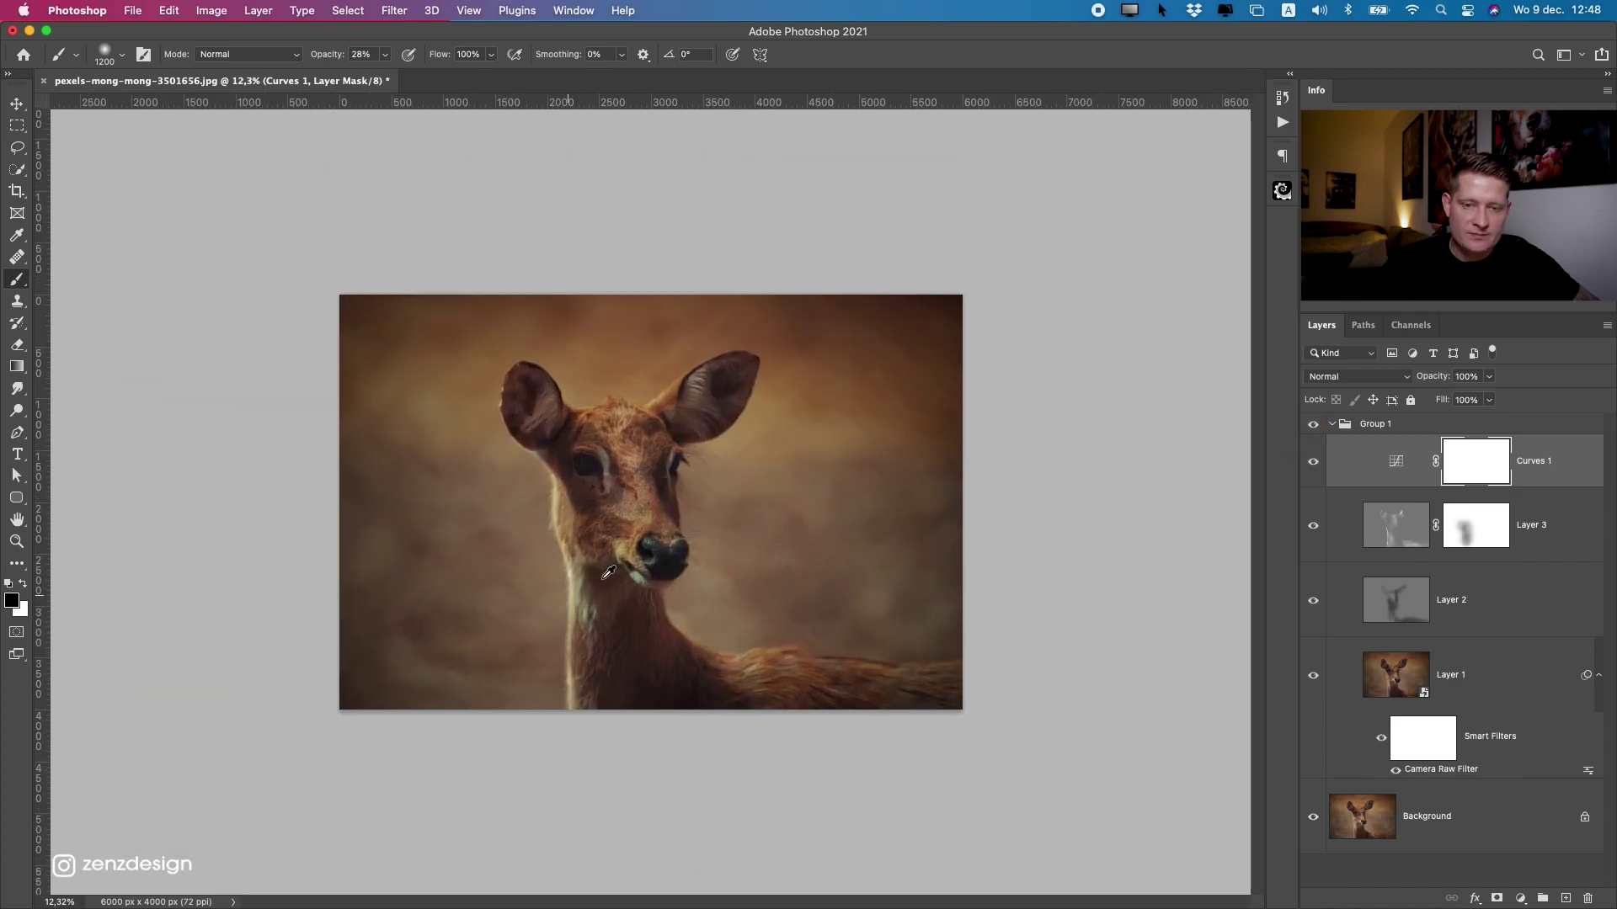
Lower the Curves 1 layer's opacity to 88% and toggle Group 1's visibility to compare before and after.
{"action": "left_click", "coordinate": [1489, 376]}
{"action": "left_click_drag", "start_coordinate": [1490, 398], "coordinate": [1481, 401]}
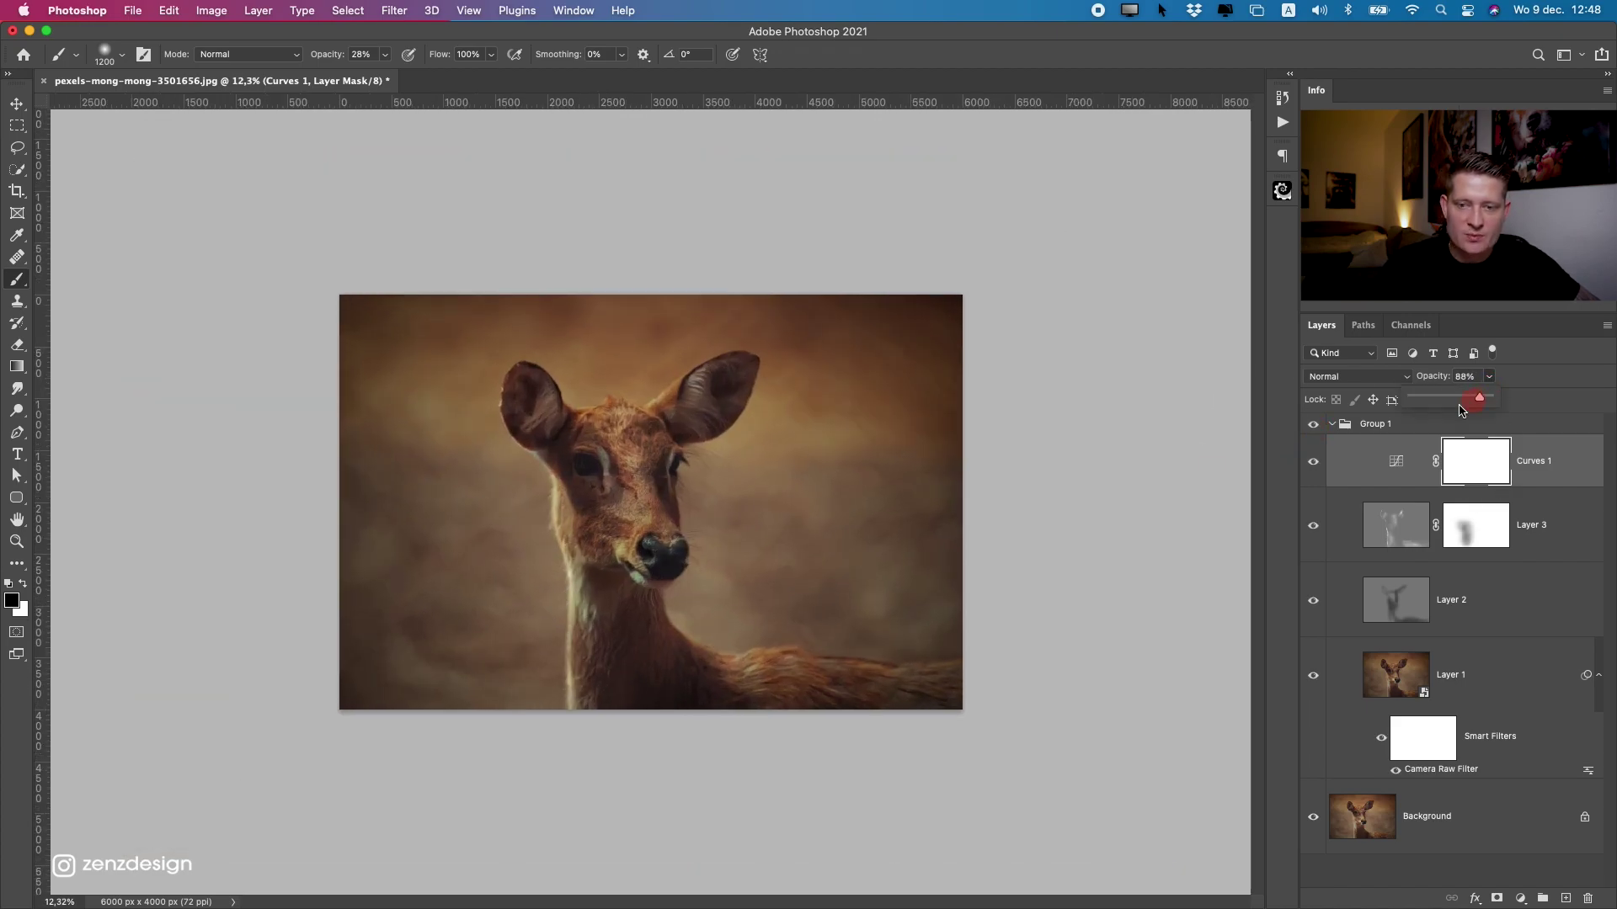
{"action": "left_click", "coordinate": [1312, 426]}
{"action": "left_click", "coordinate": [1312, 426]}
{"action": "left_click", "coordinate": [1311, 425]}
{"action": "left_click", "coordinate": [1311, 425]}
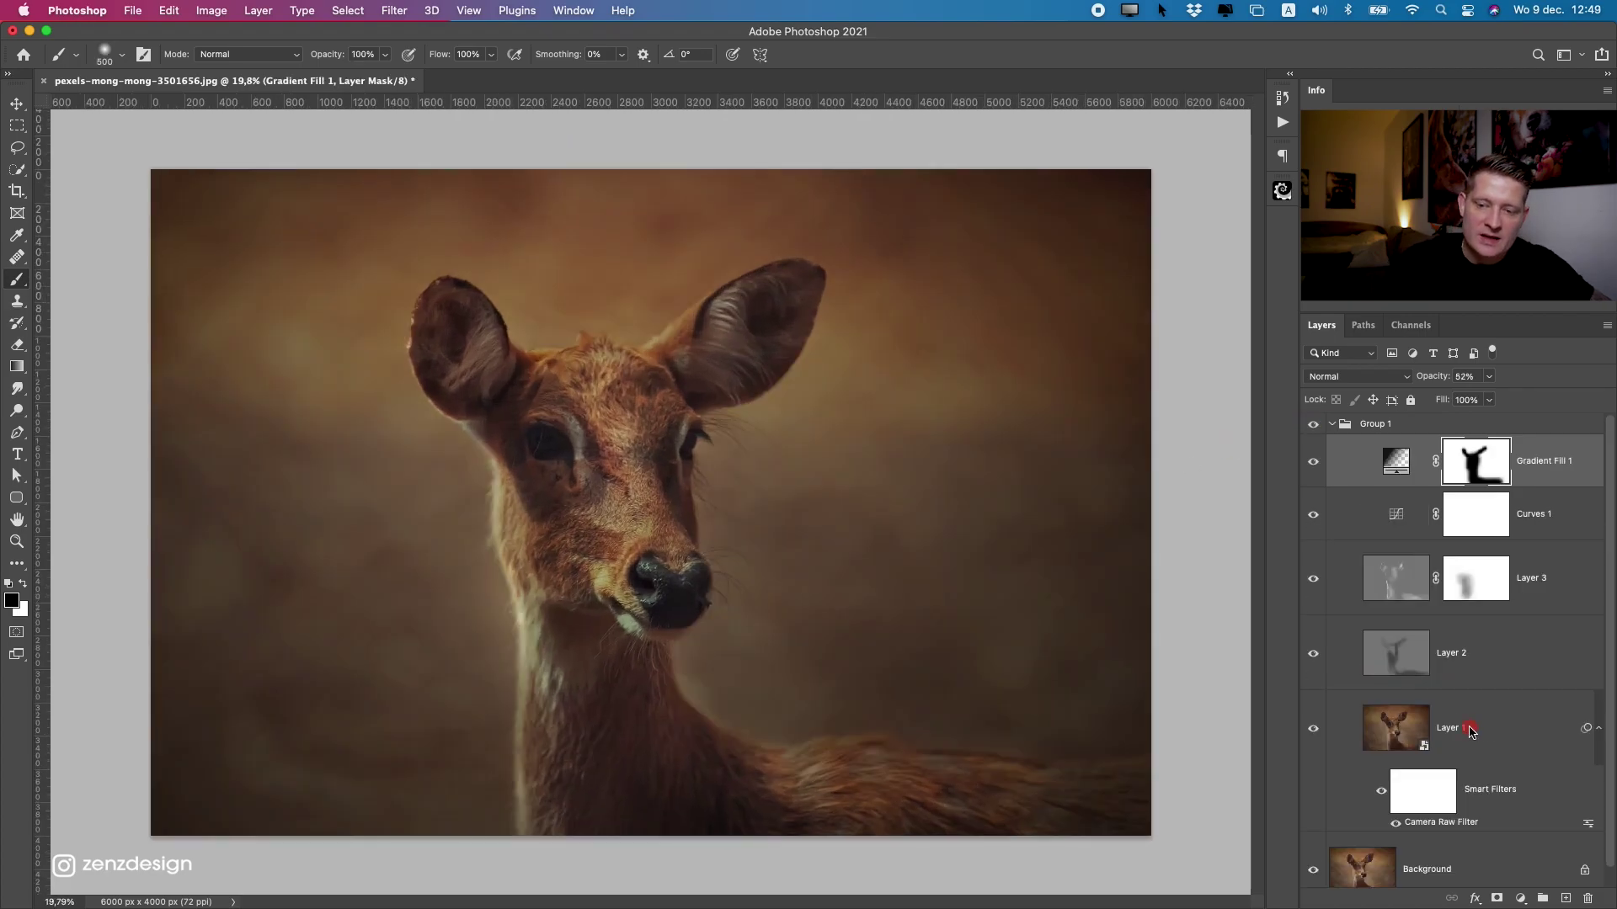
Reopen Layer 1's Camera Raw Filter and experiment with the Reds hue in the Color Mixer.
{"action": "left_click", "coordinate": [1470, 732]}
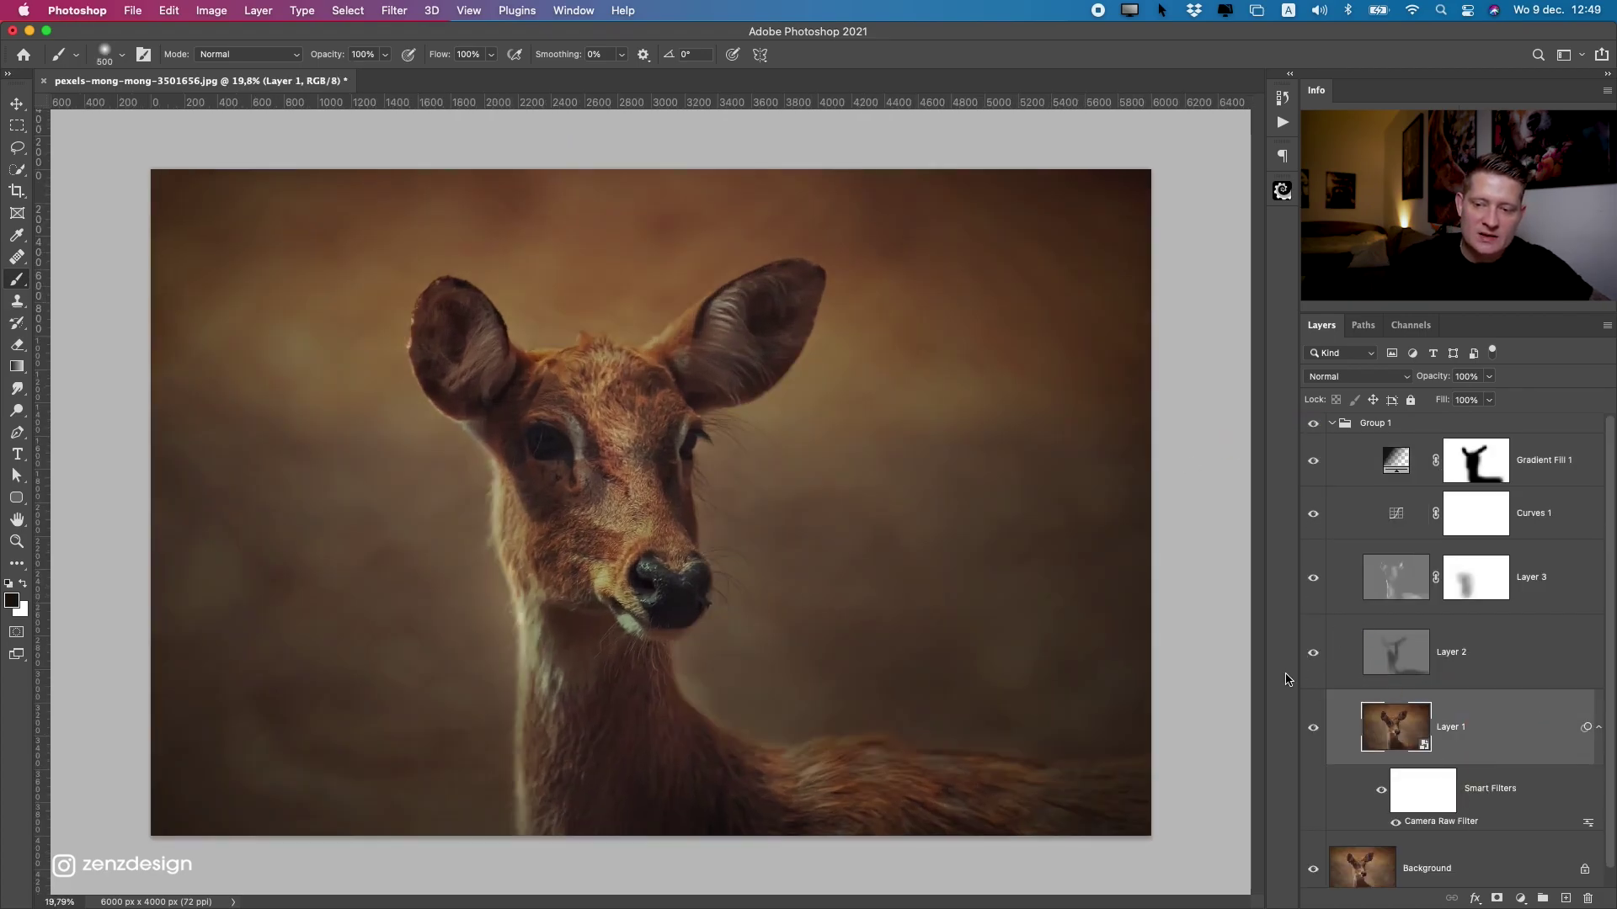
{"action": "double_click", "coordinate": [1448, 825]}
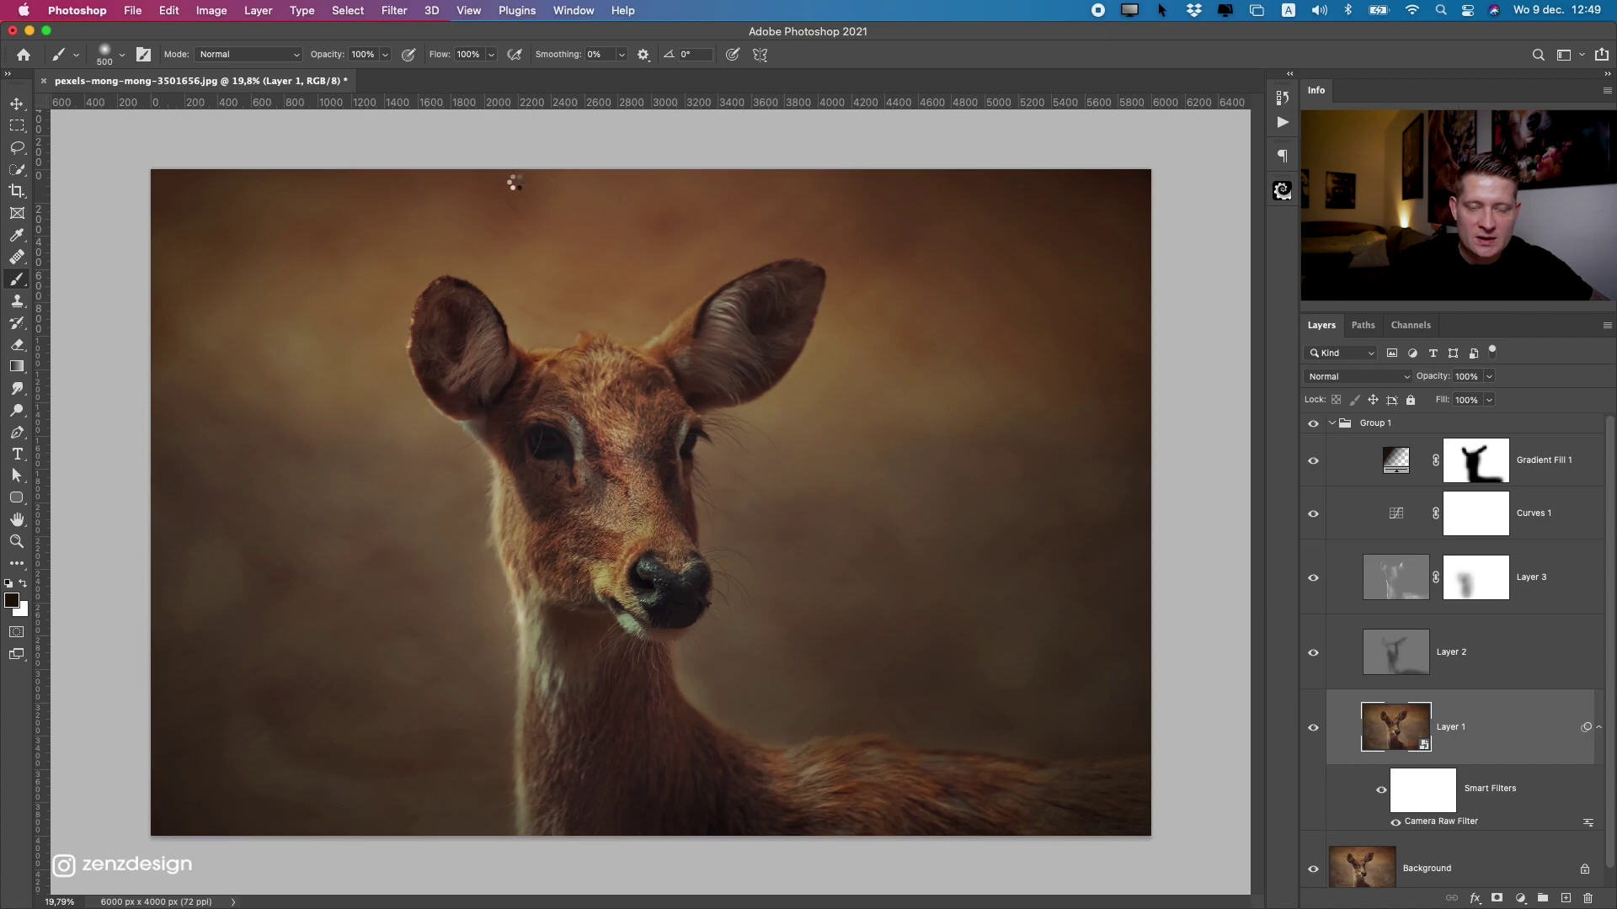
{"action": "scroll", "coordinate": [1299, 560], "scroll_direction": "down", "scroll_amount": 5}
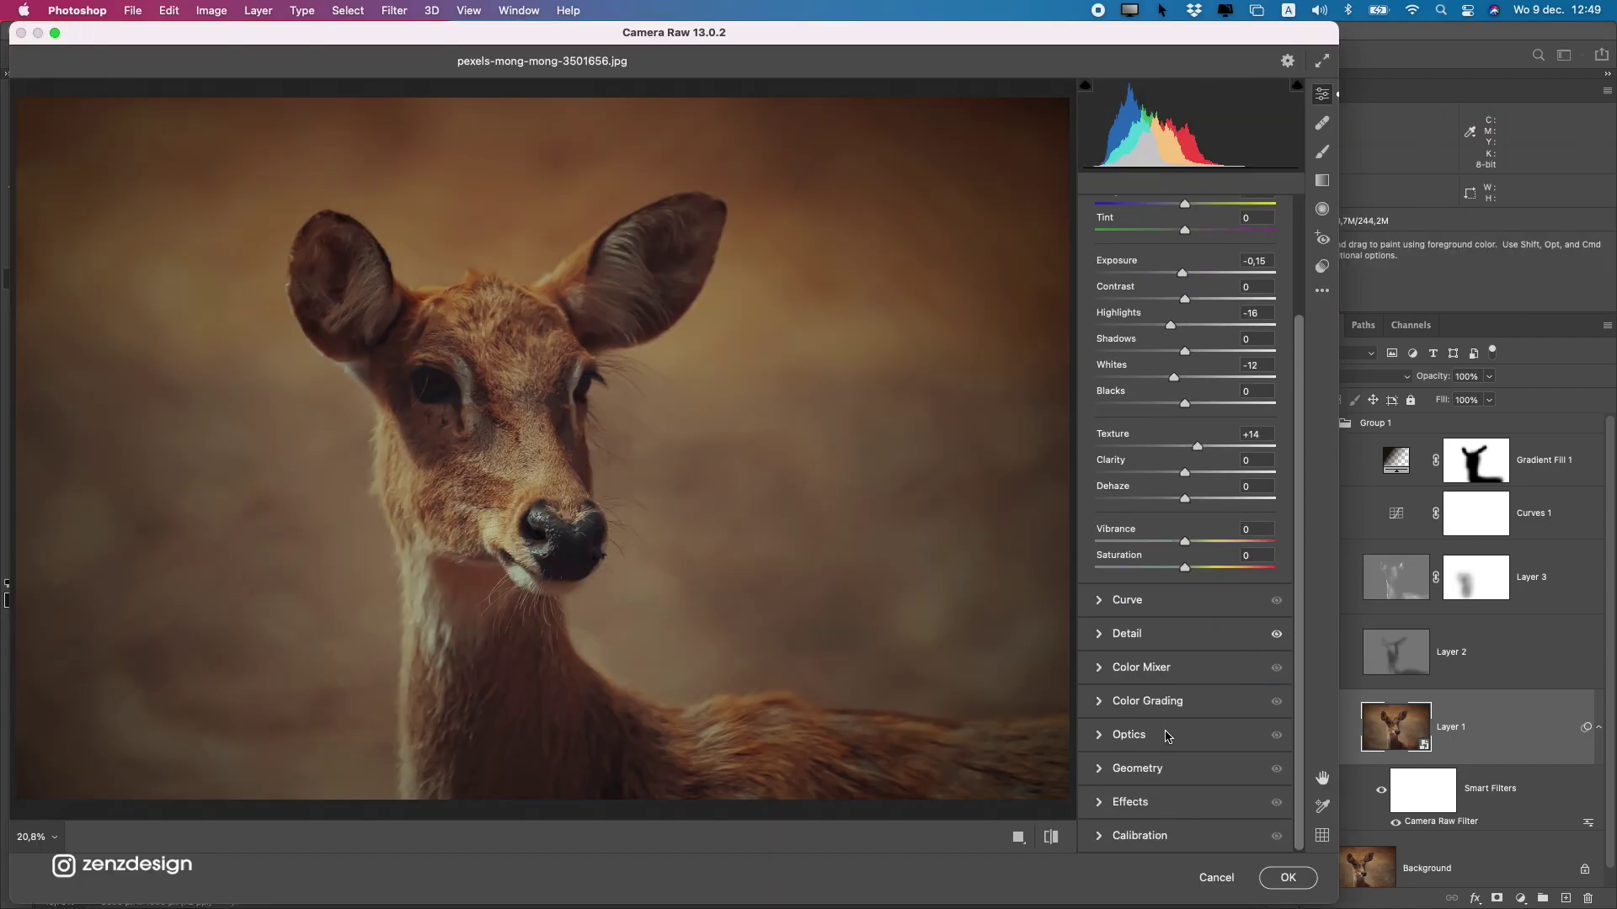
{"action": "left_click", "coordinate": [1165, 738]}
{"action": "left_click", "coordinate": [1156, 413]}
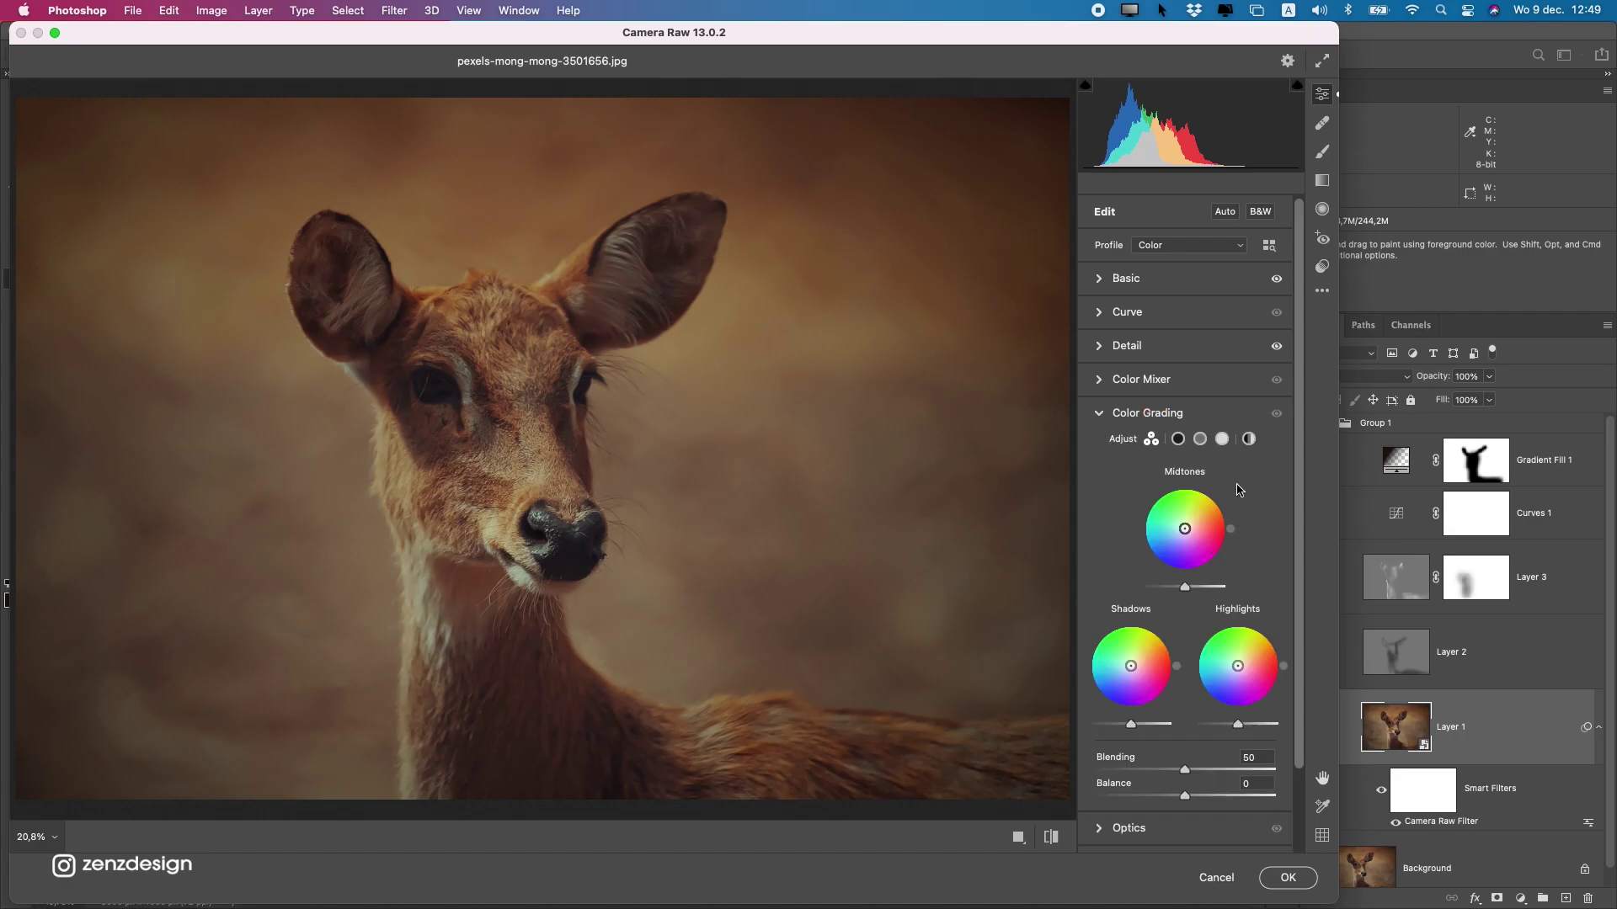
{"action": "left_click", "coordinate": [1182, 380]}
{"action": "left_click", "coordinate": [1103, 431]}
{"action": "left_click_drag", "start_coordinate": [1183, 475], "coordinate": [1178, 483]}
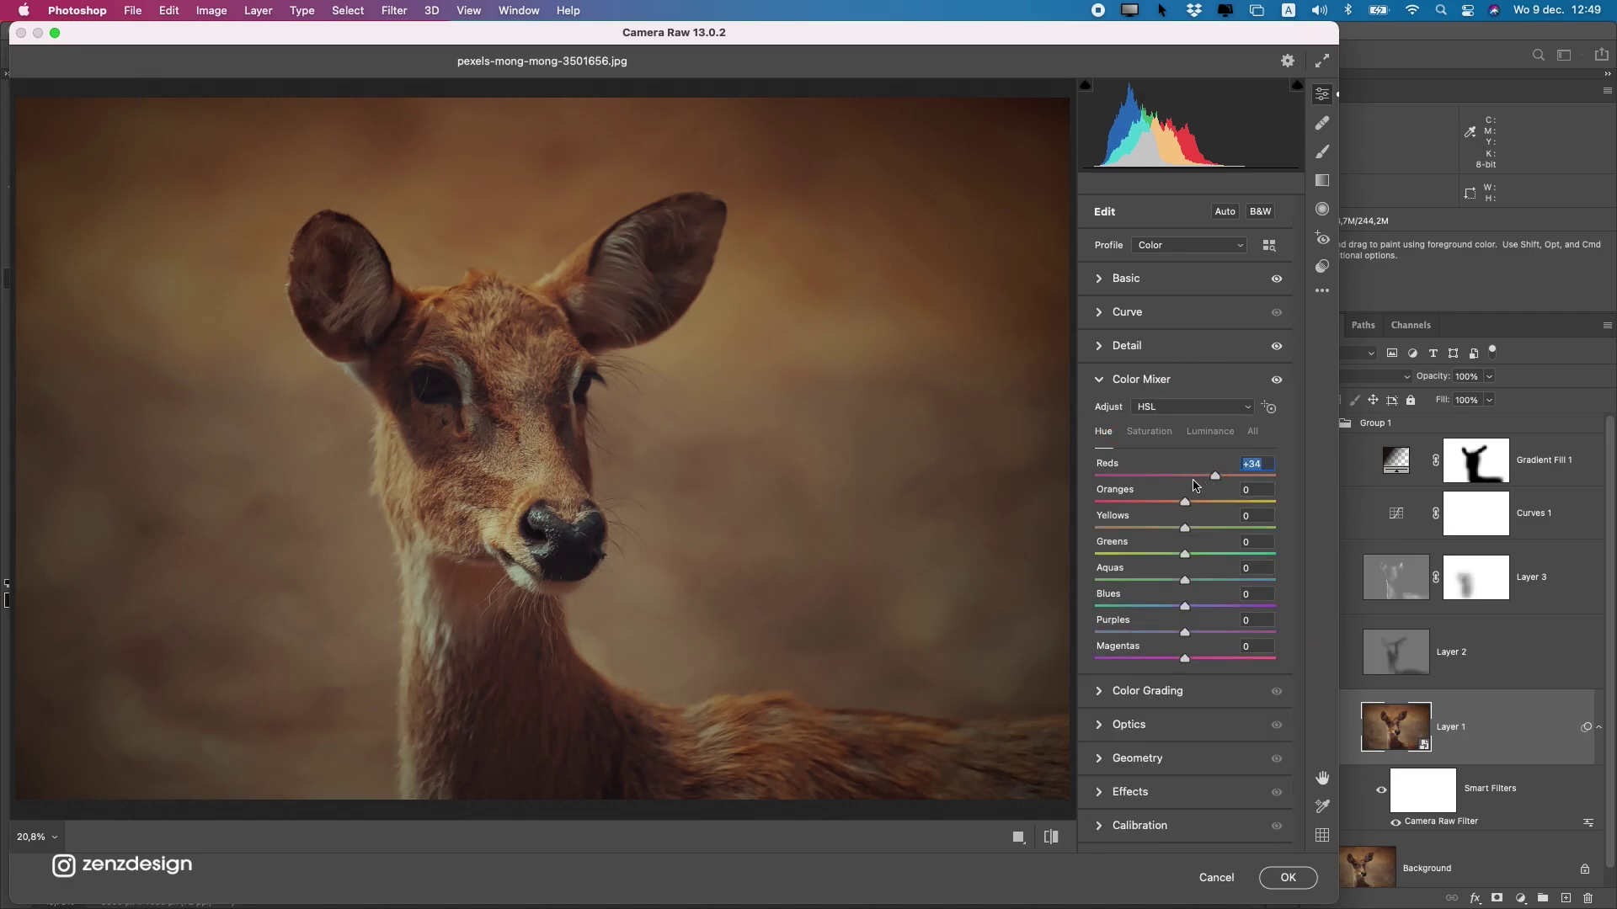
Adjust the red and green primaries in Camera Raw's Calibration settings and apply the filter.
{"action": "left_click", "coordinate": [1143, 826]}
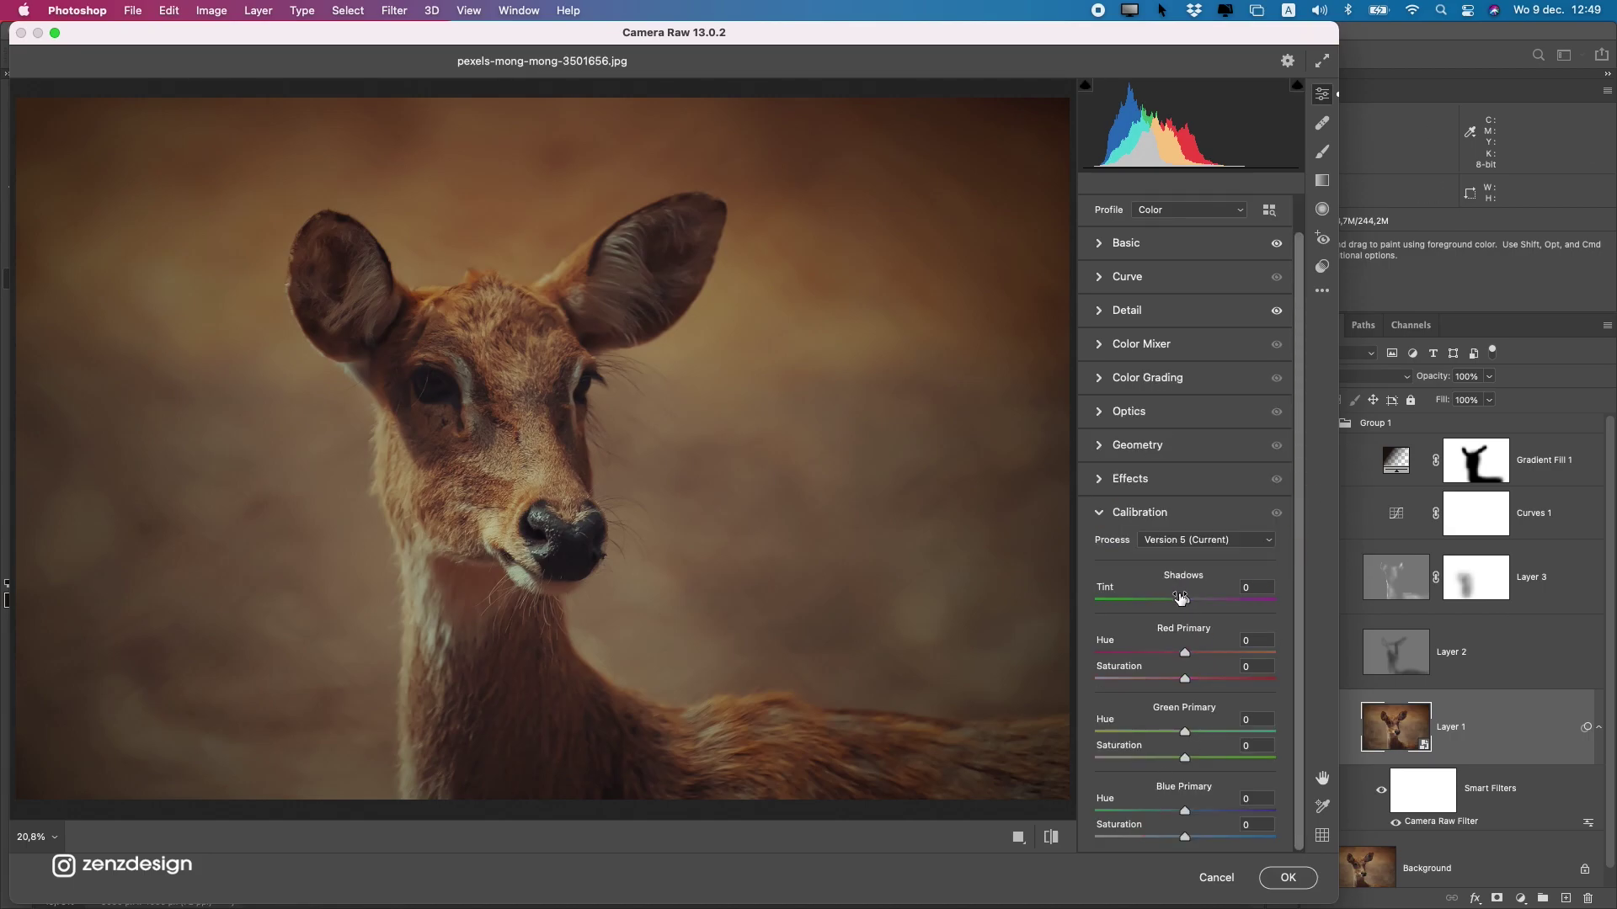
{"action": "left_click_drag", "start_coordinate": [1199, 653], "coordinate": [1173, 682]}
{"action": "left_click_drag", "start_coordinate": [1199, 740], "coordinate": [1185, 742]}
{"action": "left_click", "coordinate": [1289, 881]}
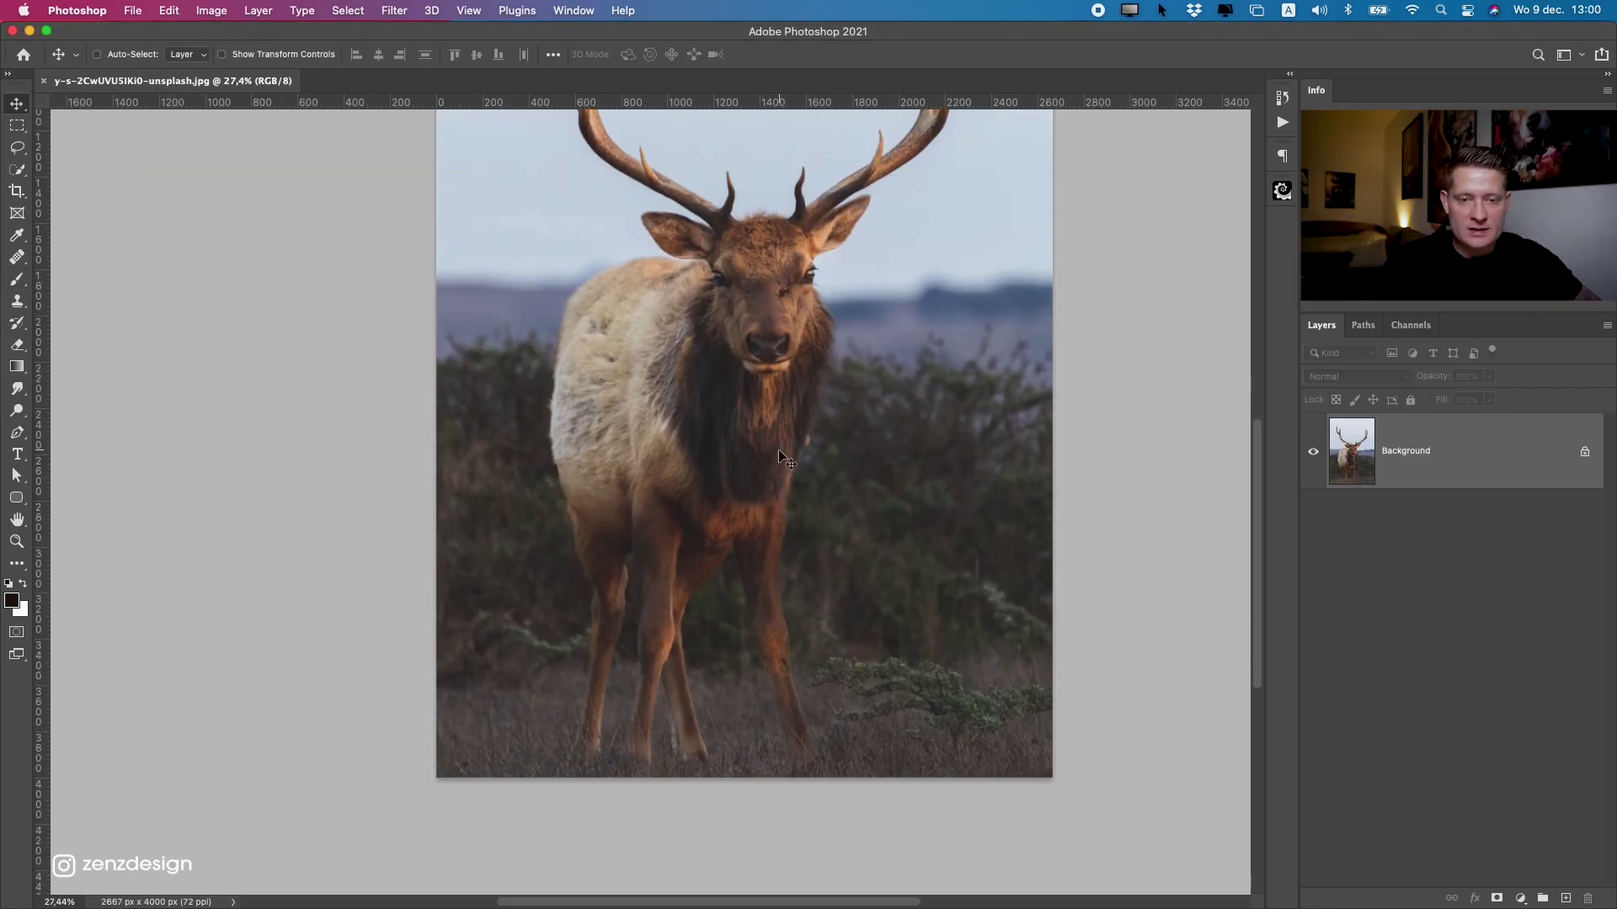
Duplicate the elk photo's Background layer and convert the copy to a smart object.
{"action": "scroll", "coordinate": [762, 436], "scroll_direction": "up", "scroll_amount": 5}
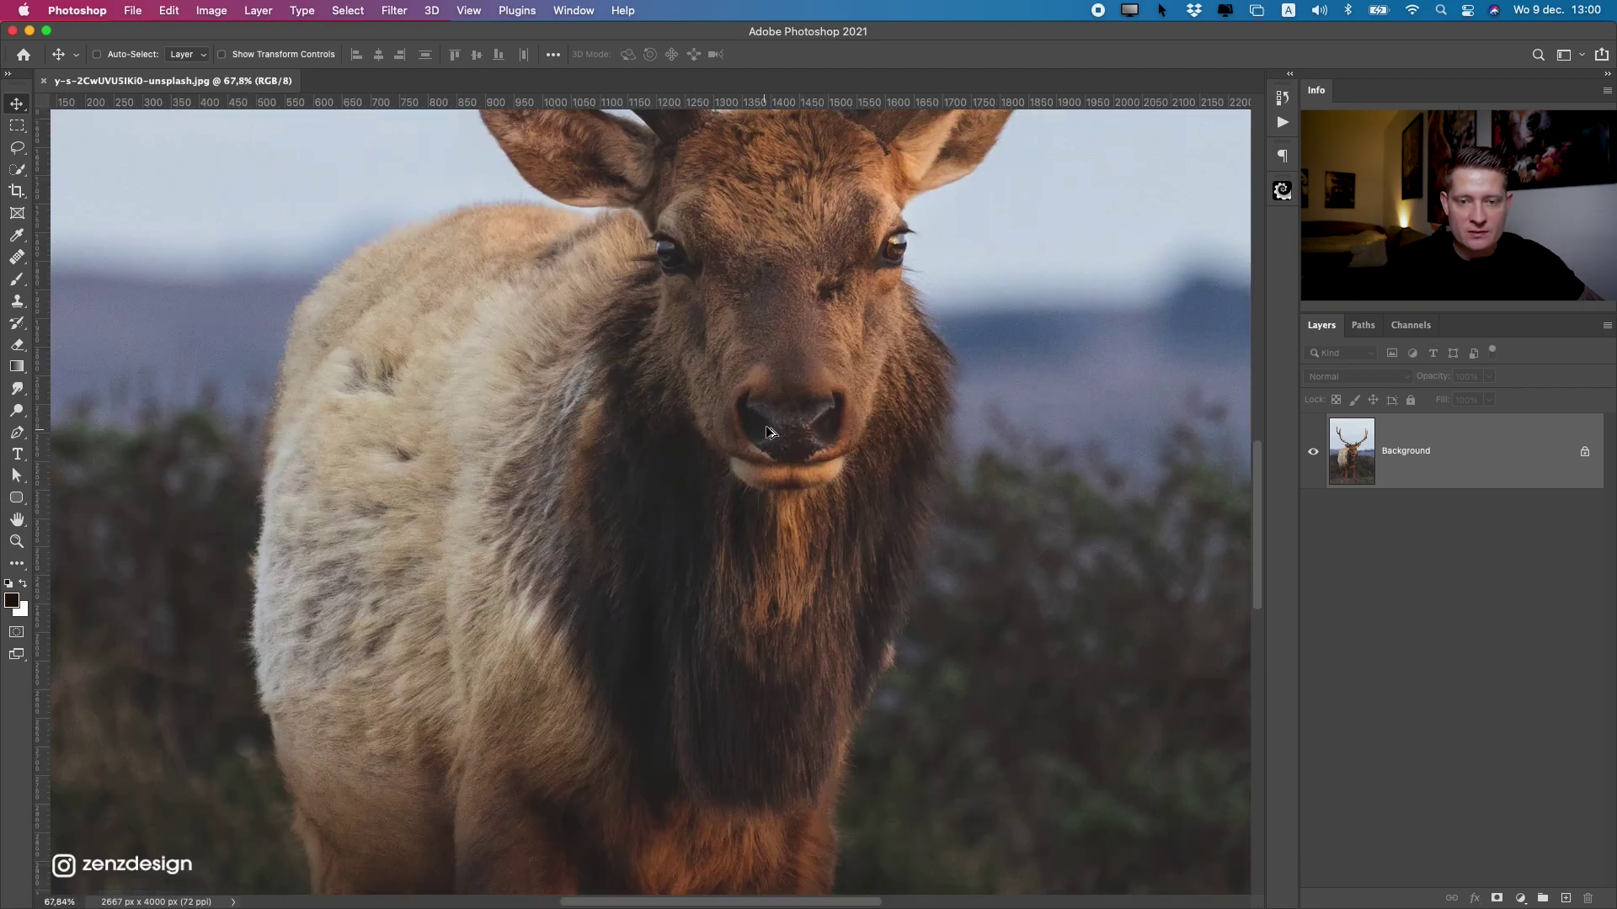
{"action": "scroll", "coordinate": [832, 556], "scroll_direction": "up", "scroll_amount": 5}
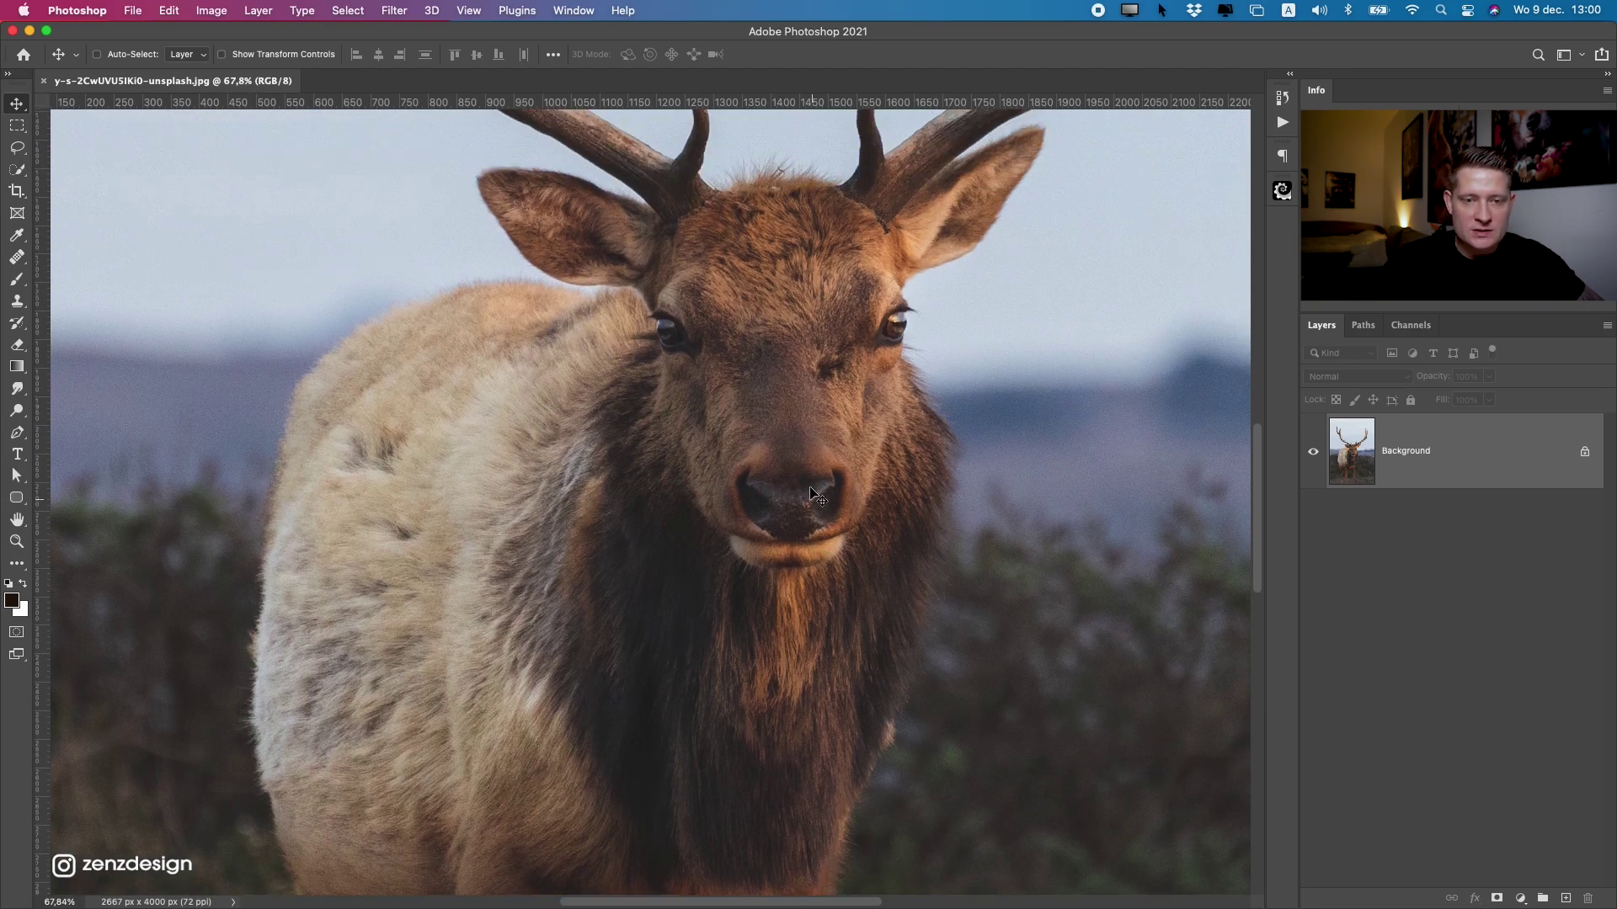
{"action": "key", "text": "super+j"}
{"action": "scroll", "coordinate": [1227, 459], "scroll_direction": "down", "scroll_amount": 2}
{"action": "right_click", "coordinate": [1477, 442]}
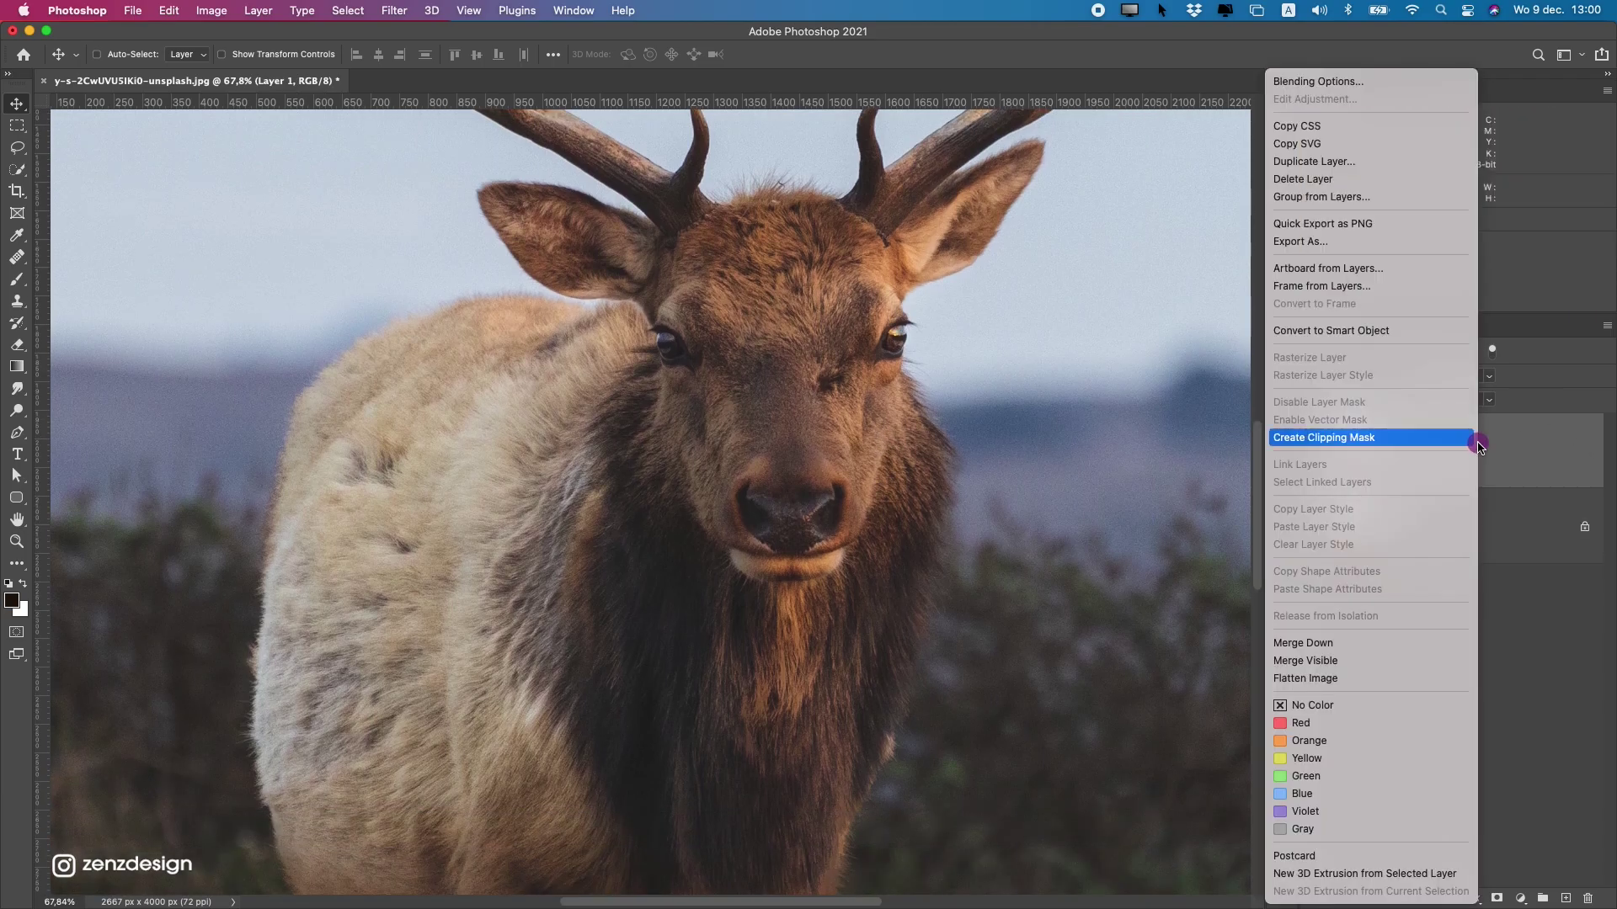
{"action": "left_click", "coordinate": [1372, 331]}
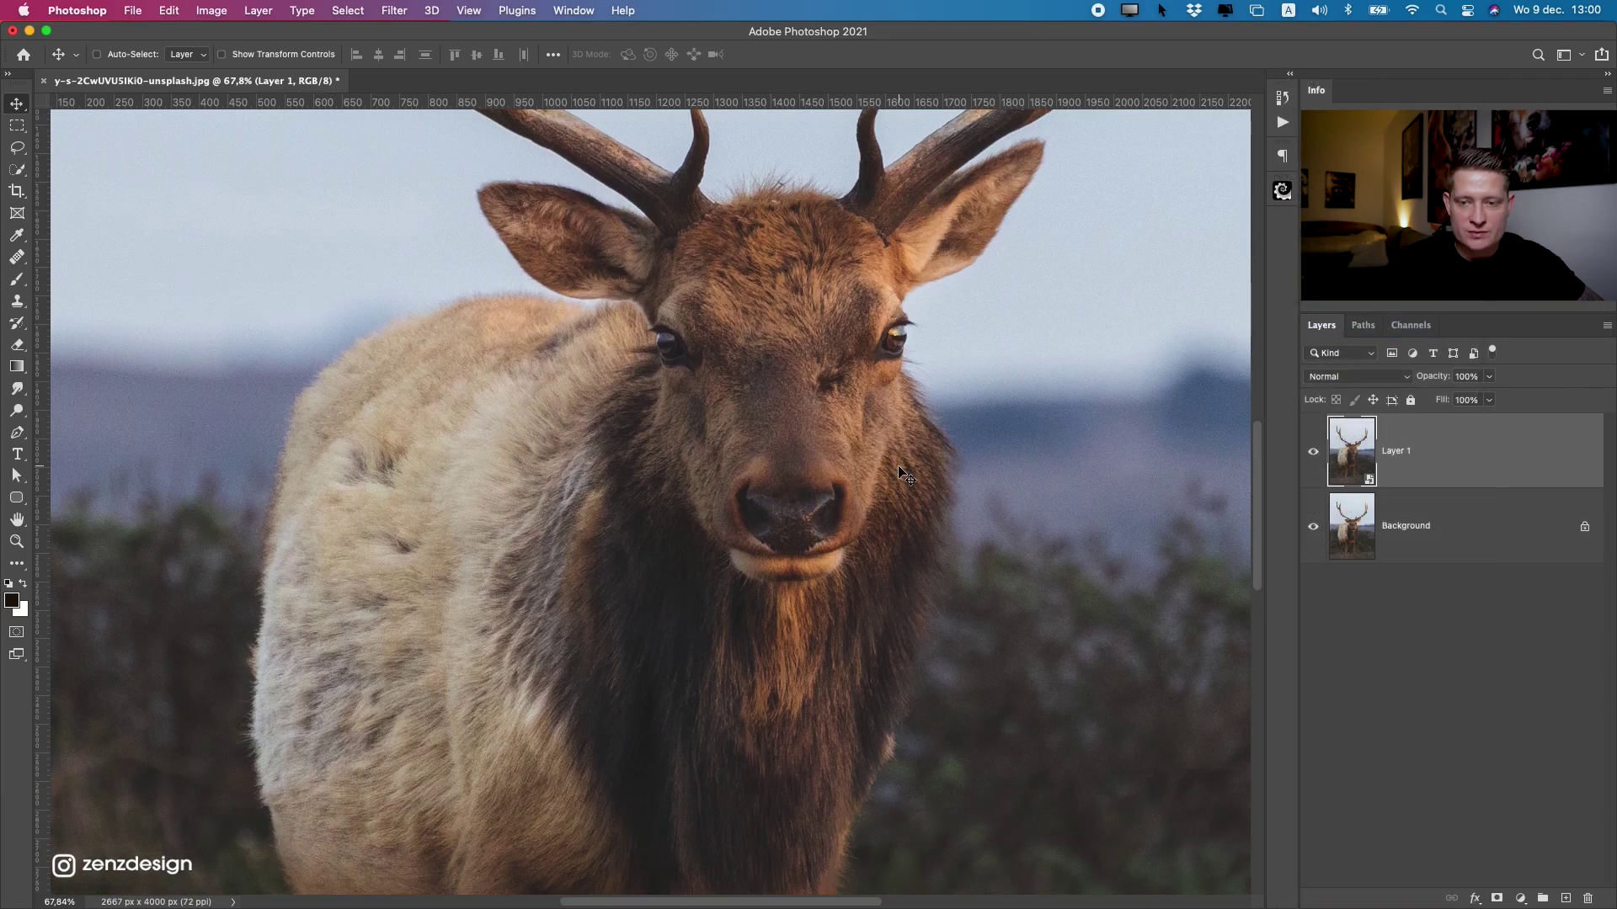
Open the Camera Raw Filter for the smart object, raise Noise Reduction to 100, and inspect the elk's face at 100% zoom.
{"action": "scroll", "coordinate": [905, 476], "scroll_direction": "down", "scroll_amount": 1}
{"action": "left_click", "coordinate": [383, 11]}
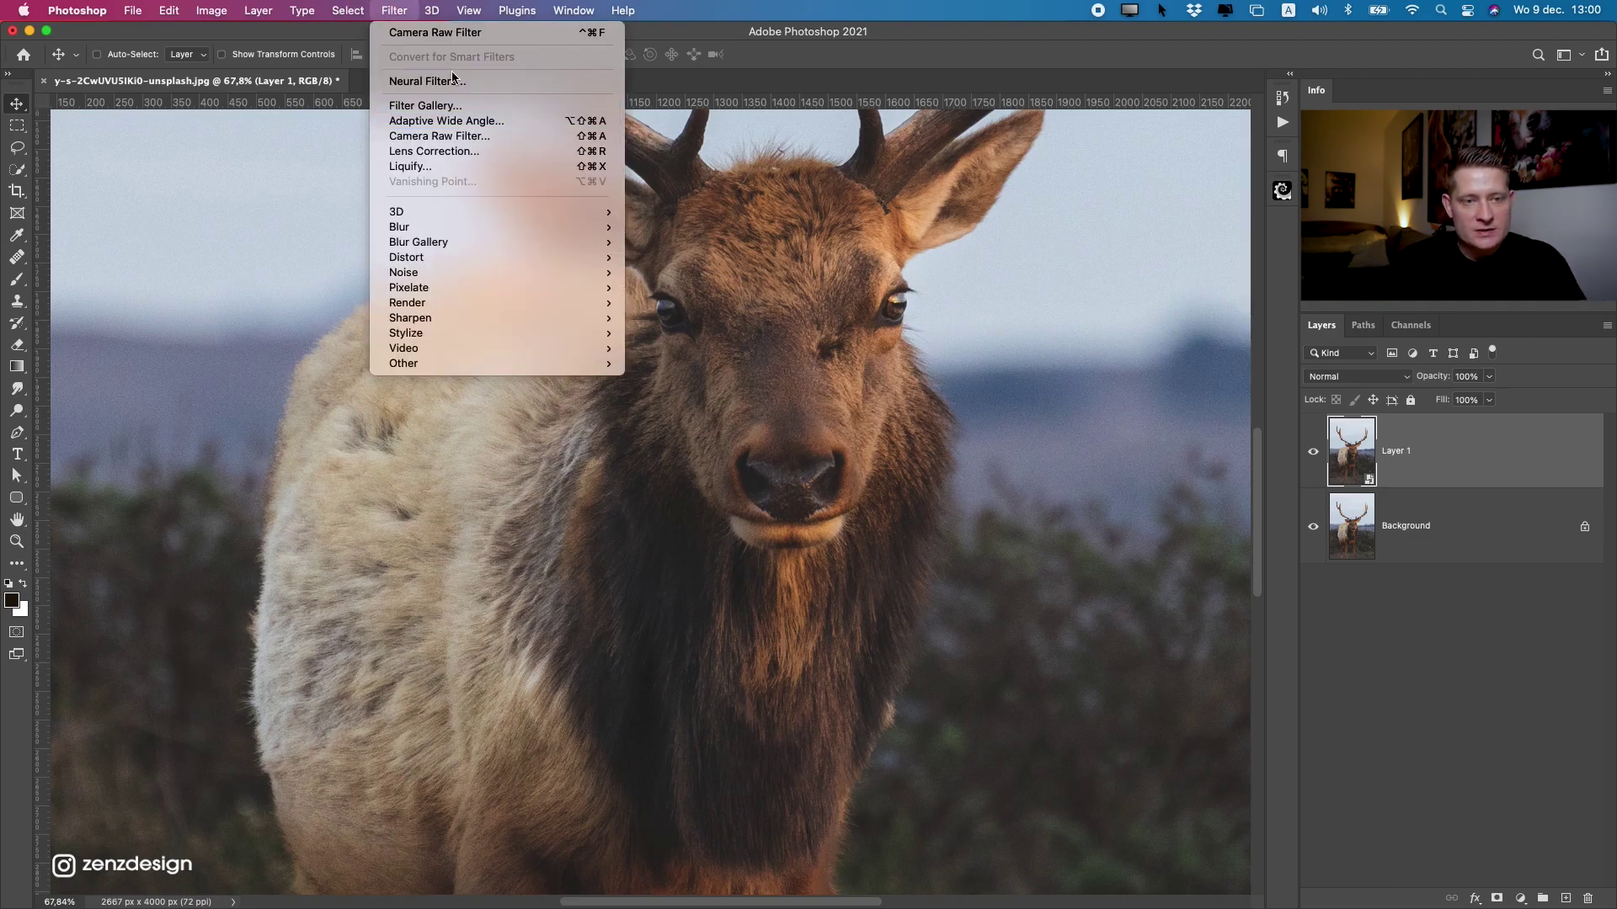
{"action": "left_click", "coordinate": [444, 138]}
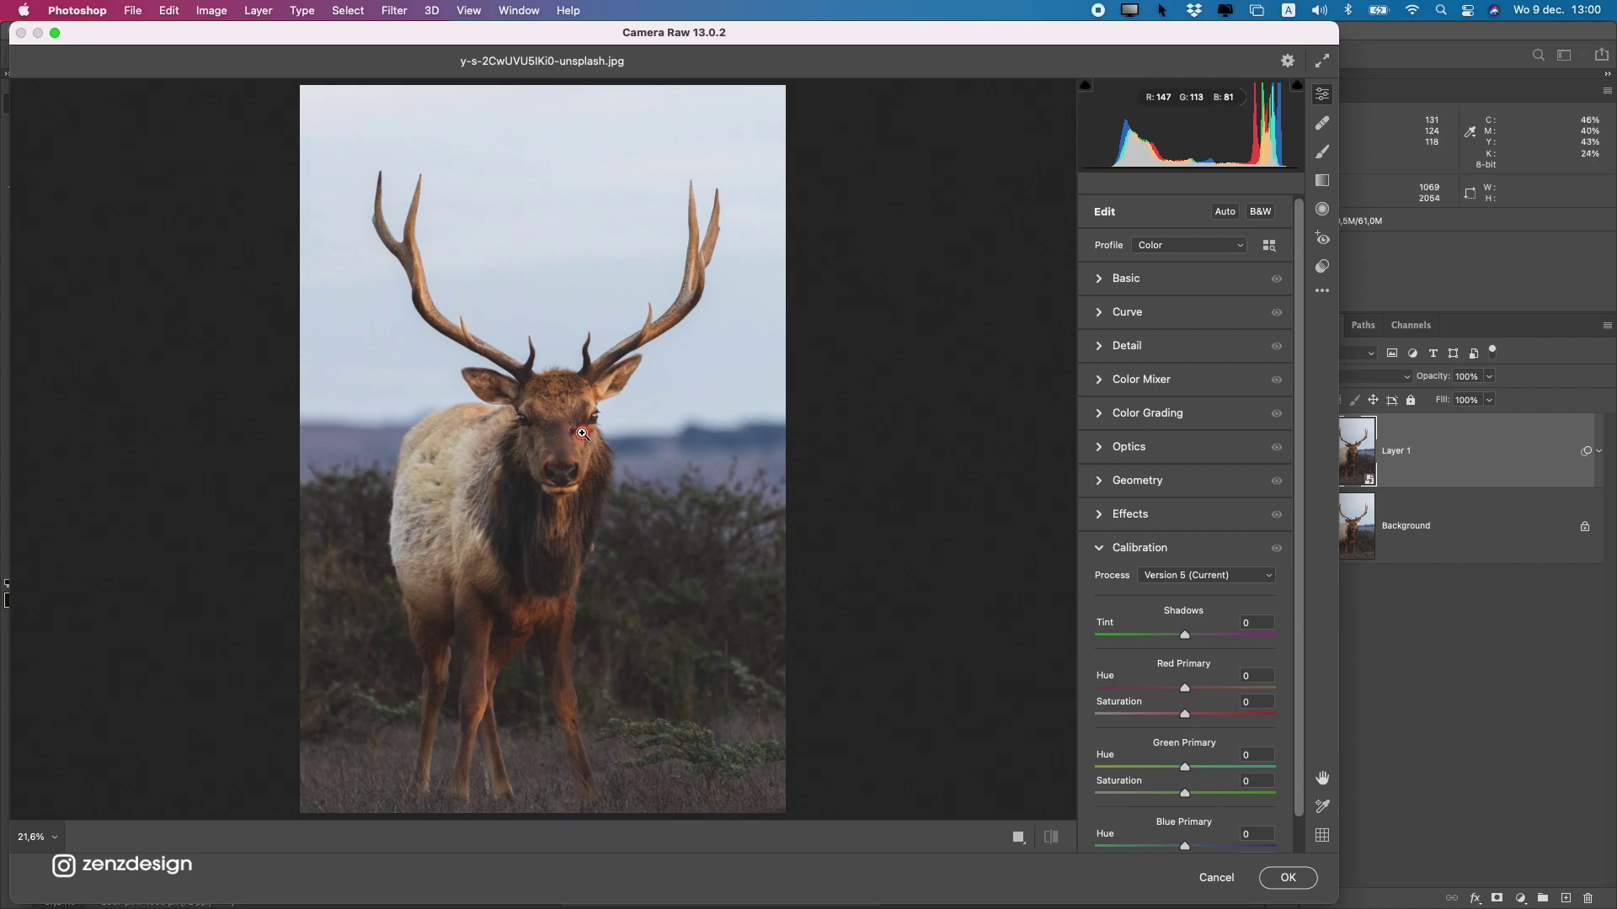
{"action": "left_click", "coordinate": [582, 434]}
{"action": "left_click_drag", "start_coordinate": [924, 407], "coordinate": [657, 373]}
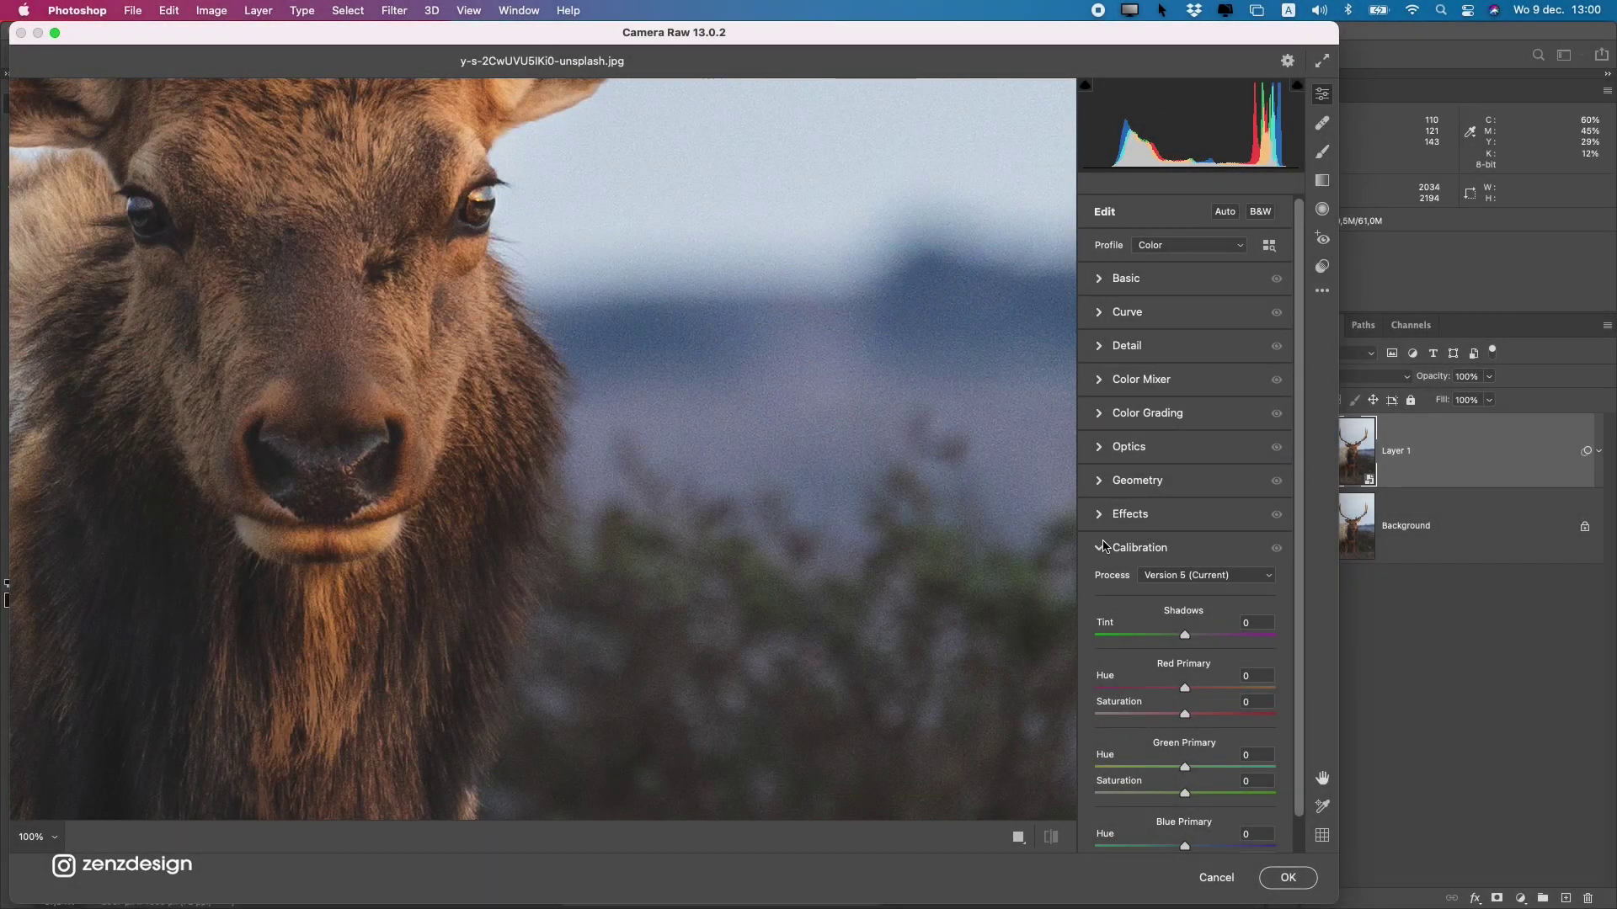
{"action": "left_click", "coordinate": [1102, 548]}
{"action": "left_click", "coordinate": [1102, 349]}
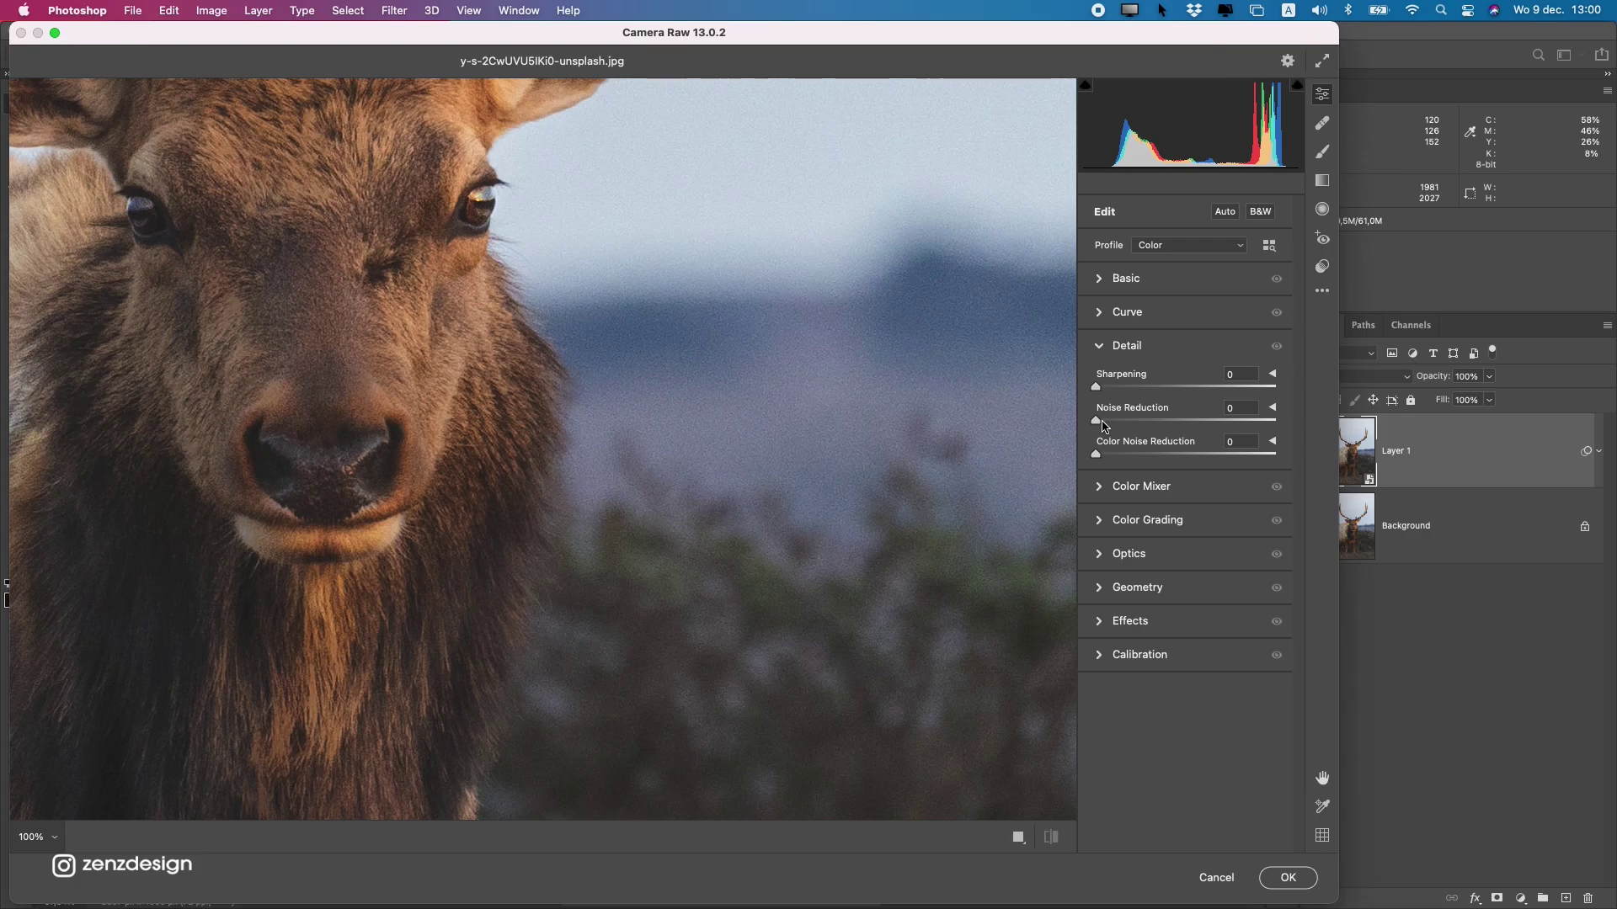
{"action": "left_click_drag", "start_coordinate": [1148, 424], "coordinate": [1338, 424]}
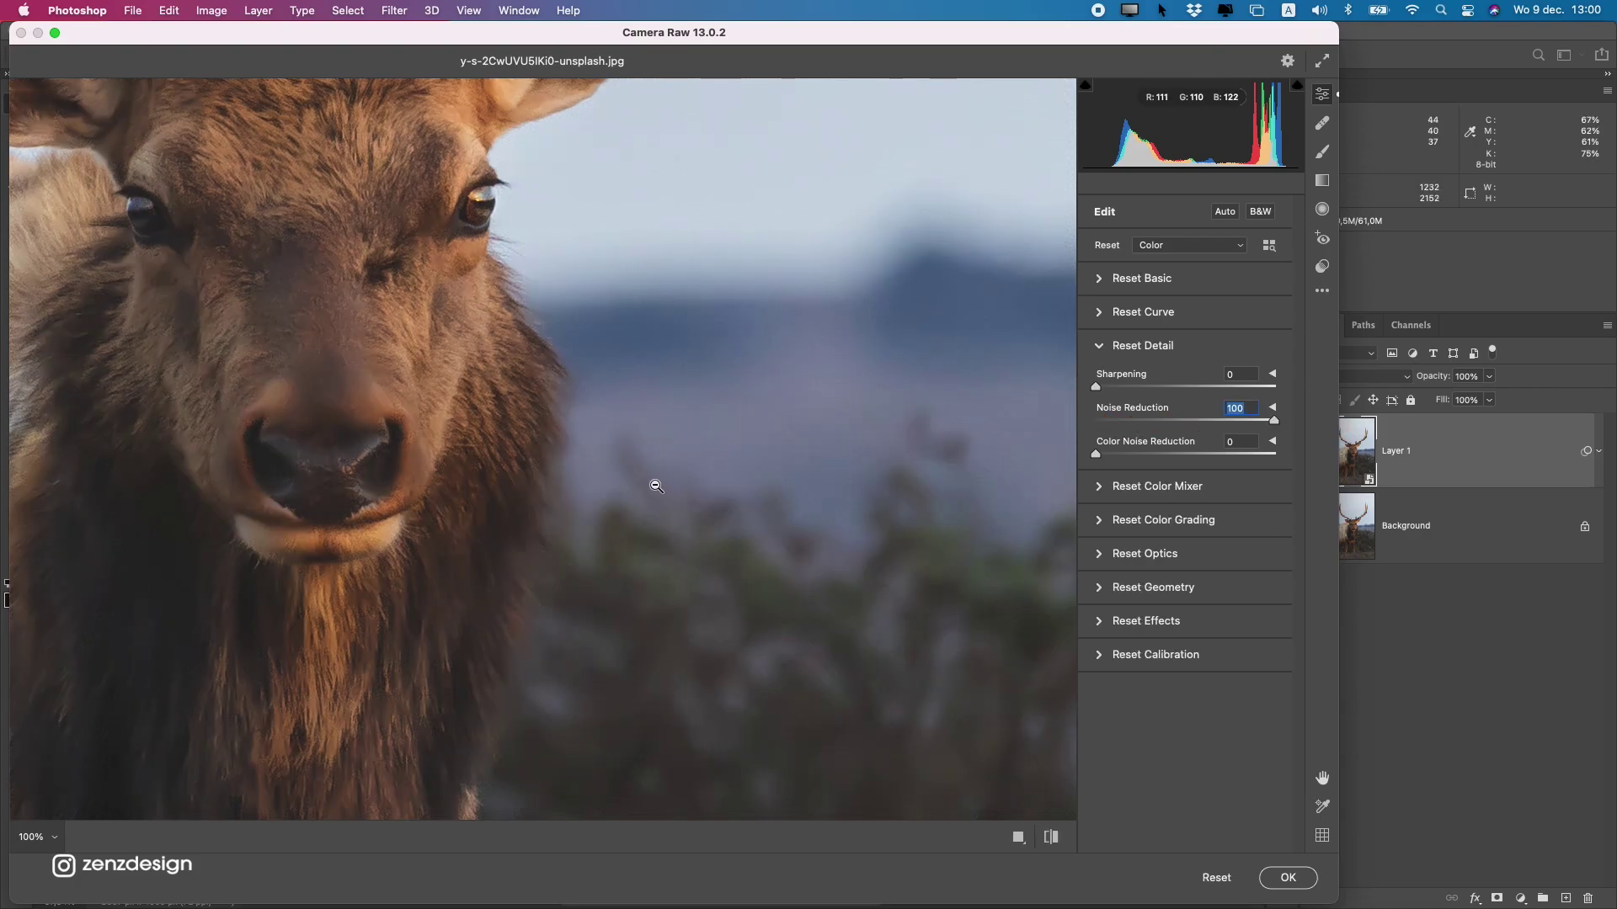
{"action": "left_click", "coordinate": [605, 470], "text": "alt"}
{"action": "left_click", "coordinate": [602, 470]}
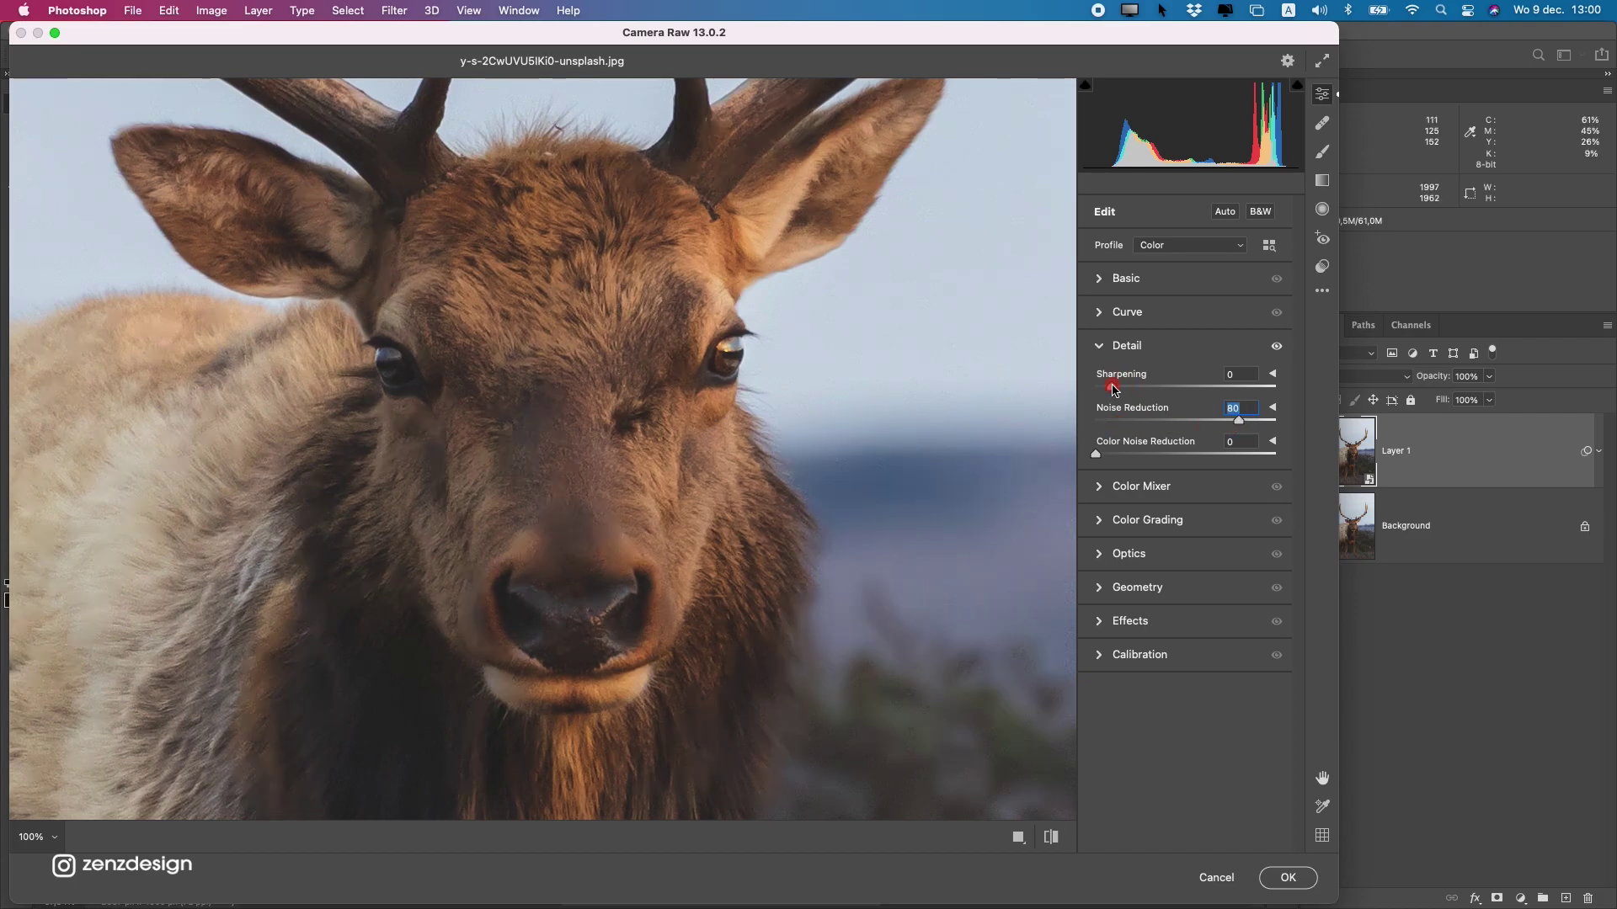
Set Sharpening to 59 and Noise Reduction to 77, and check the result on the full photo and the face.
{"action": "left_click_drag", "start_coordinate": [1176, 393], "coordinate": [1177, 393]}
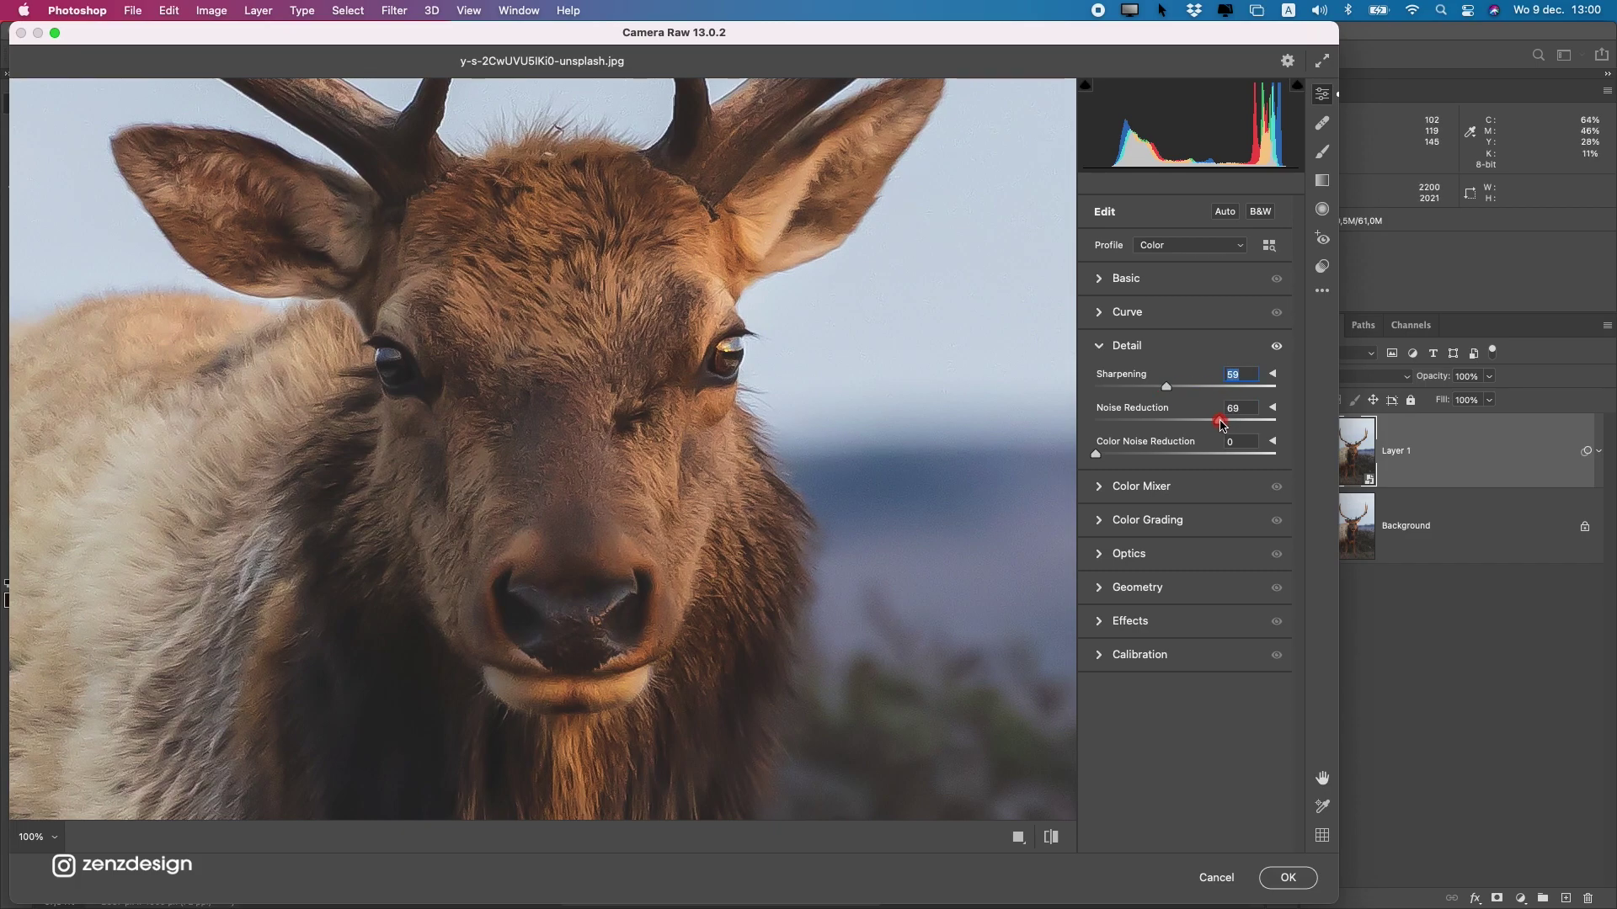
{"action": "left_click", "coordinate": [1235, 424]}
{"action": "left_click", "coordinate": [1248, 432]}
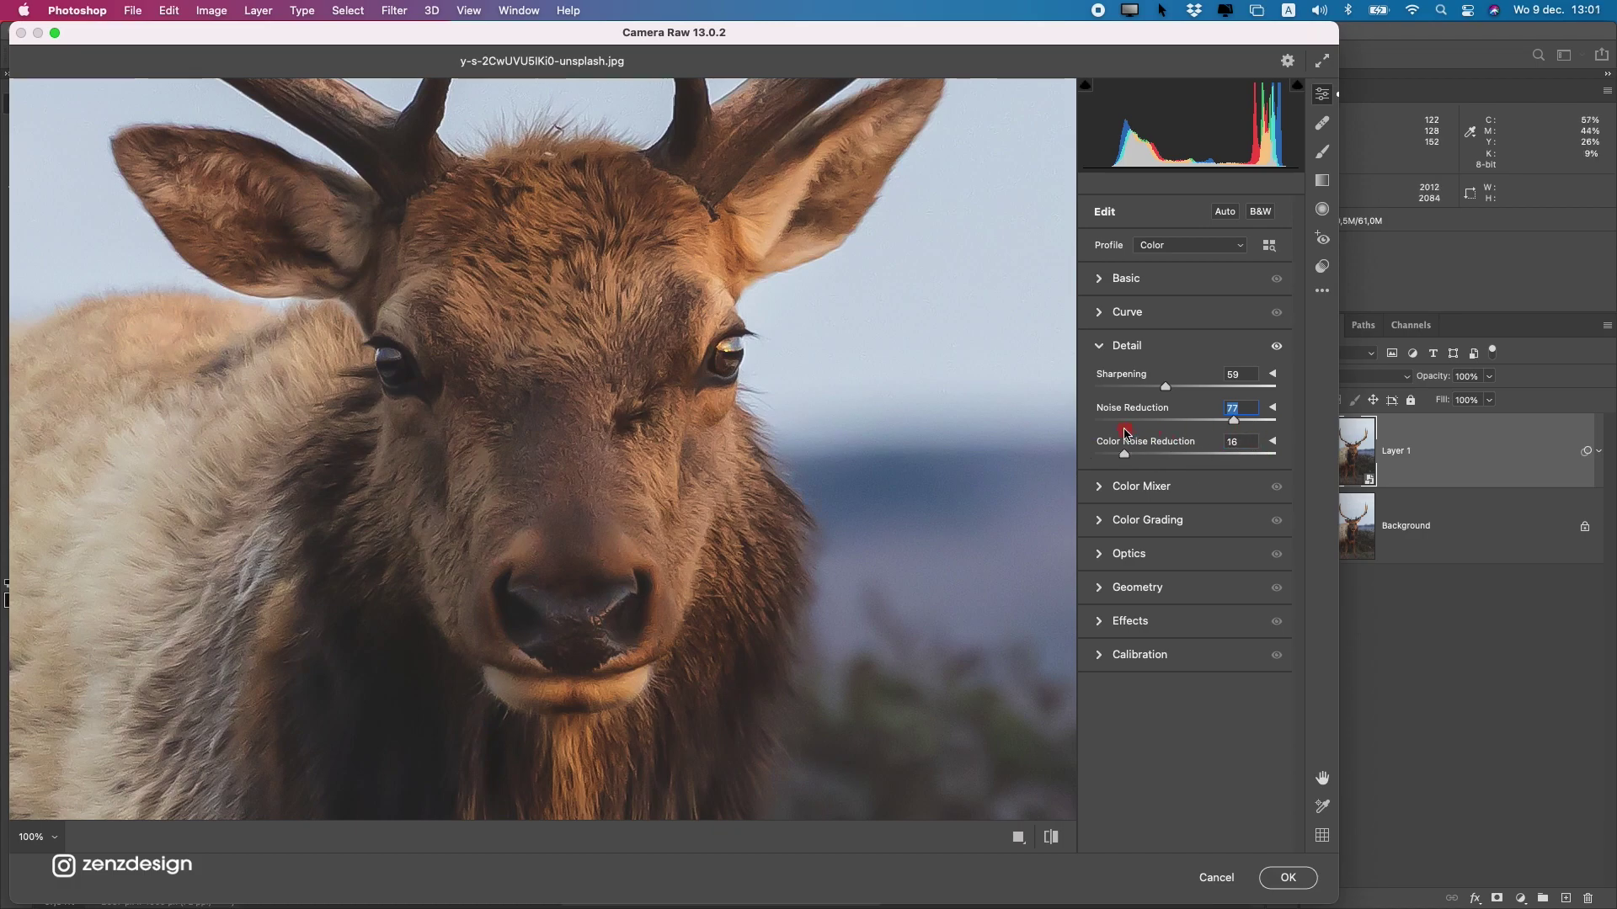
{"action": "left_click", "coordinate": [695, 493], "text": "alt"}
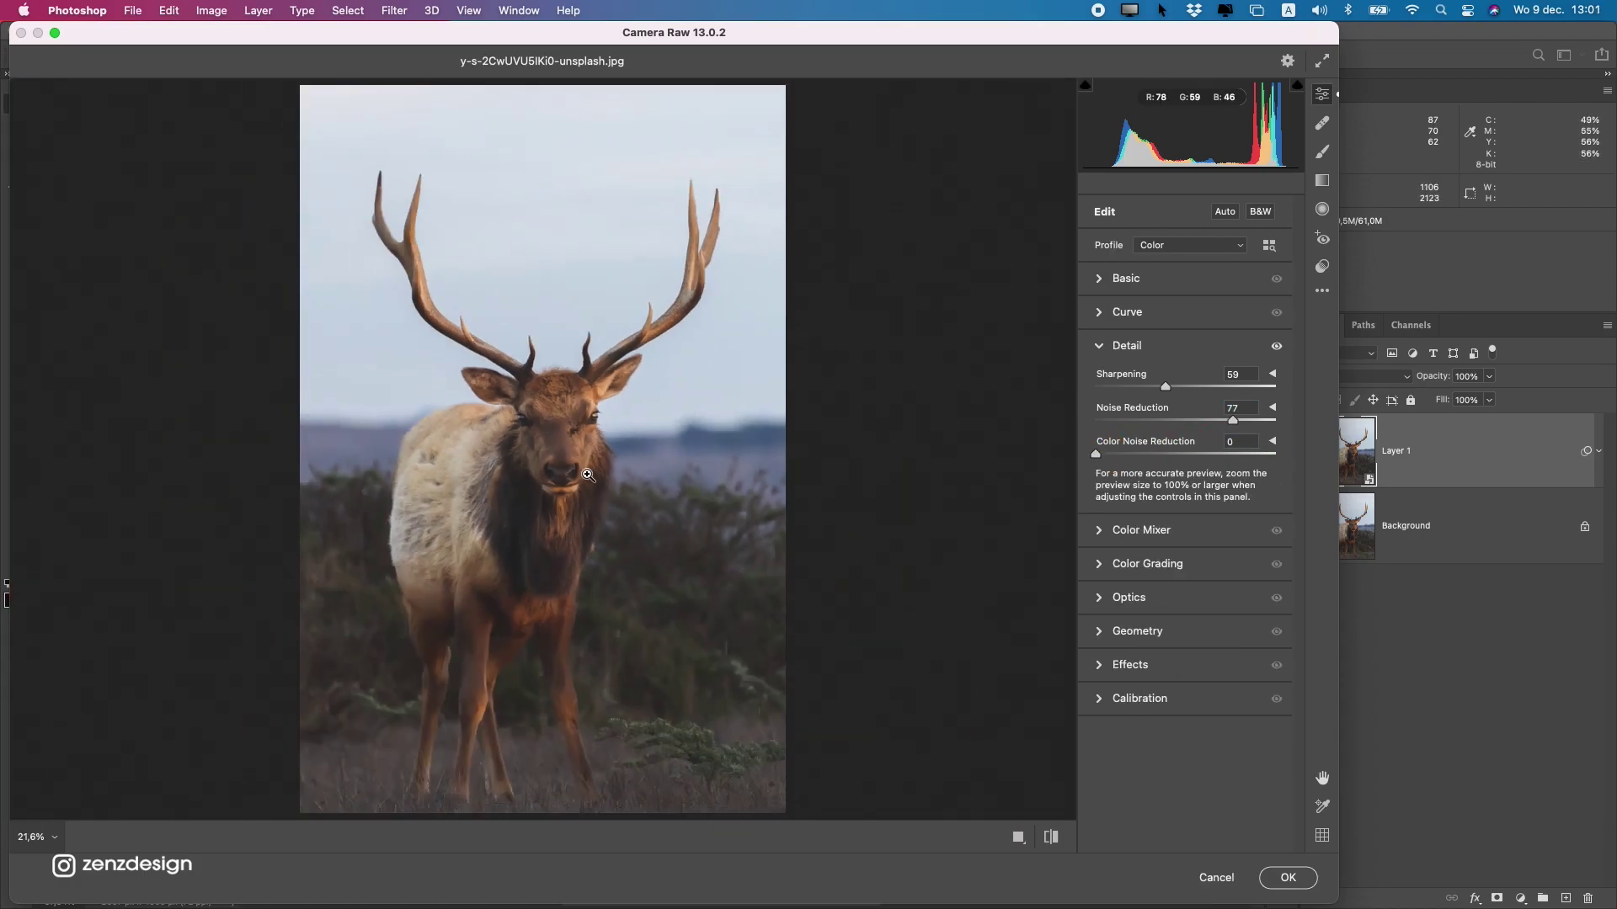
{"action": "left_click", "coordinate": [558, 478]}
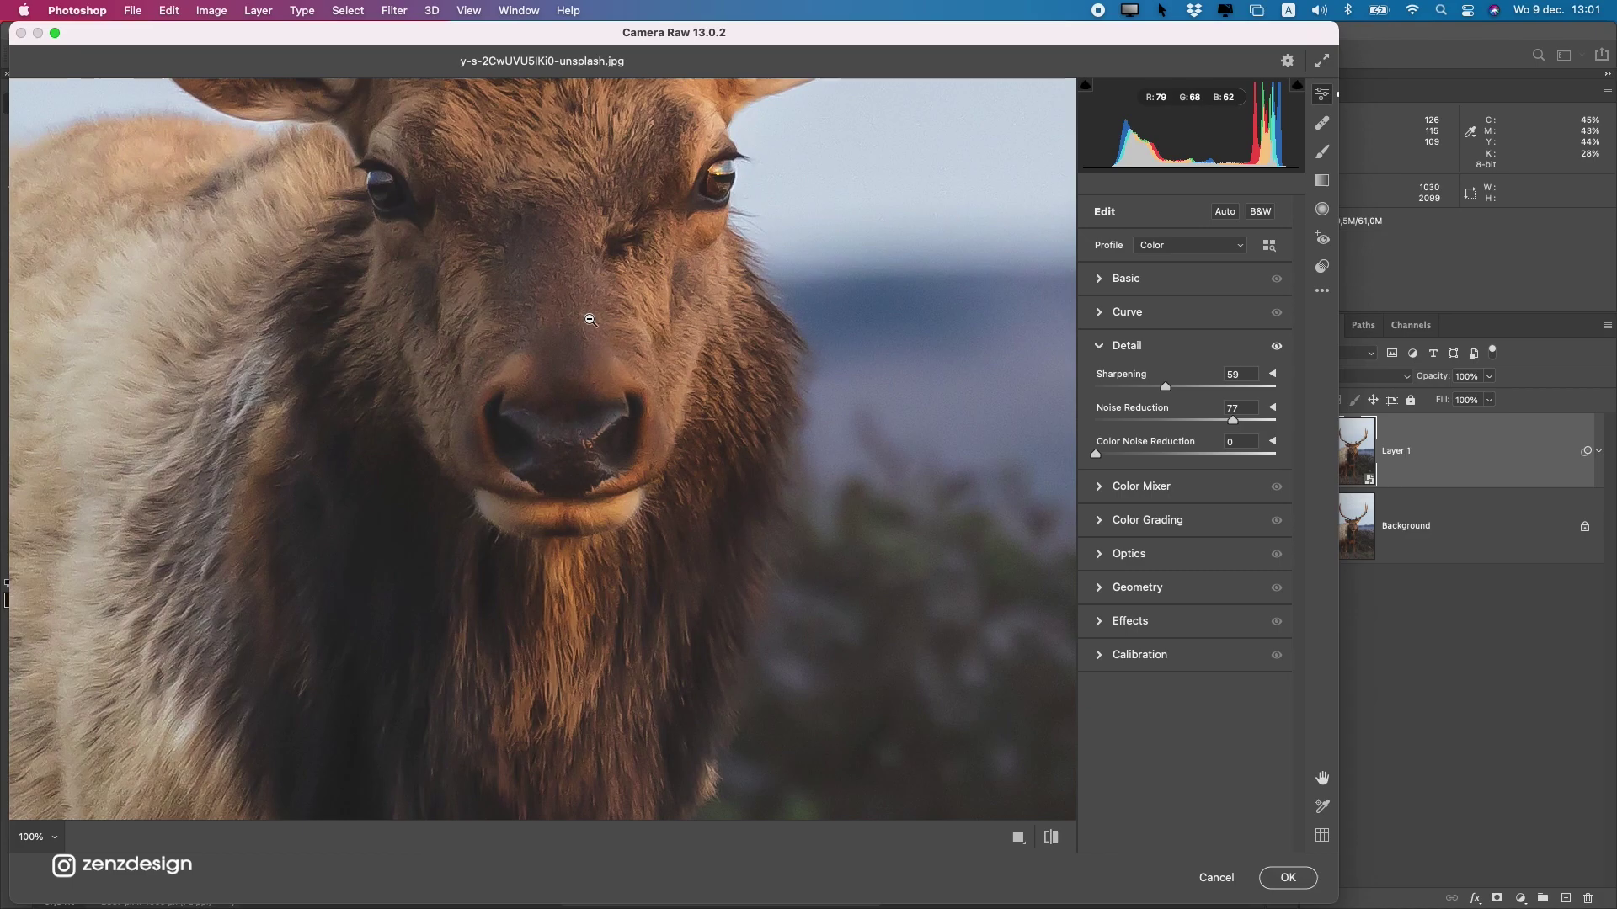
In the Camera Raw Basic settings, set Exposure to -0.20, Contrast to +3, Highlights to -59 and Whites to -16.
{"action": "left_click", "coordinate": [1128, 299]}
{"action": "left_click_drag", "start_coordinate": [862, 239], "coordinate": [829, 449]}
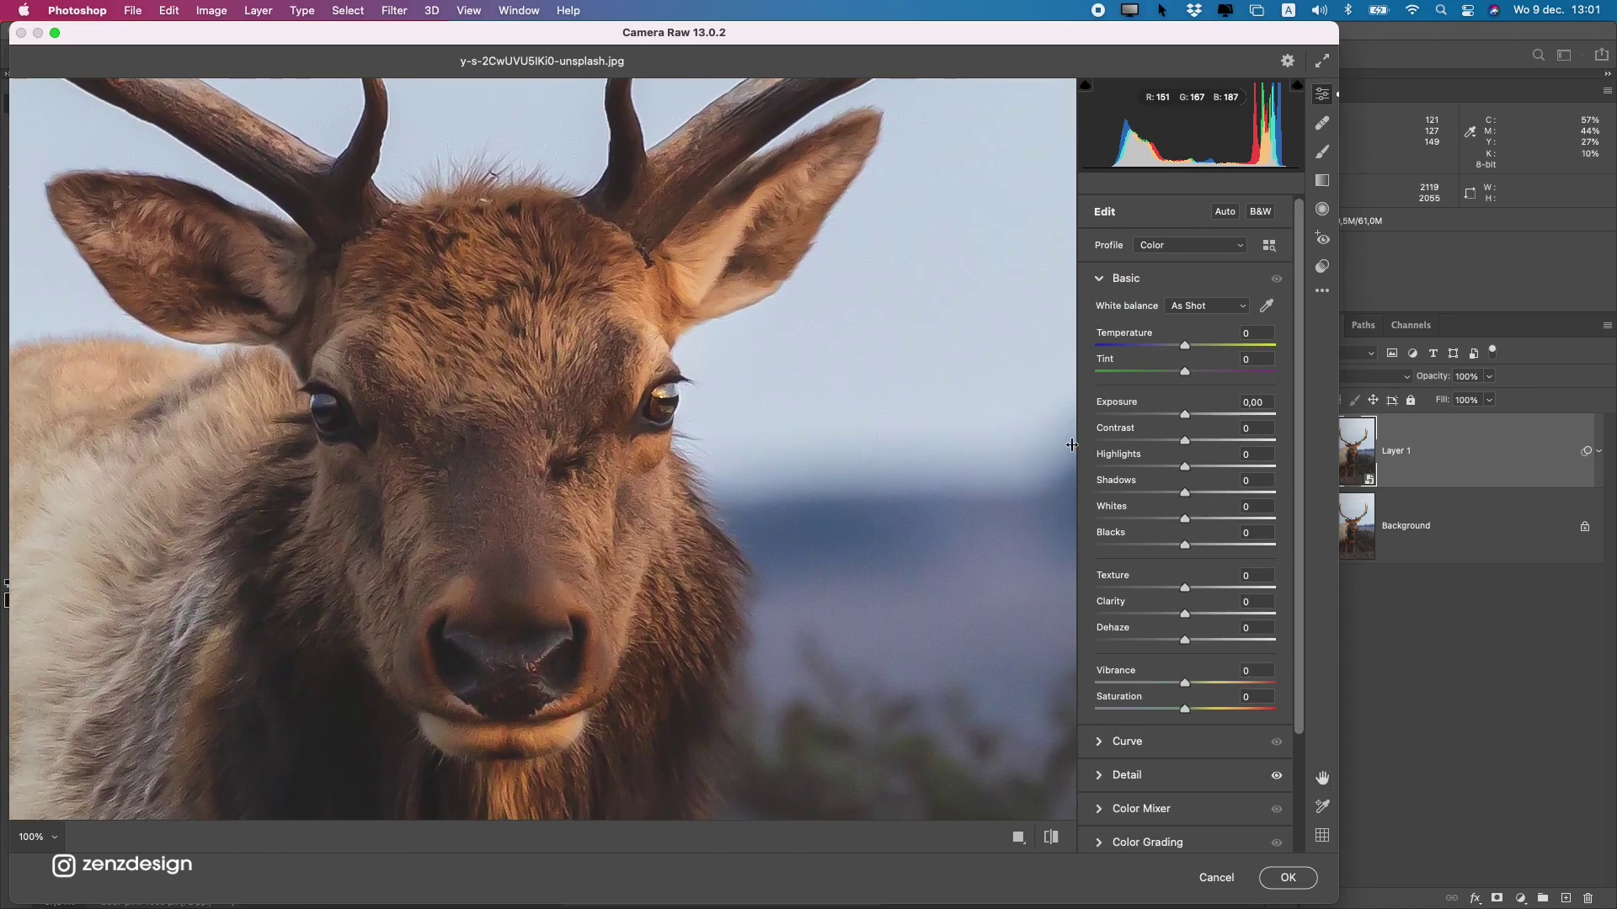
{"action": "left_click", "coordinate": [683, 464]}
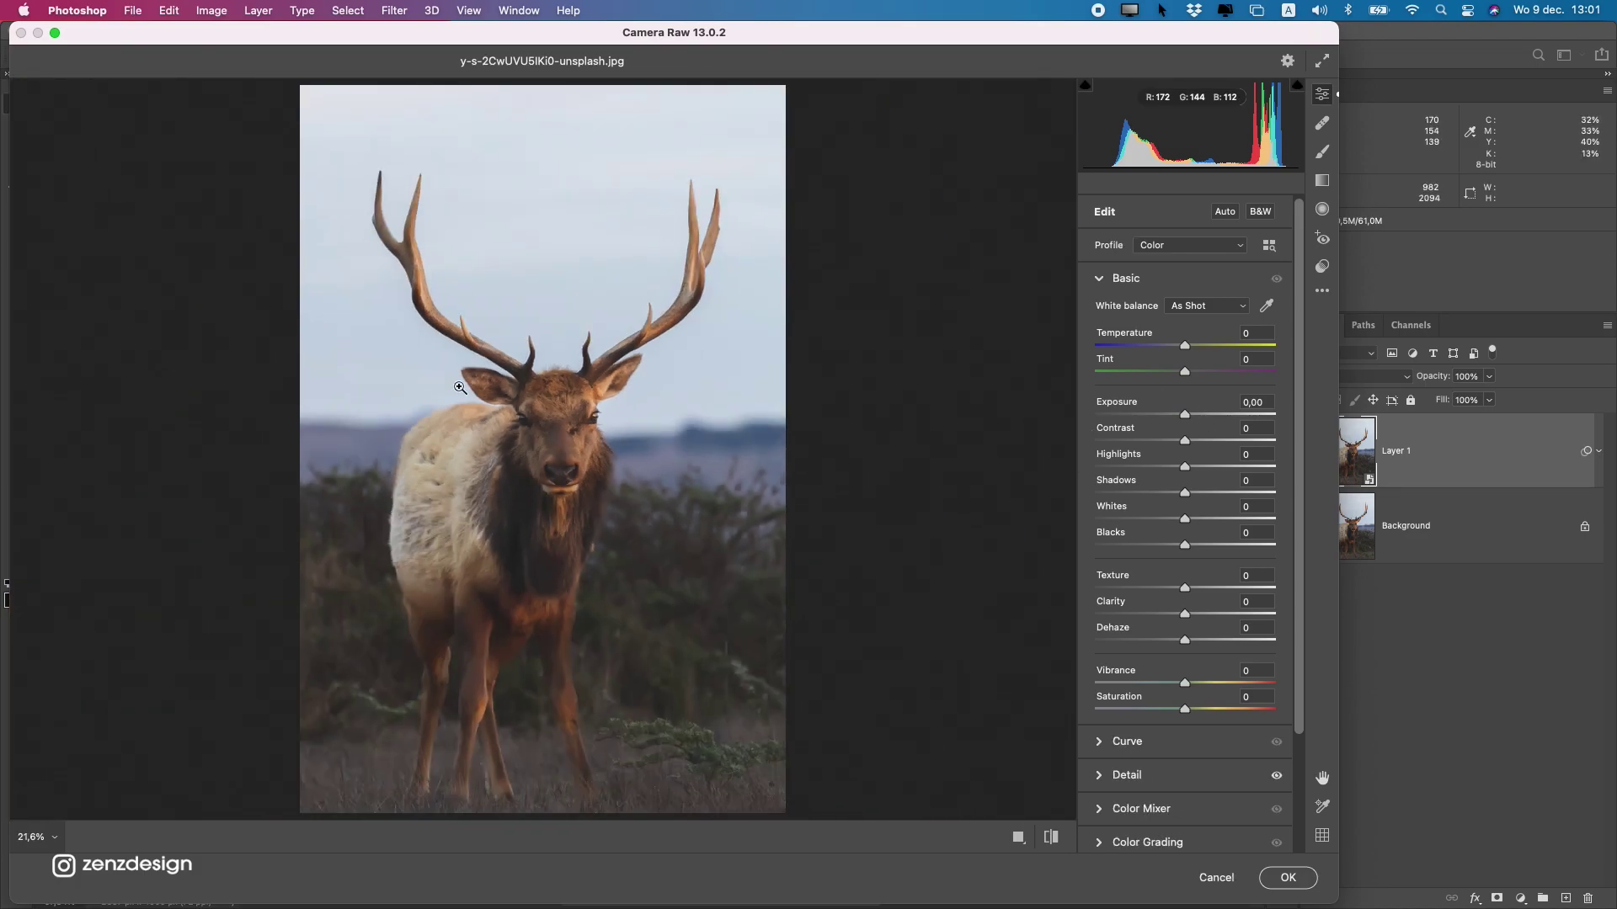
{"action": "left_click_drag", "start_coordinate": [1185, 416], "coordinate": [1186, 422]}
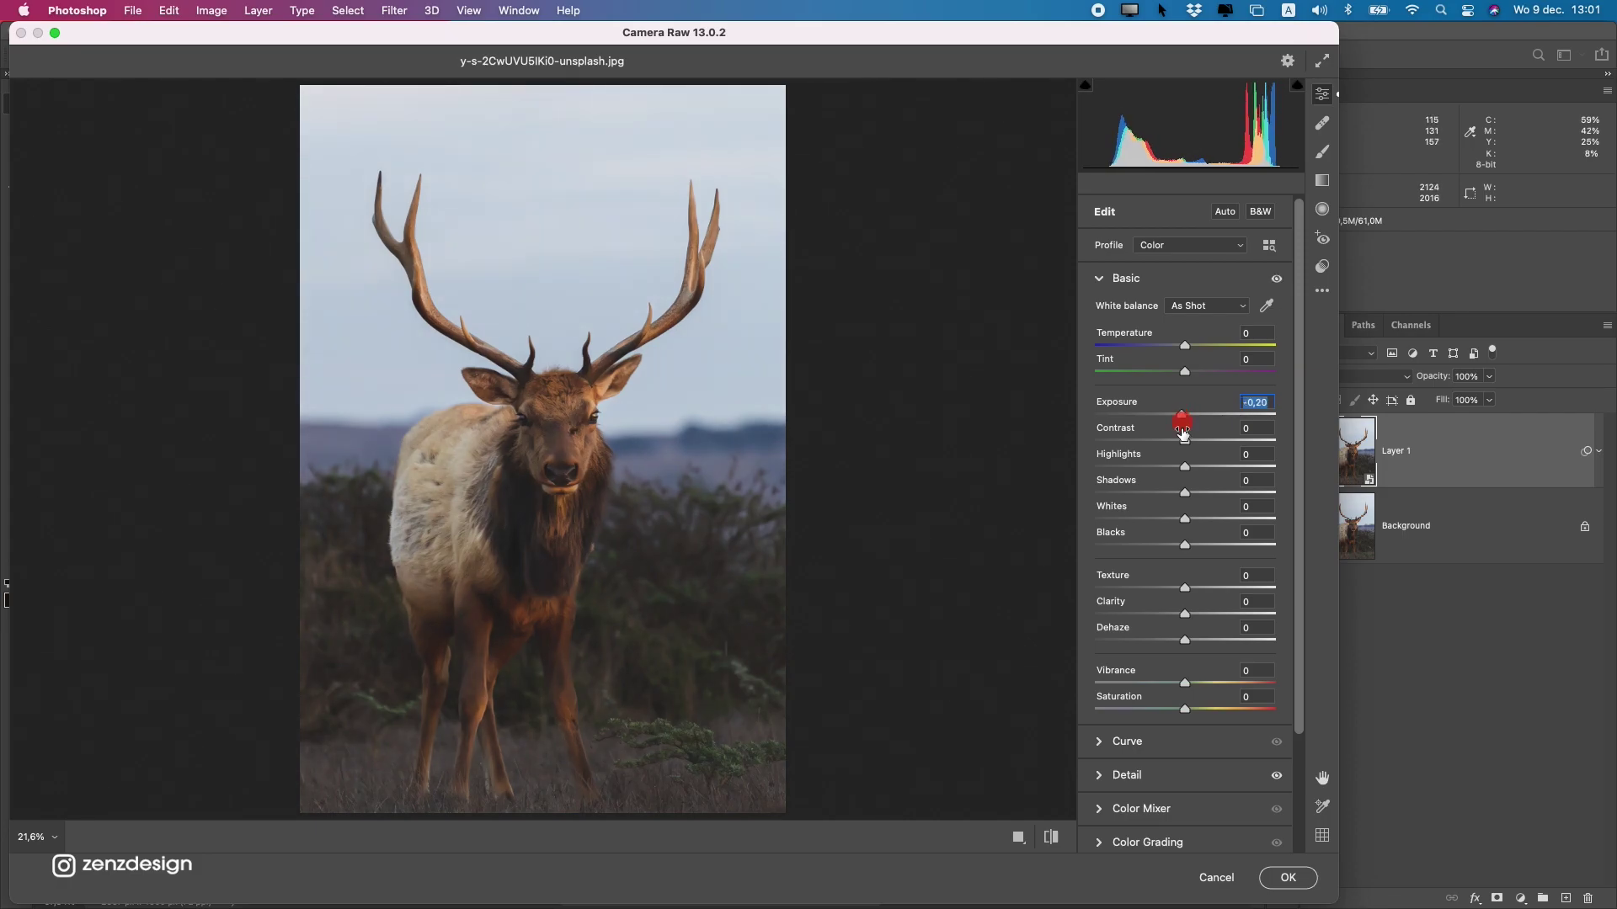
{"action": "left_click_drag", "start_coordinate": [1187, 523], "coordinate": [1170, 519]}
{"action": "left_click_drag", "start_coordinate": [1191, 444], "coordinate": [1131, 471]}
Raise Texture to +8 and Clarity to +4, check the elk's face at 100%, and apply the Camera Raw filter.
{"action": "left_click_drag", "start_coordinate": [1299, 565], "coordinate": [1316, 636]}
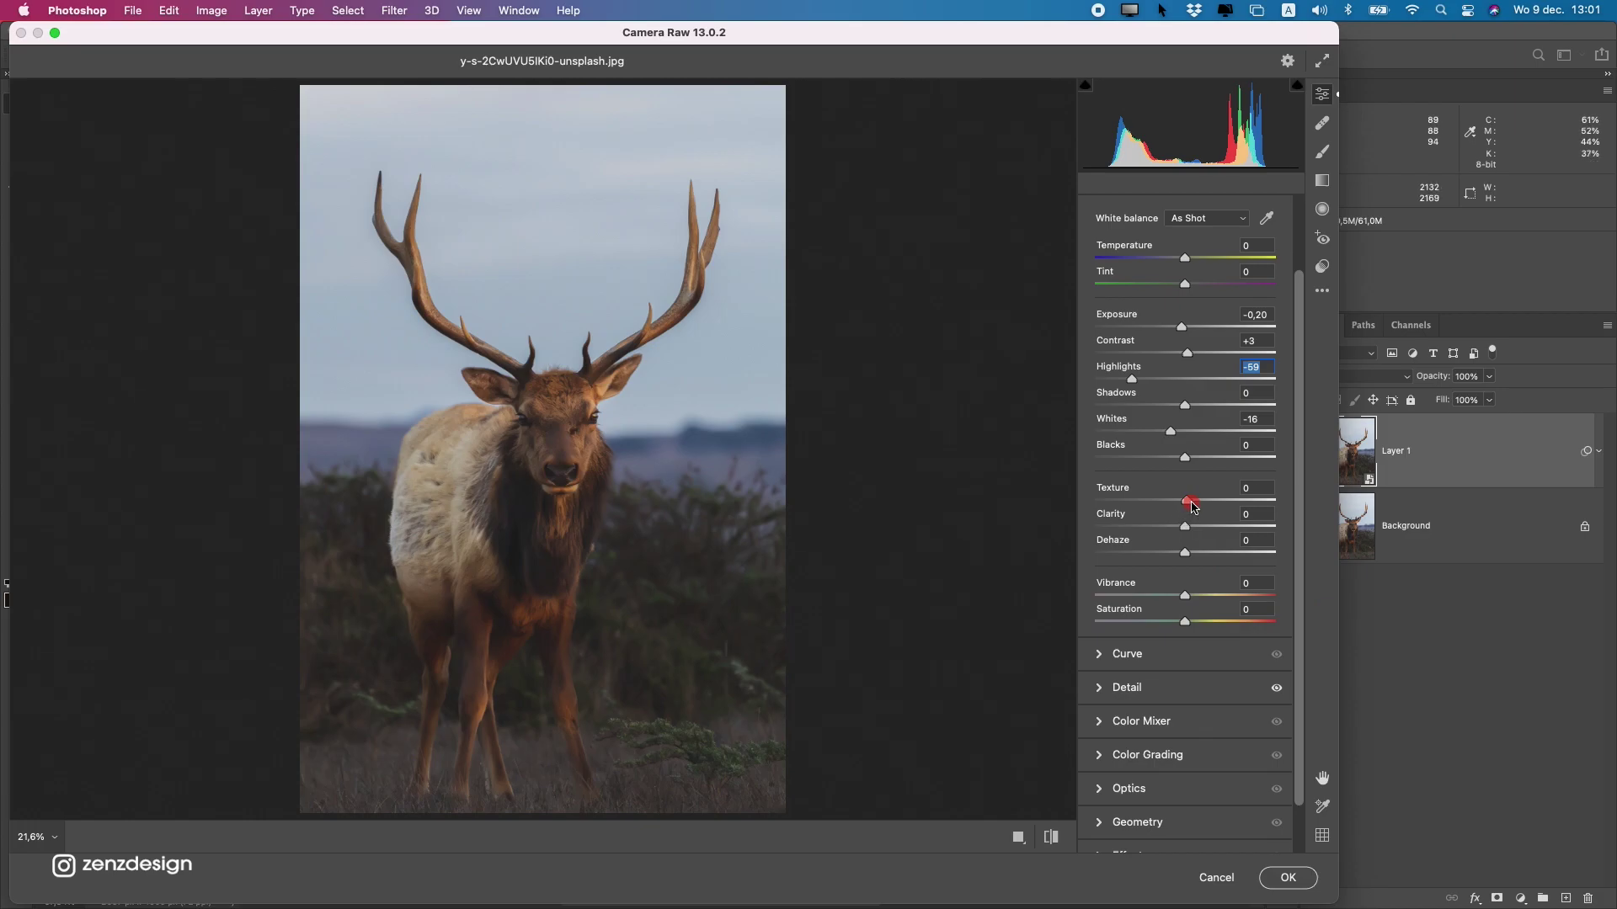
{"action": "left_click_drag", "start_coordinate": [1198, 506], "coordinate": [1189, 535]}
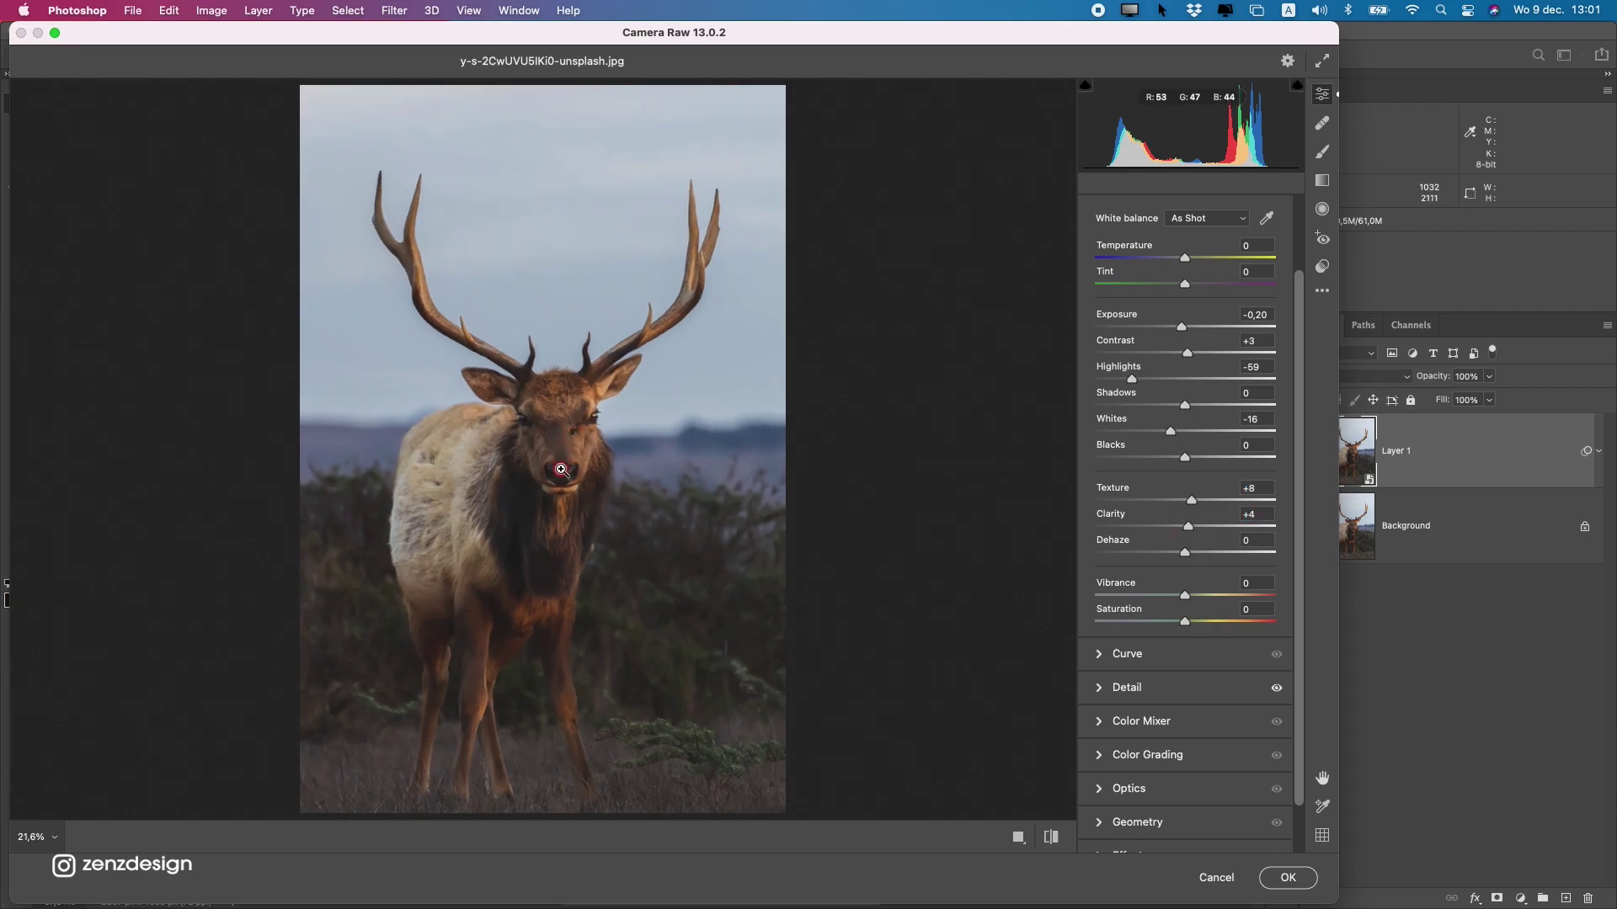
{"action": "left_click", "coordinate": [560, 473]}
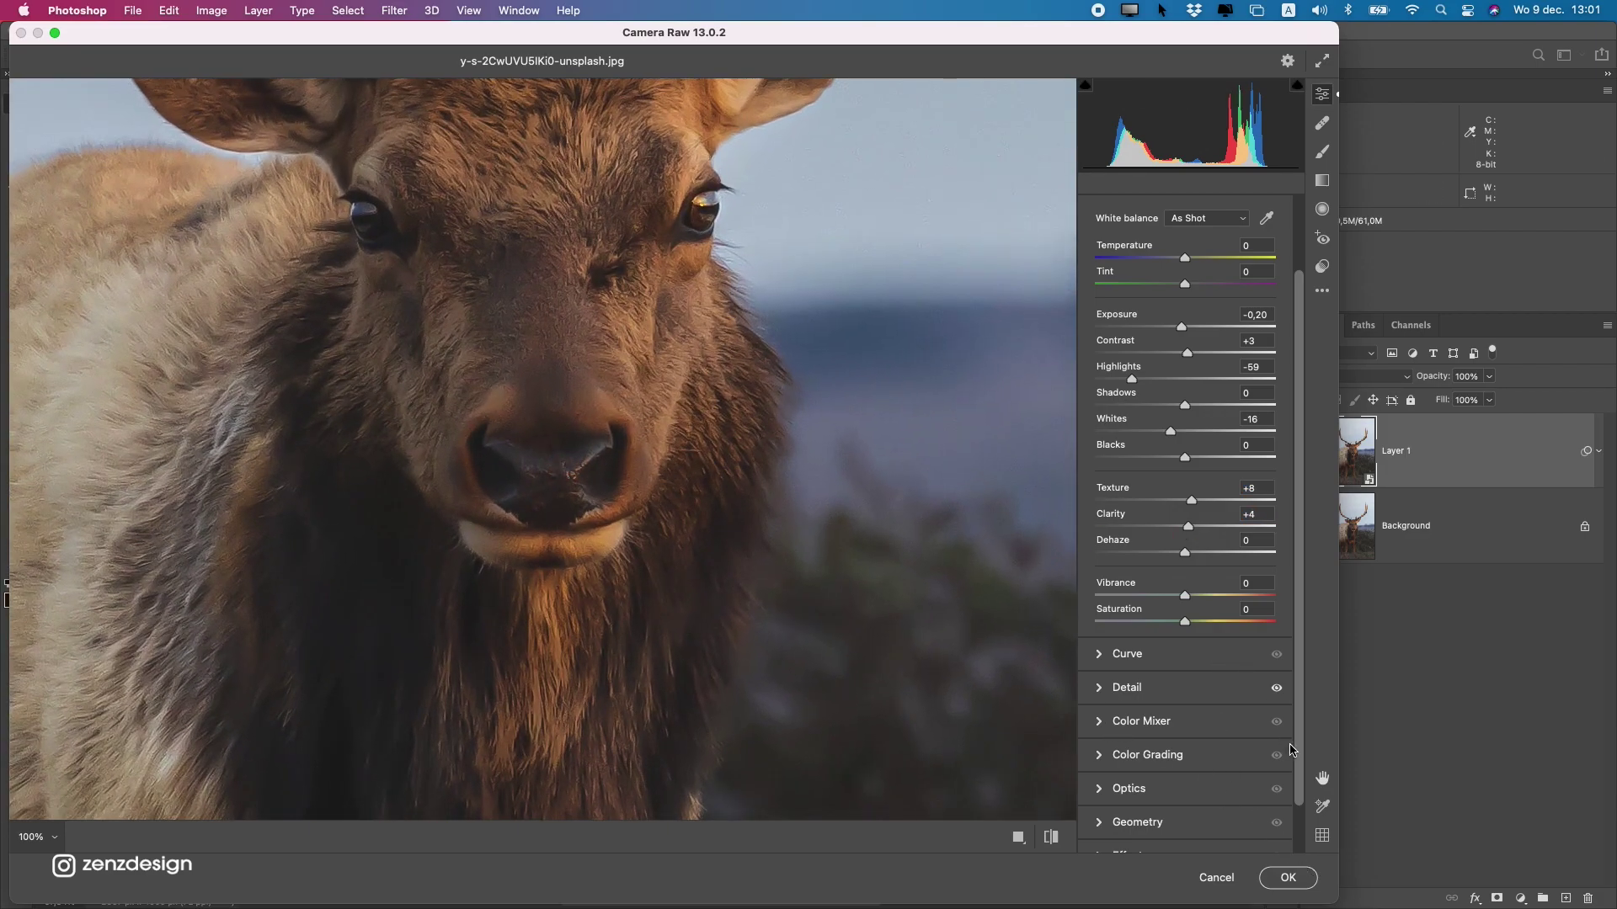
{"action": "left_click", "coordinate": [1287, 879]}
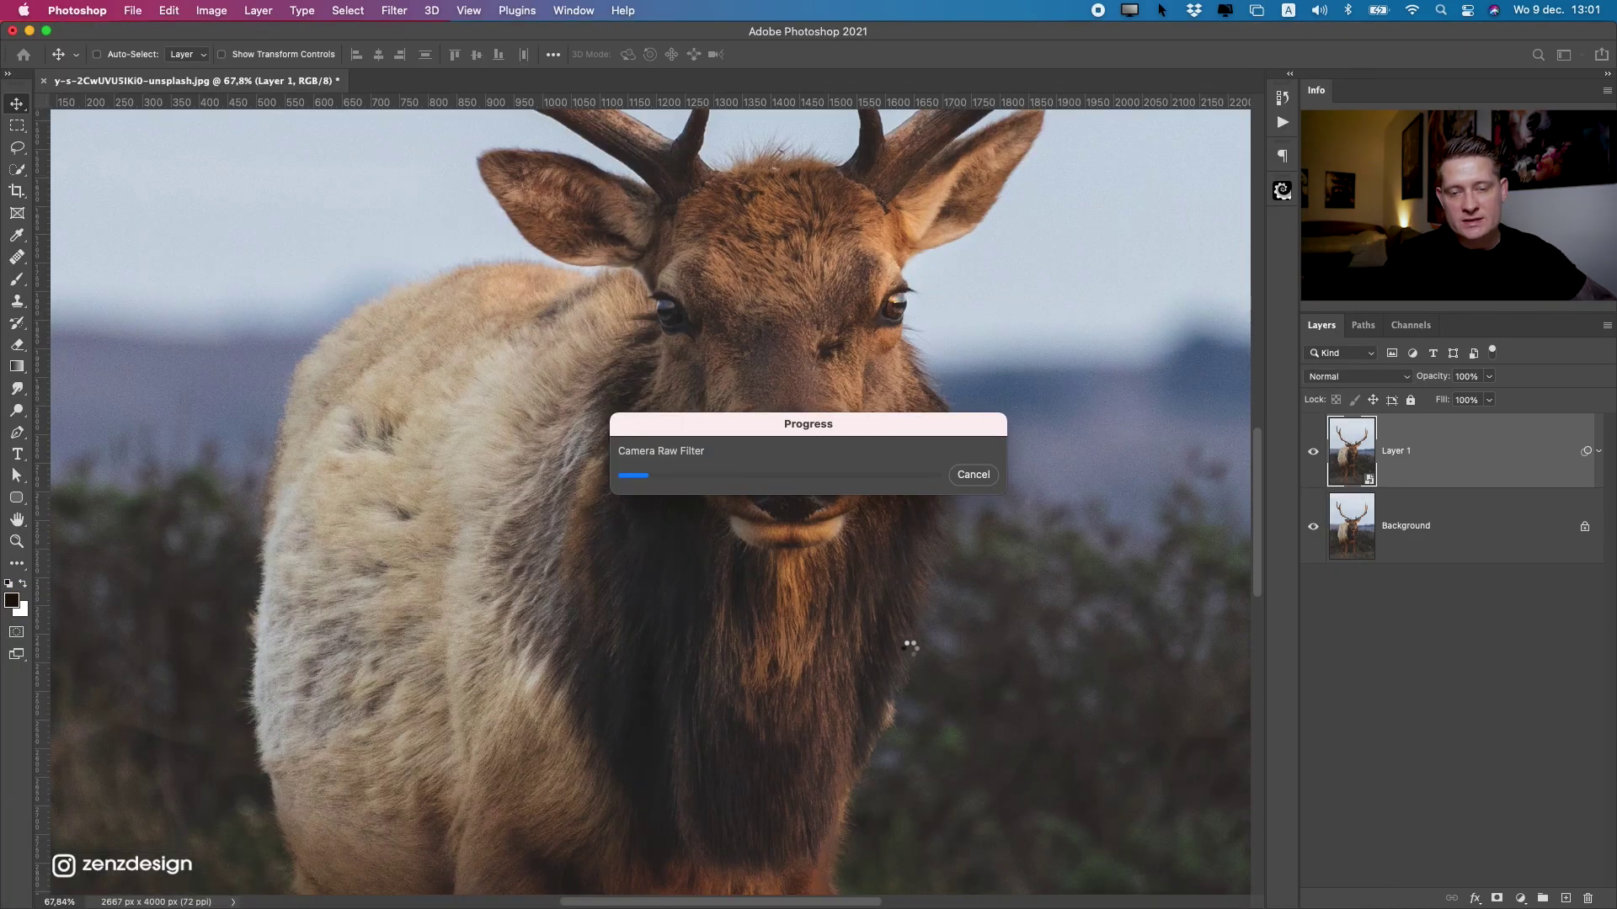
Inspect the filtered elk at several zoom levels and compare it with the original by toggling the smart object's visibility.
{"action": "scroll", "coordinate": [758, 426], "scroll_direction": "down", "scroll_amount": 5}
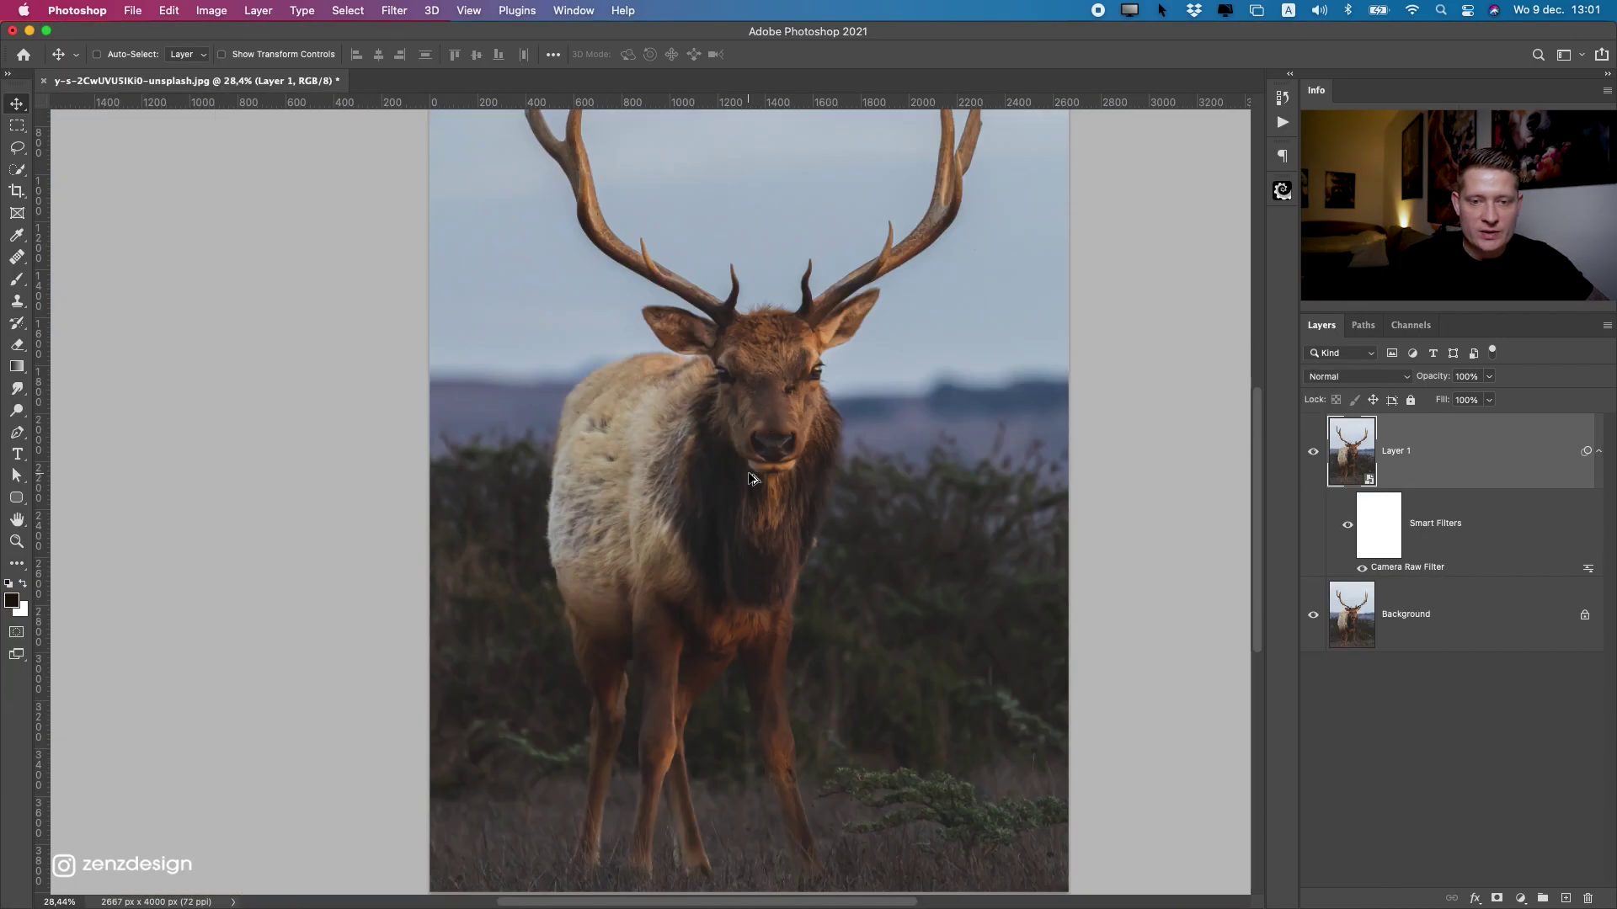
{"action": "scroll", "coordinate": [756, 473], "scroll_direction": "up", "scroll_amount": 2}
{"action": "scroll", "coordinate": [840, 362], "scroll_direction": "down", "scroll_amount": 2}
{"action": "scroll", "coordinate": [855, 447], "scroll_direction": "up", "scroll_amount": 5}
{"action": "scroll", "coordinate": [613, 443], "scroll_direction": "down", "scroll_amount": 5}
{"action": "scroll", "coordinate": [613, 444], "scroll_direction": "up", "scroll_amount": 3}
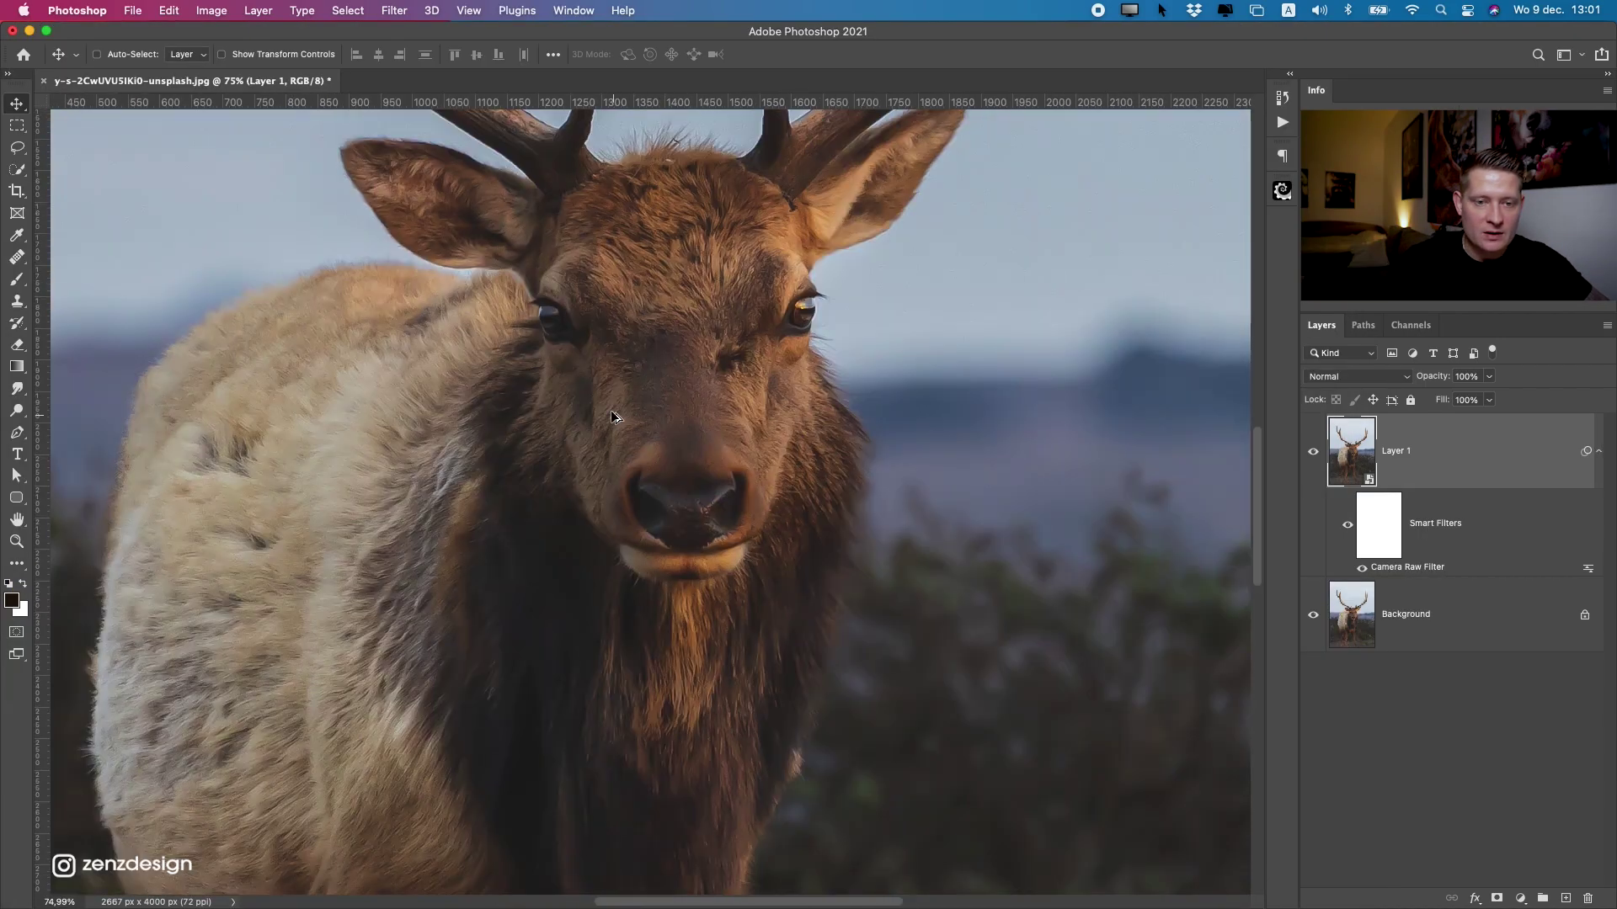
{"action": "scroll", "coordinate": [589, 434], "scroll_direction": "down", "scroll_amount": 3}
{"action": "left_click", "coordinate": [1315, 448]}
{"action": "left_click", "coordinate": [1315, 449]}
{"action": "scroll", "coordinate": [627, 490], "scroll_direction": "down", "scroll_amount": 1}
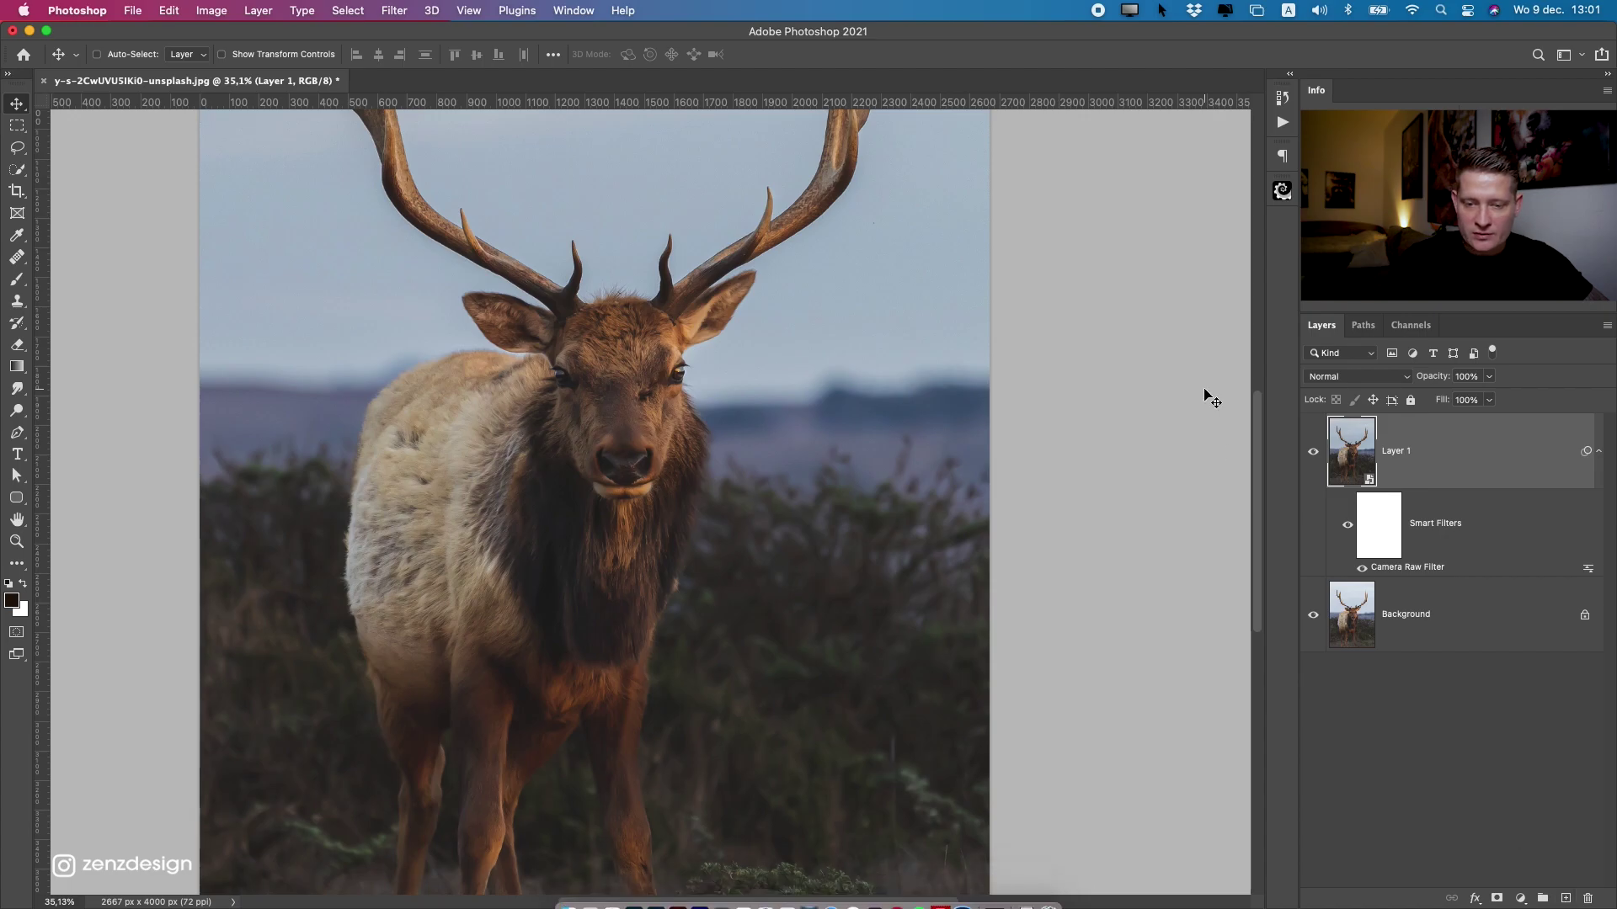
Add a new layer above the smart object, fill it with gray, and set its blend mode to Overlay.
{"action": "left_click", "coordinate": [1565, 898]}
{"action": "left_click", "coordinate": [211, 11]}
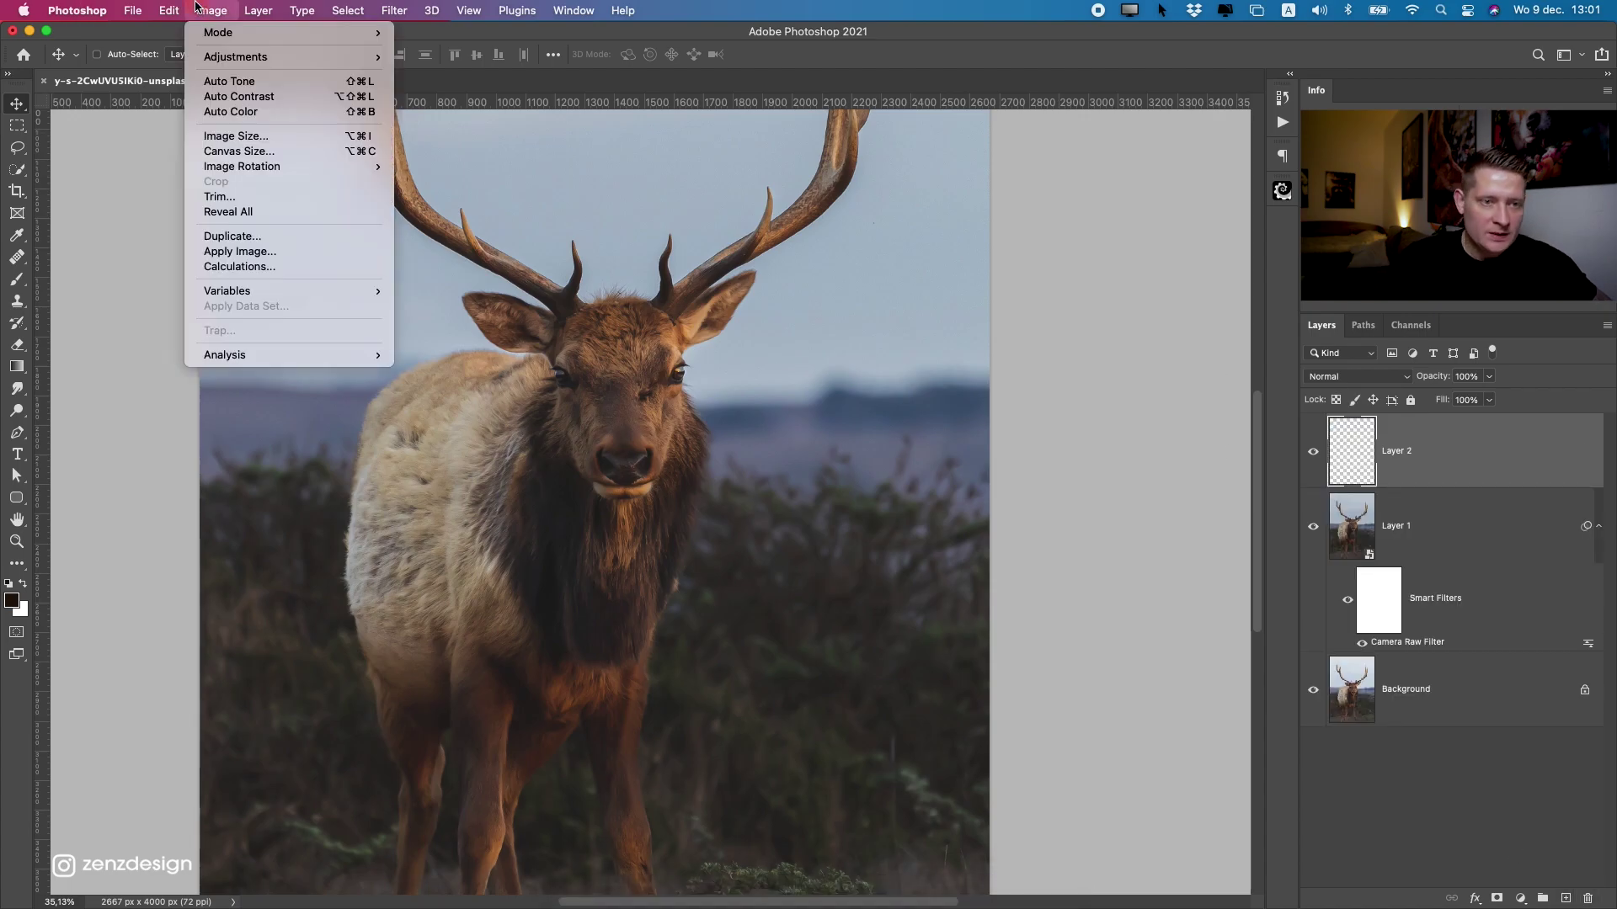
{"action": "left_click", "coordinate": [235, 277]}
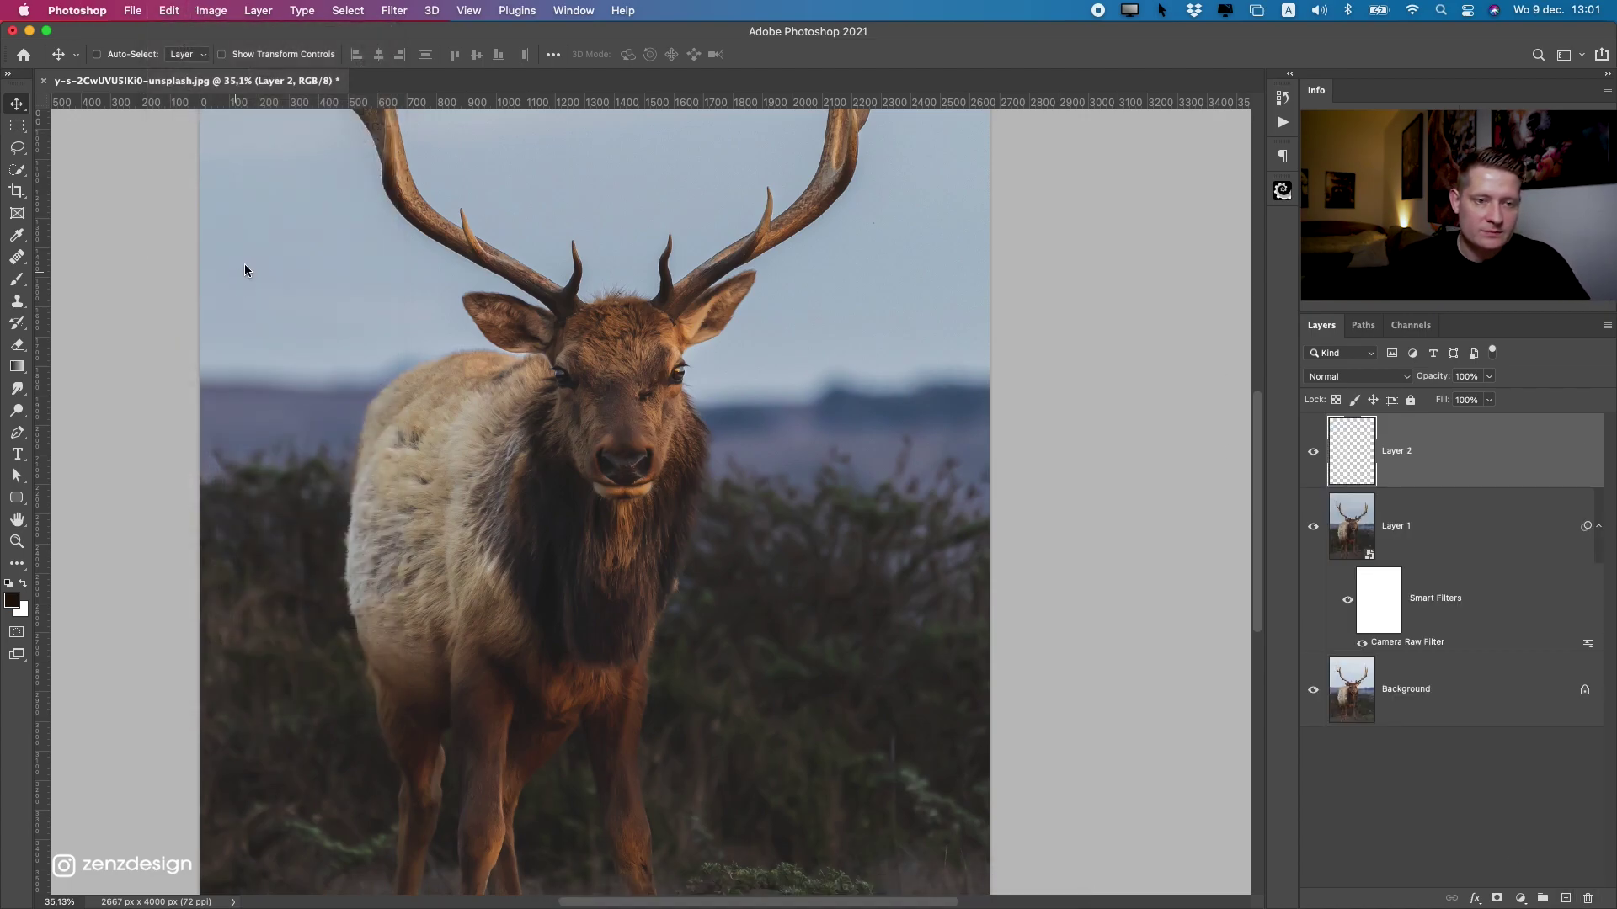
{"action": "key", "text": "Return"}
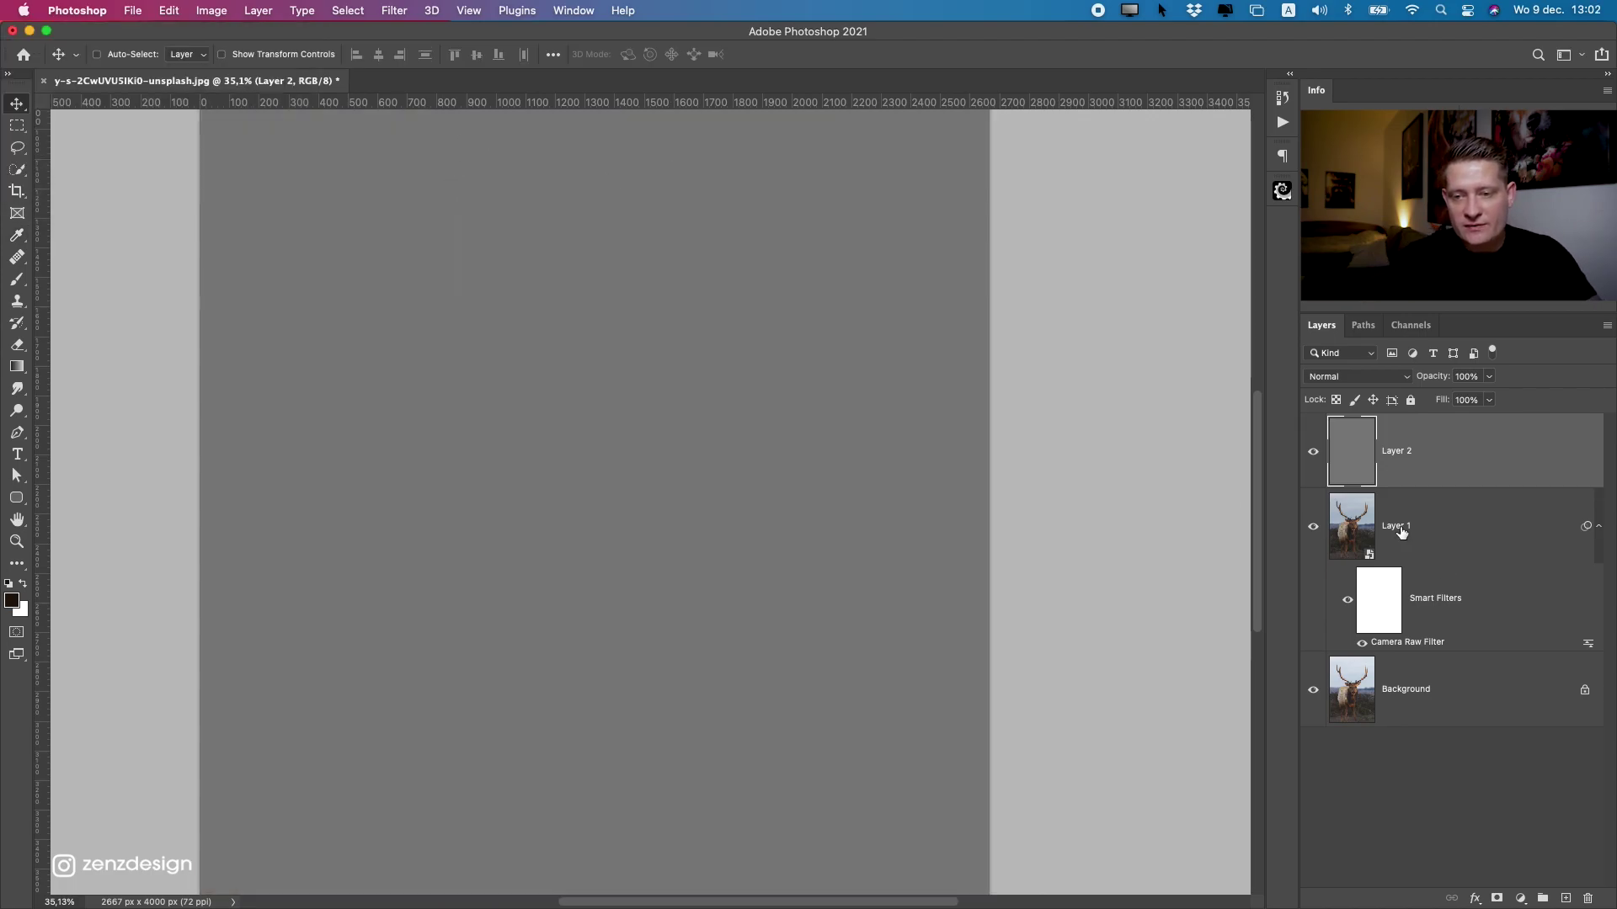
{"action": "left_click", "coordinate": [1351, 378]}
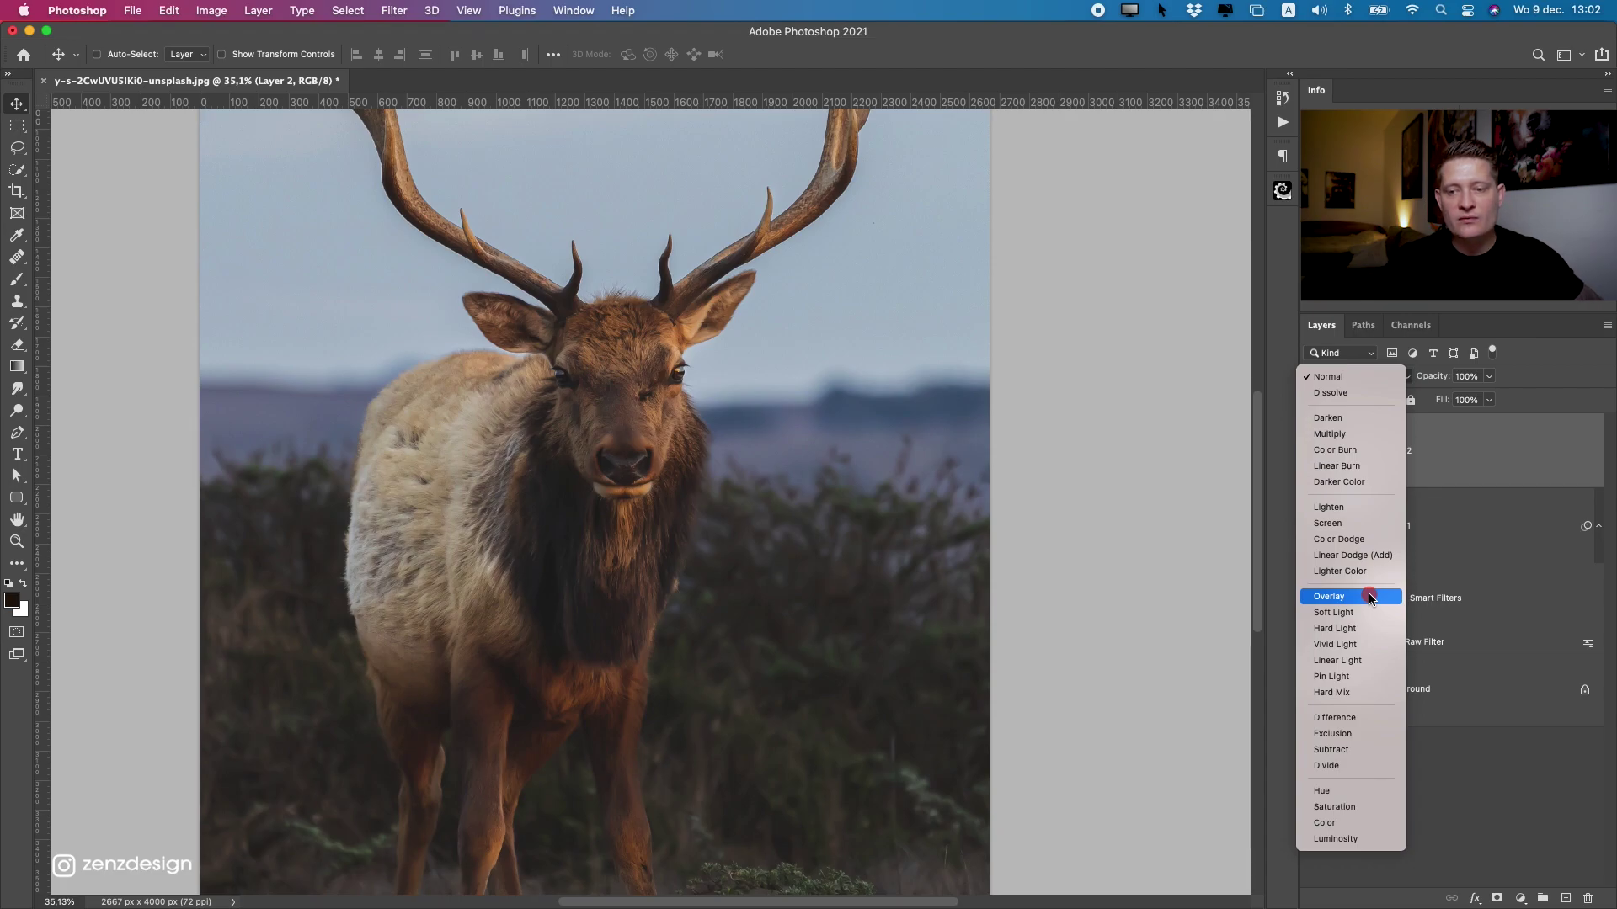
{"action": "left_click", "coordinate": [1370, 598]}
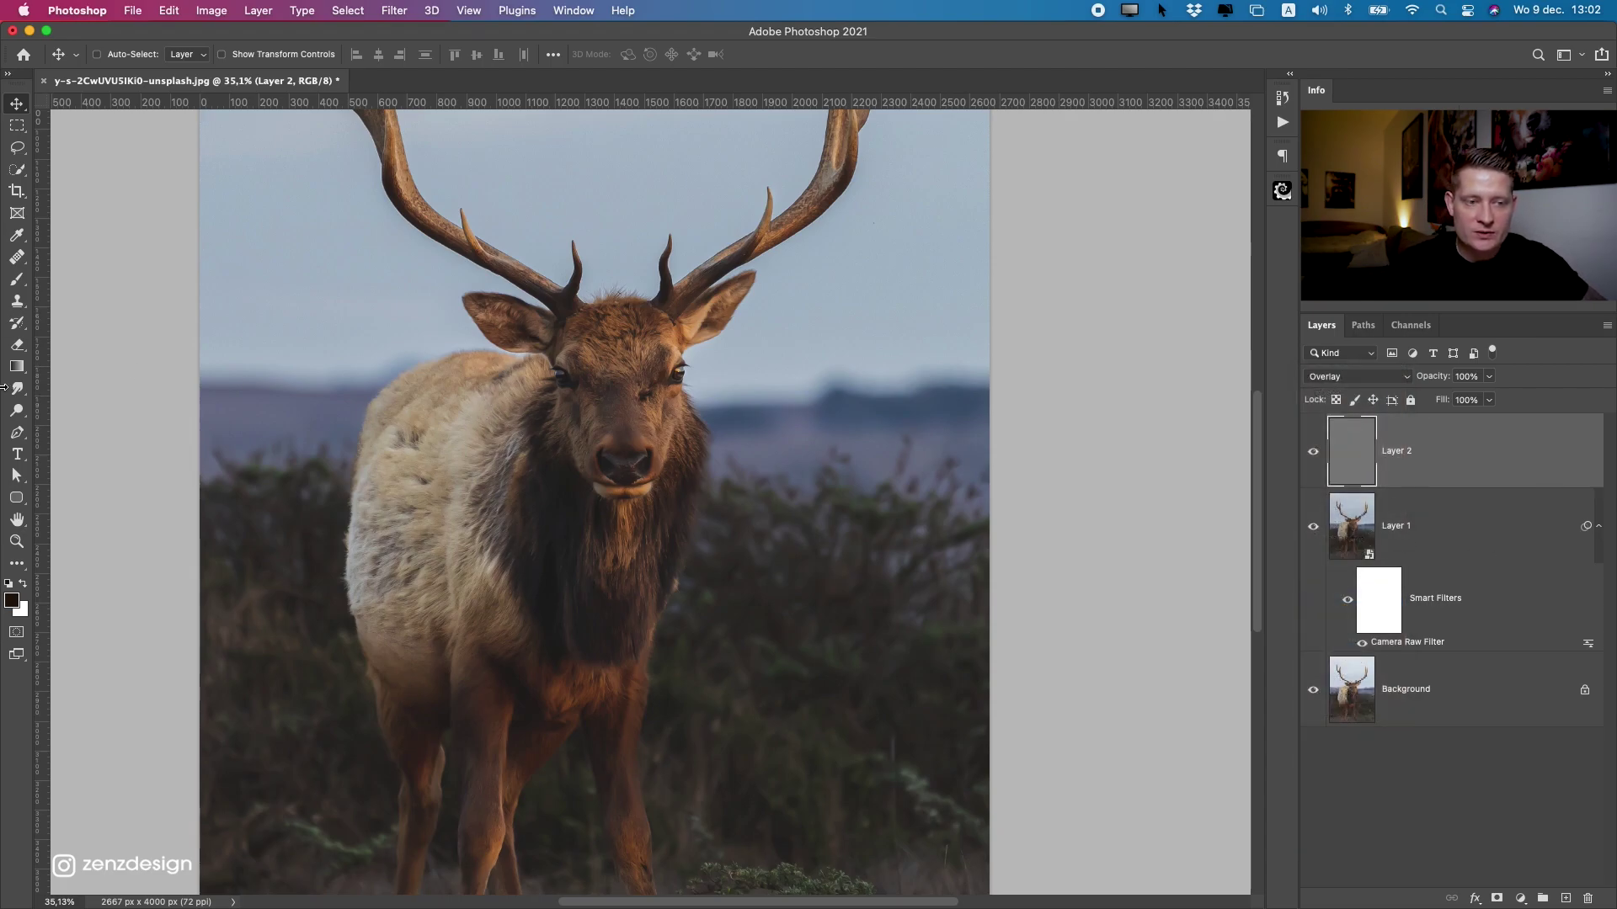
Burn the fur on the elk's flank and shoulder with a 400 px brush, Midtones range and 16% exposure.
{"action": "left_click", "coordinate": [12, 416]}
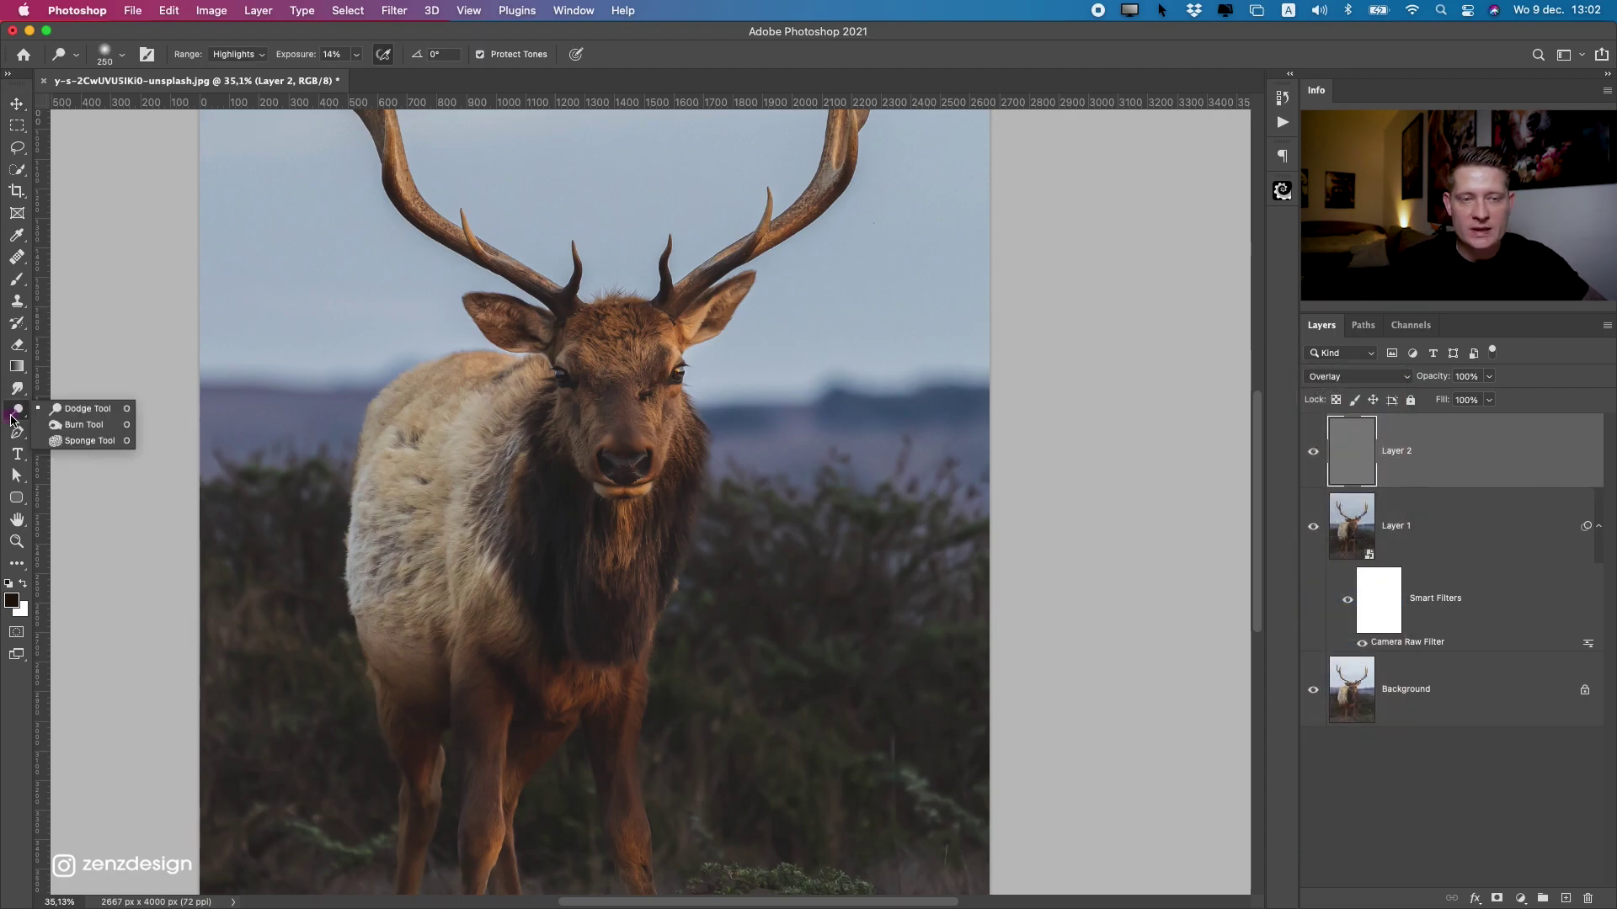
{"action": "left_click", "coordinate": [106, 425]}
{"action": "scroll", "coordinate": [542, 518], "scroll_direction": "up", "scroll_amount": 3}
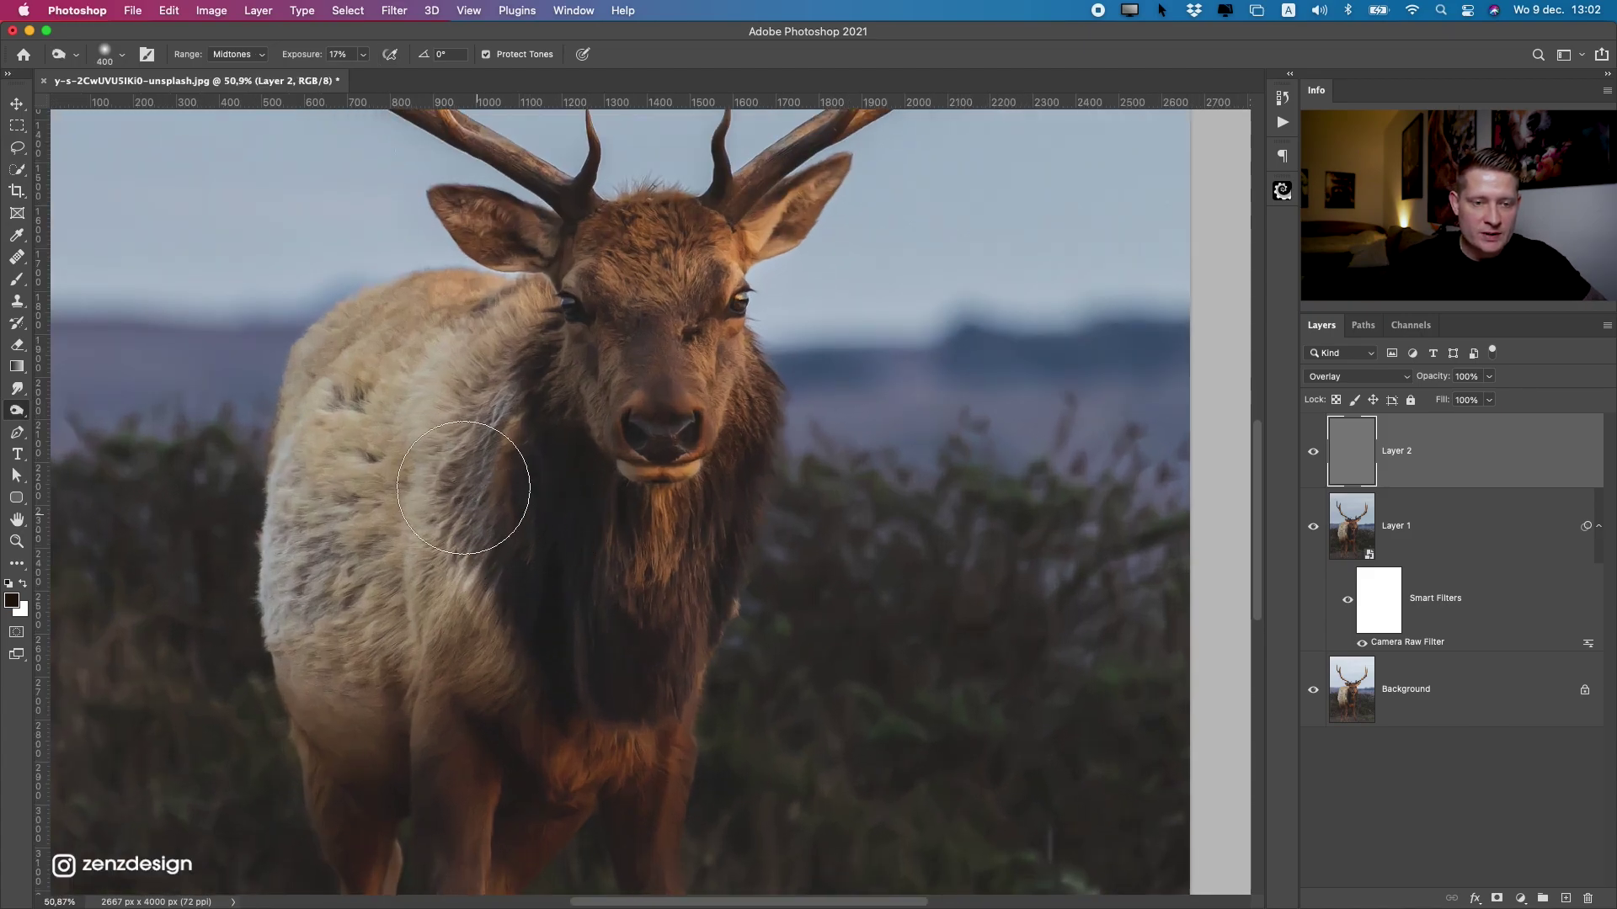
{"action": "left_click", "coordinate": [364, 53]}
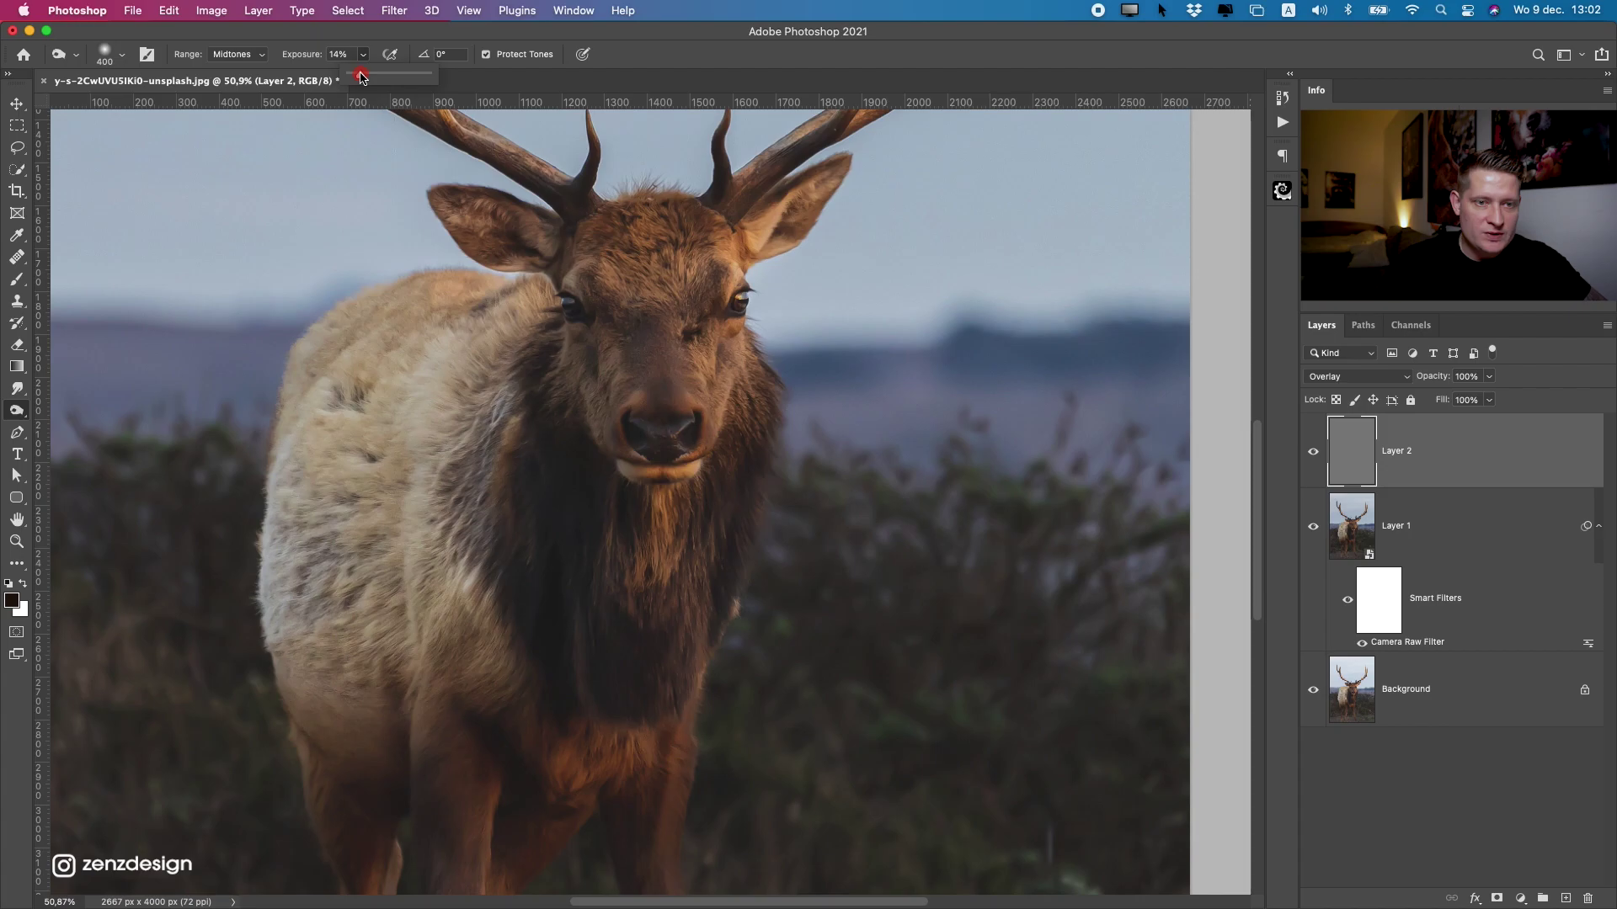
{"action": "left_click", "coordinate": [242, 58]}
{"action": "left_click", "coordinate": [241, 56]}
{"action": "mouse_move", "coordinate": [406, 497]}
{"action": "left_mouse_down"}
{"action": "mouse_move", "coordinate": [332, 704]}
{"action": "mouse_move", "coordinate": [468, 531]}
{"action": "mouse_move", "coordinate": [494, 638]}
{"action": "left_mouse_up"}
{"action": "mouse_move", "coordinate": [349, 530]}
{"action": "left_mouse_down"}
{"action": "mouse_move", "coordinate": [415, 397]}
{"action": "mouse_move", "coordinate": [572, 359]}
{"action": "mouse_move", "coordinate": [421, 432]}
{"action": "left_mouse_up"}
Reduce the burn brush to 175 px and darken the fur between the elk's shoulder and front legs.
{"action": "key", "text": "space"}
{"action": "left_click_drag", "start_coordinate": [511, 578], "coordinate": [510, 359]}
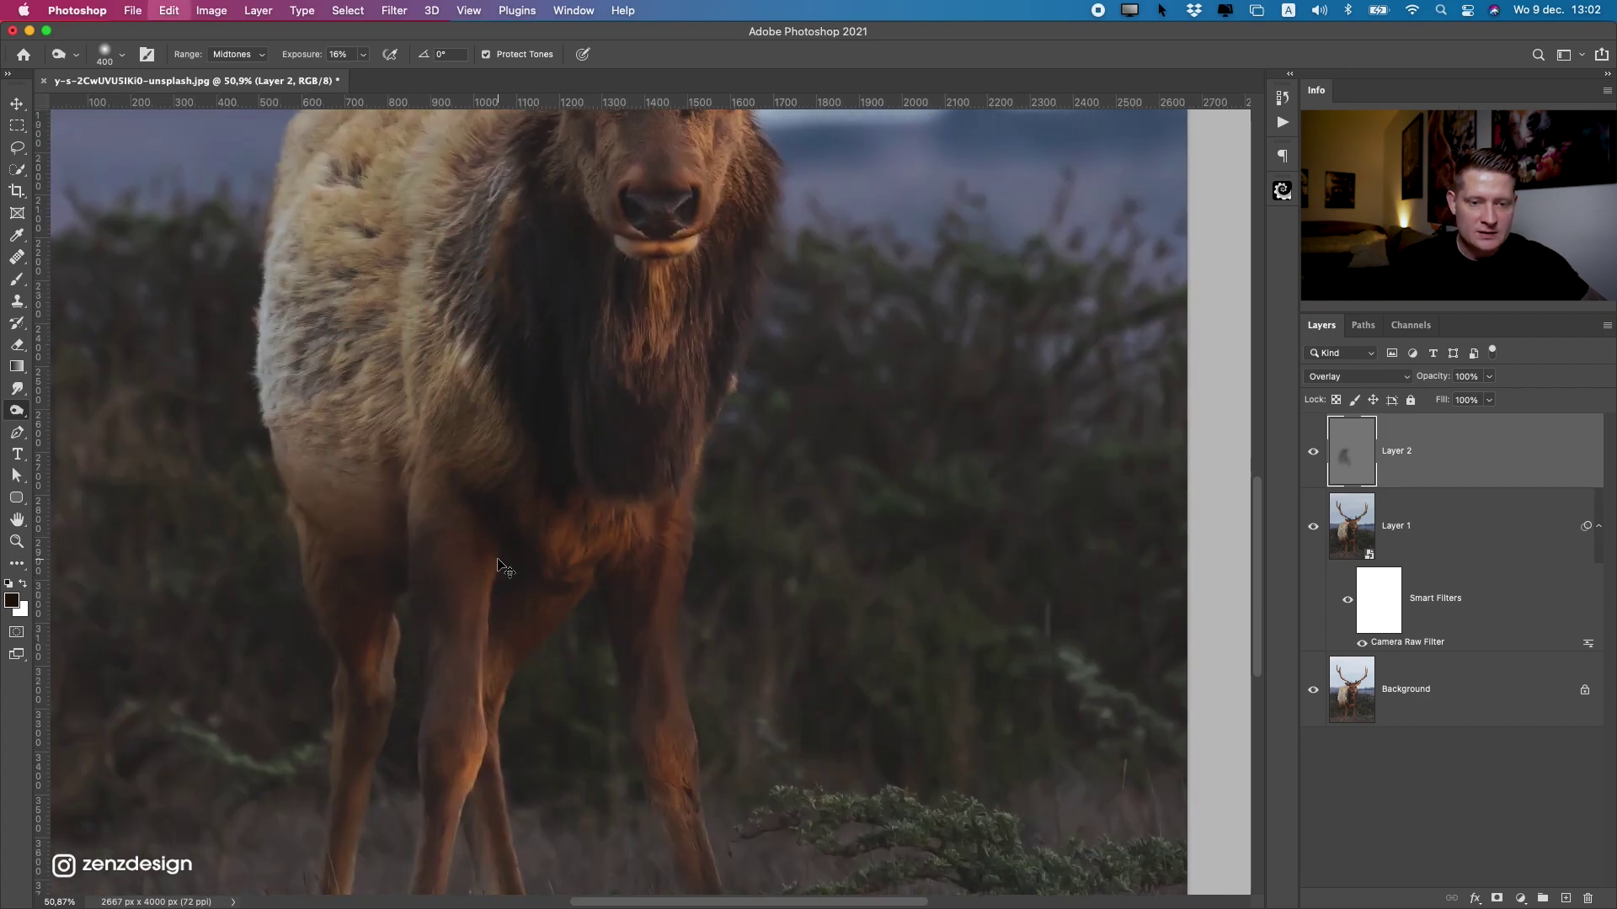
{"action": "key", "text": "bracketleft"}
{"action": "key", "text": "bracketleft"}
{"action": "key", "text": "bracketleft"}
{"action": "key", "text": "bracketleft"}
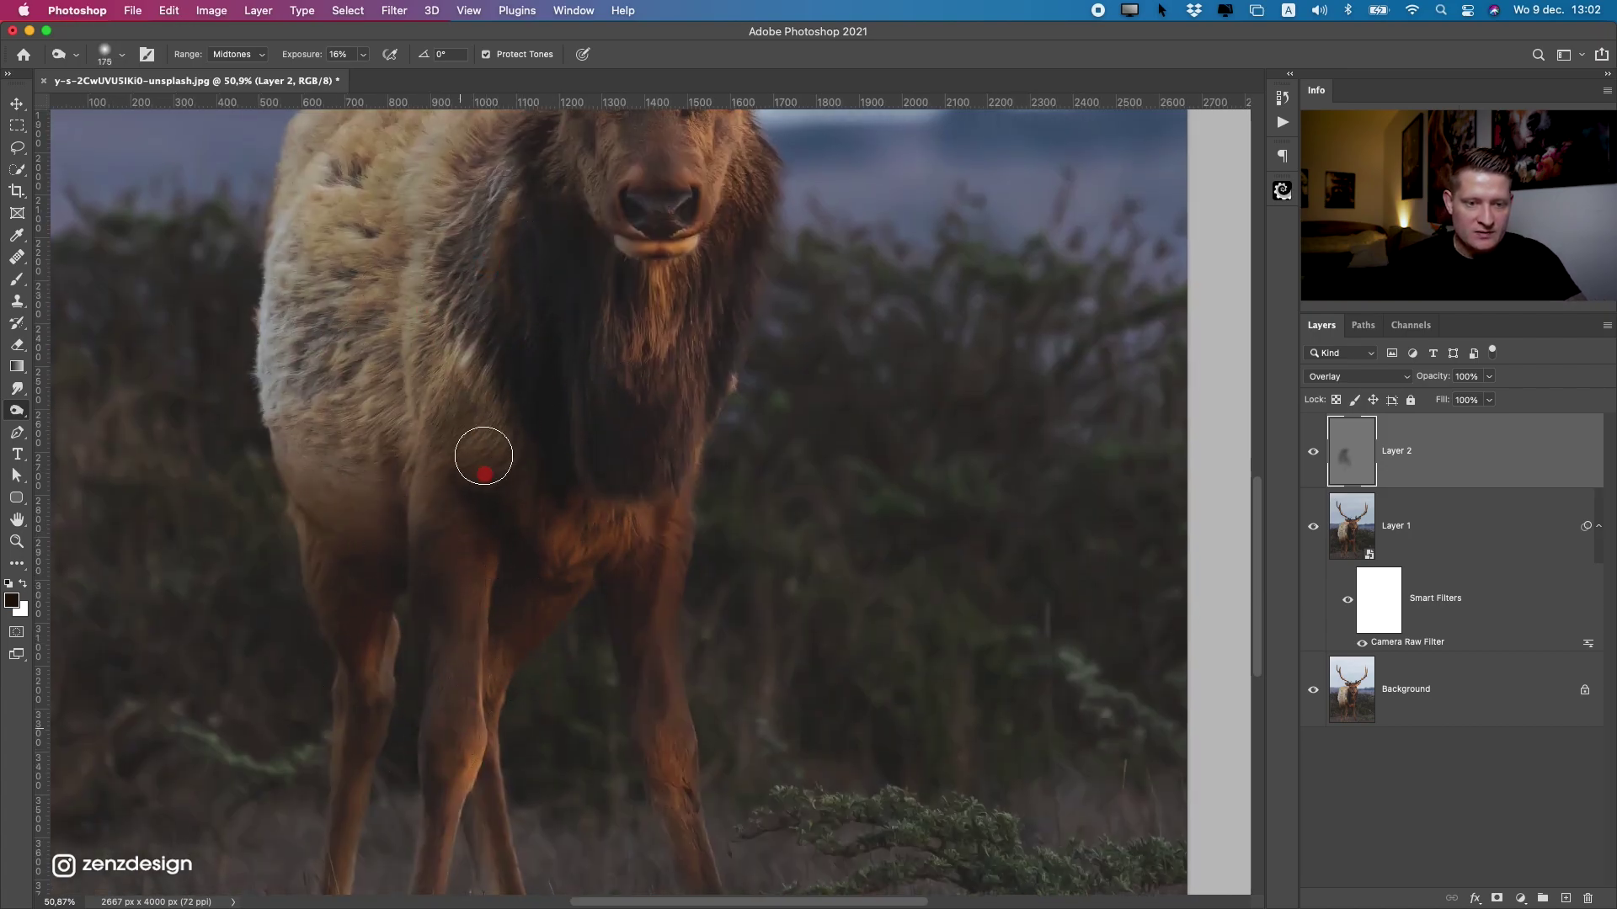
{"action": "scroll", "coordinate": [668, 454], "scroll_direction": "up", "scroll_amount": 5}
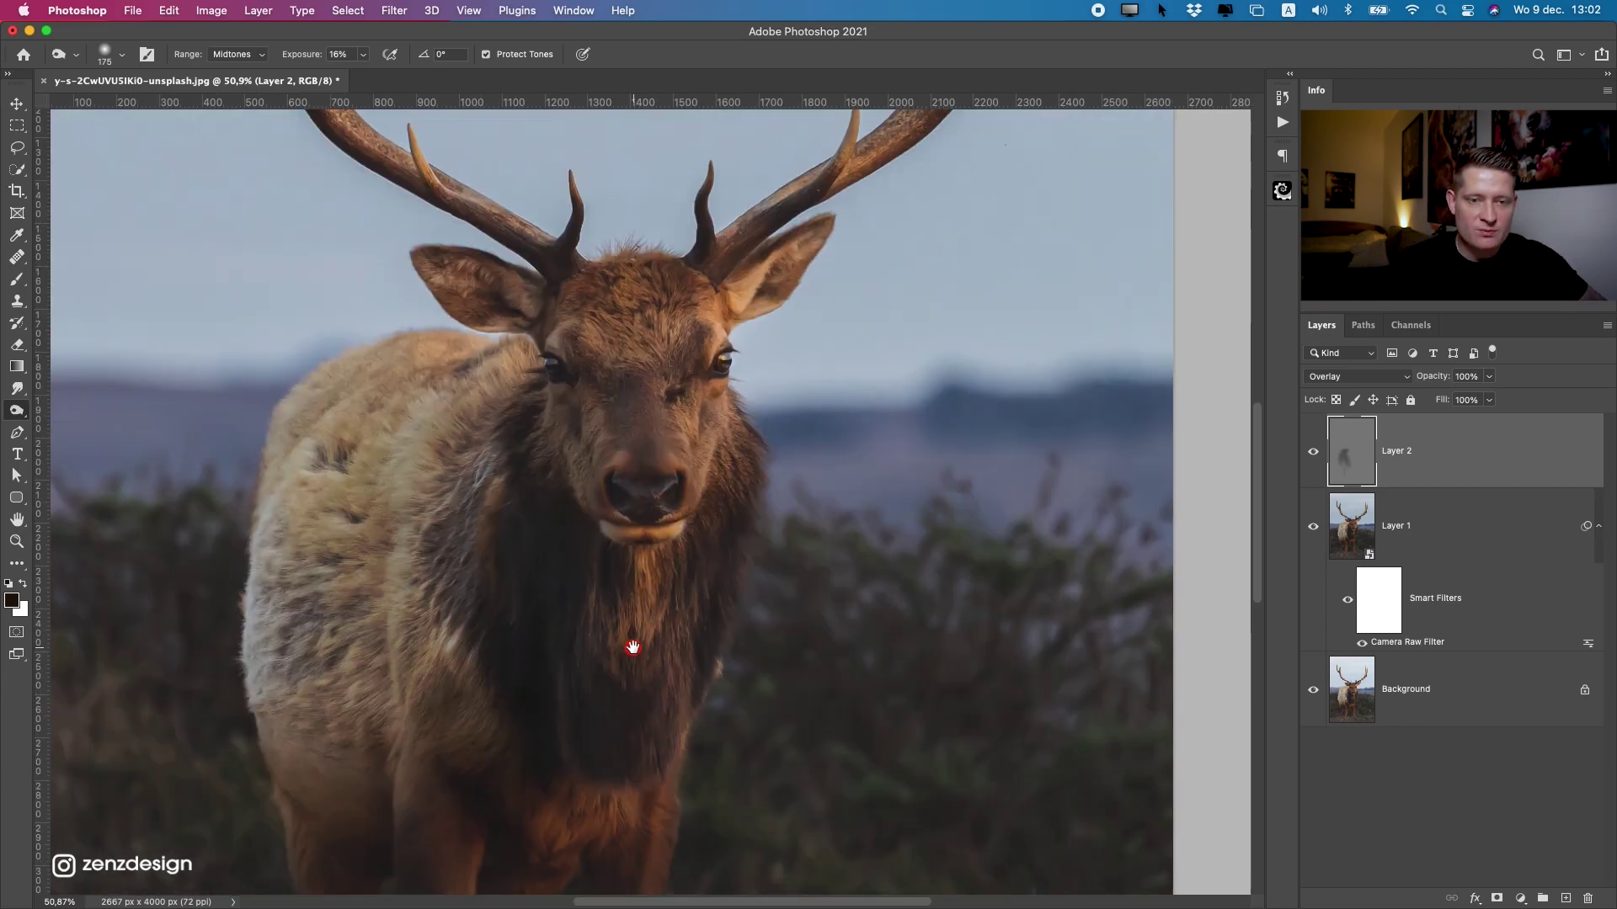
Lower the burn exposure to 6%, darken the shadows on the elk's face, neck and body, and compare with the burn layer hidden.
{"action": "left_click", "coordinate": [363, 55]}
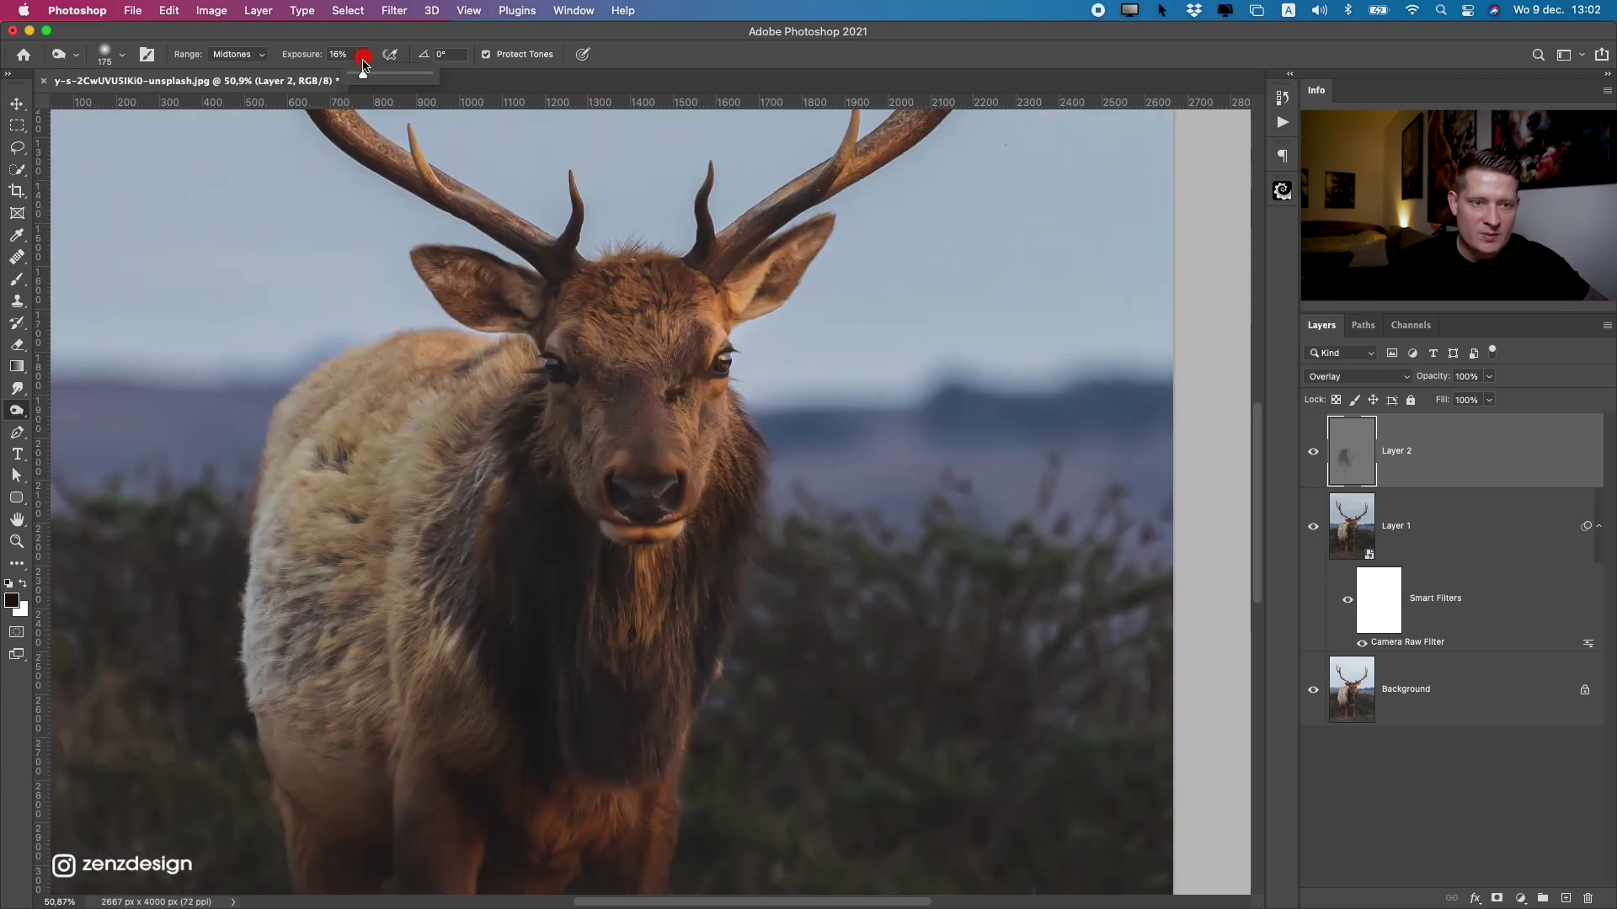
{"action": "mouse_move", "coordinate": [674, 421]}
{"action": "left_mouse_down"}
{"action": "mouse_move", "coordinate": [625, 306]}
{"action": "mouse_move", "coordinate": [647, 366]}
{"action": "mouse_move", "coordinate": [669, 328]}
{"action": "mouse_move", "coordinate": [633, 276]}
{"action": "mouse_move", "coordinate": [704, 276]}
{"action": "mouse_move", "coordinate": [634, 341]}
{"action": "mouse_move", "coordinate": [593, 313]}
{"action": "mouse_move", "coordinate": [609, 302]}
{"action": "mouse_move", "coordinate": [637, 328]}
{"action": "left_mouse_up"}
{"action": "left_click_drag", "start_coordinate": [567, 443], "coordinate": [686, 388]}
{"action": "mouse_move", "coordinate": [644, 572]}
{"action": "left_mouse_down"}
{"action": "mouse_move", "coordinate": [629, 625]}
{"action": "mouse_move", "coordinate": [642, 235]}
{"action": "left_mouse_up"}
{"action": "mouse_move", "coordinate": [523, 376]}
{"action": "left_mouse_down"}
{"action": "mouse_move", "coordinate": [455, 821]}
{"action": "mouse_move", "coordinate": [389, 237]}
{"action": "mouse_move", "coordinate": [431, 440]}
{"action": "left_mouse_up"}
{"action": "left_click_drag", "start_coordinate": [711, 317], "coordinate": [802, 604]}
{"action": "left_click_drag", "start_coordinate": [513, 627], "coordinate": [452, 562]}
{"action": "left_click_drag", "start_coordinate": [797, 330], "coordinate": [836, 334]}
{"action": "left_click", "coordinate": [1313, 452]}
{"action": "left_click", "coordinate": [1312, 452]}
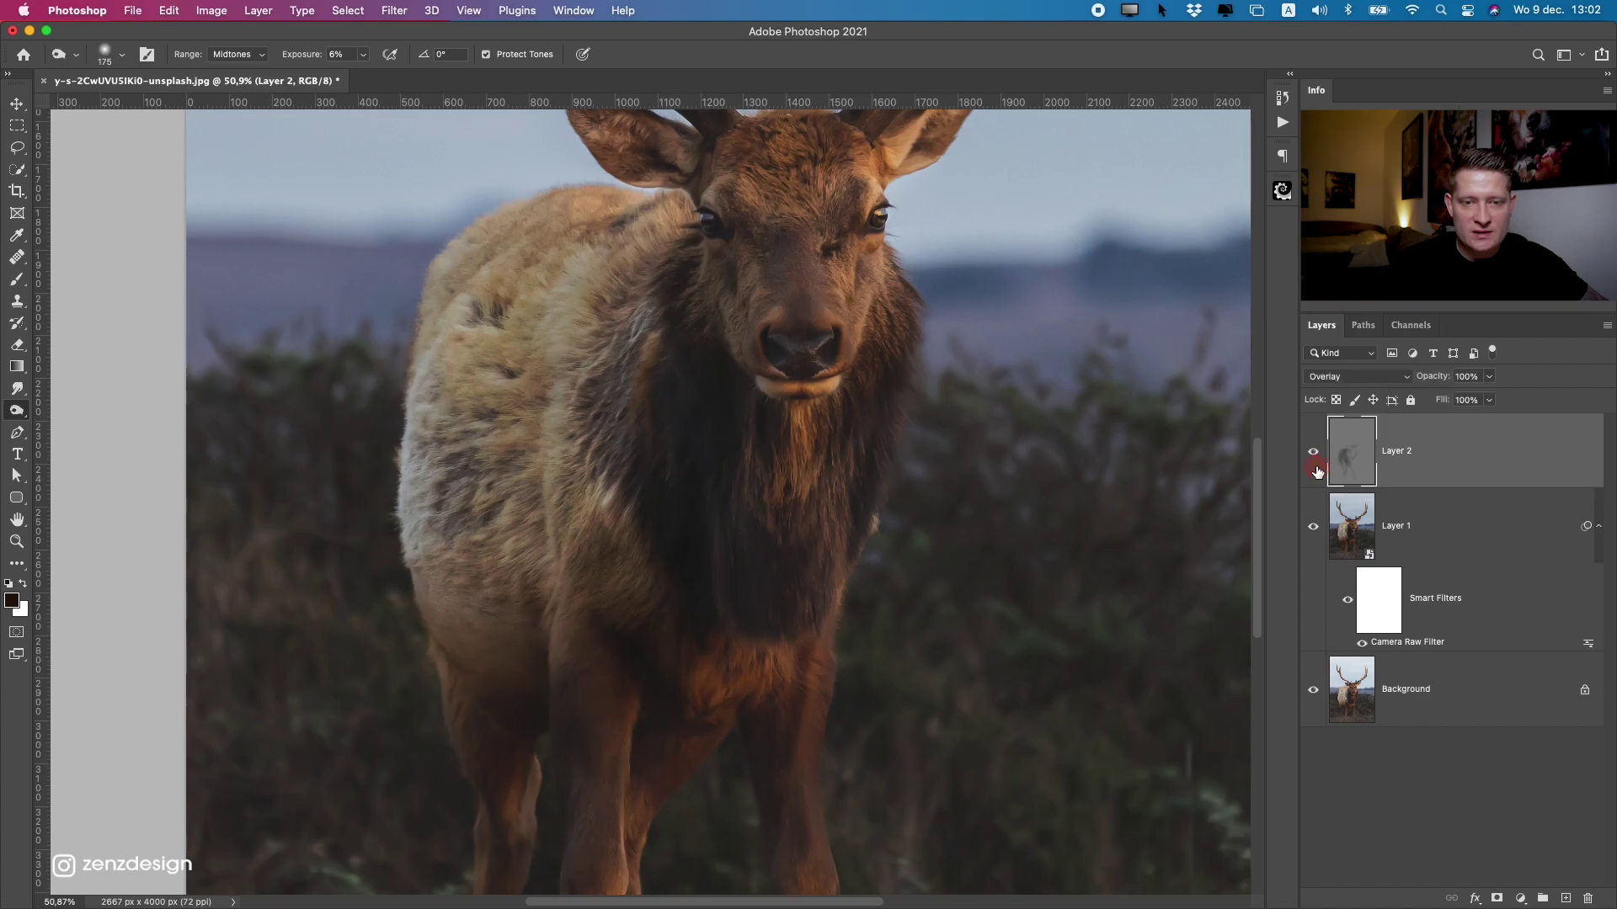
Burn the shaded parts of the antlers with a 70 px brush, and check the burn layer's effect on the full photo.
{"action": "scroll", "coordinate": [729, 469], "scroll_direction": "up", "scroll_amount": 8}
{"action": "scroll", "coordinate": [436, 262], "scroll_direction": "up", "scroll_amount": 3}
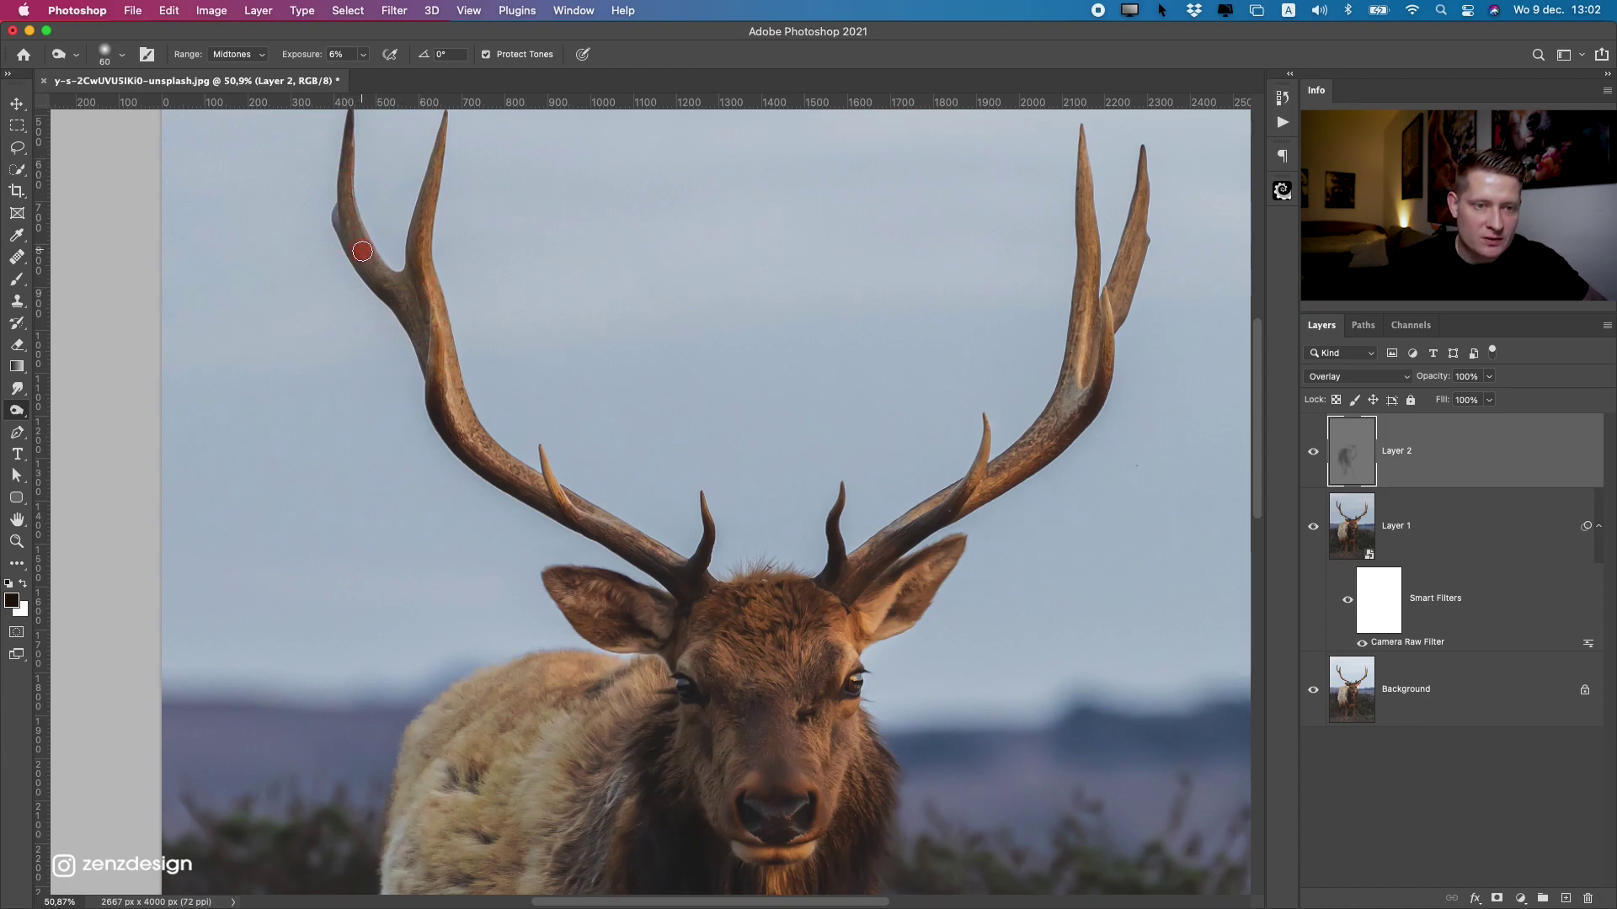
{"action": "left_click_drag", "start_coordinate": [454, 364], "coordinate": [506, 479]}
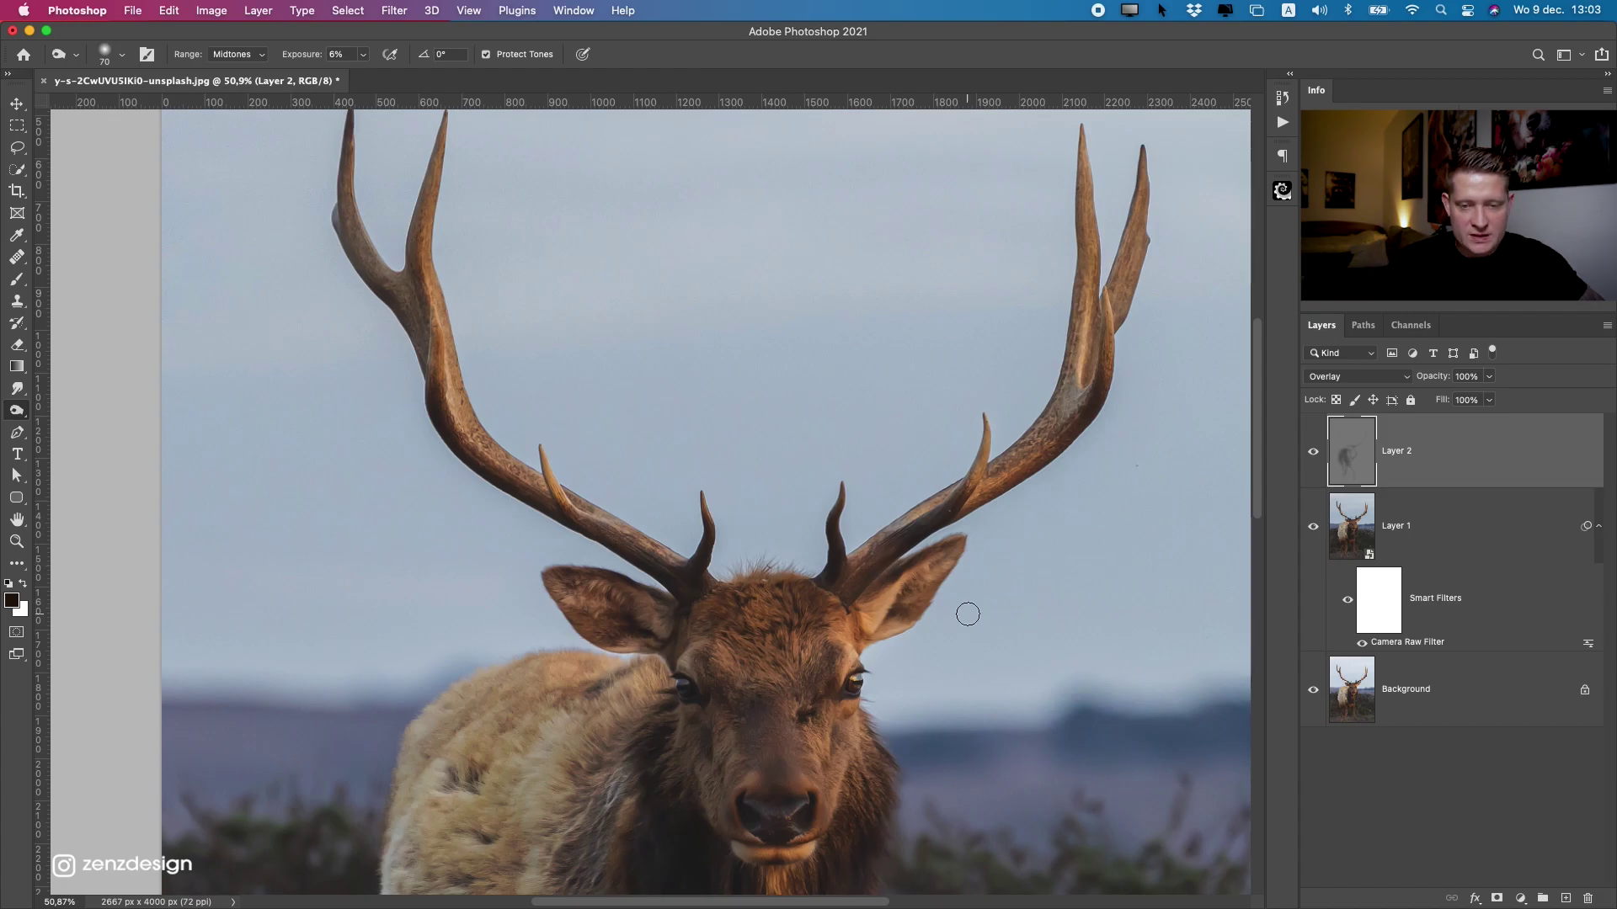
{"action": "scroll", "coordinate": [965, 615], "scroll_direction": "down", "scroll_amount": 10}
{"action": "scroll", "coordinate": [816, 482], "scroll_direction": "down", "scroll_amount": 5}
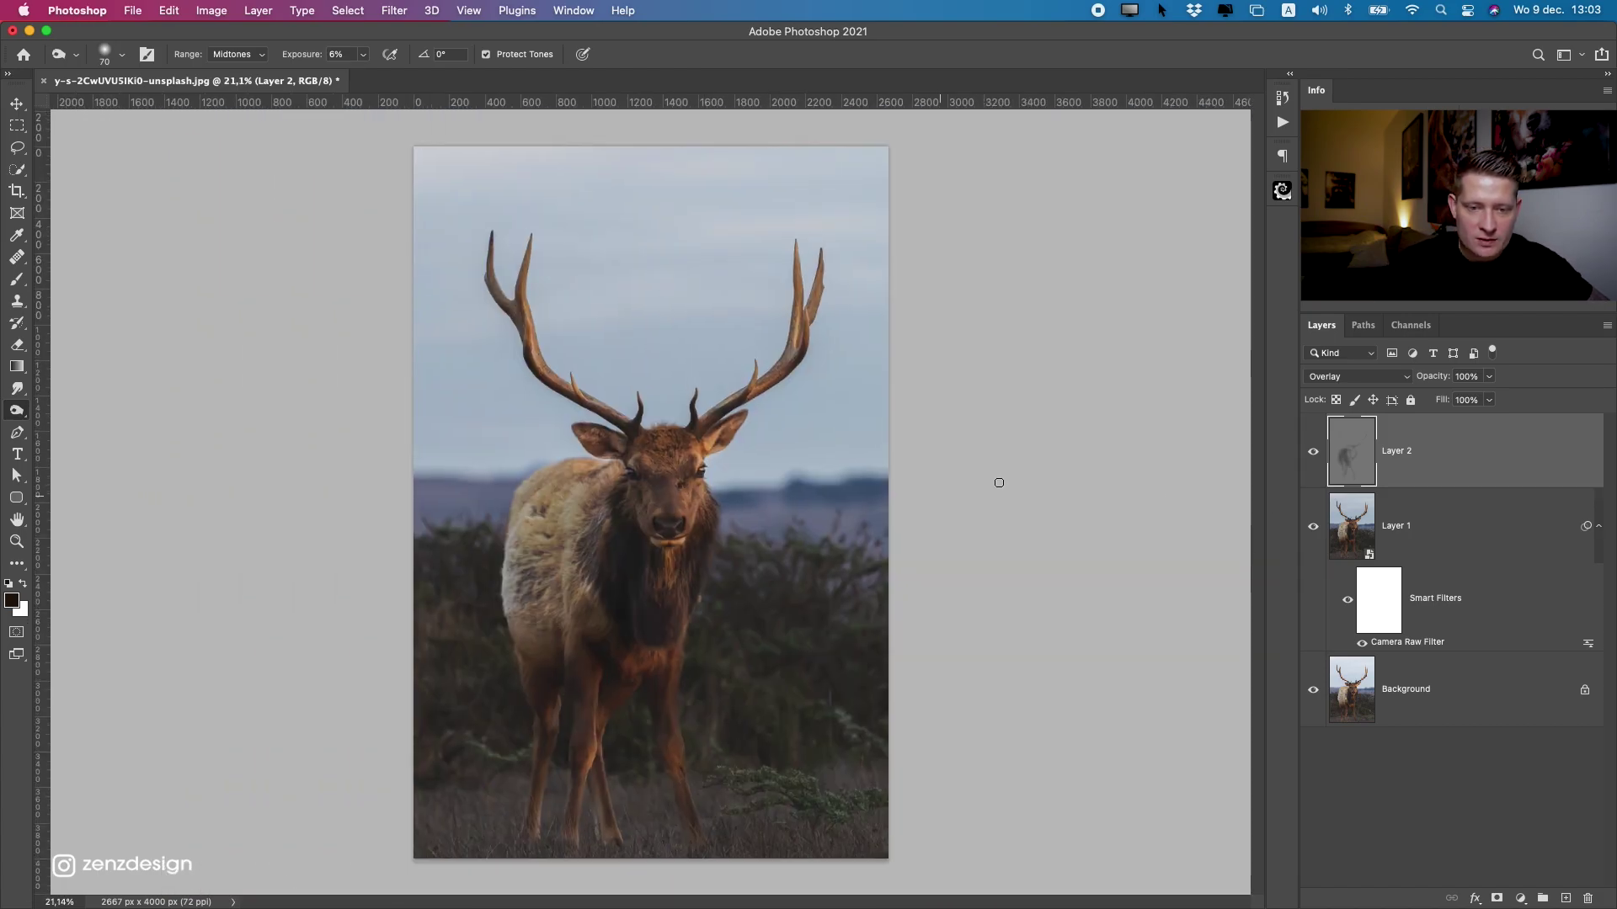
{"action": "left_click", "coordinate": [1312, 451]}
{"action": "left_click", "coordinate": [1312, 451]}
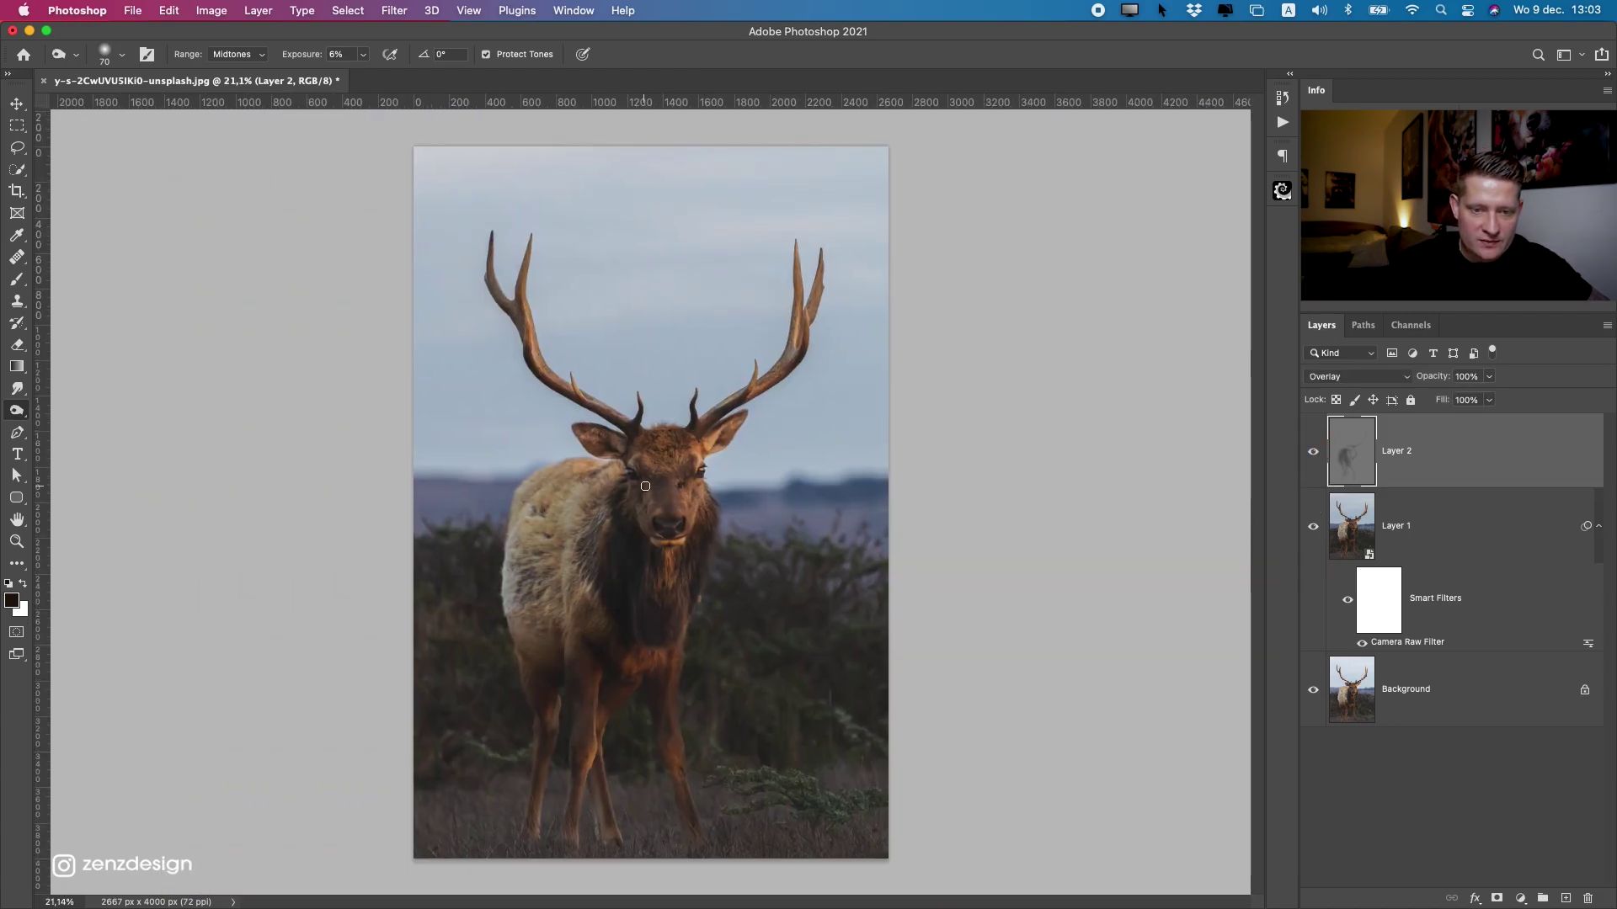
Add a second gray-filled layer above the burn layer and set it to Overlay for dodging.
{"action": "scroll", "coordinate": [645, 487], "scroll_direction": "up", "scroll_amount": 5}
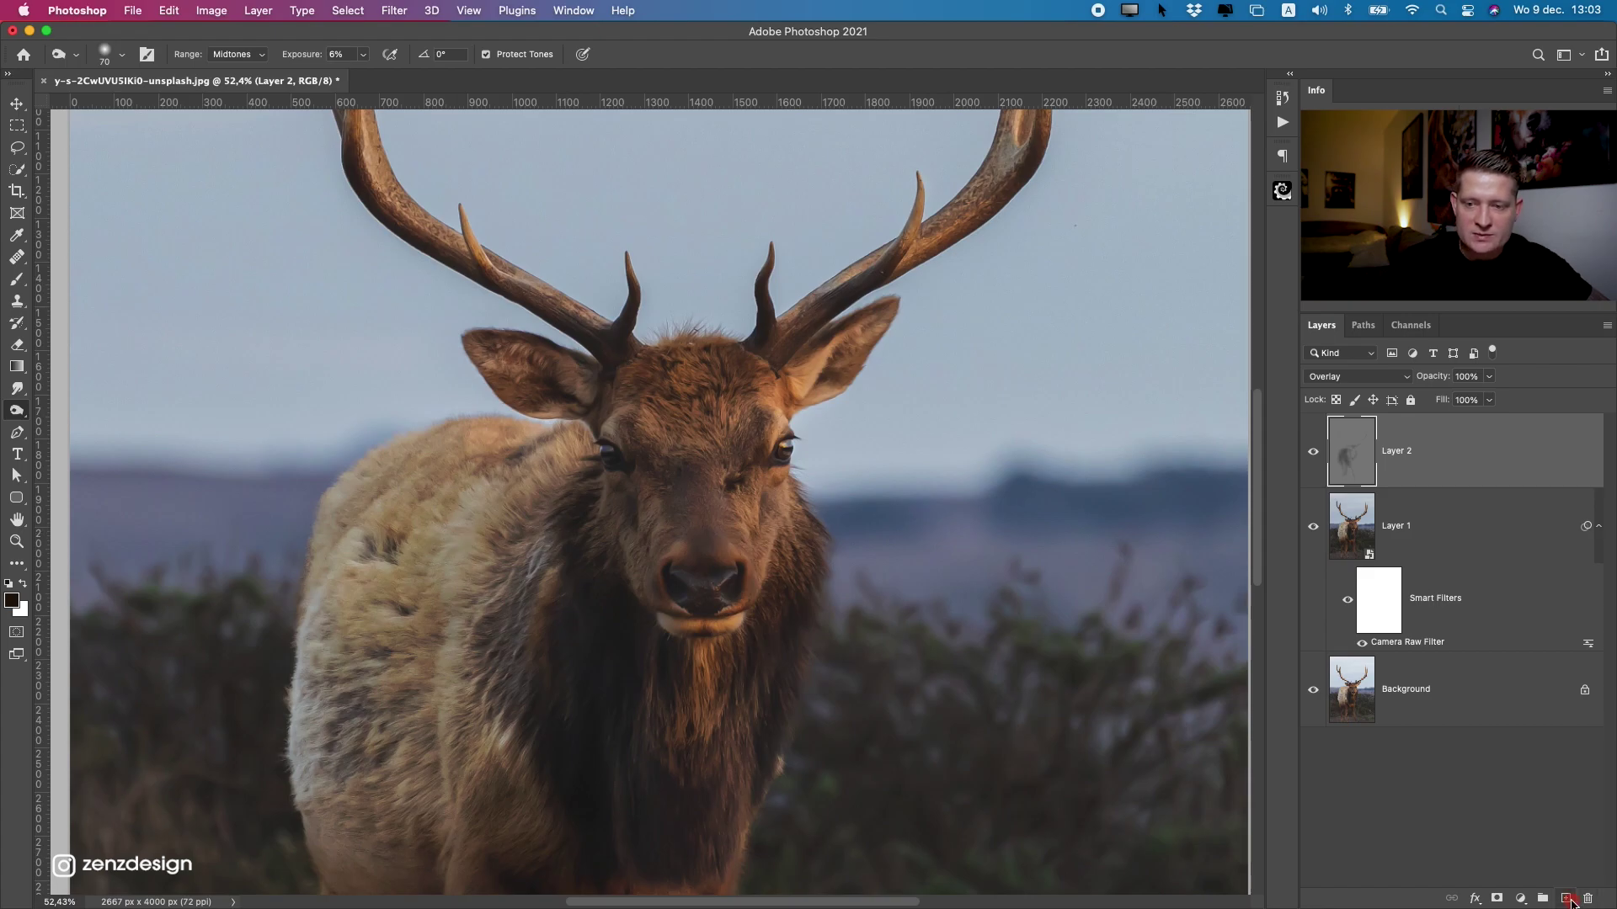
{"action": "left_click", "coordinate": [1566, 899]}
{"action": "left_click", "coordinate": [133, 10]}
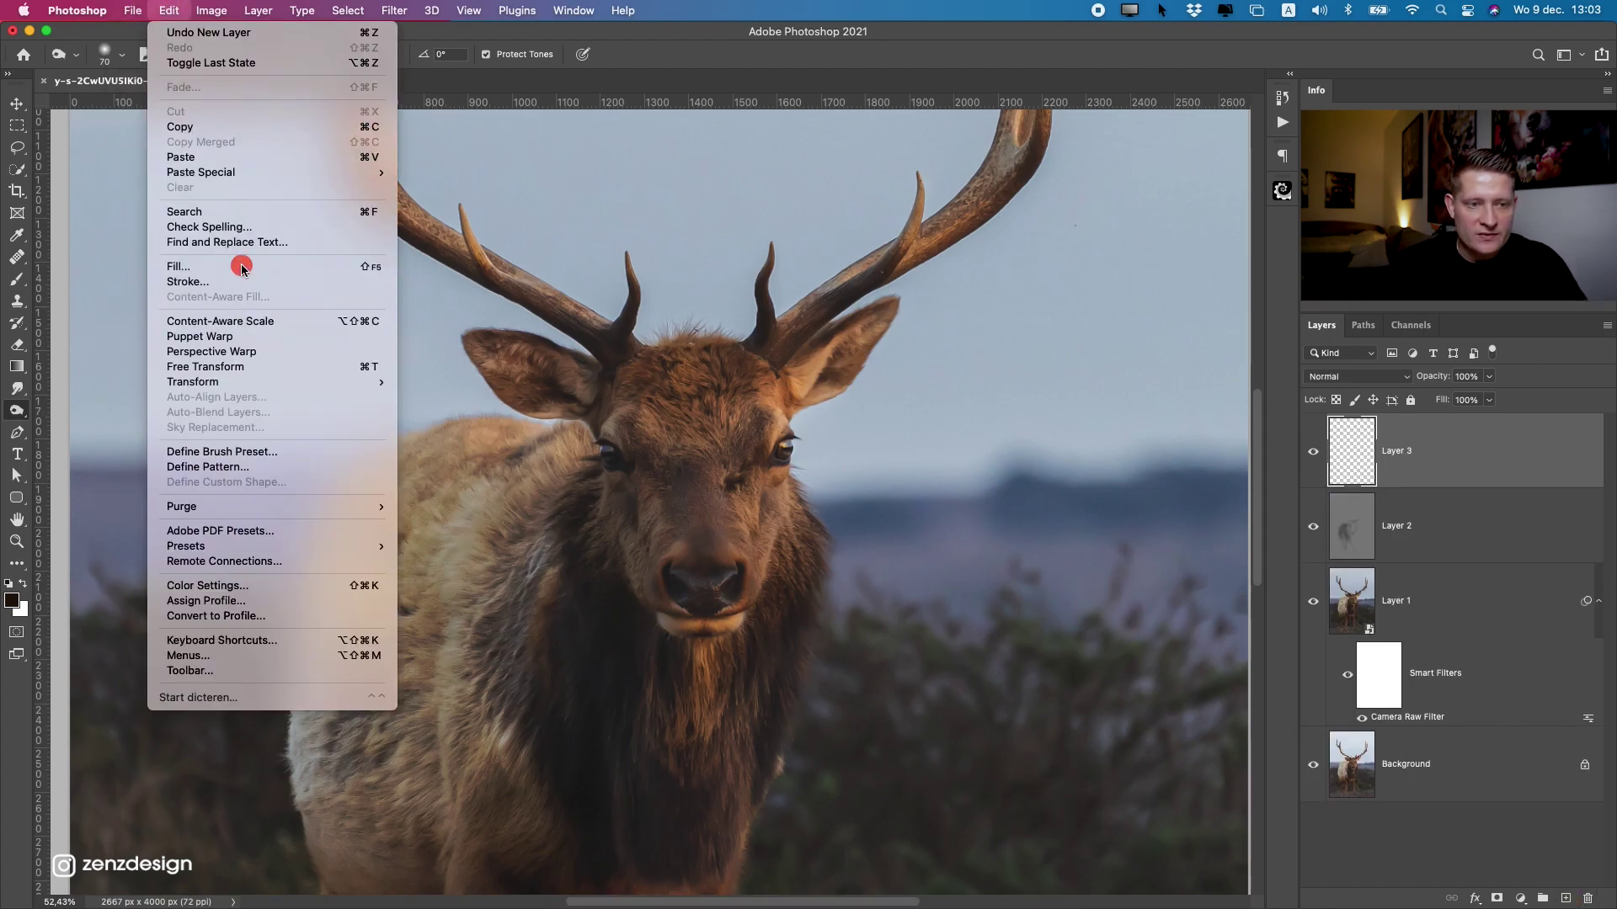
{"action": "left_click", "coordinate": [241, 267]}
{"action": "left_click", "coordinate": [895, 199]}
{"action": "key", "text": "o"}
{"action": "left_click", "coordinate": [1356, 376]}
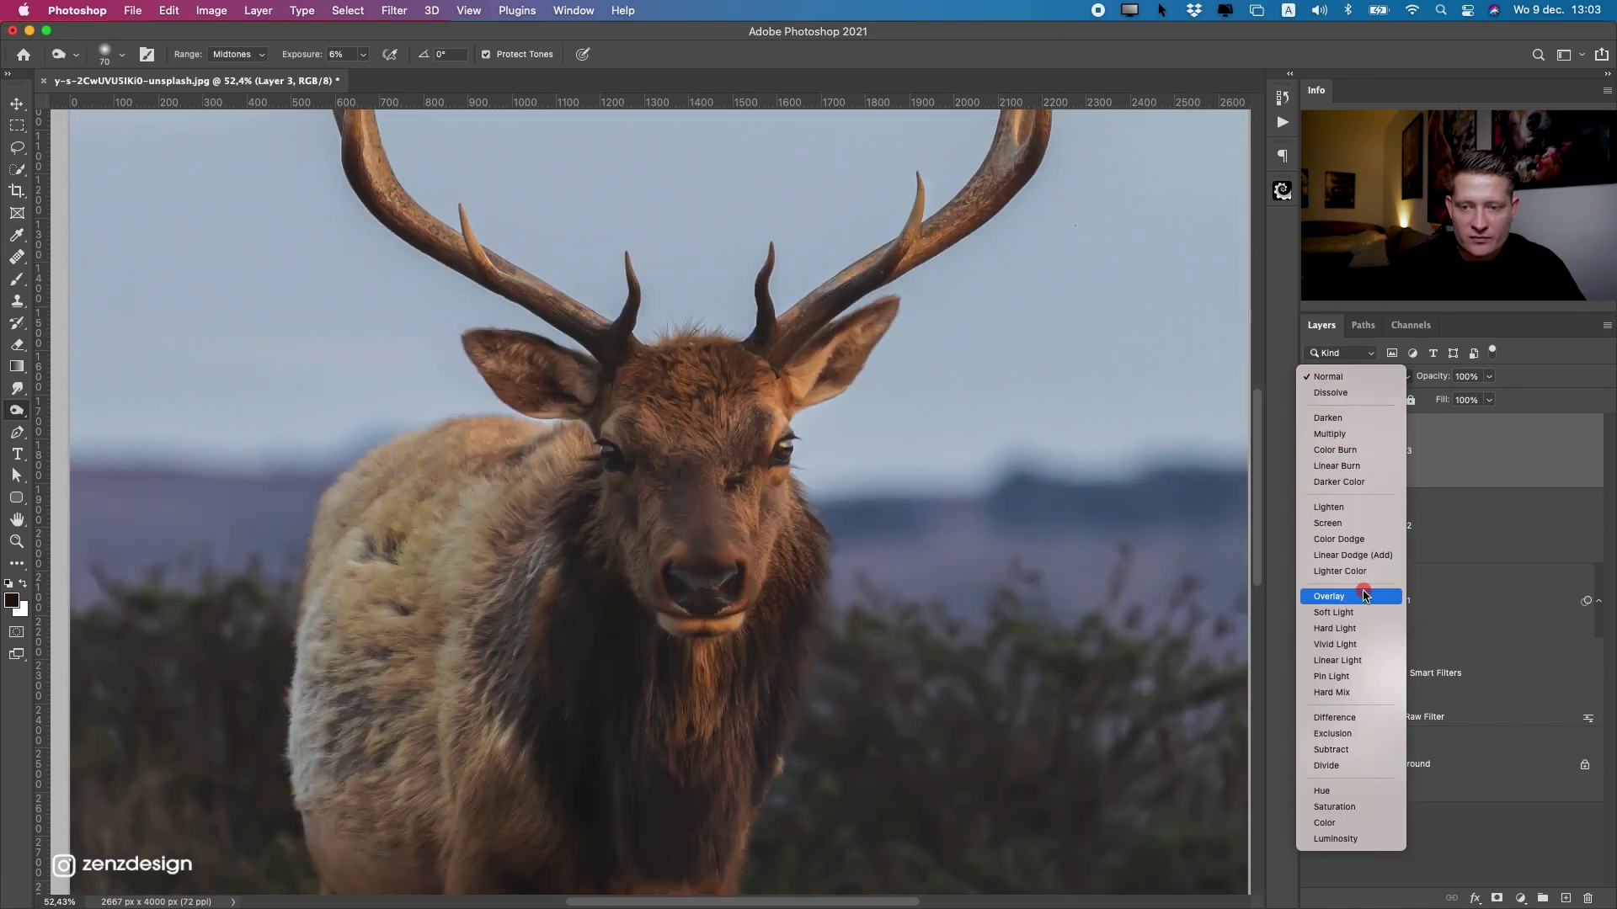
{"action": "left_click", "coordinate": [1365, 596]}
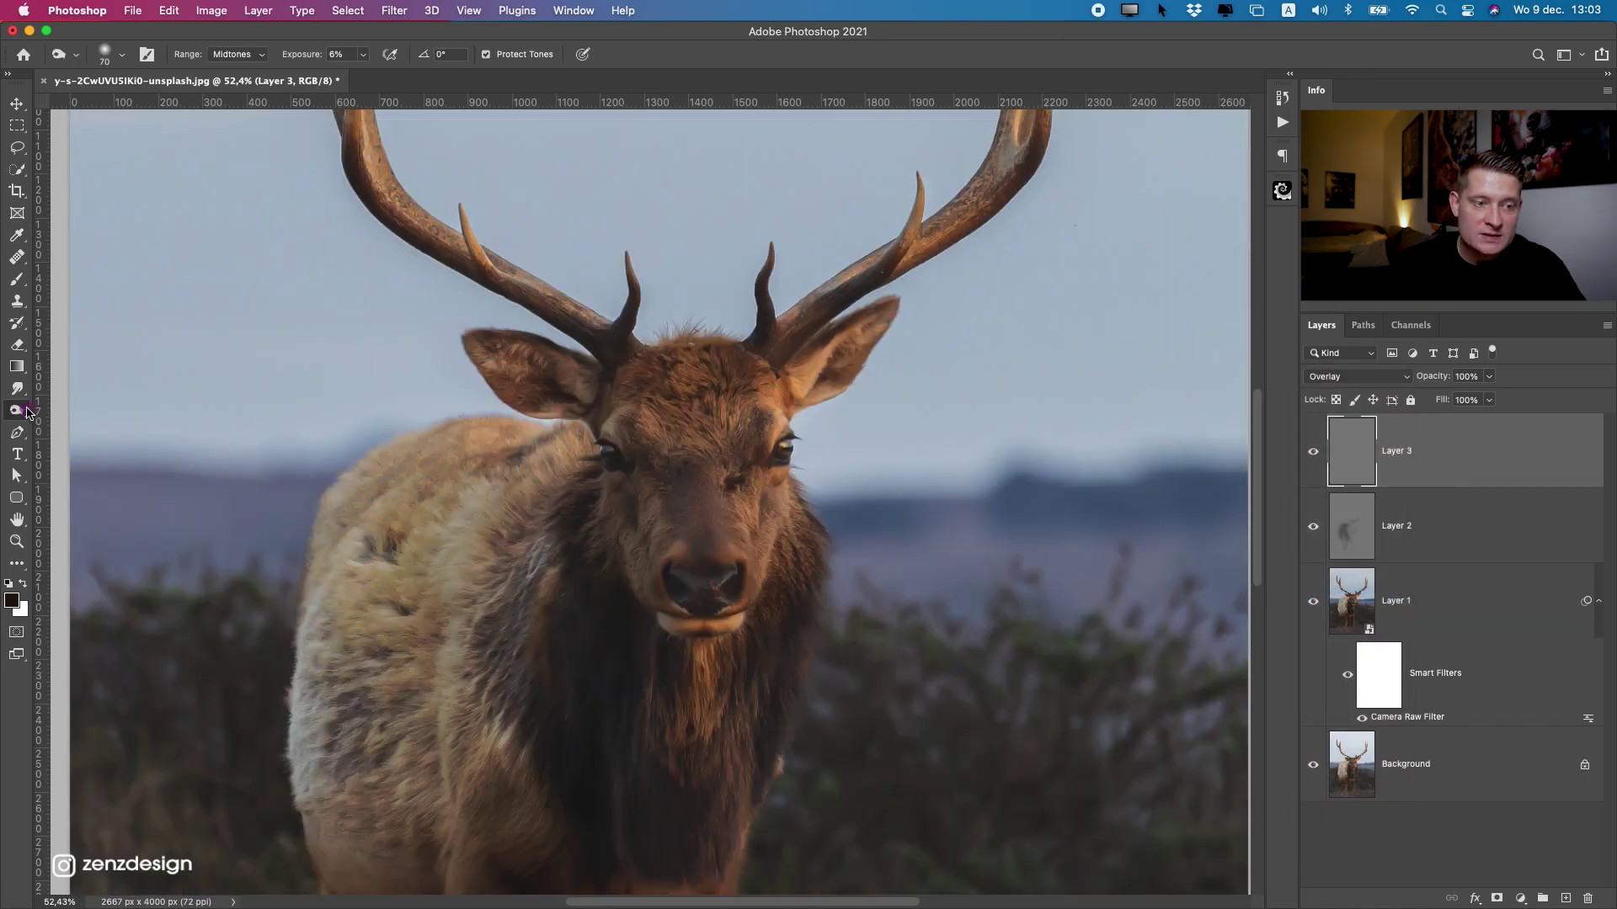
Switch to the Dodge tool with the Highlights range and bring the elk's flank into view.
{"action": "right_click", "coordinate": [27, 413]}
{"action": "left_click", "coordinate": [76, 413]}
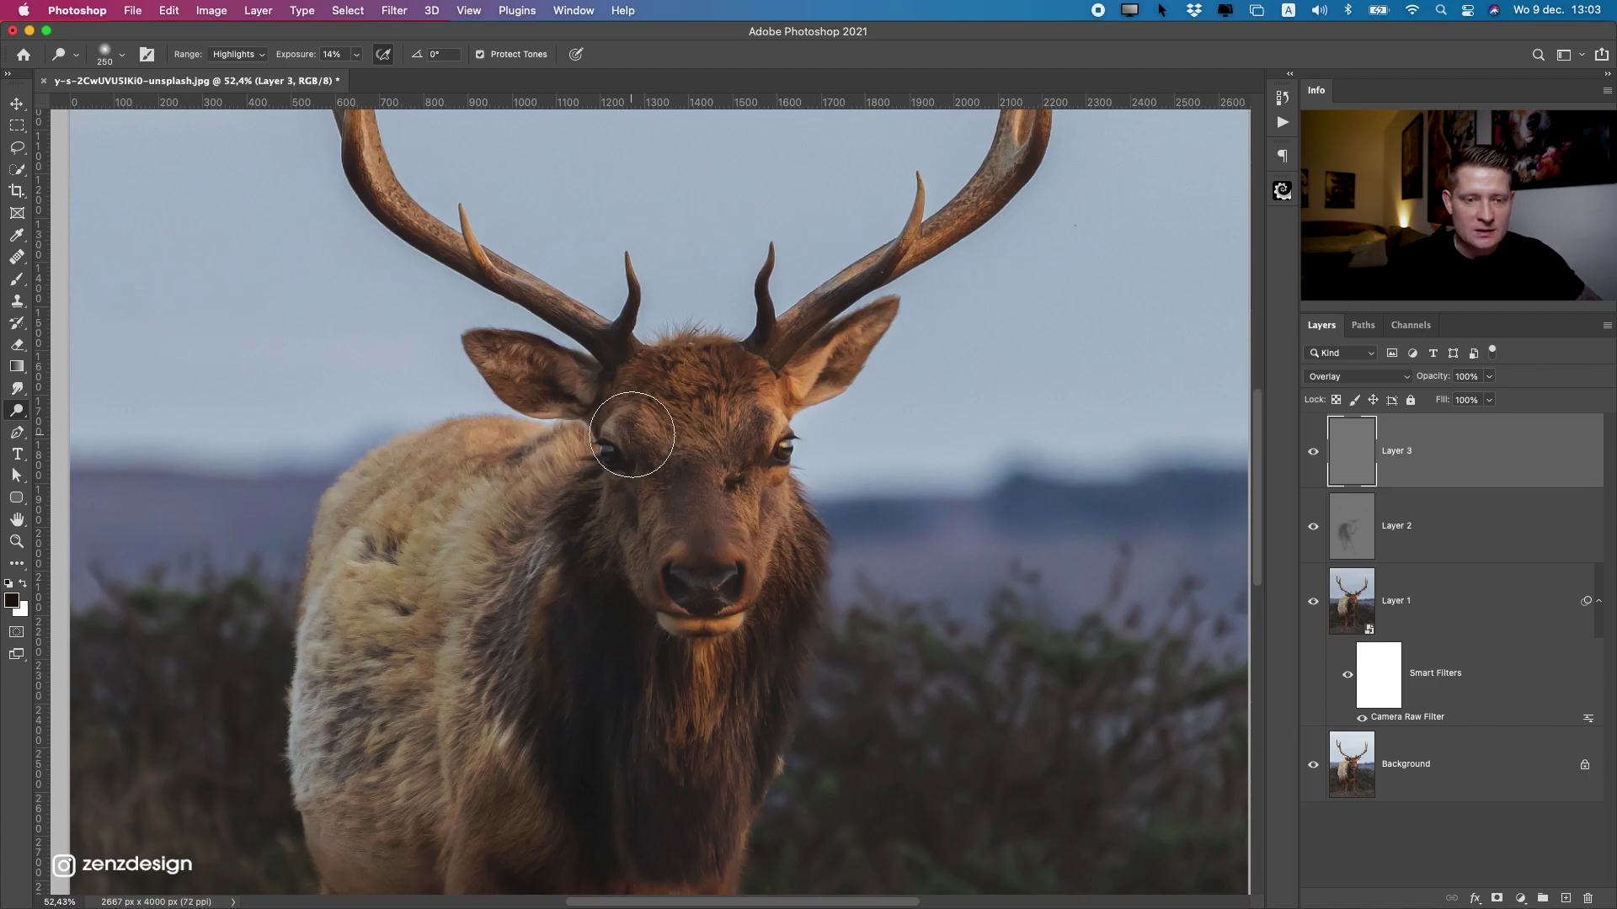
{"action": "left_click_drag", "start_coordinate": [631, 434], "coordinate": [799, 178]}
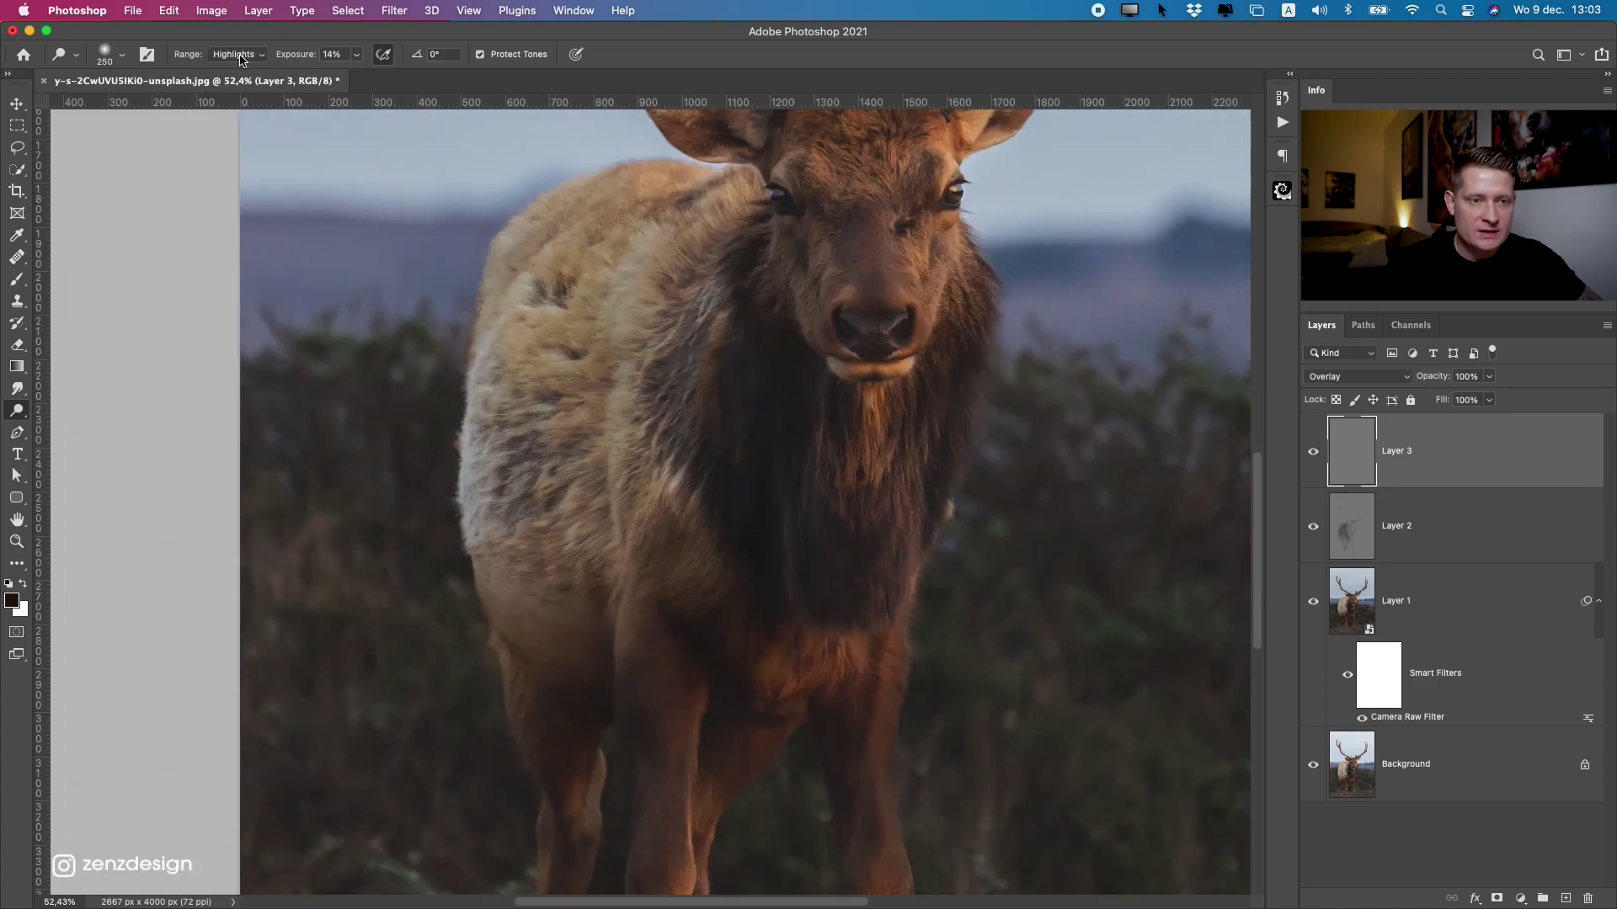
Try to dodge the elk's flank at 31% exposure, and undo the stroke.
{"action": "left_click", "coordinate": [357, 57]}
{"action": "left_click_drag", "start_coordinate": [534, 346], "coordinate": [539, 585]}
{"action": "key", "text": "super+z"}
Lower the dodge exposure to 19% and lighten the highlights in the fur along the elk's flank.
{"action": "left_click", "coordinate": [357, 56]}
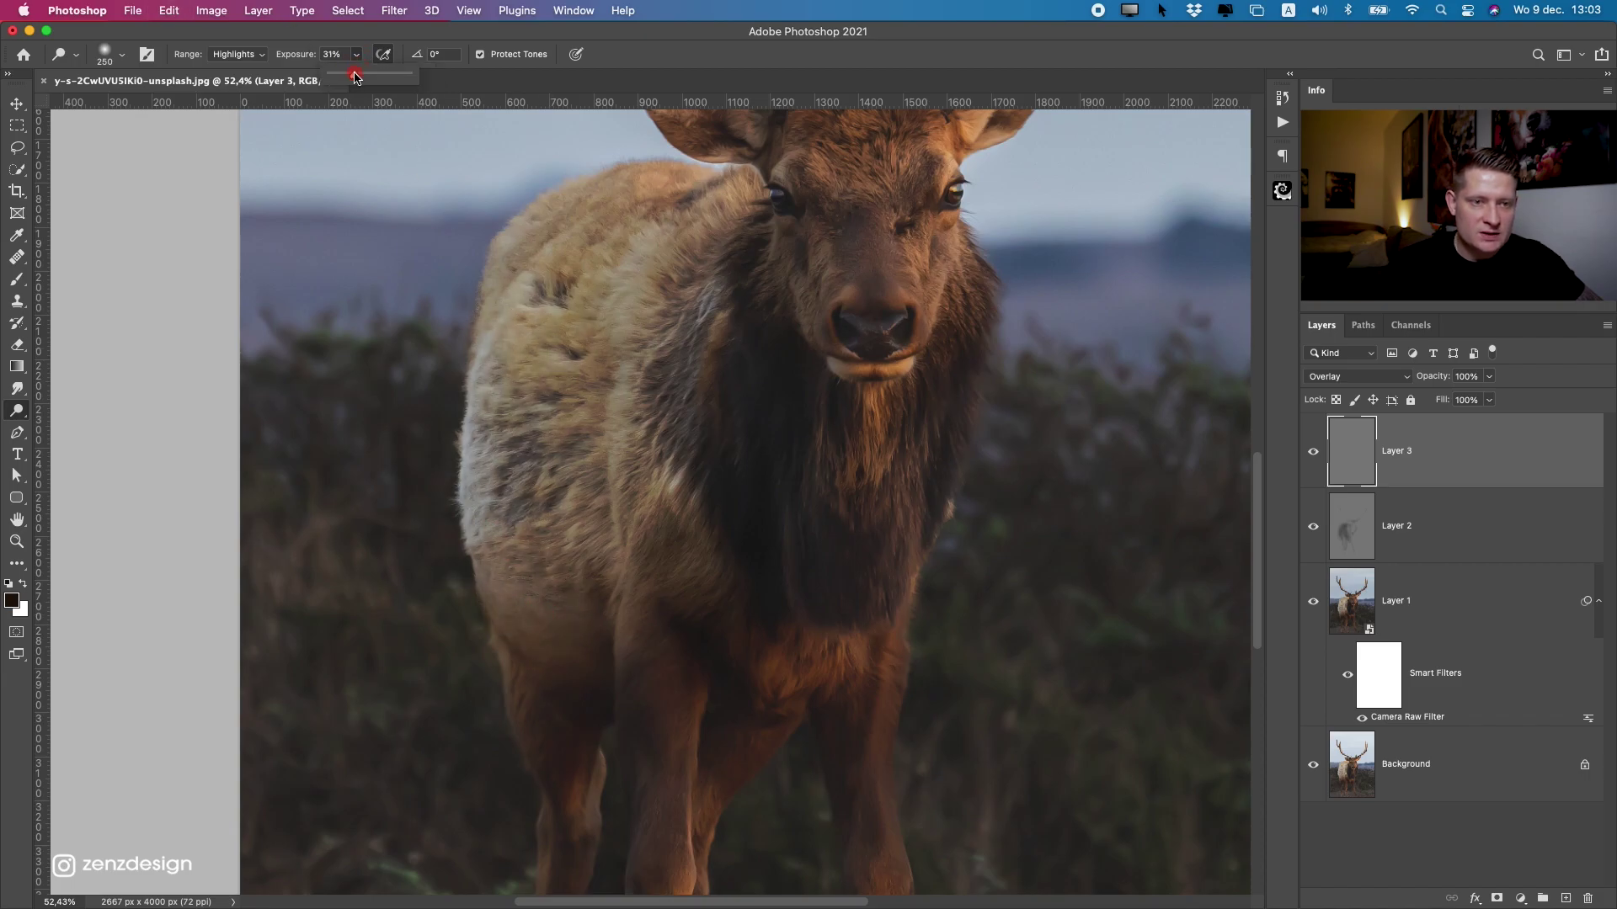
{"action": "left_click_drag", "start_coordinate": [613, 294], "coordinate": [593, 545]}
{"action": "left_click_drag", "start_coordinate": [577, 347], "coordinate": [549, 560]}
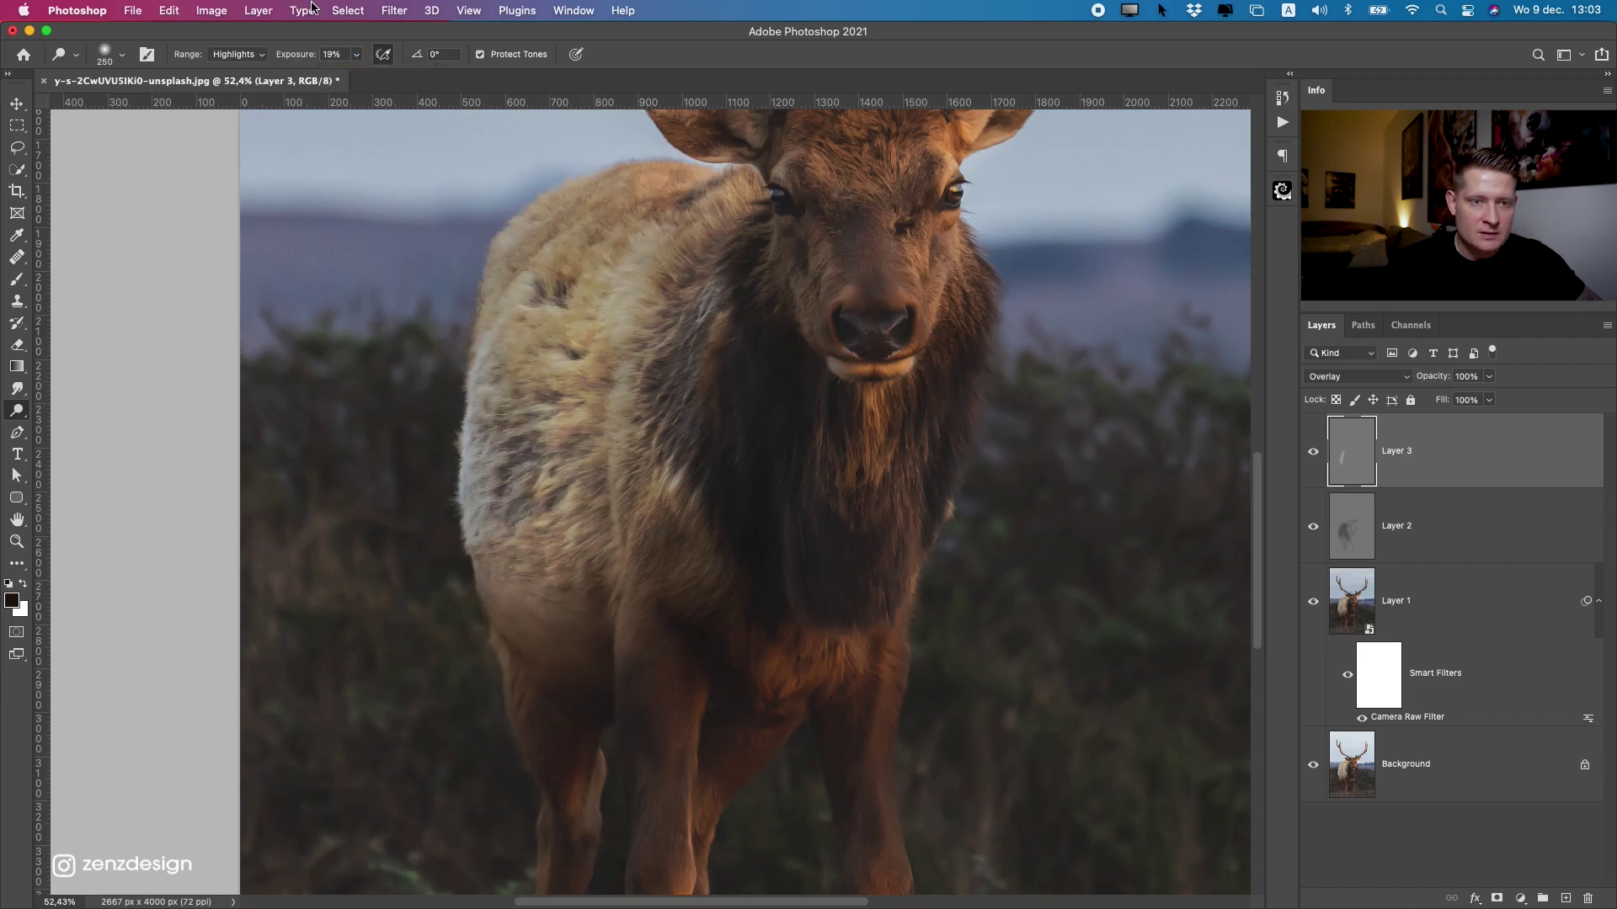
Undo the last two strokes, lower the dodge exposure to 12%, and lighten the fur on the shoulder, chest and face.
{"action": "key", "text": "super+z"}
{"action": "key", "text": "super+z"}
{"action": "left_click_drag", "start_coordinate": [360, 57], "coordinate": [351, 79]}
{"action": "left_click_drag", "start_coordinate": [624, 377], "coordinate": [688, 534]}
{"action": "left_click_drag", "start_coordinate": [699, 322], "coordinate": [769, 637]}
{"action": "left_click_drag", "start_coordinate": [872, 495], "coordinate": [844, 498]}
{"action": "left_click_drag", "start_coordinate": [902, 361], "coordinate": [850, 513]}
{"action": "scroll", "coordinate": [834, 471], "scroll_direction": "up", "scroll_amount": 2}
{"action": "left_click_drag", "start_coordinate": [886, 325], "coordinate": [888, 328]}
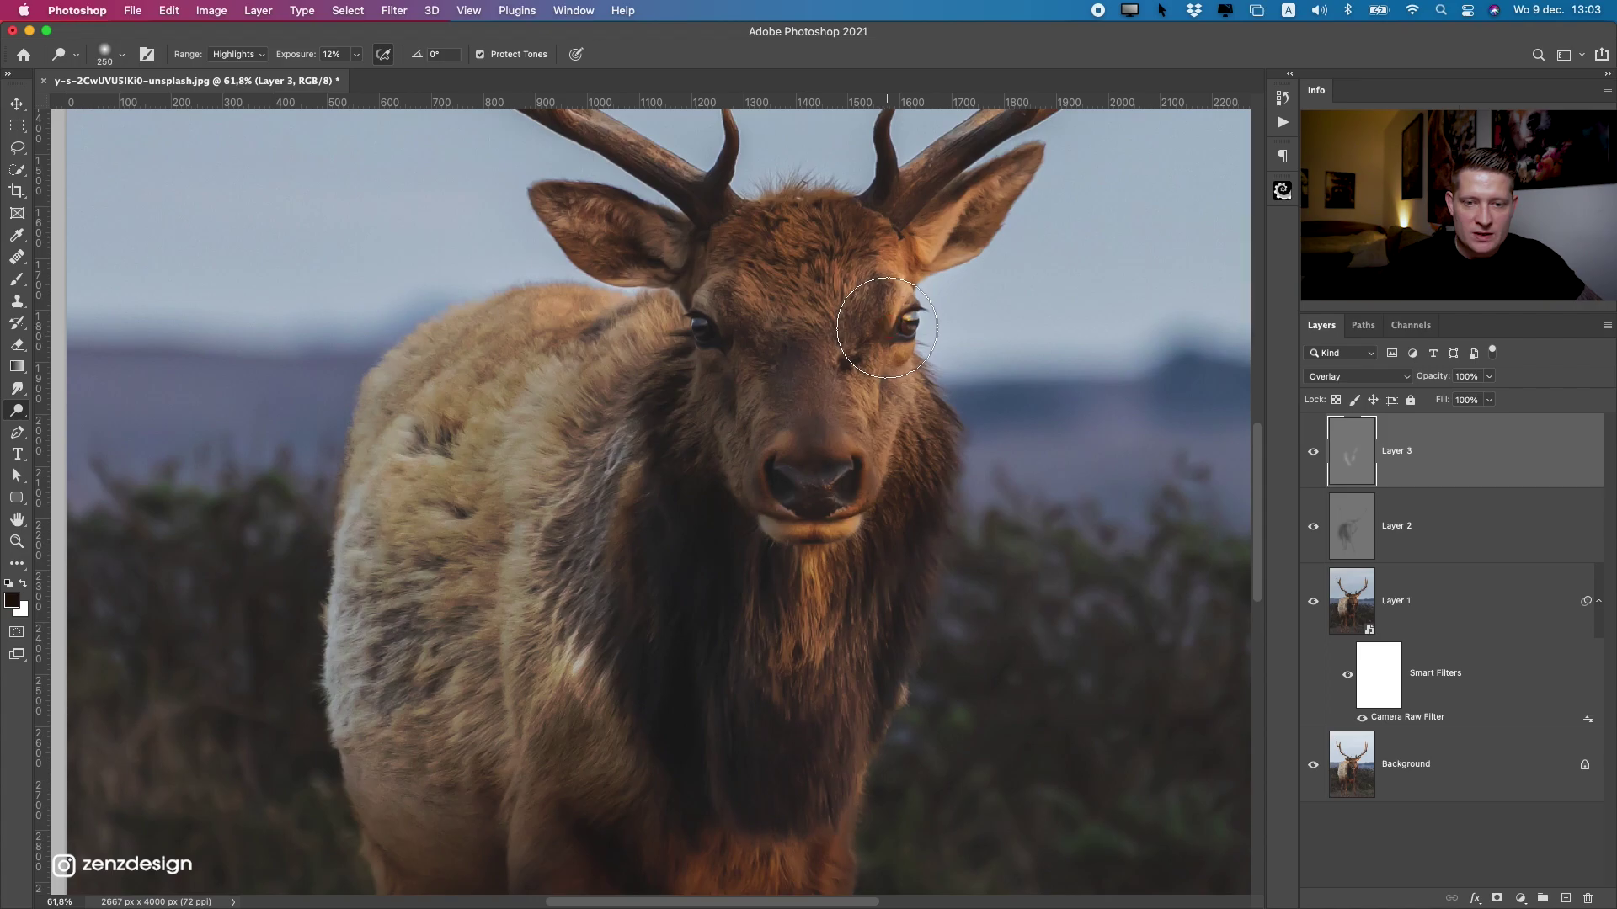
Shrink the dodge brush for fine detail and brighten the reflections in both of the elk's eyes.
{"action": "scroll", "coordinate": [848, 371], "scroll_direction": "up", "scroll_amount": 5}
{"action": "key", "text": "bracketleft"}
{"action": "key", "text": "bracketleft"}
{"action": "key", "text": "bracketleft"}
{"action": "key", "text": "bracketleft"}
{"action": "key", "text": "bracketleft"}
{"action": "key", "text": "bracketleft"}
{"action": "key", "text": "bracketleft"}
{"action": "key", "text": "bracketleft"}
{"action": "key", "text": "bracketleft"}
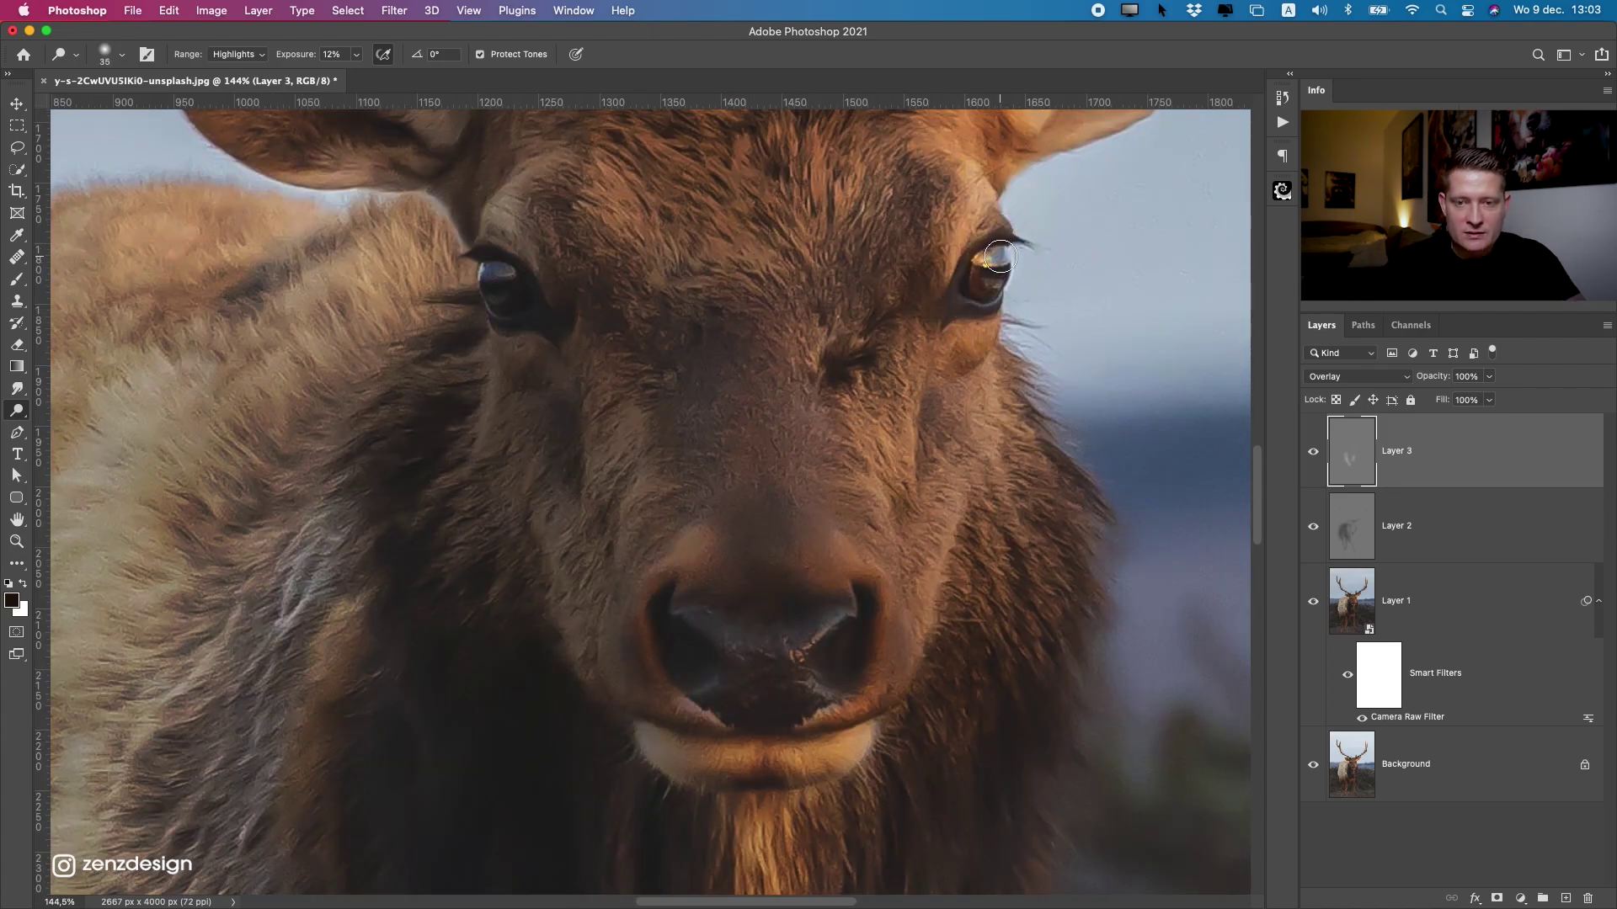
{"action": "left_click_drag", "start_coordinate": [996, 256], "coordinate": [982, 256]}
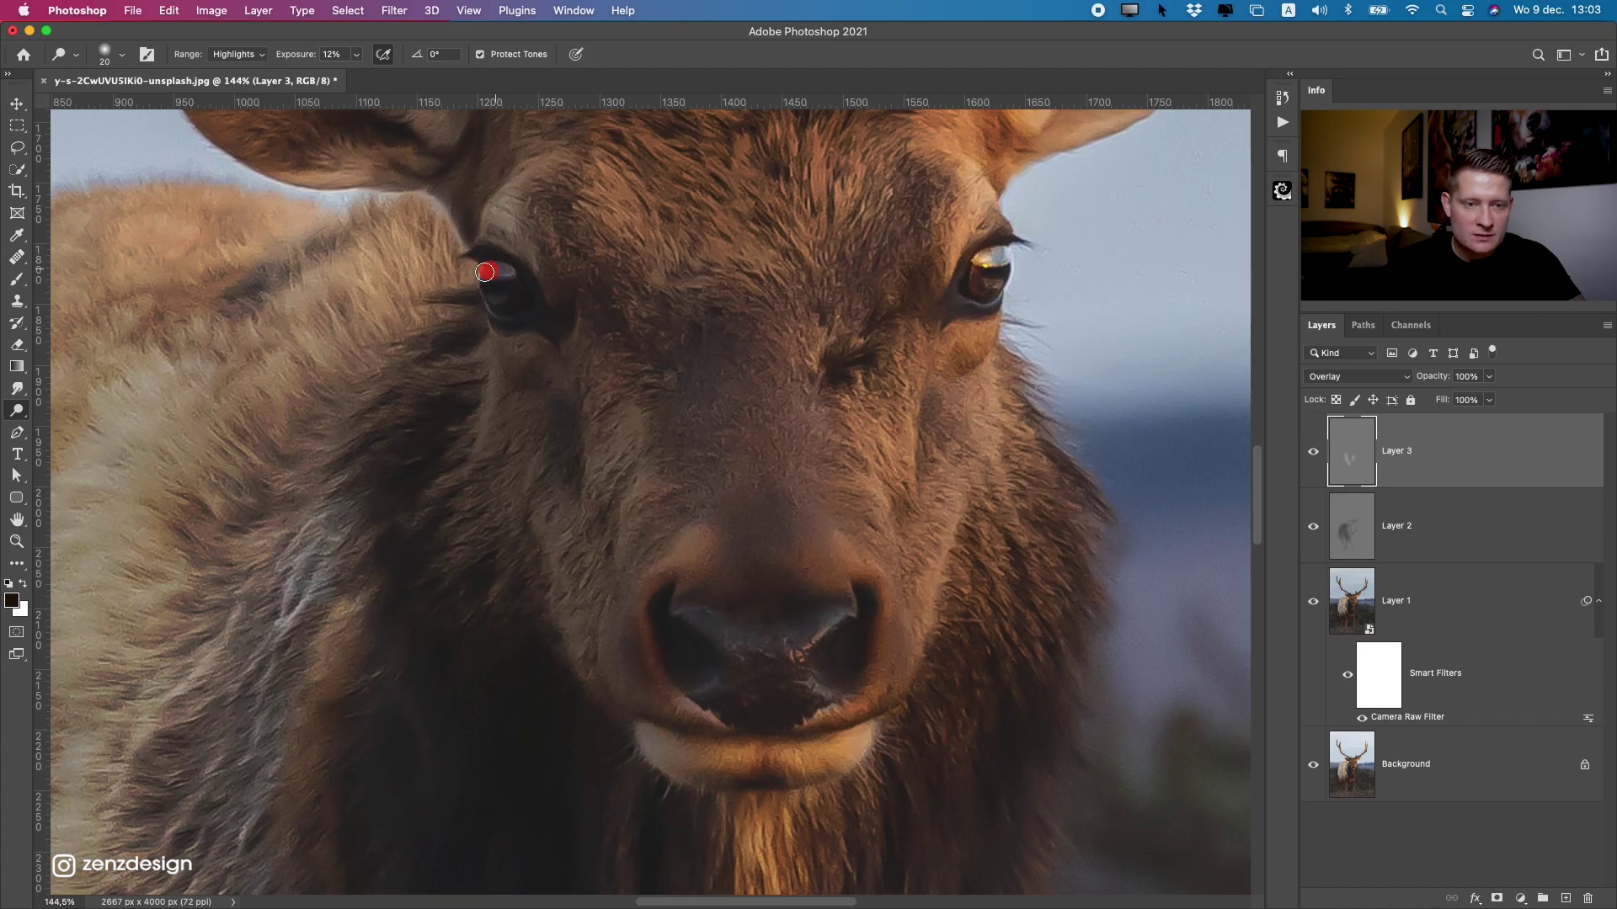
{"action": "scroll", "coordinate": [716, 337], "scroll_direction": "down", "scroll_amount": 4}
{"action": "scroll", "coordinate": [843, 400], "scroll_direction": "up", "scroll_amount": 4}
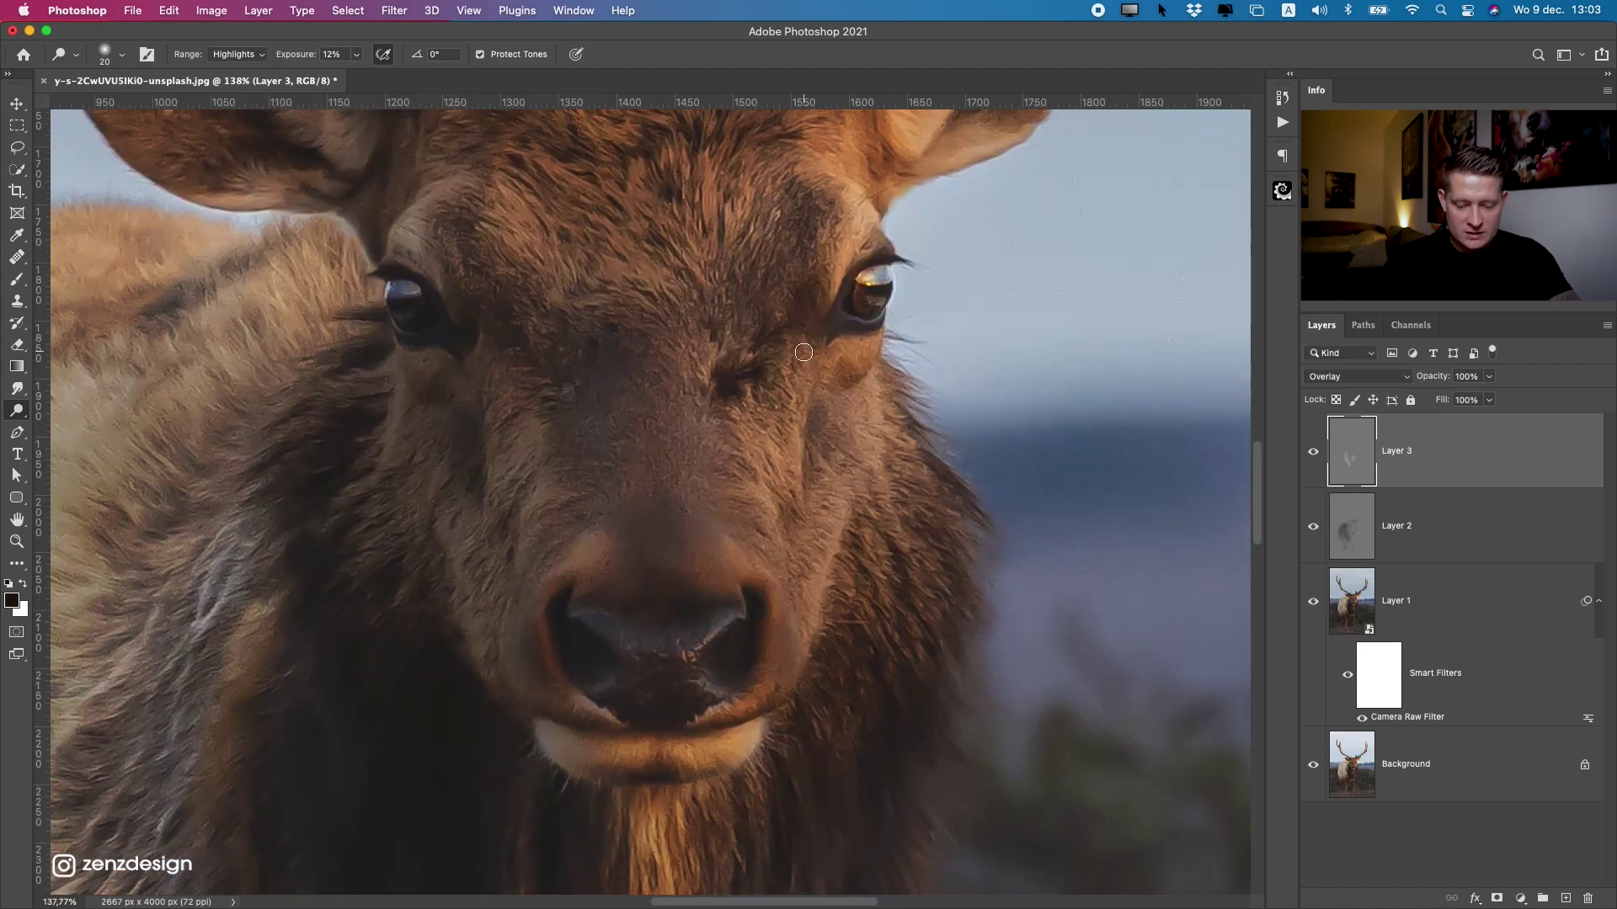
Enlarge the dodge brush to 90 and lighten the side of the elk's face and the fur below its chin.
{"action": "key", "text": "bracketright"}
{"action": "key", "text": "bracketright"}
{"action": "key", "text": "bracketright"}
{"action": "key", "text": "bracketright"}
{"action": "mouse_move", "coordinate": [867, 440]}
{"action": "left_mouse_down"}
{"action": "mouse_move", "coordinate": [907, 747]}
{"action": "mouse_move", "coordinate": [933, 660]}
{"action": "mouse_move", "coordinate": [752, 408]}
{"action": "left_mouse_up"}
{"action": "key", "text": "space"}
{"action": "mouse_move", "coordinate": [725, 289]}
{"action": "left_mouse_down"}
{"action": "mouse_move", "coordinate": [660, 498]}
{"action": "mouse_move", "coordinate": [566, 674]}
{"action": "left_mouse_up"}
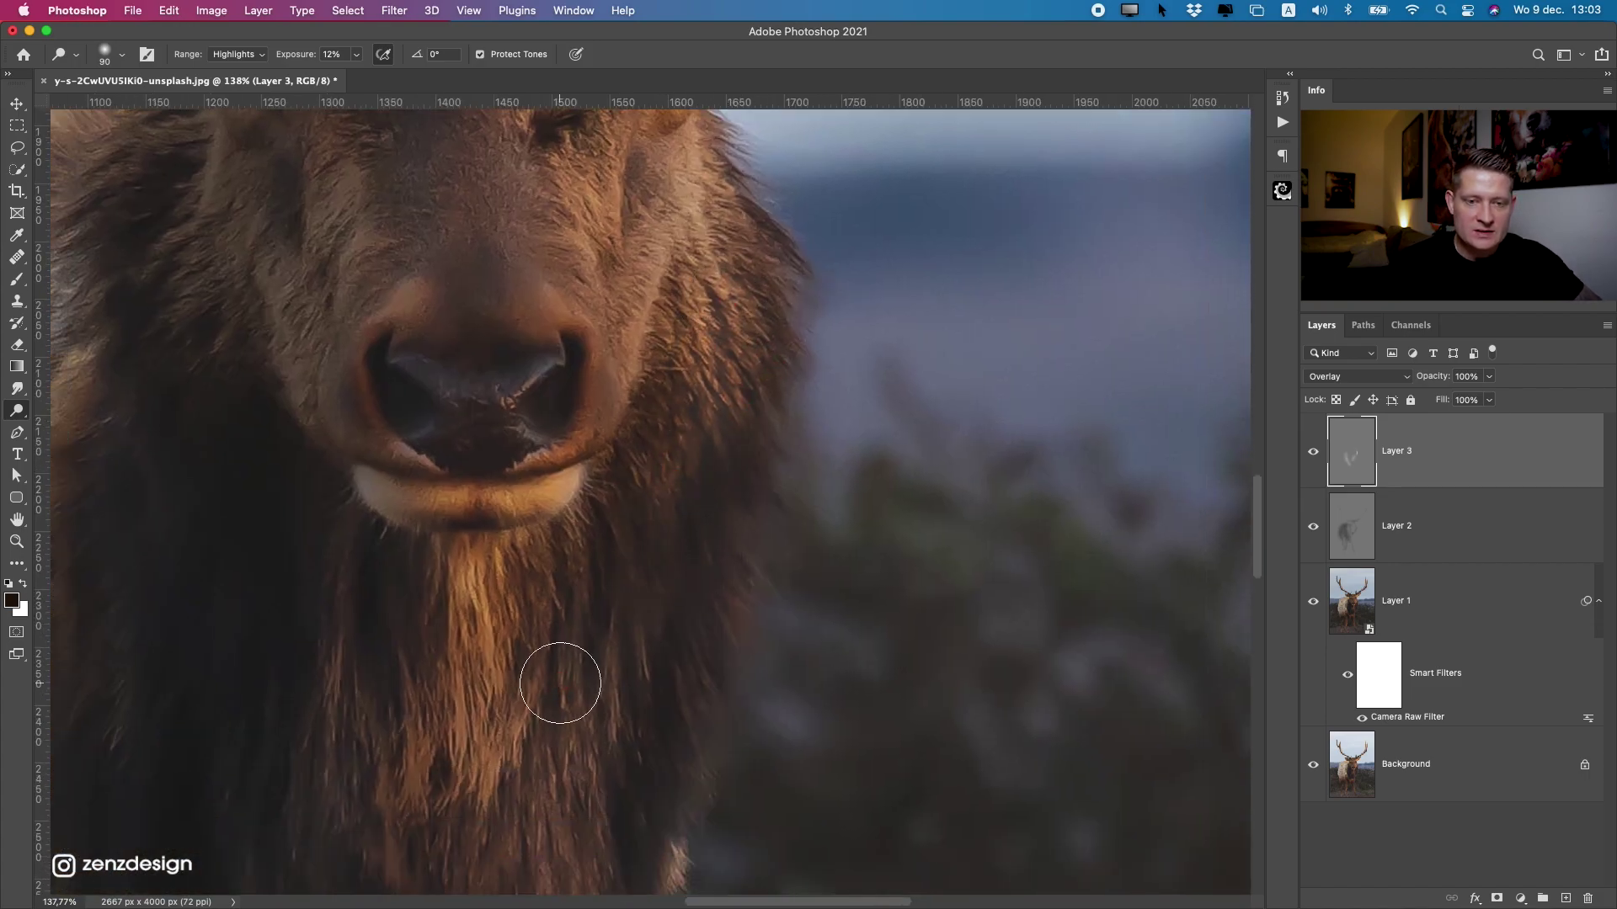
Dodge the light-facing edge of the elk's dark neck mane.
{"action": "scroll", "coordinate": [680, 673], "scroll_direction": "down", "scroll_amount": 5}
{"action": "key", "text": "space"}
{"action": "left_click_drag", "start_coordinate": [697, 661], "coordinate": [795, 360]}
{"action": "left_click", "coordinate": [766, 433]}
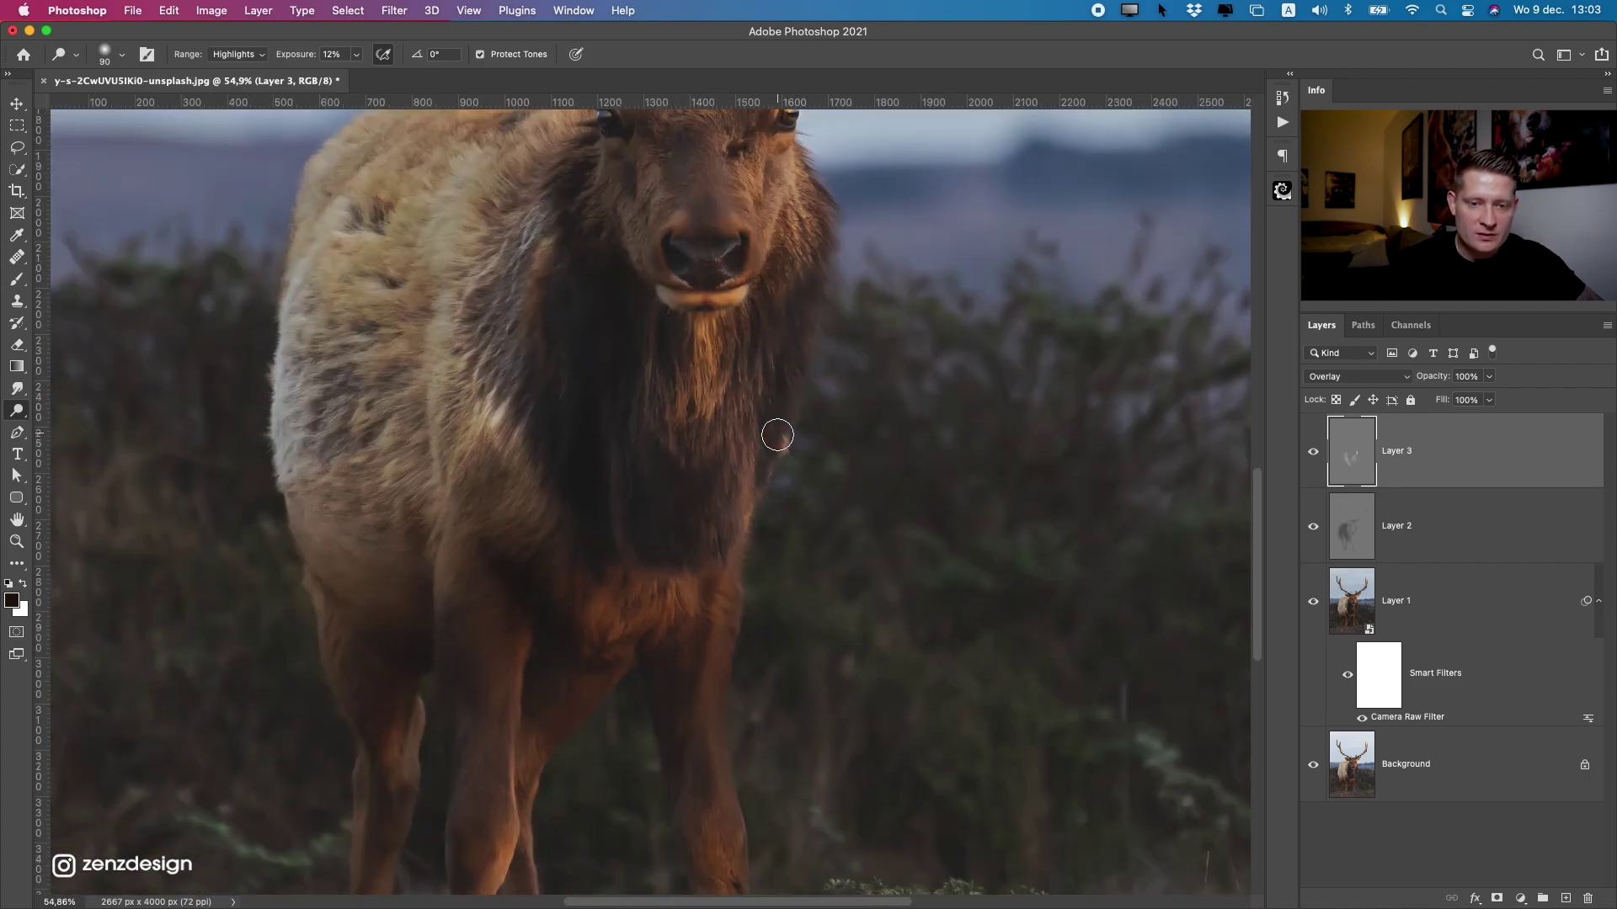
{"action": "scroll", "coordinate": [698, 721], "scroll_direction": "up", "scroll_amount": 8}
{"action": "mouse_move", "coordinate": [768, 478]}
{"action": "left_mouse_down"}
{"action": "mouse_move", "coordinate": [780, 422]}
{"action": "mouse_move", "coordinate": [689, 782]}
{"action": "mouse_move", "coordinate": [797, 336]}
{"action": "left_mouse_up"}
Dodge the lit edges of the elk's legs and the reddish fur on its lower chest.
{"action": "key", "text": "space"}
{"action": "scroll", "coordinate": [788, 427], "scroll_direction": "down", "scroll_amount": 6}
{"action": "mouse_move", "coordinate": [751, 428]}
{"action": "left_mouse_down"}
{"action": "mouse_move", "coordinate": [813, 598]}
{"action": "mouse_move", "coordinate": [792, 461]}
{"action": "mouse_move", "coordinate": [813, 644]}
{"action": "left_mouse_up"}
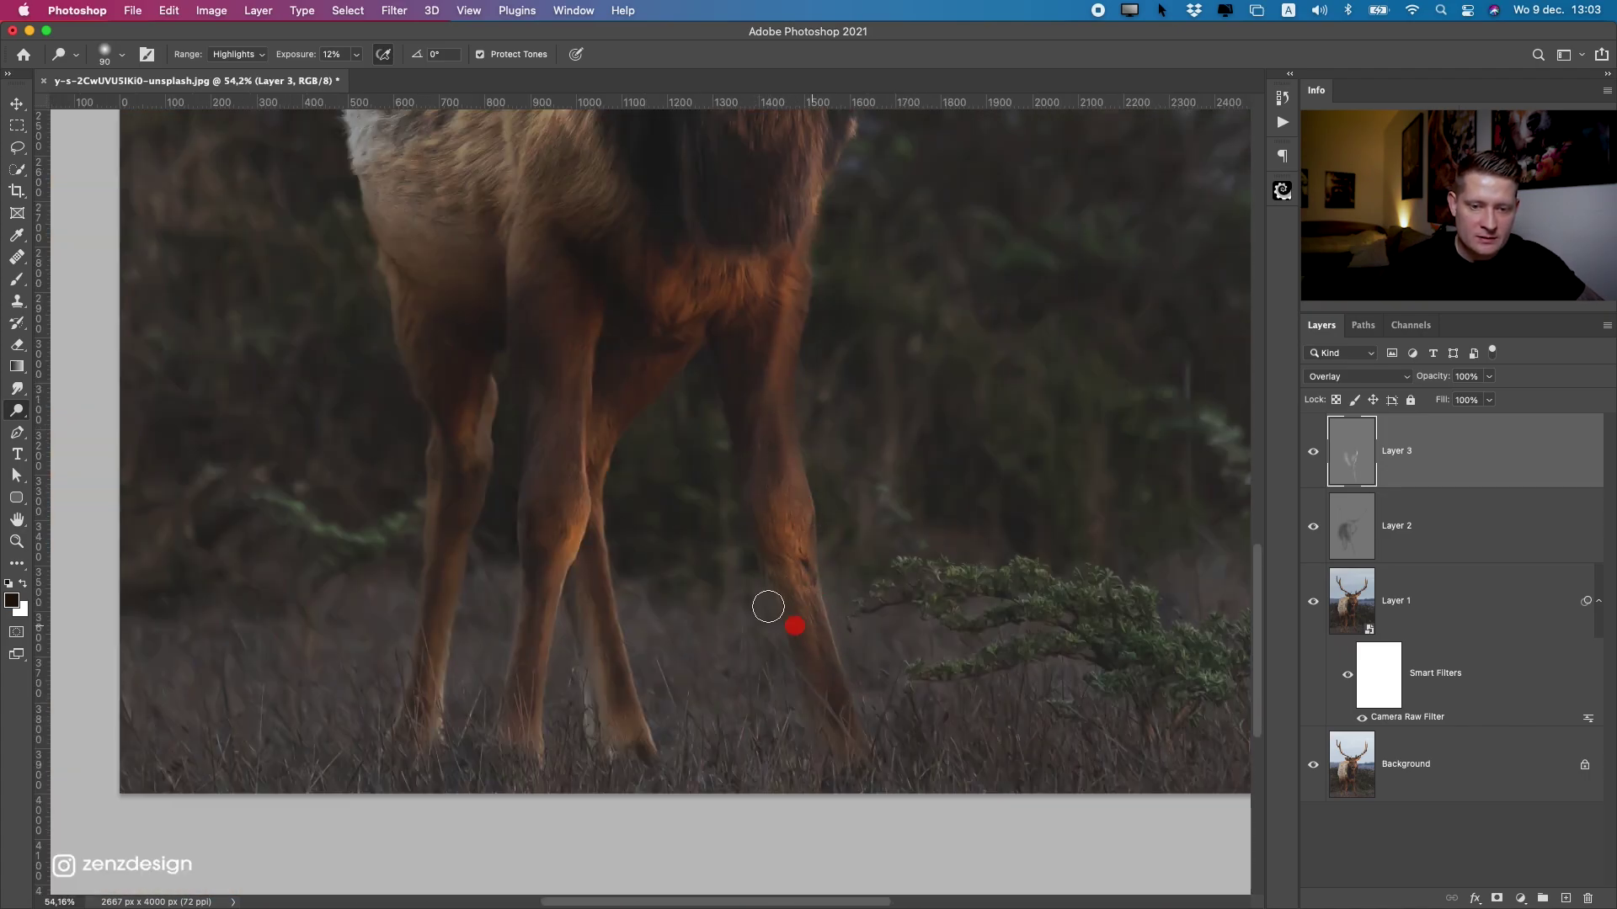
{"action": "mouse_move", "coordinate": [578, 446]}
{"action": "left_mouse_down"}
{"action": "mouse_move", "coordinate": [564, 481]}
{"action": "mouse_move", "coordinate": [614, 405]}
{"action": "mouse_move", "coordinate": [596, 653]}
{"action": "left_mouse_up"}
{"action": "left_click_drag", "start_coordinate": [492, 401], "coordinate": [452, 591]}
{"action": "left_click_drag", "start_coordinate": [490, 396], "coordinate": [432, 659]}
{"action": "left_click_drag", "start_coordinate": [706, 301], "coordinate": [621, 430]}
{"action": "key", "text": "space"}
{"action": "mouse_move", "coordinate": [884, 400]}
{"action": "left_mouse_down"}
{"action": "mouse_move", "coordinate": [872, 464]}
{"action": "mouse_move", "coordinate": [929, 649]}
{"action": "left_mouse_up"}
{"action": "mouse_move", "coordinate": [576, 240]}
{"action": "left_mouse_down"}
{"action": "mouse_move", "coordinate": [606, 318]}
{"action": "mouse_move", "coordinate": [667, 352]}
{"action": "mouse_move", "coordinate": [765, 484]}
{"action": "left_mouse_up"}
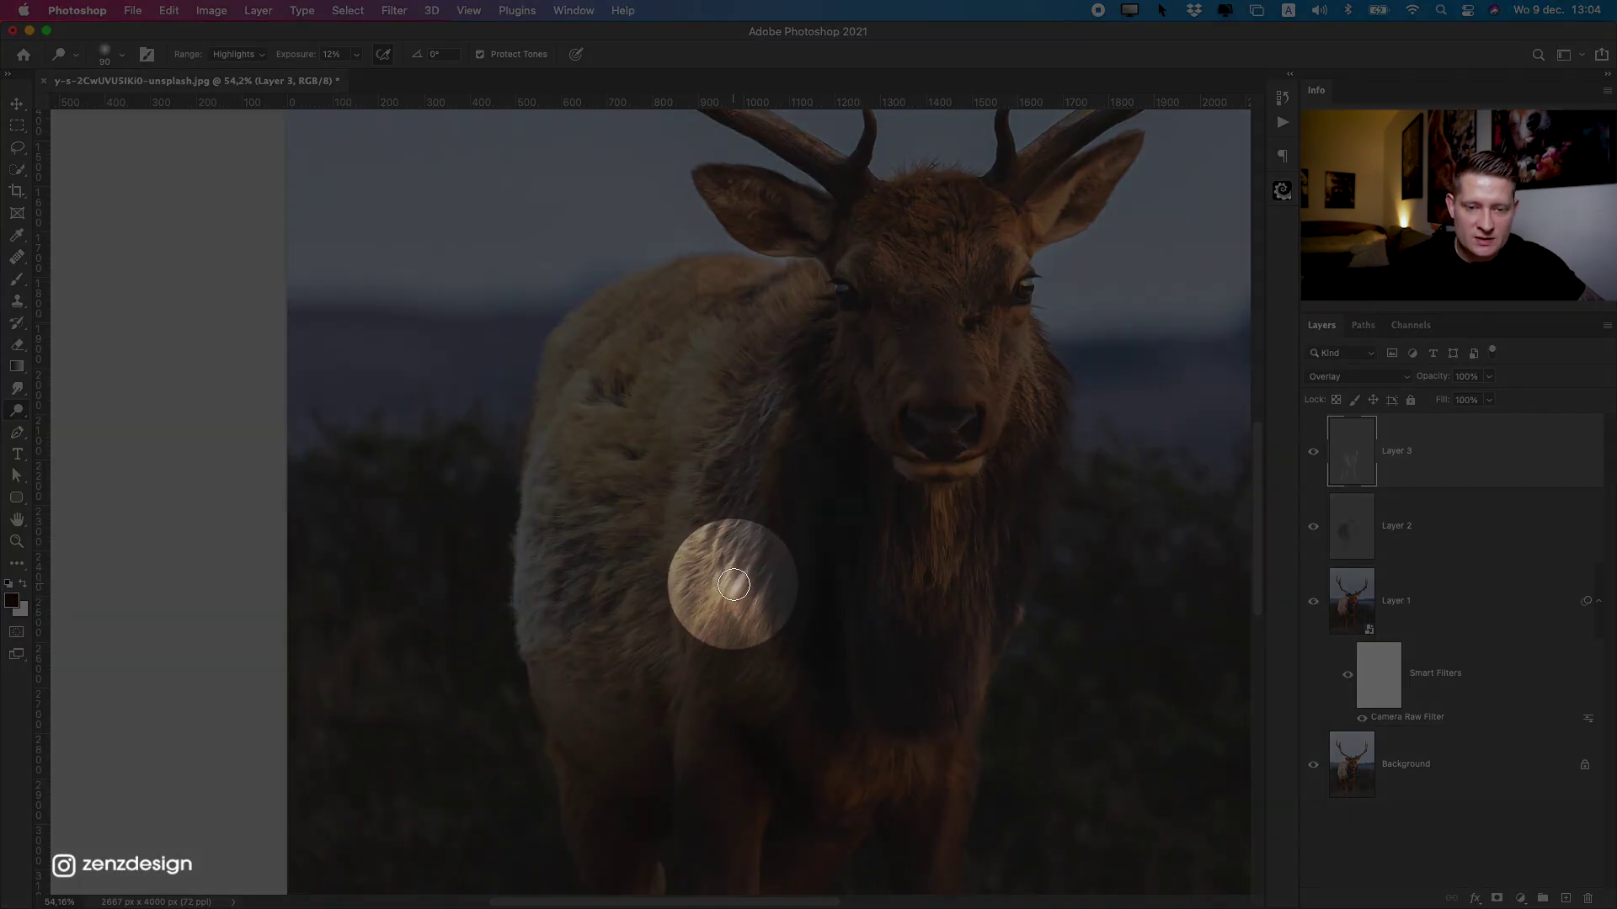
Try to dodge the fur on the elk's shoulder, undo the stroke, and adjust the brush size.
{"action": "left_click_drag", "start_coordinate": [692, 416], "coordinate": [681, 630]}
{"action": "key", "text": "super+z"}
{"action": "key", "text": "bracketright"}
{"action": "key", "text": "bracketright"}
{"action": "key", "text": "bracketright"}
{"action": "key", "text": "bracketright"}
{"action": "key", "text": "bracketright"}
{"action": "key", "text": "bracketleft"}
{"action": "key", "text": "bracketleft"}
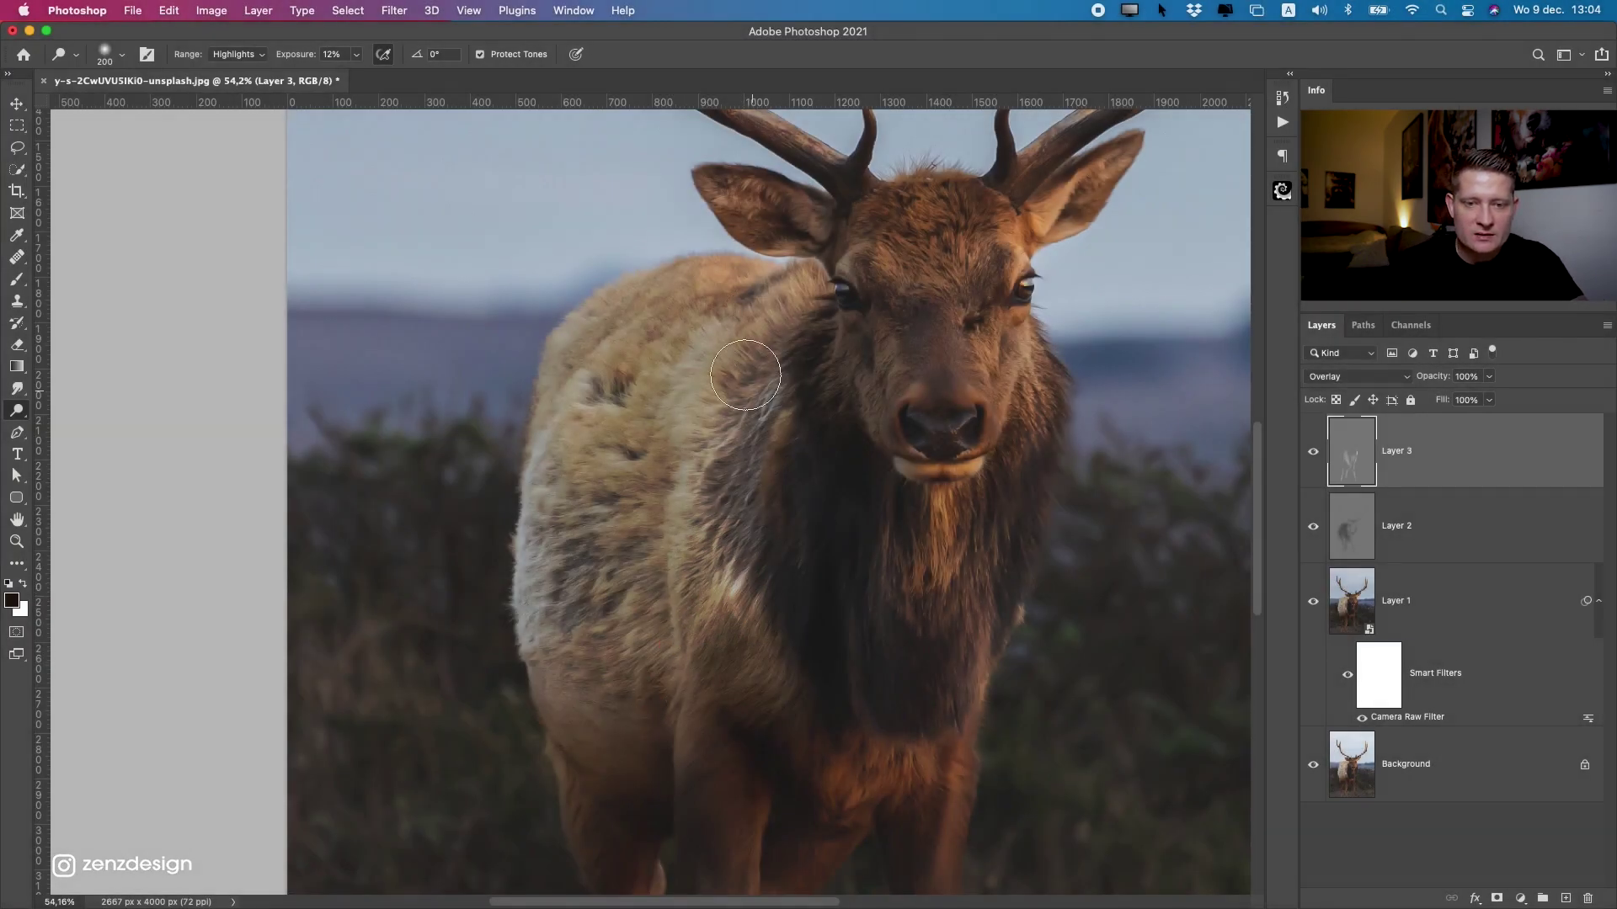
Lighten the highlights on the elk's forehead, above the eye and at the base of the ear.
{"action": "scroll", "coordinate": [753, 345], "scroll_direction": "up", "scroll_amount": 5}
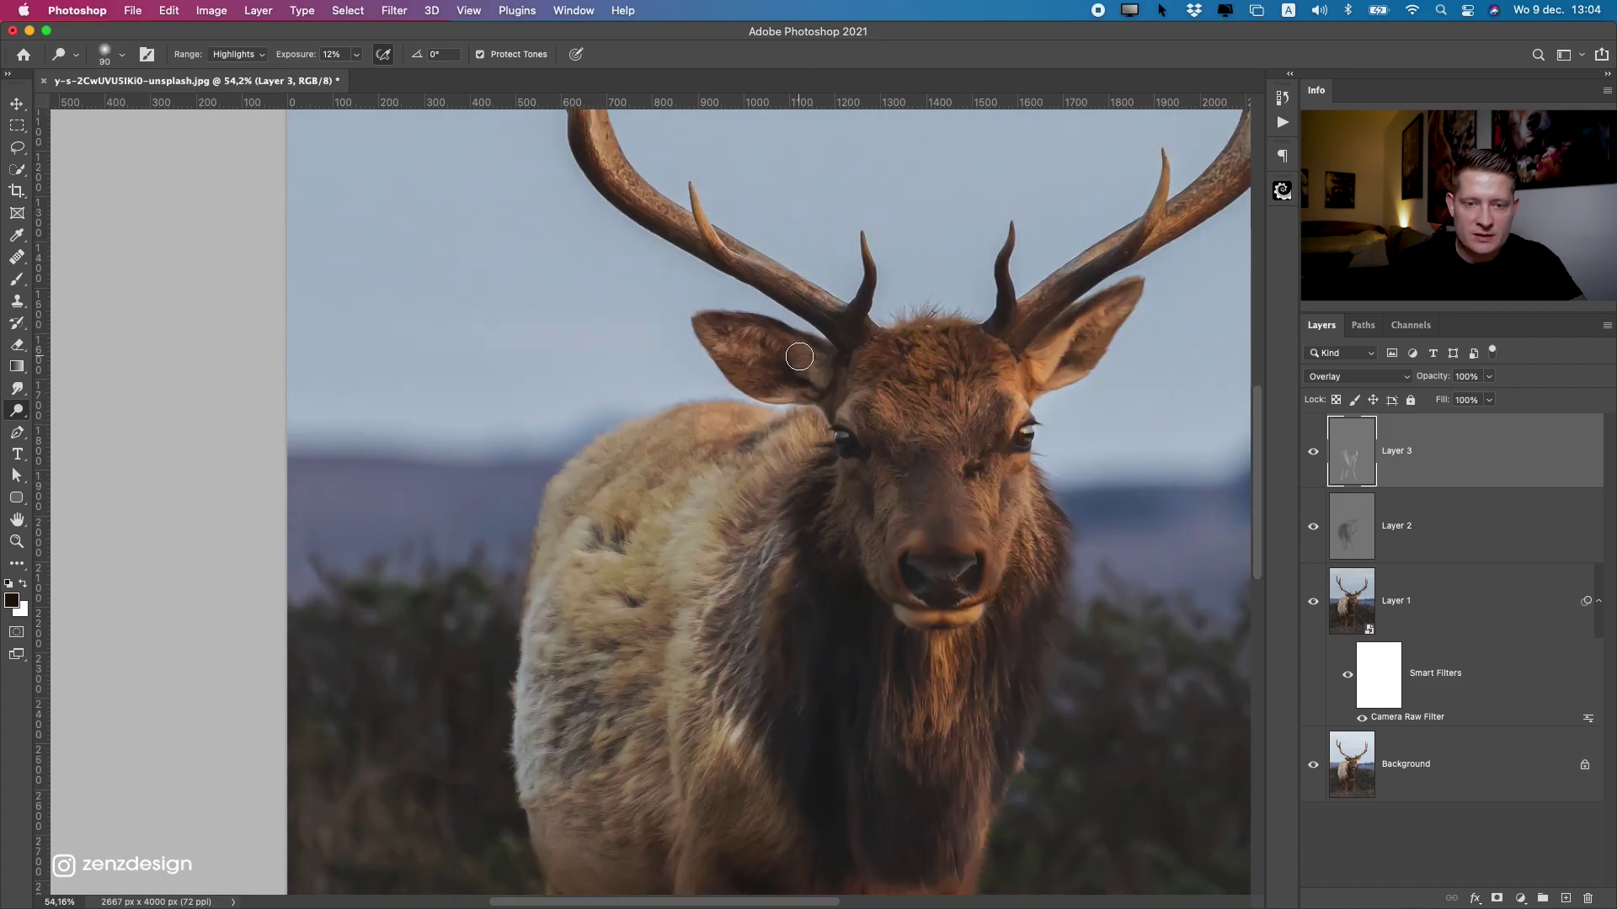
{"action": "mouse_move", "coordinate": [960, 417]}
{"action": "left_mouse_down"}
{"action": "mouse_move", "coordinate": [931, 419]}
{"action": "mouse_move", "coordinate": [966, 429]}
{"action": "mouse_move", "coordinate": [979, 411]}
{"action": "left_mouse_up"}
{"action": "mouse_move", "coordinate": [1032, 383]}
{"action": "left_mouse_down"}
{"action": "mouse_move", "coordinate": [1086, 322]}
{"action": "mouse_move", "coordinate": [1079, 381]}
{"action": "mouse_move", "coordinate": [1043, 396]}
{"action": "left_mouse_up"}
{"action": "scroll", "coordinate": [1040, 402], "scroll_direction": "up", "scroll_amount": 2}
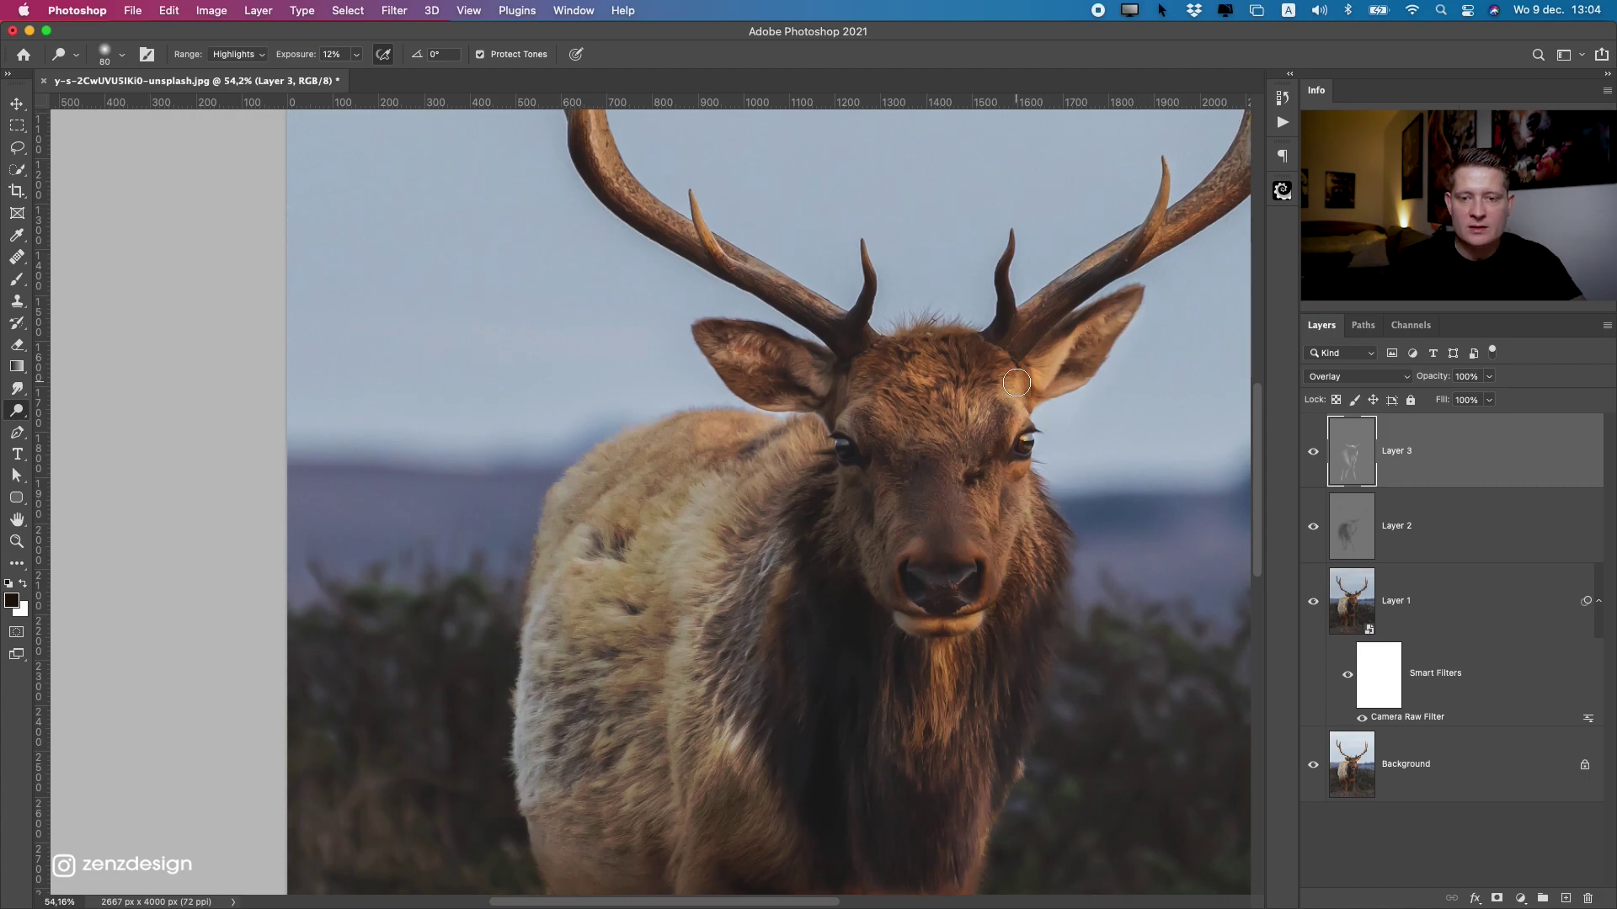
Dodge the antler on the right side of the photo, undoing one stroke and continuing from its tip down.
{"action": "scroll", "coordinate": [979, 423], "scroll_direction": "up", "scroll_amount": 3}
{"action": "left_click_drag", "start_coordinate": [1248, 262], "coordinate": [834, 338]}
{"action": "mouse_move", "coordinate": [762, 387]}
{"action": "left_mouse_down"}
{"action": "mouse_move", "coordinate": [817, 309]}
{"action": "mouse_move", "coordinate": [699, 391]}
{"action": "mouse_move", "coordinate": [752, 405]}
{"action": "mouse_move", "coordinate": [837, 289]}
{"action": "left_mouse_up"}
{"action": "key", "text": "super+z"}
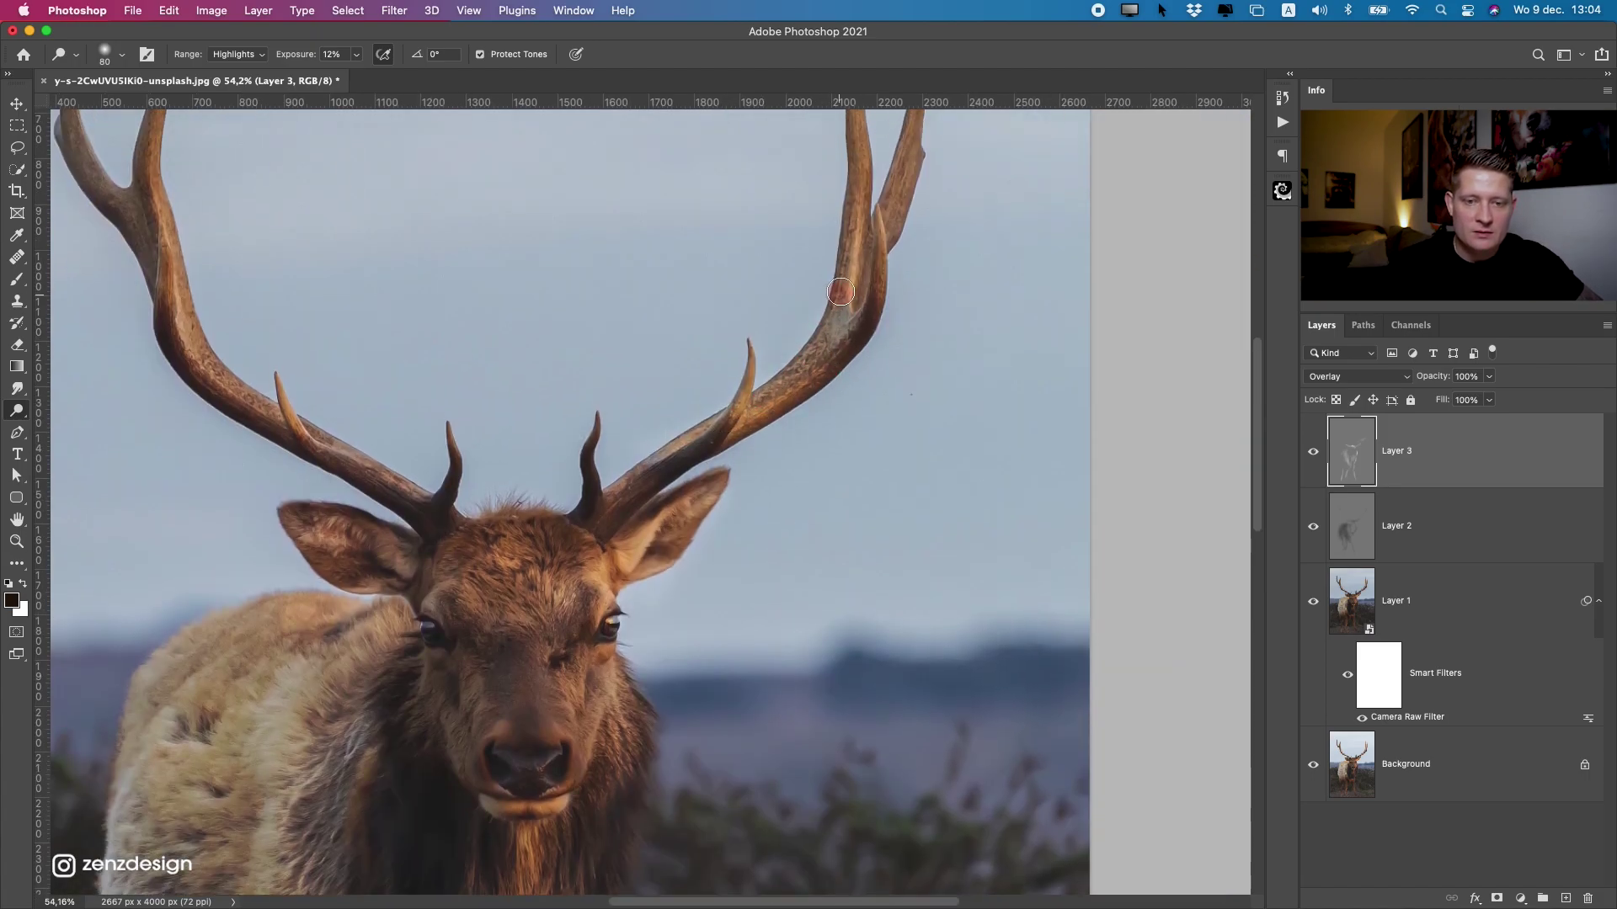
{"action": "scroll", "coordinate": [842, 270], "scroll_direction": "up", "scroll_amount": 3}
{"action": "left_click_drag", "start_coordinate": [866, 209], "coordinate": [866, 437]}
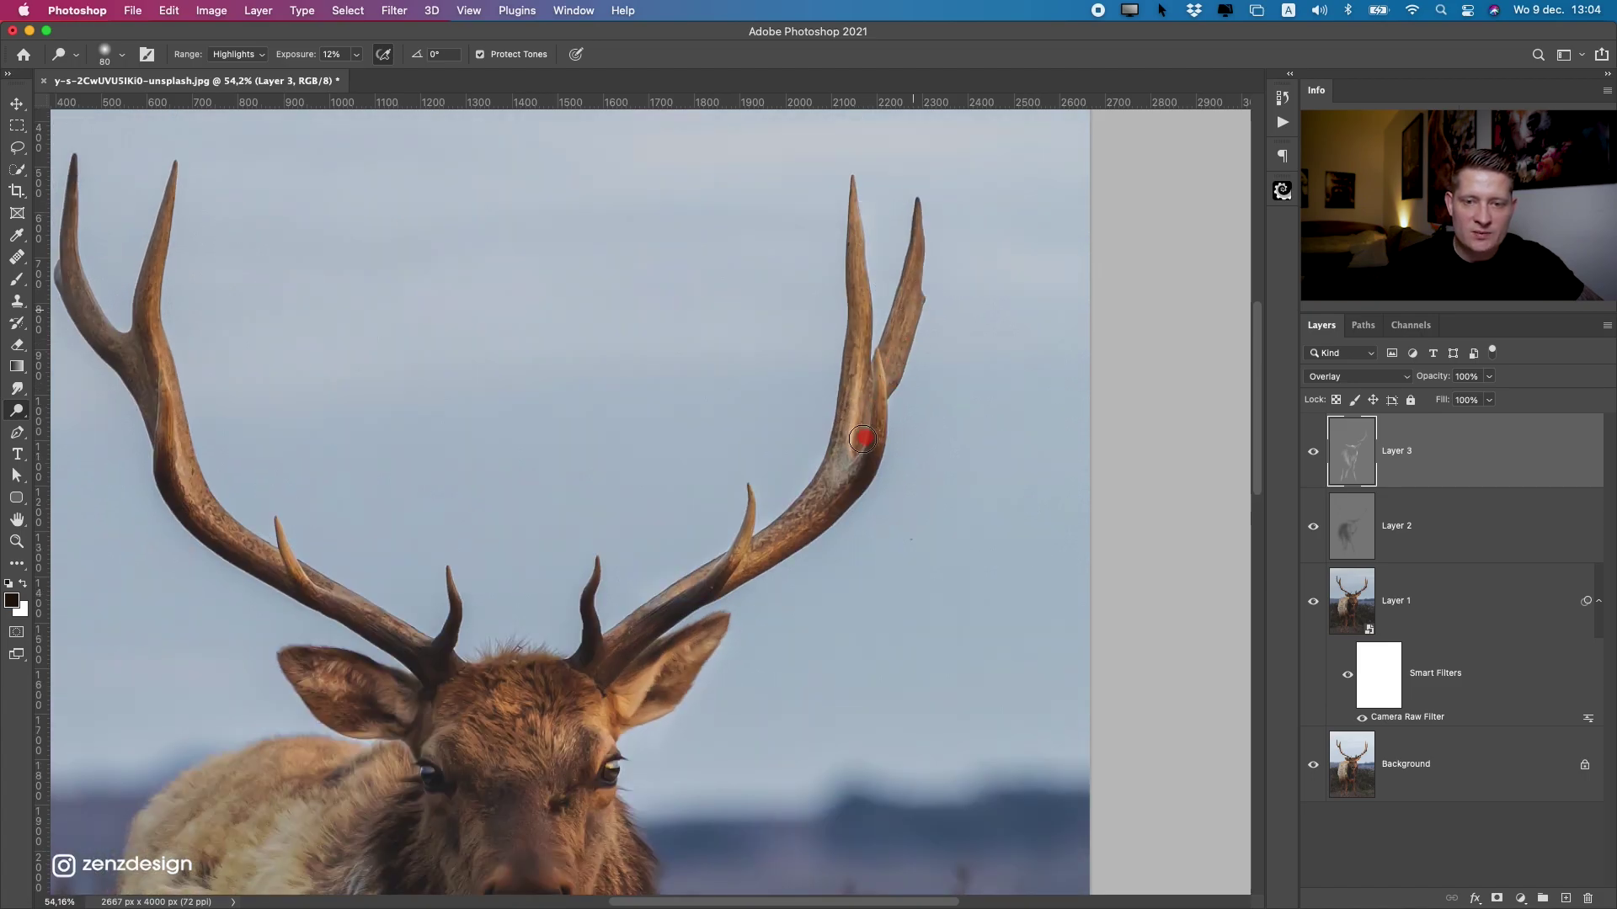
Lighten the antler on the left side of the photo along its main beam and fork.
{"action": "left_click_drag", "start_coordinate": [702, 400], "coordinate": [984, 293]}
{"action": "mouse_move", "coordinate": [561, 265]}
{"action": "left_mouse_down"}
{"action": "mouse_move", "coordinate": [615, 367]}
{"action": "mouse_move", "coordinate": [749, 432]}
{"action": "mouse_move", "coordinate": [590, 336]}
{"action": "left_mouse_up"}
{"action": "mouse_move", "coordinate": [810, 492]}
{"action": "left_mouse_down"}
{"action": "mouse_move", "coordinate": [836, 458]}
{"action": "mouse_move", "coordinate": [851, 469]}
{"action": "left_mouse_up"}
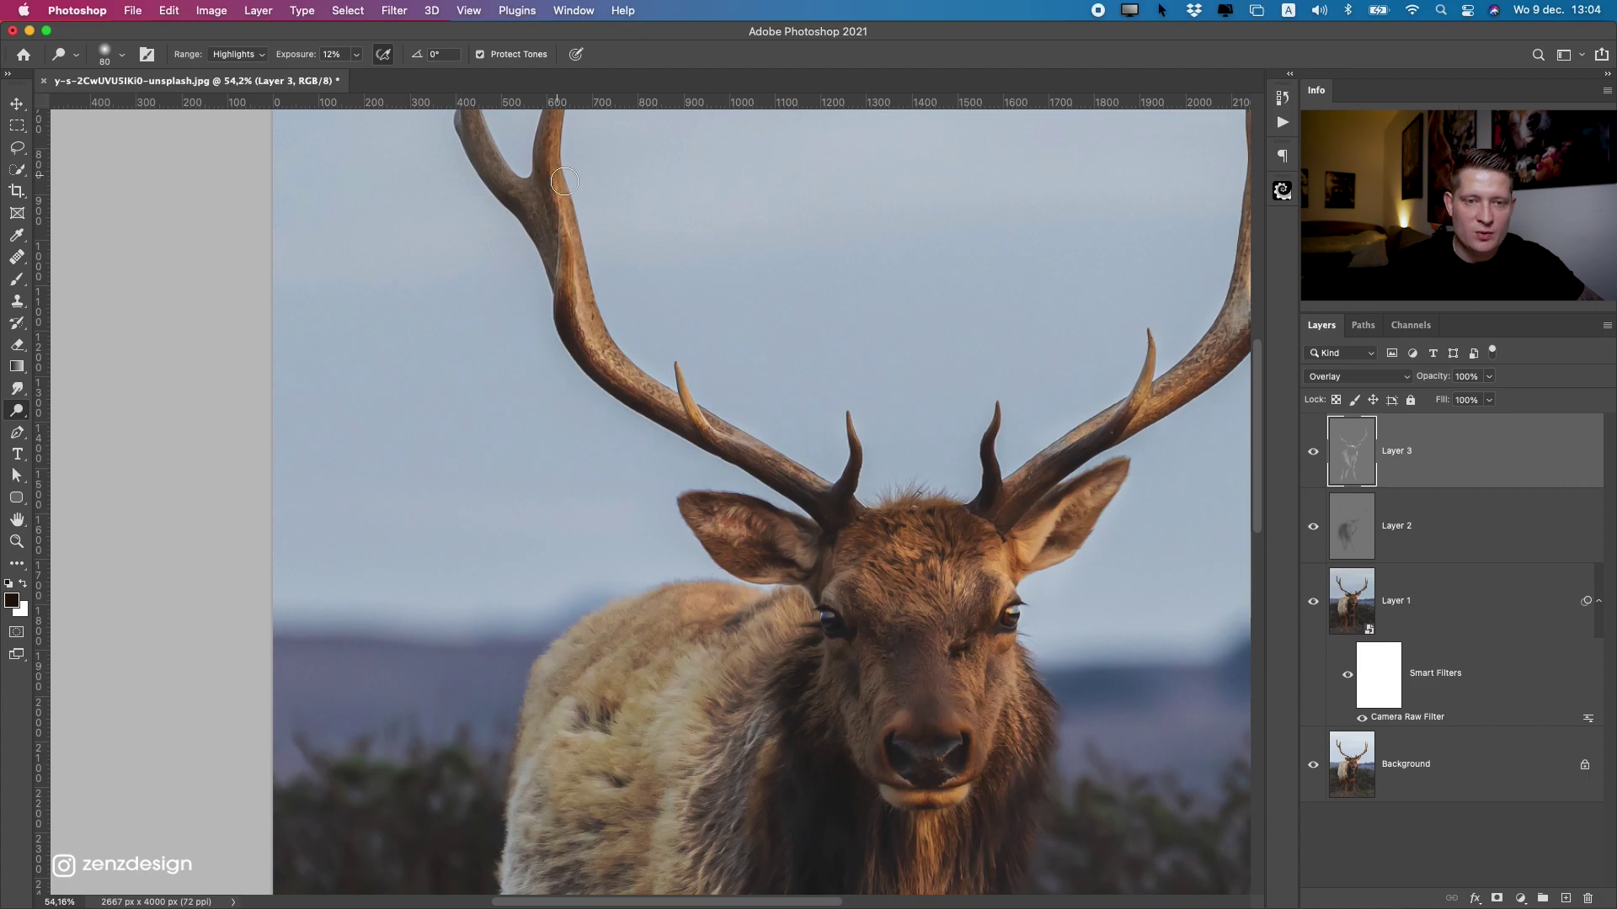
{"action": "left_click_drag", "start_coordinate": [546, 122], "coordinate": [606, 238]}
{"action": "left_click_drag", "start_coordinate": [531, 190], "coordinate": [576, 291]}
{"action": "left_click_drag", "start_coordinate": [624, 190], "coordinate": [617, 288]}
Compare the whole photo with the dodge layer hidden and shown.
{"action": "scroll", "coordinate": [699, 429], "scroll_direction": "down", "scroll_amount": 5}
{"action": "scroll", "coordinate": [758, 541], "scroll_direction": "up", "scroll_amount": 5}
{"action": "scroll", "coordinate": [628, 459], "scroll_direction": "down", "scroll_amount": 5}
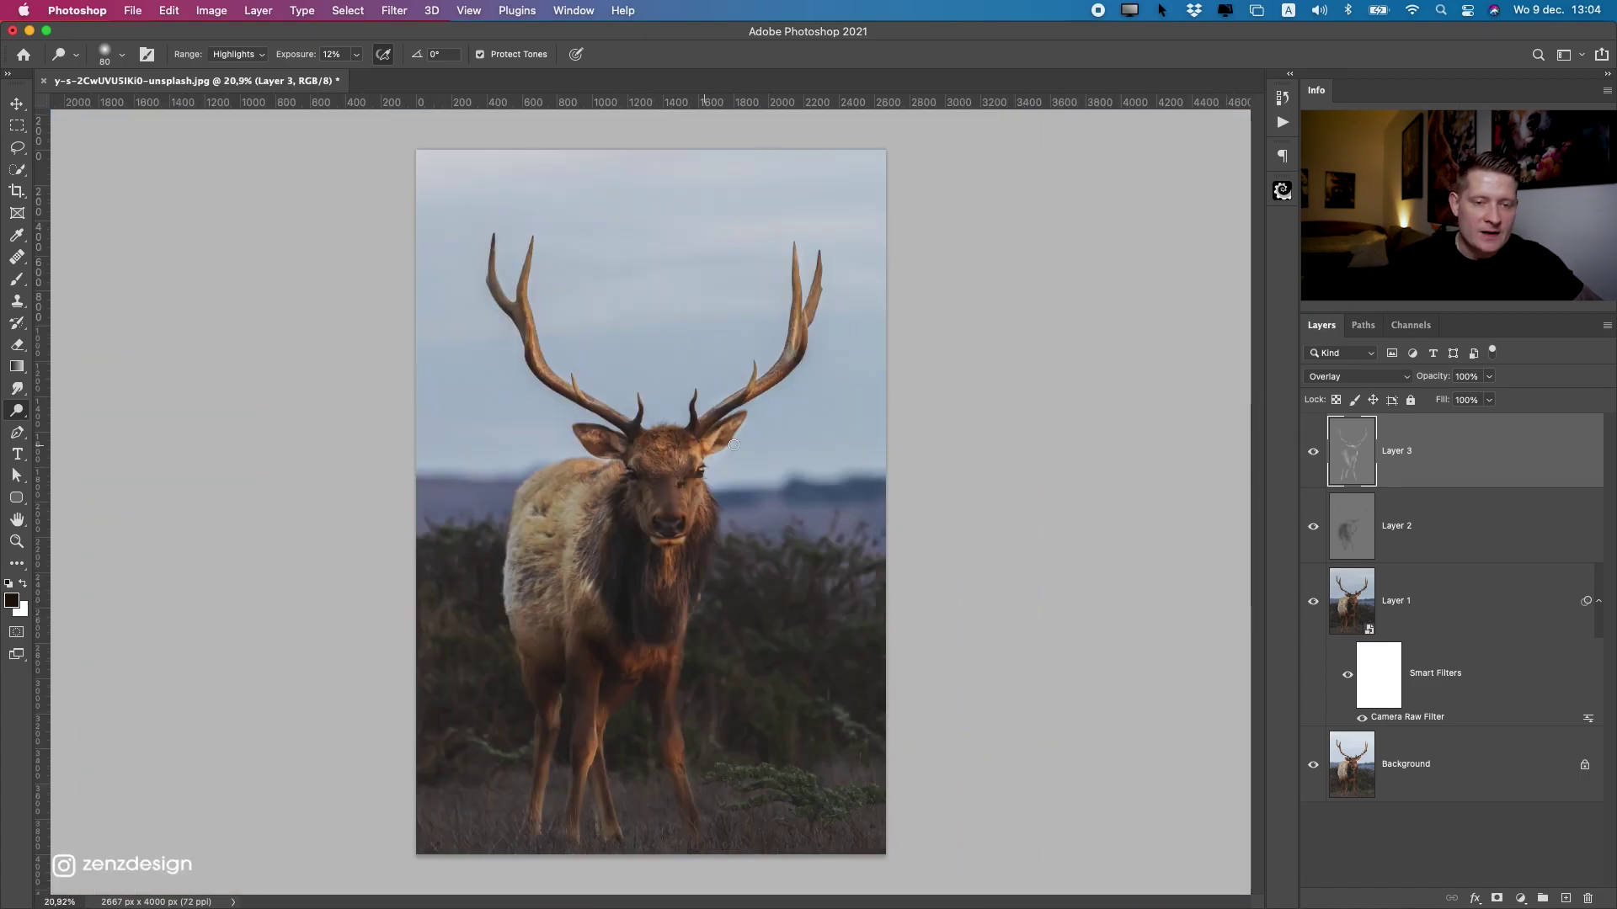
{"action": "scroll", "coordinate": [776, 488], "scroll_direction": "up", "scroll_amount": 1}
{"action": "left_click", "coordinate": [1314, 457]}
{"action": "left_click", "coordinate": [1313, 456]}
{"action": "left_click", "coordinate": [1314, 457]}
{"action": "left_click", "coordinate": [1314, 456]}
Dodge the hind leg, the belly edge and the fur on the elk's lower body and shoulder.
{"action": "left_click_drag", "start_coordinate": [598, 587], "coordinate": [758, 437]}
{"action": "scroll", "coordinate": [776, 611], "scroll_direction": "up", "scroll_amount": 5}
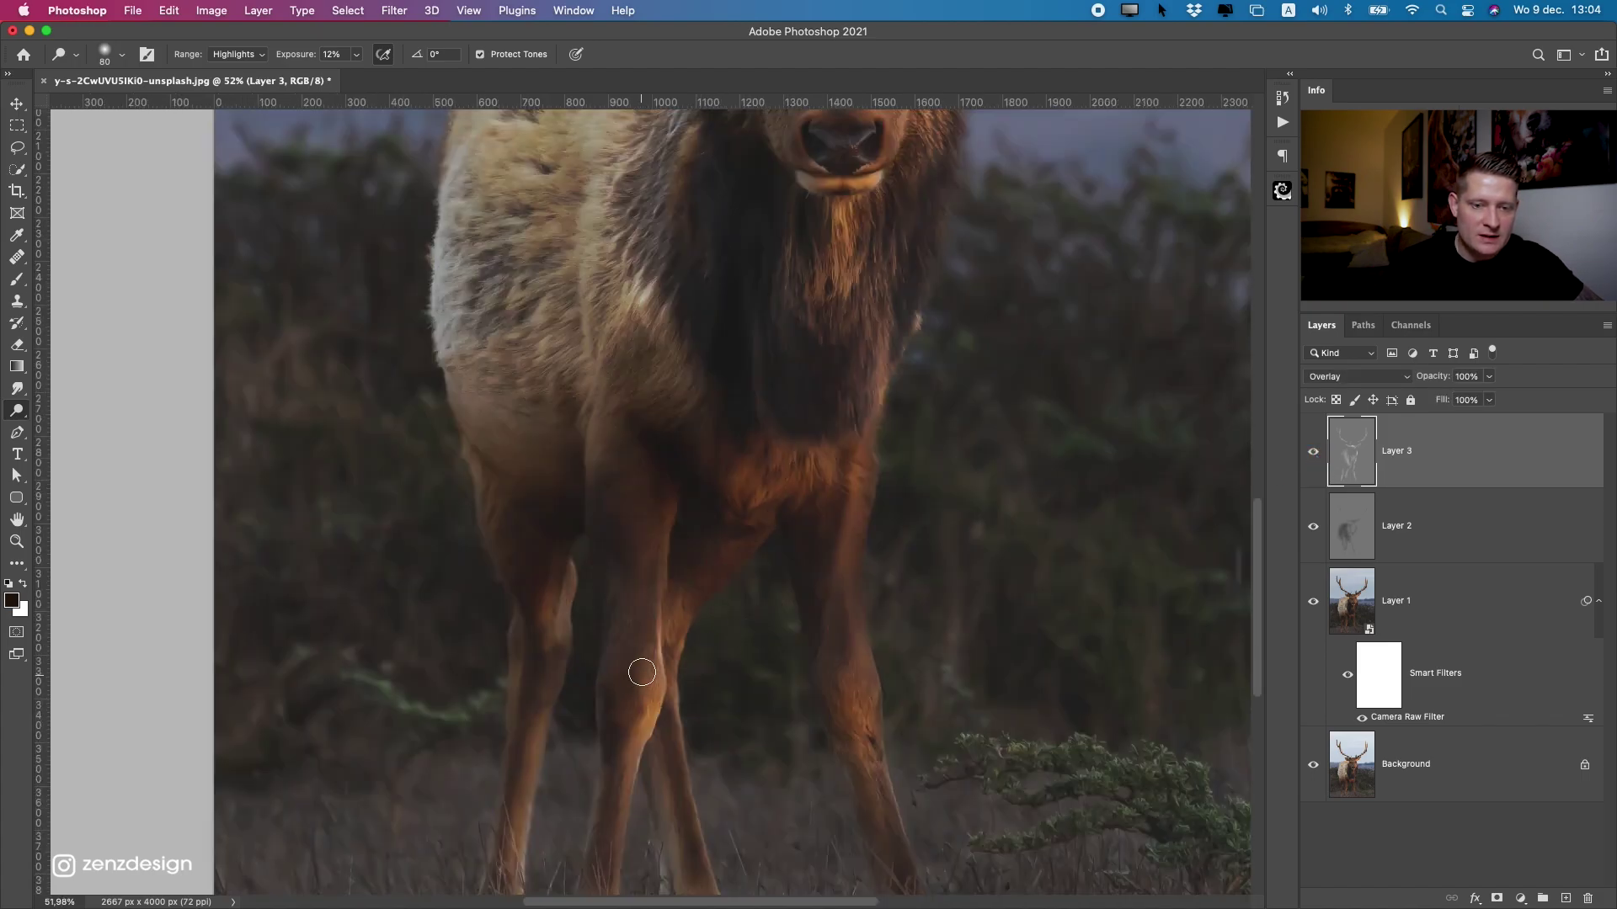
{"action": "mouse_move", "coordinate": [575, 562]}
{"action": "left_mouse_down"}
{"action": "mouse_move", "coordinate": [556, 699]}
{"action": "mouse_move", "coordinate": [541, 673]}
{"action": "mouse_move", "coordinate": [538, 839]}
{"action": "left_mouse_up"}
{"action": "left_click_drag", "start_coordinate": [553, 651], "coordinate": [491, 419]}
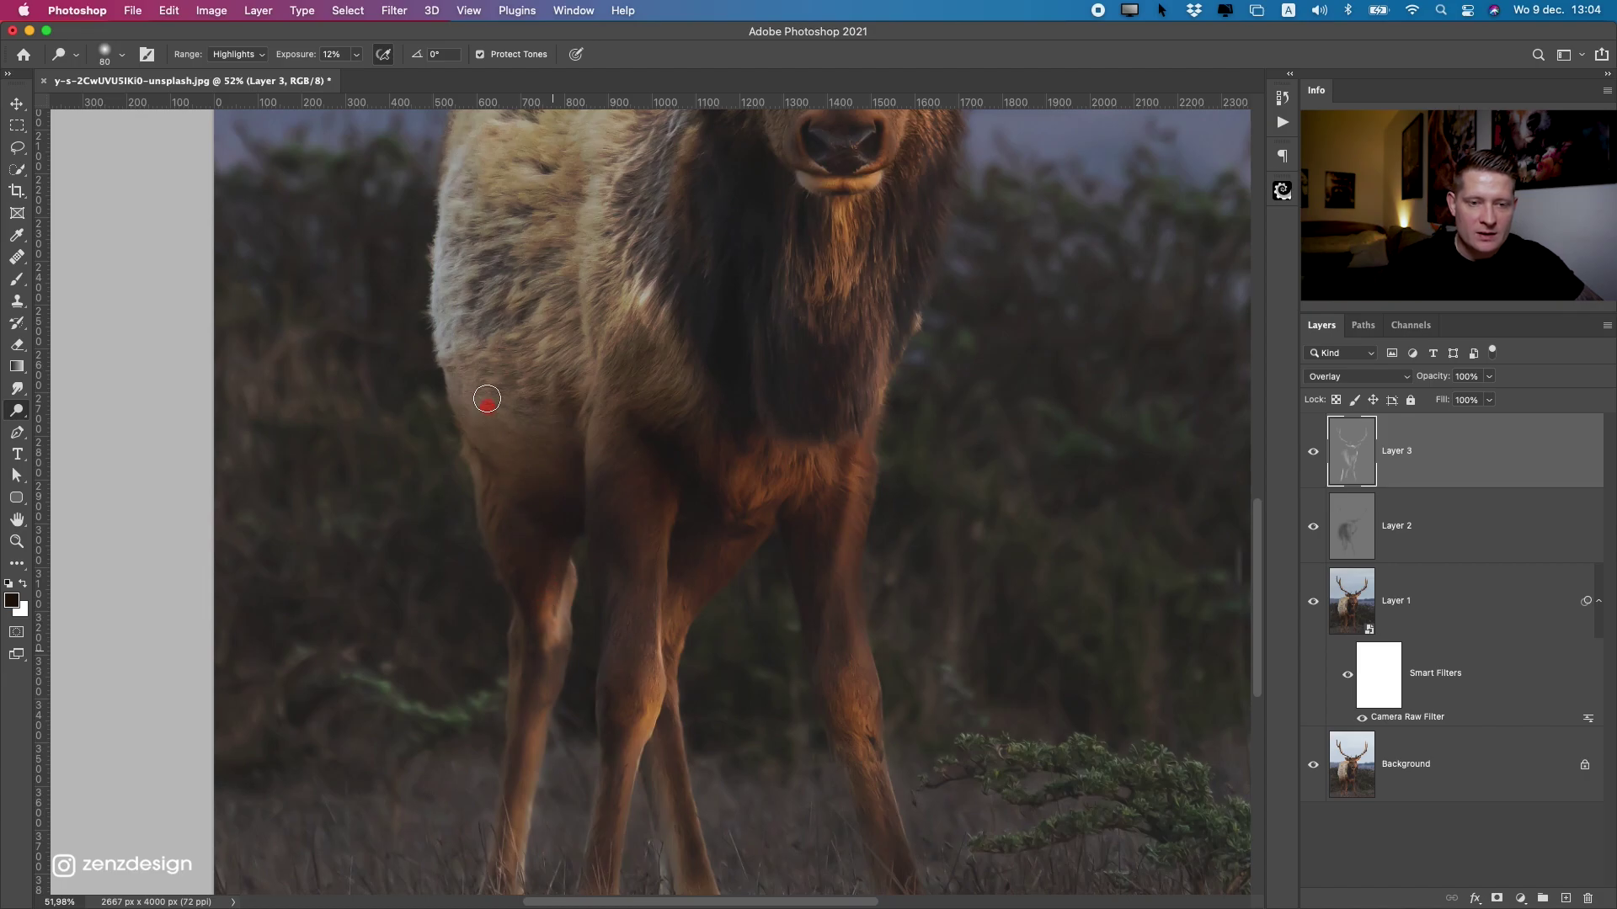
{"action": "mouse_move", "coordinate": [487, 507]}
{"action": "left_mouse_down"}
{"action": "mouse_move", "coordinate": [455, 303]}
{"action": "mouse_move", "coordinate": [593, 492]}
{"action": "left_mouse_up"}
{"action": "mouse_move", "coordinate": [652, 322]}
{"action": "left_mouse_down"}
{"action": "mouse_move", "coordinate": [666, 399]}
{"action": "mouse_move", "coordinate": [804, 431]}
{"action": "mouse_move", "coordinate": [822, 481]}
{"action": "mouse_move", "coordinate": [773, 474]}
{"action": "mouse_move", "coordinate": [851, 433]}
{"action": "mouse_move", "coordinate": [901, 249]}
{"action": "mouse_move", "coordinate": [848, 424]}
{"action": "mouse_move", "coordinate": [743, 463]}
{"action": "mouse_move", "coordinate": [794, 426]}
{"action": "left_mouse_up"}
Enlarge the dodge brush to 175, undo the last stroke, and lighten the lower chest and upper foreleg.
{"action": "key", "text": "bracketright"}
{"action": "key", "text": "bracketright"}
{"action": "key", "text": "bracketright"}
{"action": "key", "text": "bracketright"}
{"action": "key", "text": "bracketright"}
{"action": "key", "text": "super+z"}
{"action": "mouse_move", "coordinate": [727, 514]}
{"action": "left_mouse_down"}
{"action": "mouse_move", "coordinate": [827, 442]}
{"action": "mouse_move", "coordinate": [841, 552]}
{"action": "left_mouse_up"}
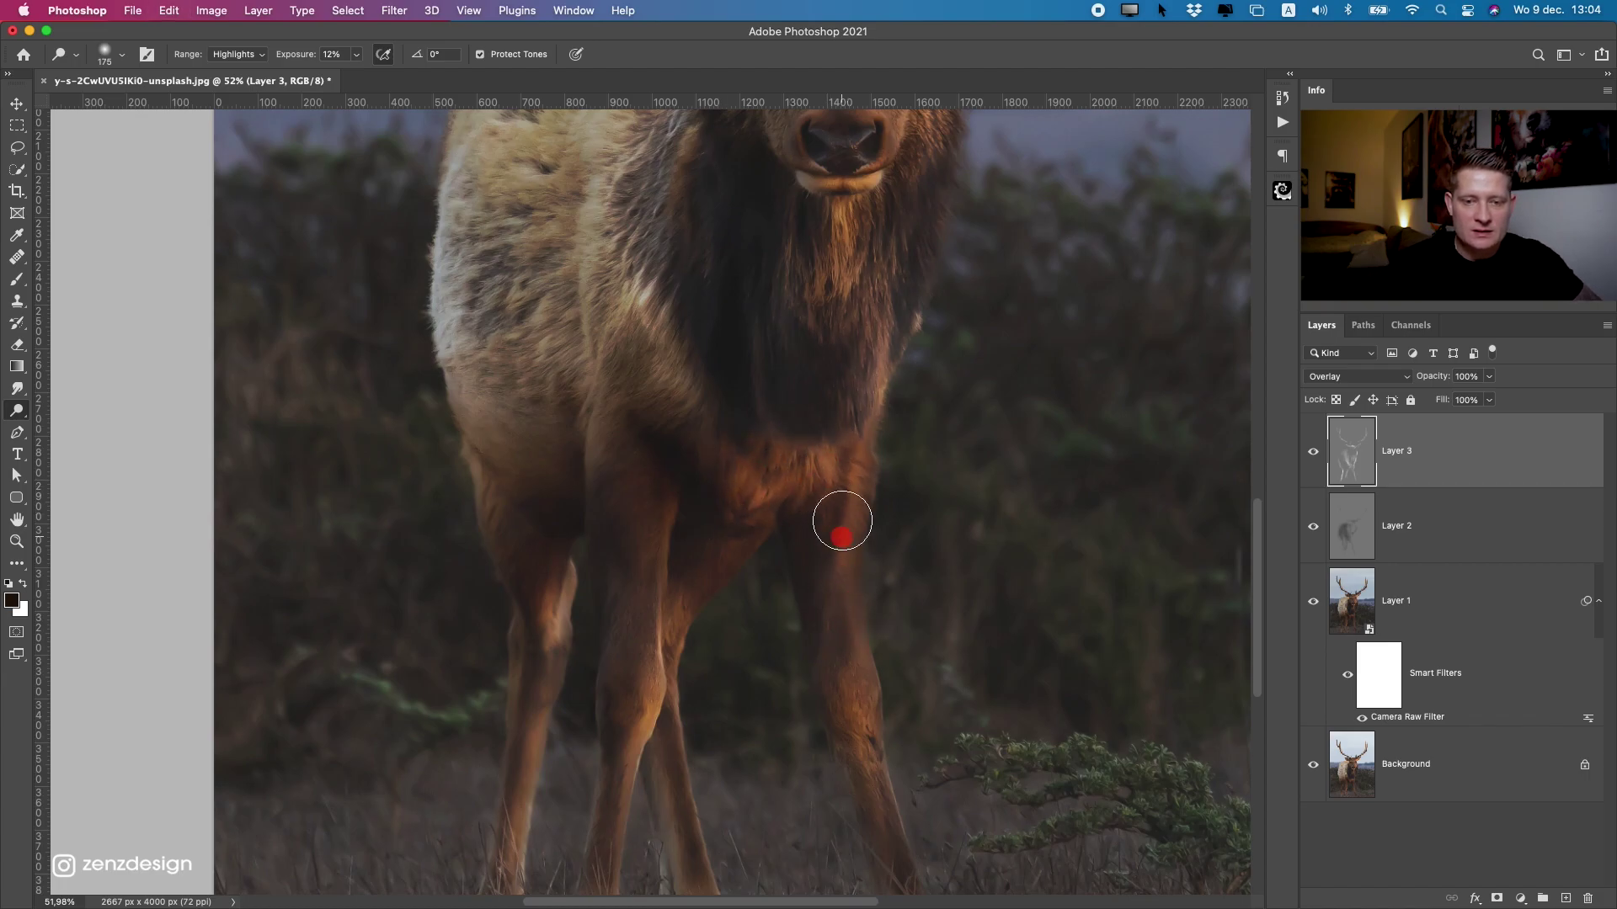
Compare the photo with the dodge layer hidden and shown, and set that layer's opacity to 87%.
{"action": "key", "text": "super+0"}
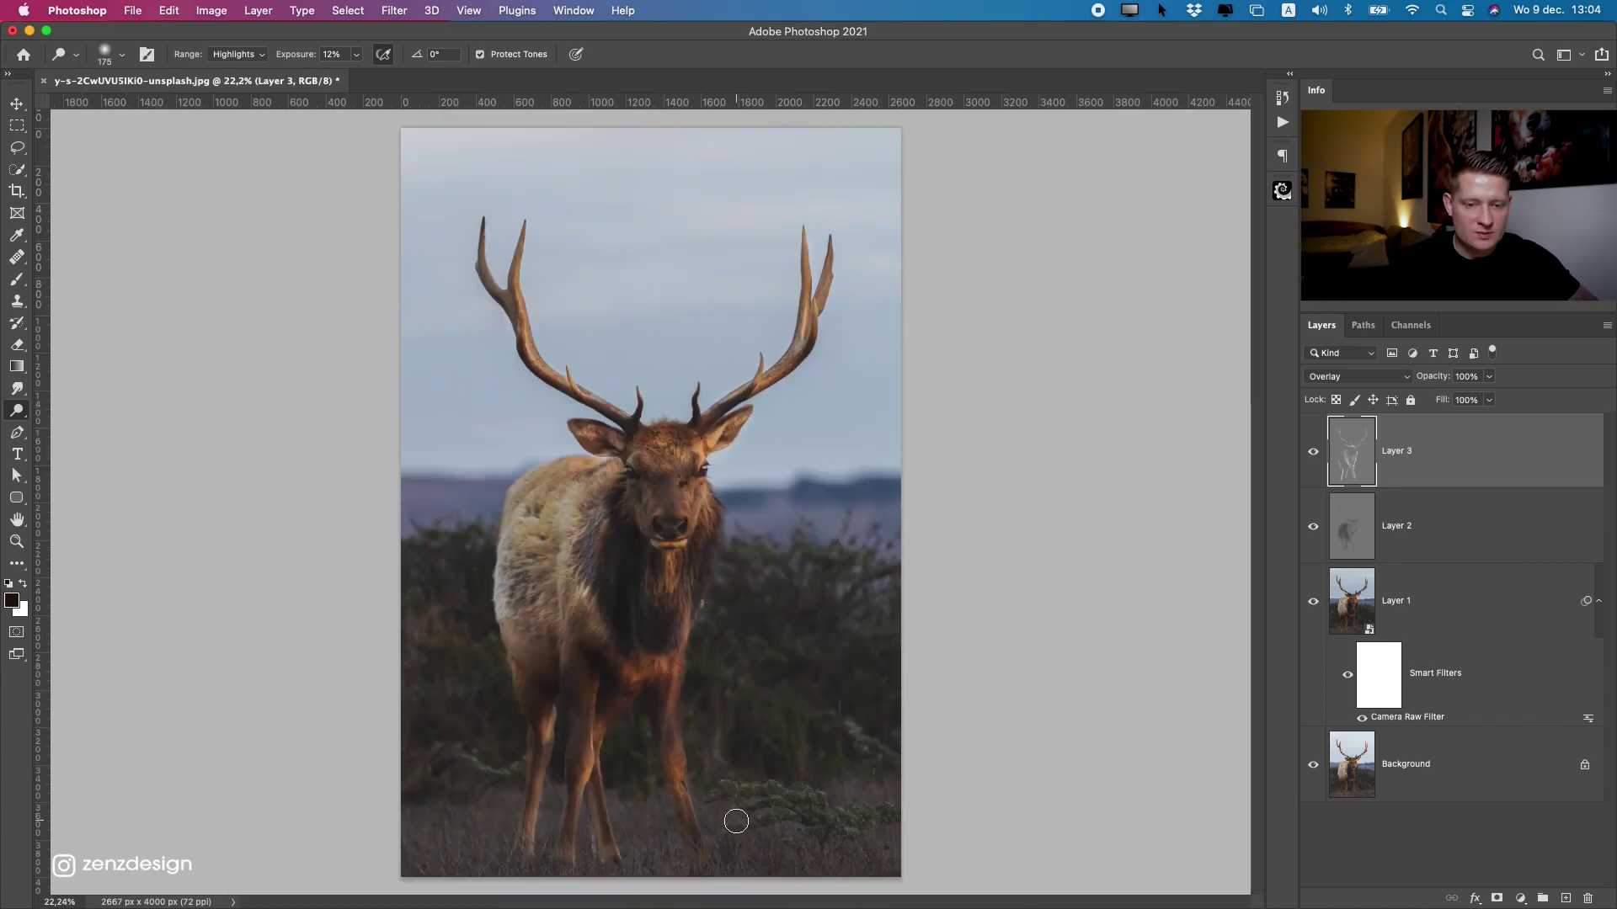
{"action": "left_click", "coordinate": [1312, 453]}
{"action": "left_click", "coordinate": [1312, 455]}
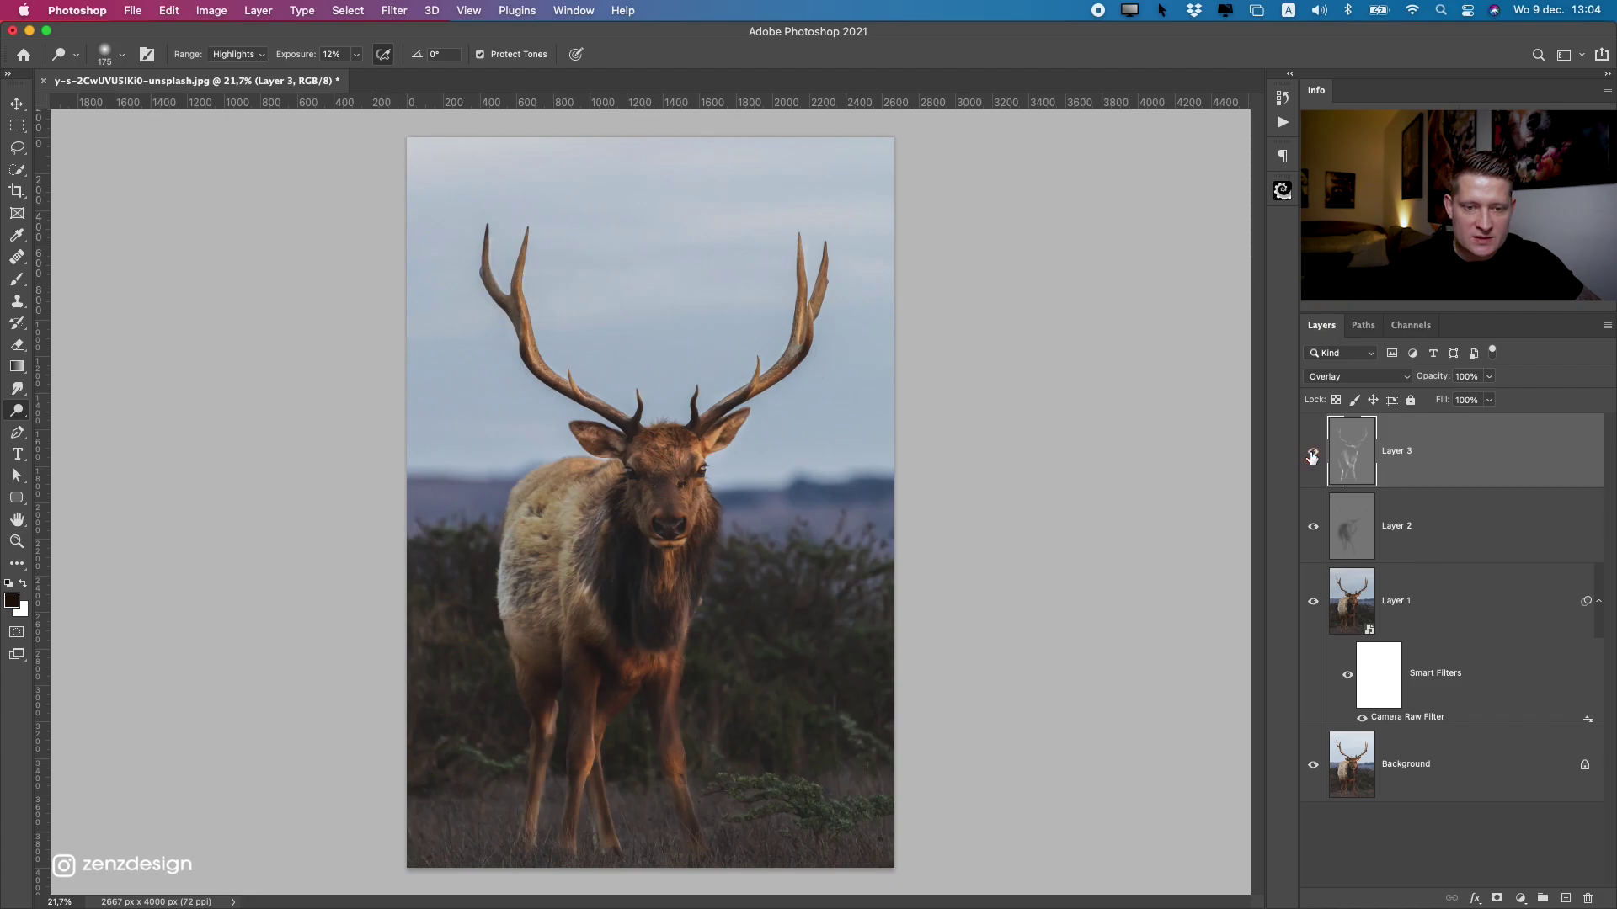
{"action": "scroll", "coordinate": [732, 488], "scroll_direction": "up", "scroll_amount": 5}
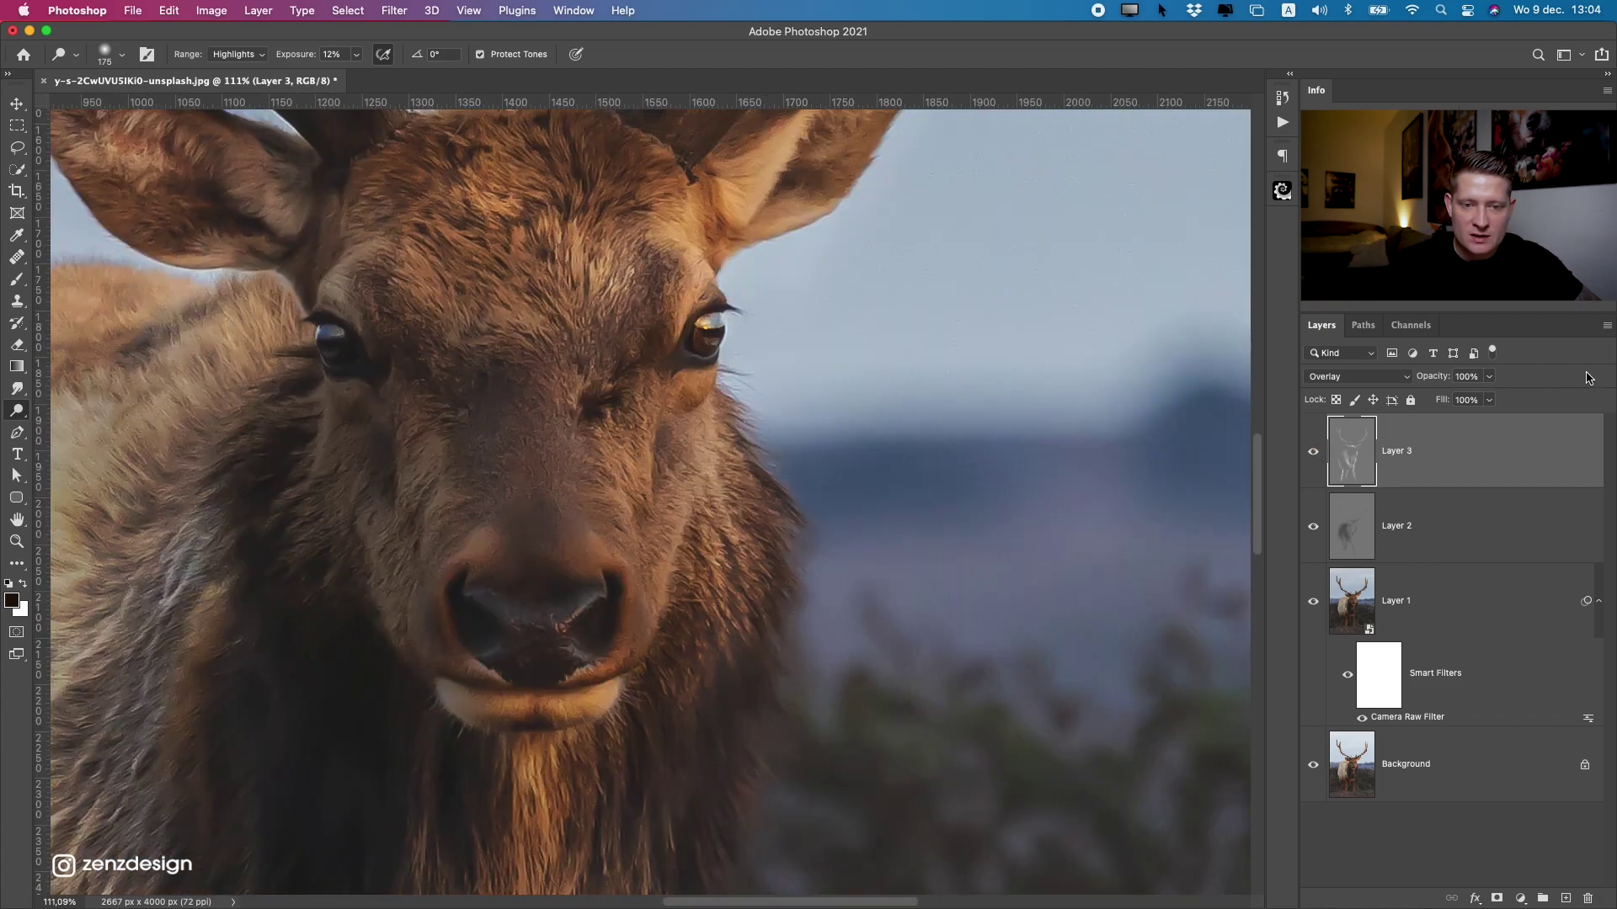
{"action": "left_click", "coordinate": [1488, 378]}
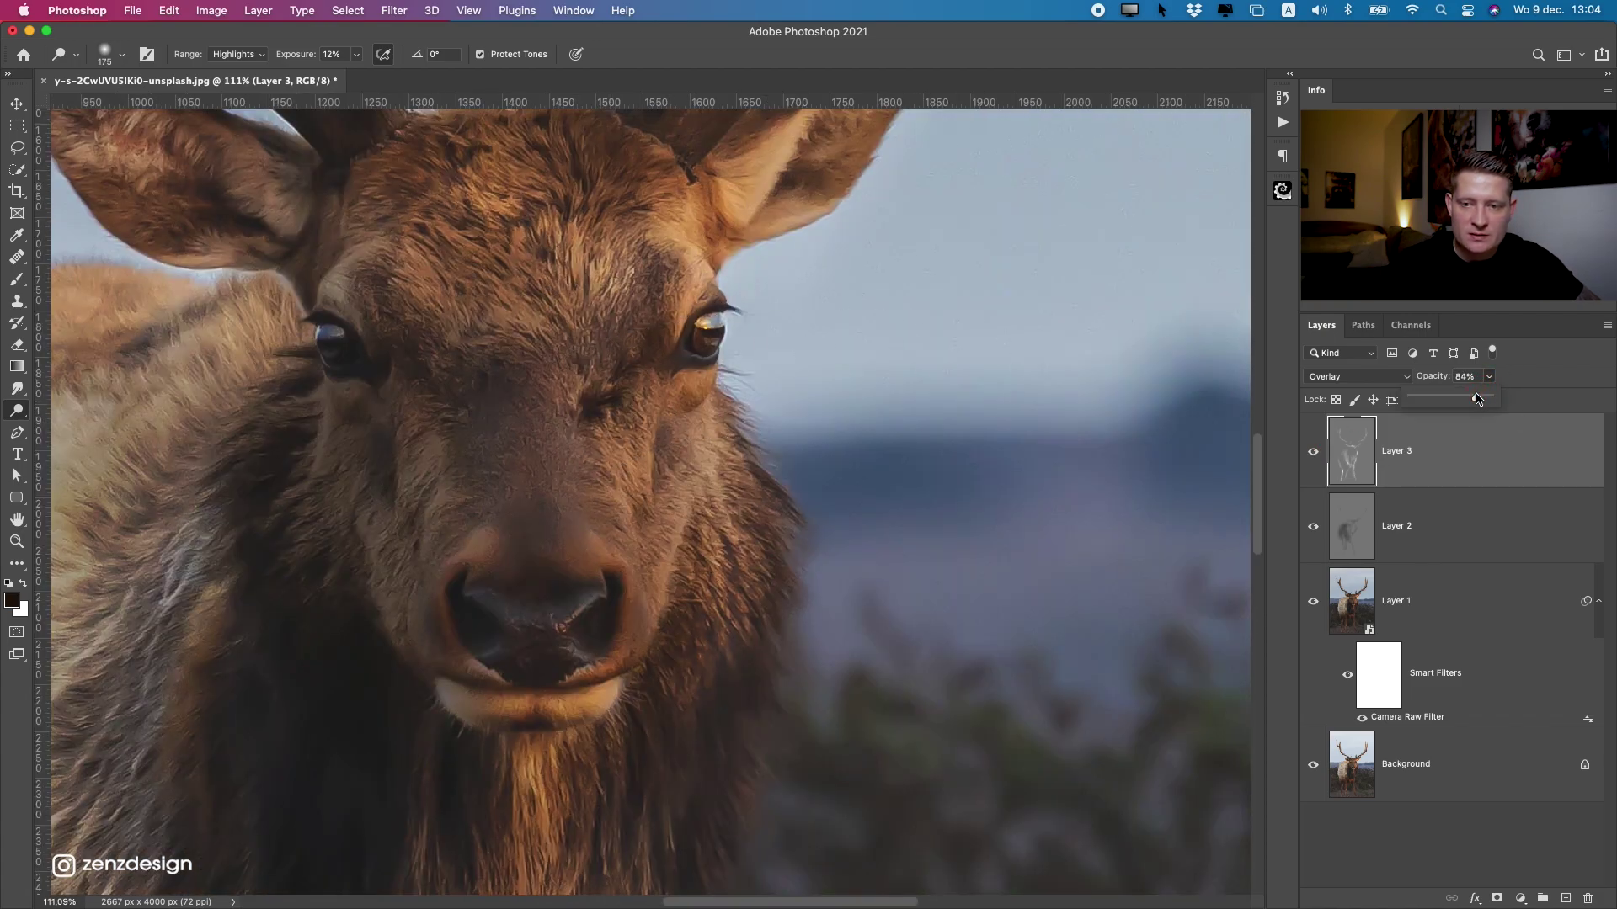
{"action": "scroll", "coordinate": [668, 523], "scroll_direction": "down", "scroll_amount": 4}
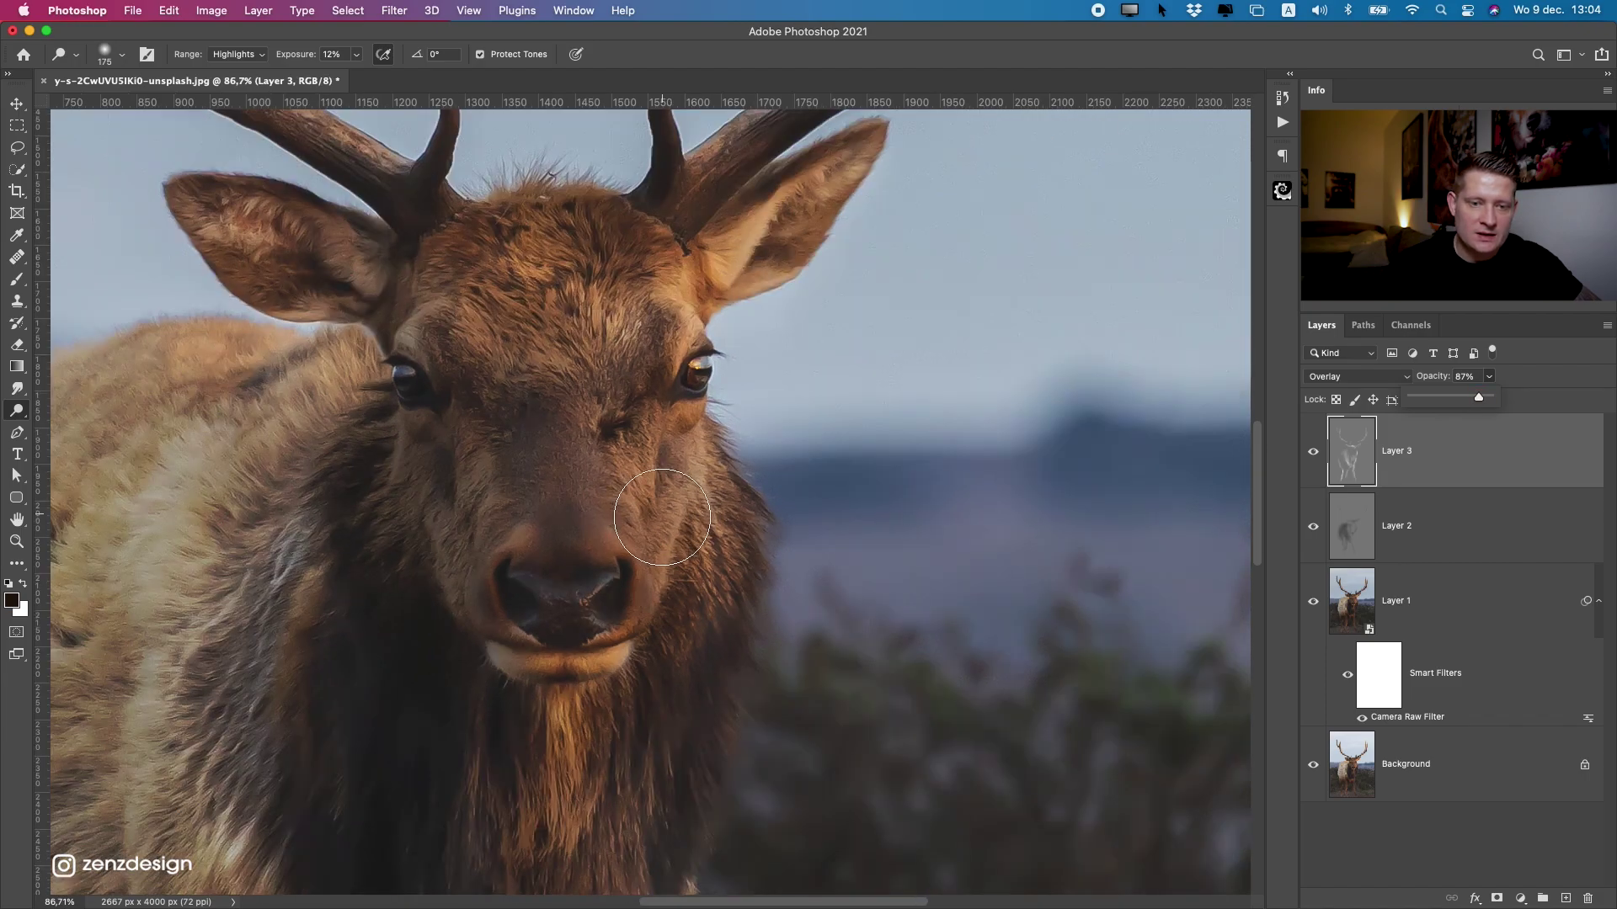
Reduce the dodge brush size and paint a thin rim highlight down the elk's sunlit cheek to its mouth.
{"action": "scroll", "coordinate": [653, 552], "scroll_direction": "up", "scroll_amount": 1}
{"action": "key", "text": "bracketleft"}
{"action": "key", "text": "bracketleft"}
{"action": "key", "text": "bracketleft"}
{"action": "key", "text": "bracketleft"}
{"action": "key", "text": "bracketleft"}
{"action": "key", "text": "bracketleft"}
{"action": "key", "text": "bracketleft"}
{"action": "left_click_drag", "start_coordinate": [665, 524], "coordinate": [647, 589]}
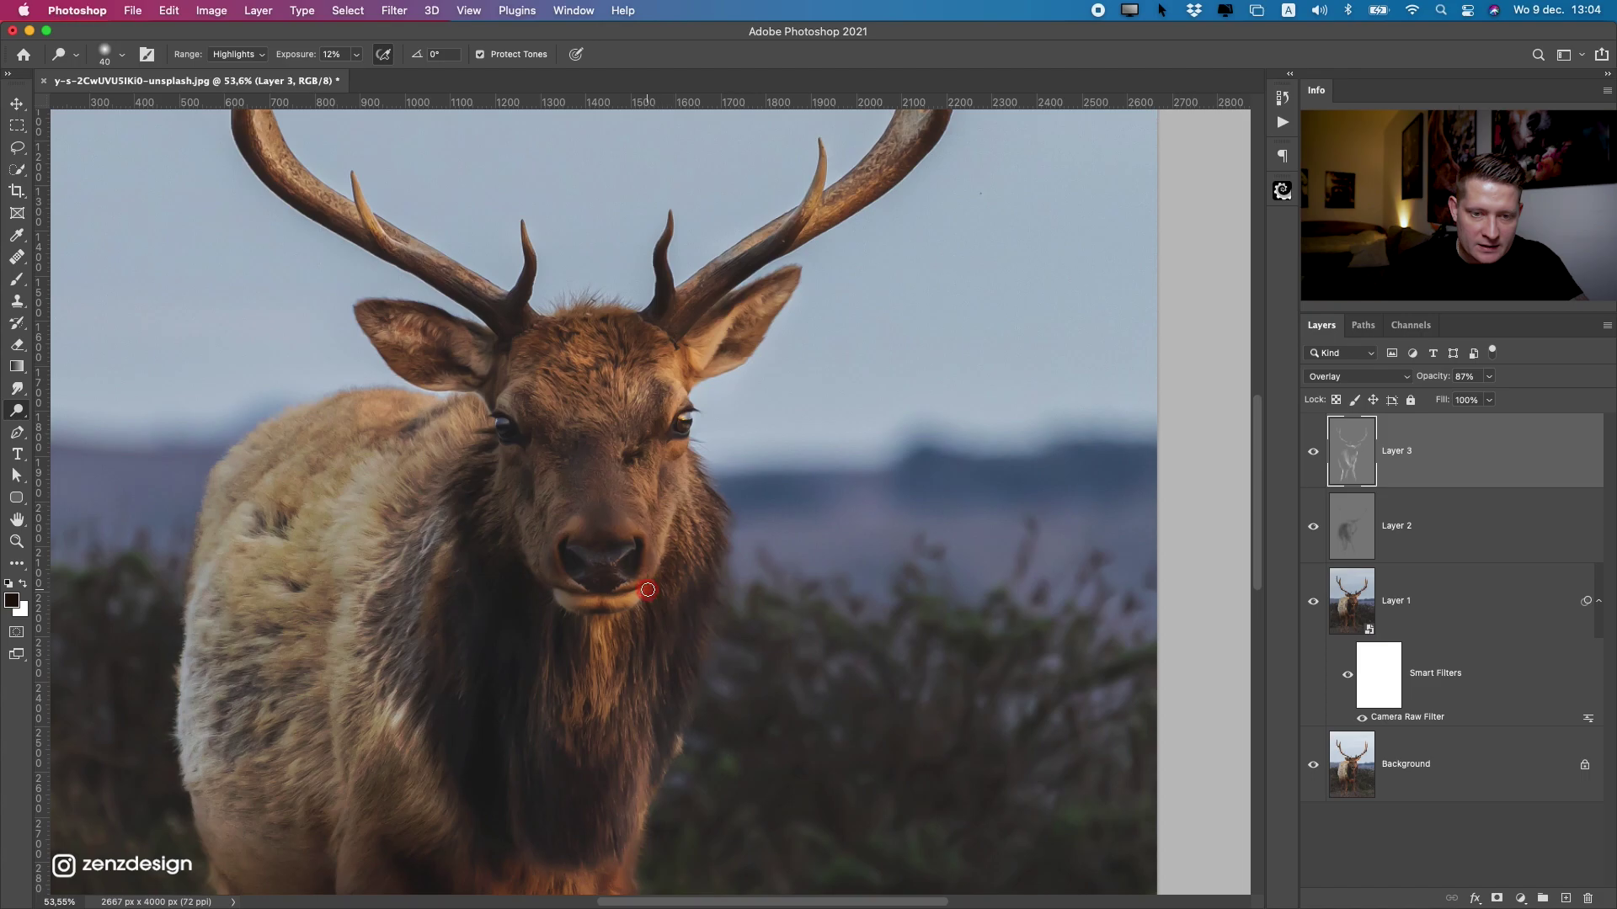
{"action": "left_click_drag", "start_coordinate": [672, 515], "coordinate": [649, 581]}
{"action": "left_click_drag", "start_coordinate": [672, 497], "coordinate": [650, 598]}
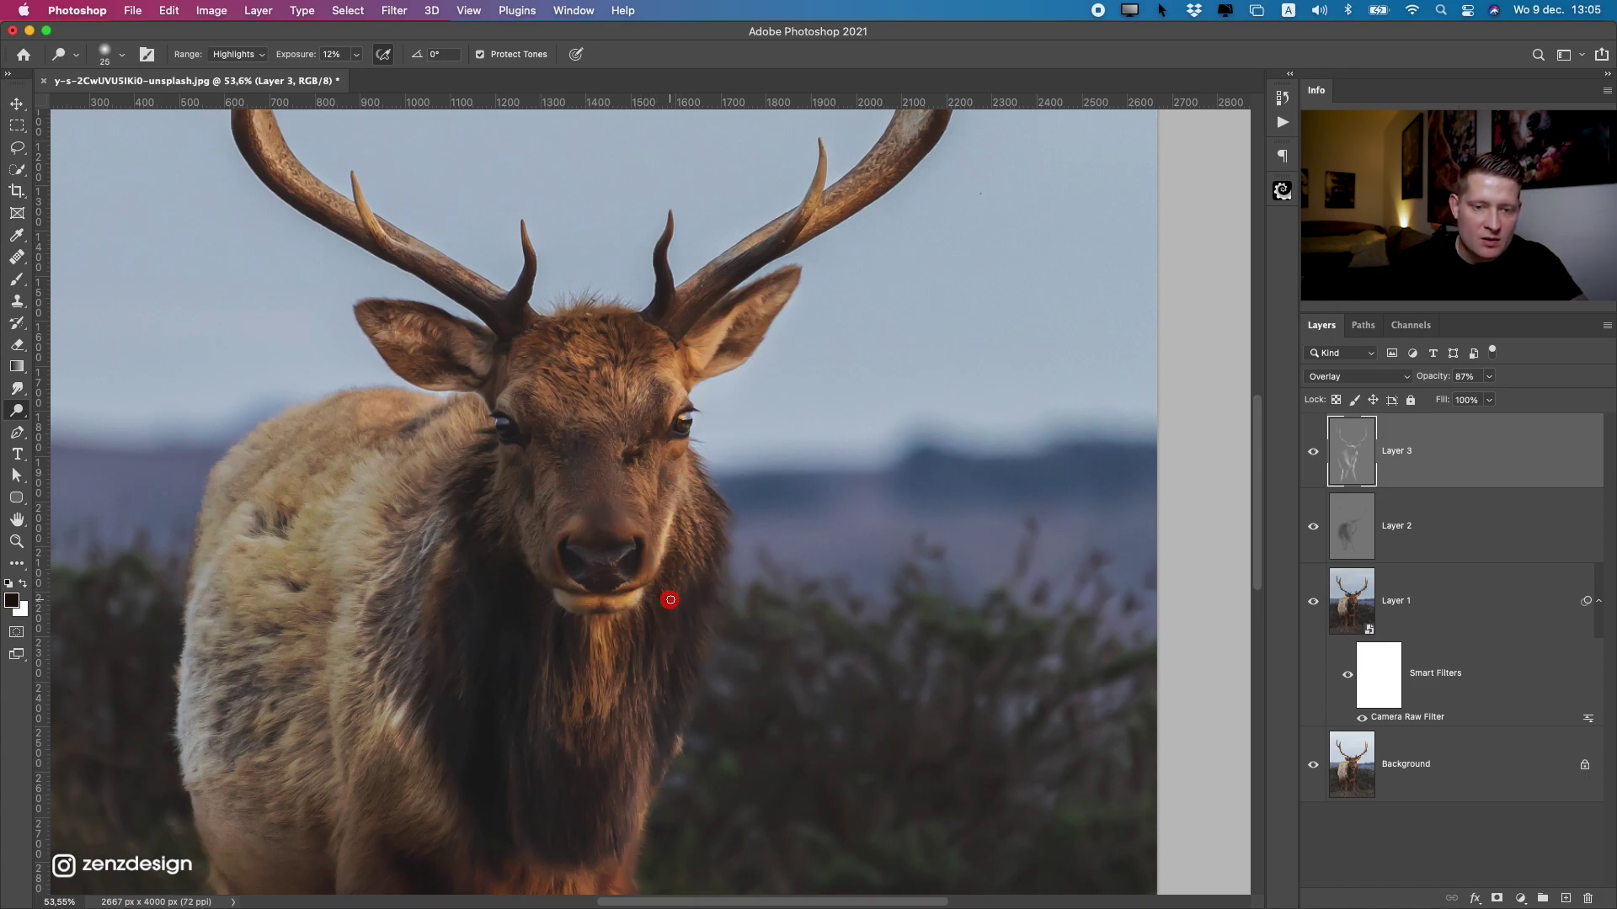
{"action": "left_click_drag", "start_coordinate": [686, 456], "coordinate": [676, 512]}
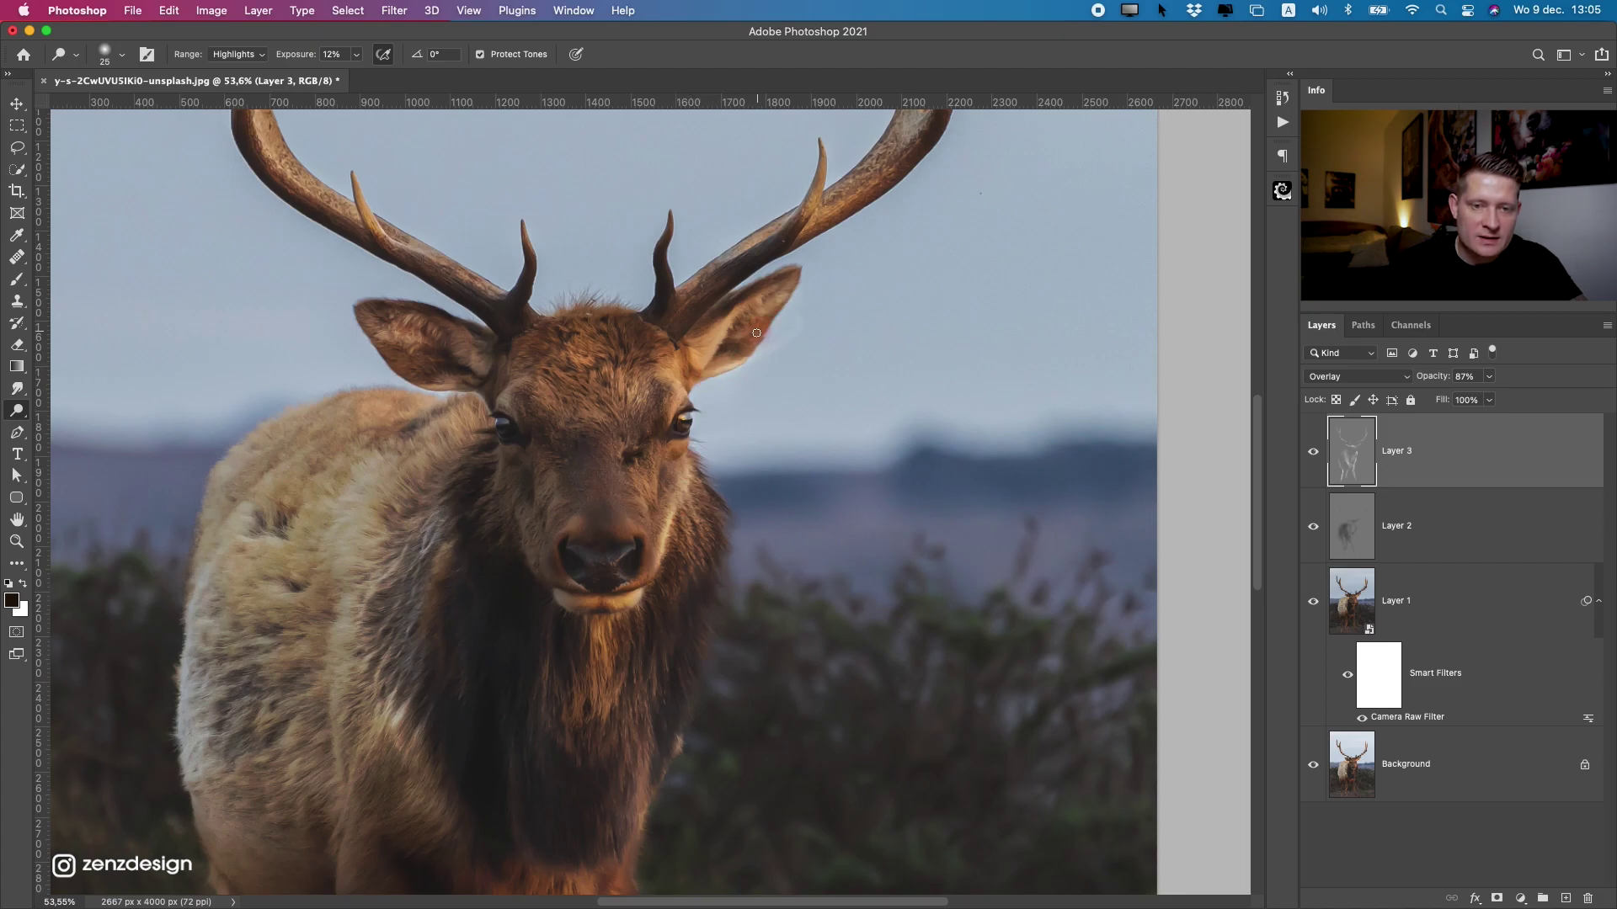
Undo the last three strokes and dodge the lower edge of the ear on the sunlit side.
{"action": "scroll", "coordinate": [781, 305], "scroll_direction": "up", "scroll_amount": 6}
{"action": "key", "text": "super+z"}
{"action": "key", "text": "super+z"}
{"action": "key", "text": "super+z"}
{"action": "mouse_move", "coordinate": [649, 474]}
{"action": "left_mouse_down"}
{"action": "mouse_move", "coordinate": [756, 305]}
{"action": "mouse_move", "coordinate": [688, 404]}
{"action": "mouse_move", "coordinate": [596, 490]}
{"action": "mouse_move", "coordinate": [530, 507]}
{"action": "mouse_move", "coordinate": [603, 486]}
{"action": "mouse_move", "coordinate": [646, 337]}
{"action": "mouse_move", "coordinate": [529, 516]}
{"action": "mouse_move", "coordinate": [745, 289]}
{"action": "mouse_move", "coordinate": [832, 234]}
{"action": "mouse_move", "coordinate": [692, 400]}
{"action": "mouse_move", "coordinate": [814, 221]}
{"action": "mouse_move", "coordinate": [660, 440]}
{"action": "left_mouse_up"}
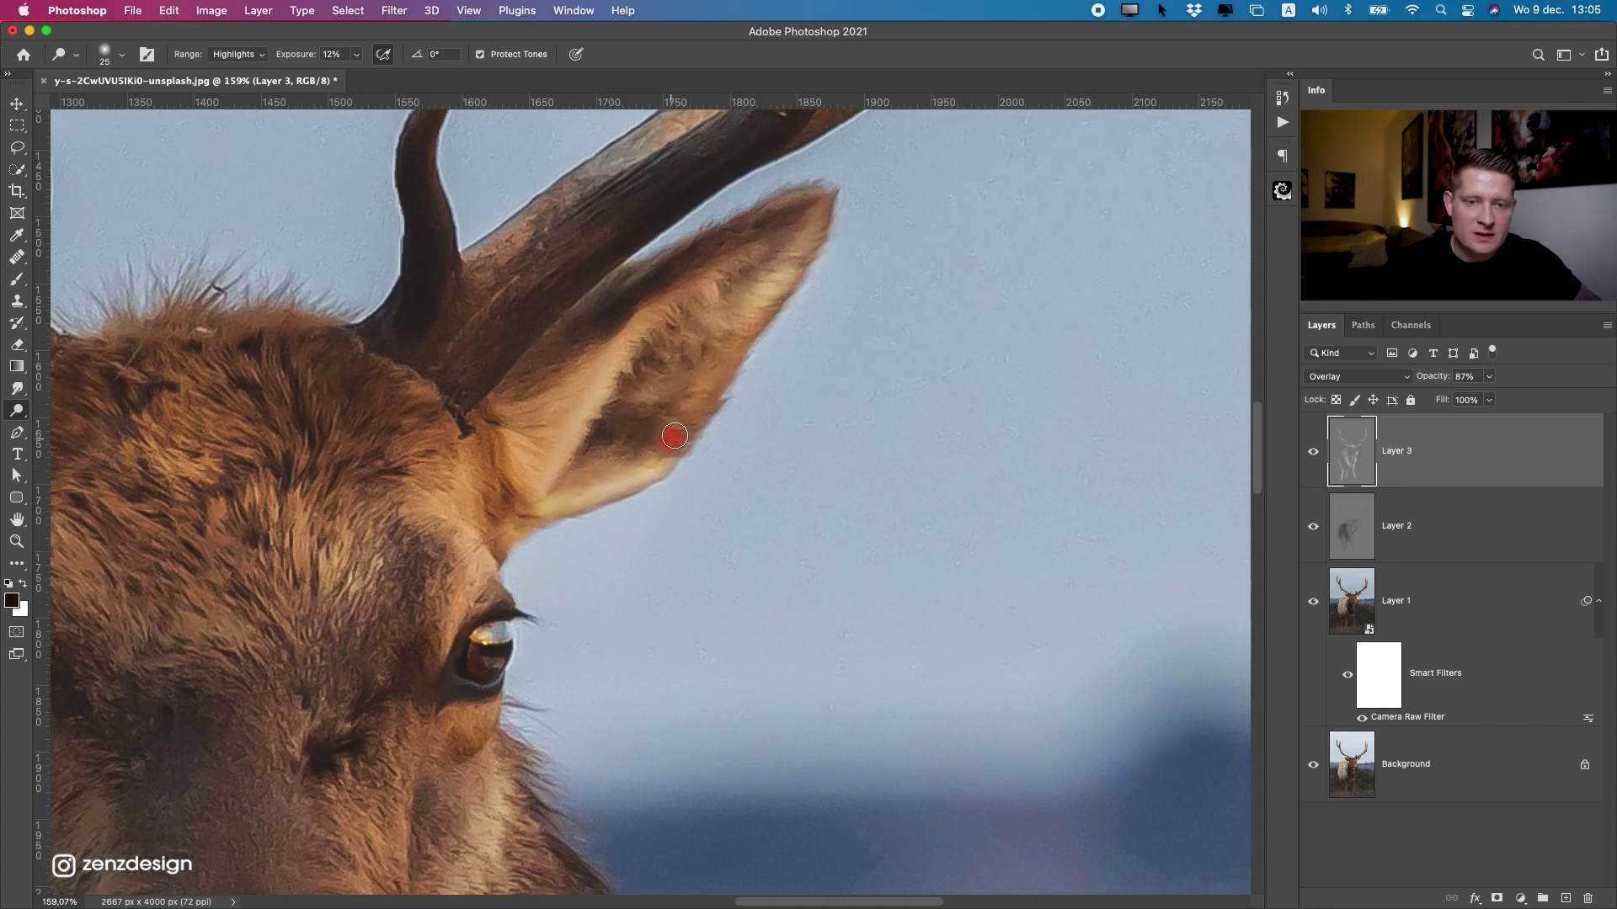
Add fine dodge highlights along the sunlit side of the neck mane, the beard and the chest edge.
{"action": "scroll", "coordinate": [719, 292], "scroll_direction": "down", "scroll_amount": 3}
{"action": "left_click_drag", "start_coordinate": [547, 548], "coordinate": [786, 256]}
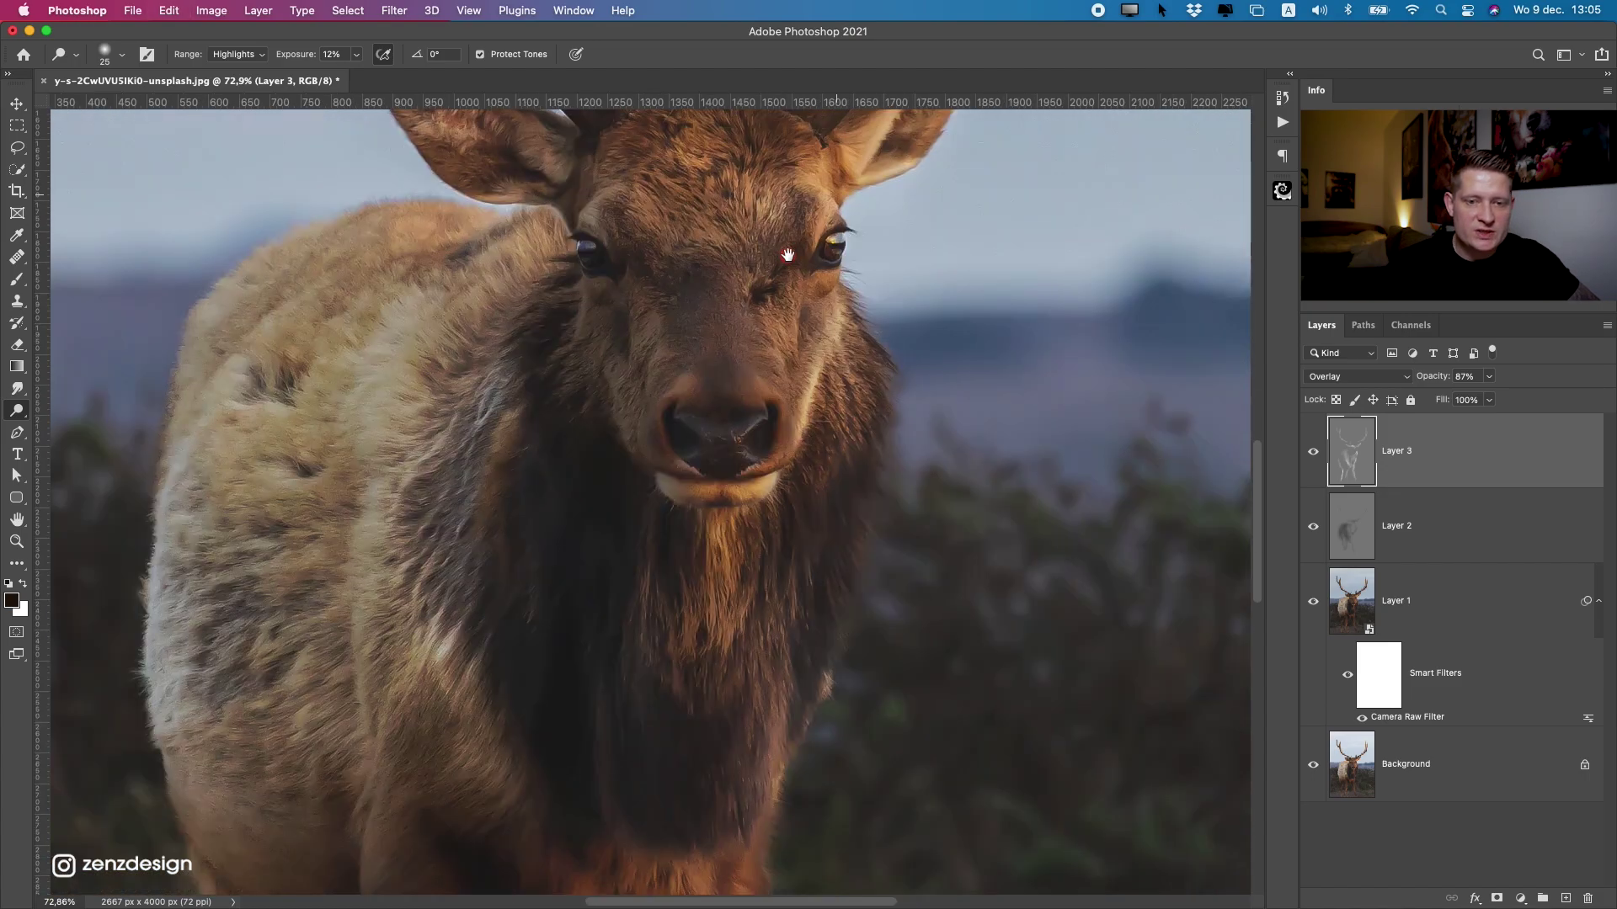
{"action": "scroll", "coordinate": [791, 472], "scroll_direction": "down", "scroll_amount": 3}
{"action": "scroll", "coordinate": [822, 474], "scroll_direction": "up", "scroll_amount": 2}
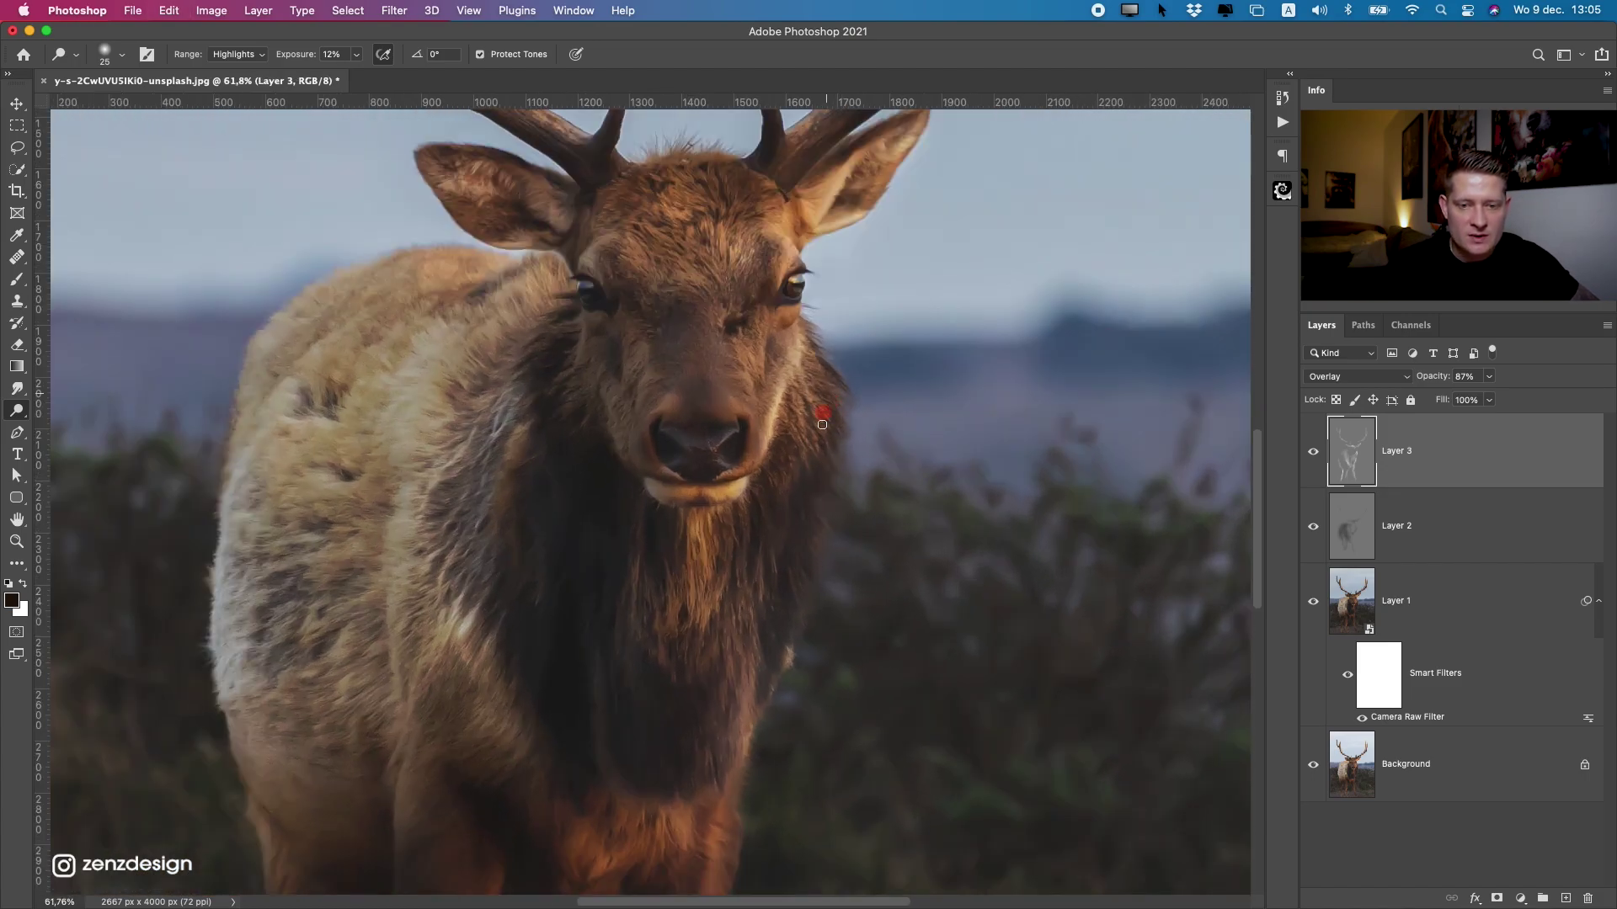
{"action": "left_click_drag", "start_coordinate": [781, 470], "coordinate": [755, 512]}
{"action": "mouse_move", "coordinate": [696, 624]}
{"action": "left_mouse_down"}
{"action": "mouse_move", "coordinate": [704, 517]}
{"action": "mouse_move", "coordinate": [697, 642]}
{"action": "left_mouse_up"}
{"action": "left_click_drag", "start_coordinate": [776, 591], "coordinate": [781, 363]}
{"action": "left_click_drag", "start_coordinate": [746, 520], "coordinate": [709, 661]}
Paint fine dodge highlights along the edges of the elk's legs and across its lower chest.
{"action": "mouse_move", "coordinate": [713, 818]}
{"action": "left_mouse_down"}
{"action": "mouse_move", "coordinate": [728, 569]}
{"action": "mouse_move", "coordinate": [708, 464]}
{"action": "left_mouse_up"}
{"action": "scroll", "coordinate": [715, 670], "scroll_direction": "up", "scroll_amount": 5}
{"action": "scroll", "coordinate": [741, 655], "scroll_direction": "down", "scroll_amount": 5}
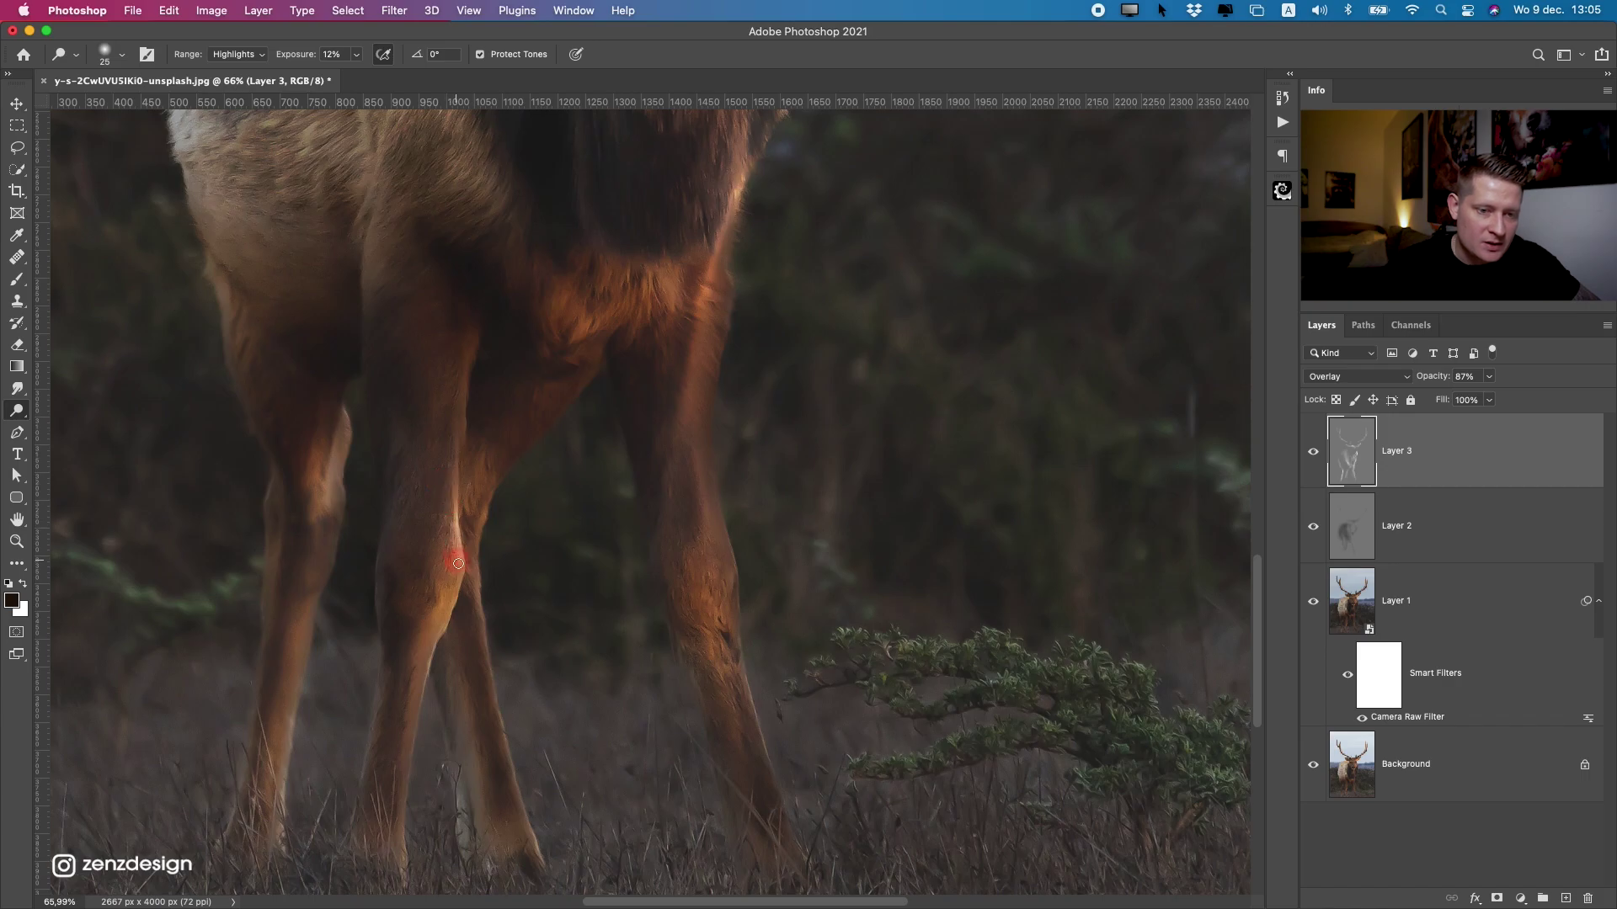
{"action": "left_click_drag", "start_coordinate": [482, 551], "coordinate": [412, 696]}
{"action": "left_click_drag", "start_coordinate": [340, 415], "coordinate": [322, 503]}
{"action": "scroll", "coordinate": [376, 578], "scroll_direction": "down", "scroll_amount": 10}
{"action": "scroll", "coordinate": [613, 595], "scroll_direction": "up", "scroll_amount": 10}
{"action": "mouse_move", "coordinate": [882, 562]}
{"action": "left_mouse_down"}
{"action": "mouse_move", "coordinate": [892, 542]}
{"action": "mouse_move", "coordinate": [881, 753]}
{"action": "mouse_move", "coordinate": [896, 807]}
{"action": "left_mouse_up"}
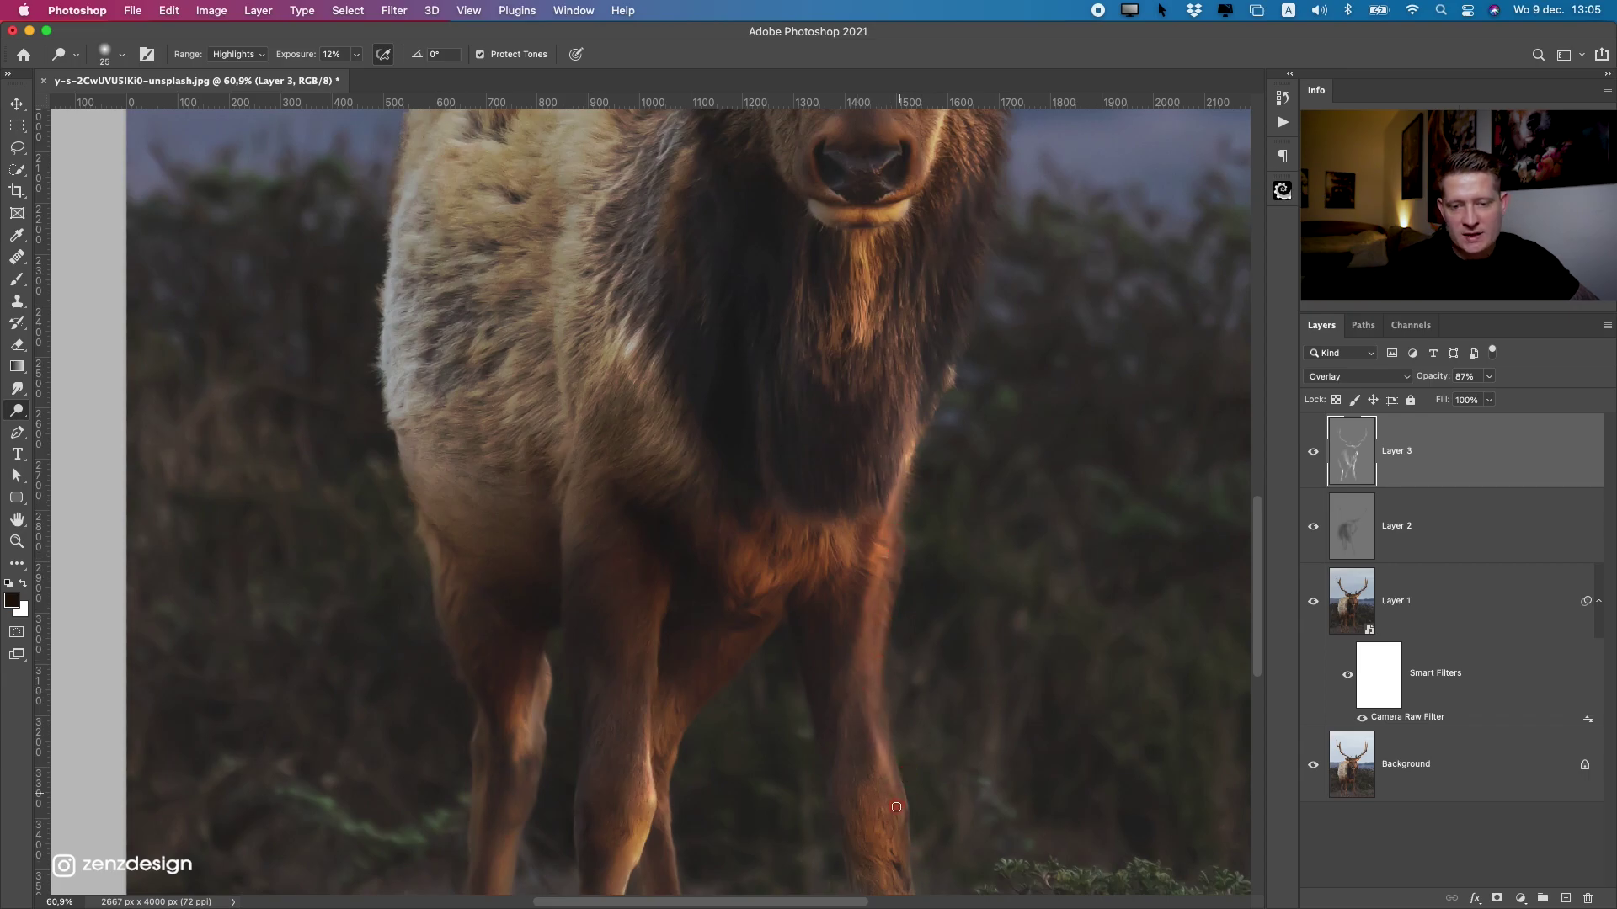
{"action": "mouse_move", "coordinate": [751, 591]}
{"action": "left_mouse_down"}
{"action": "mouse_move", "coordinate": [797, 584]}
{"action": "mouse_move", "coordinate": [833, 547]}
{"action": "mouse_move", "coordinate": [804, 547]}
{"action": "left_mouse_up"}
Compare the photo with the dodge layer hidden and shown, and lower that layer's opacity to 84%.
{"action": "scroll", "coordinate": [728, 560], "scroll_direction": "down", "scroll_amount": 5}
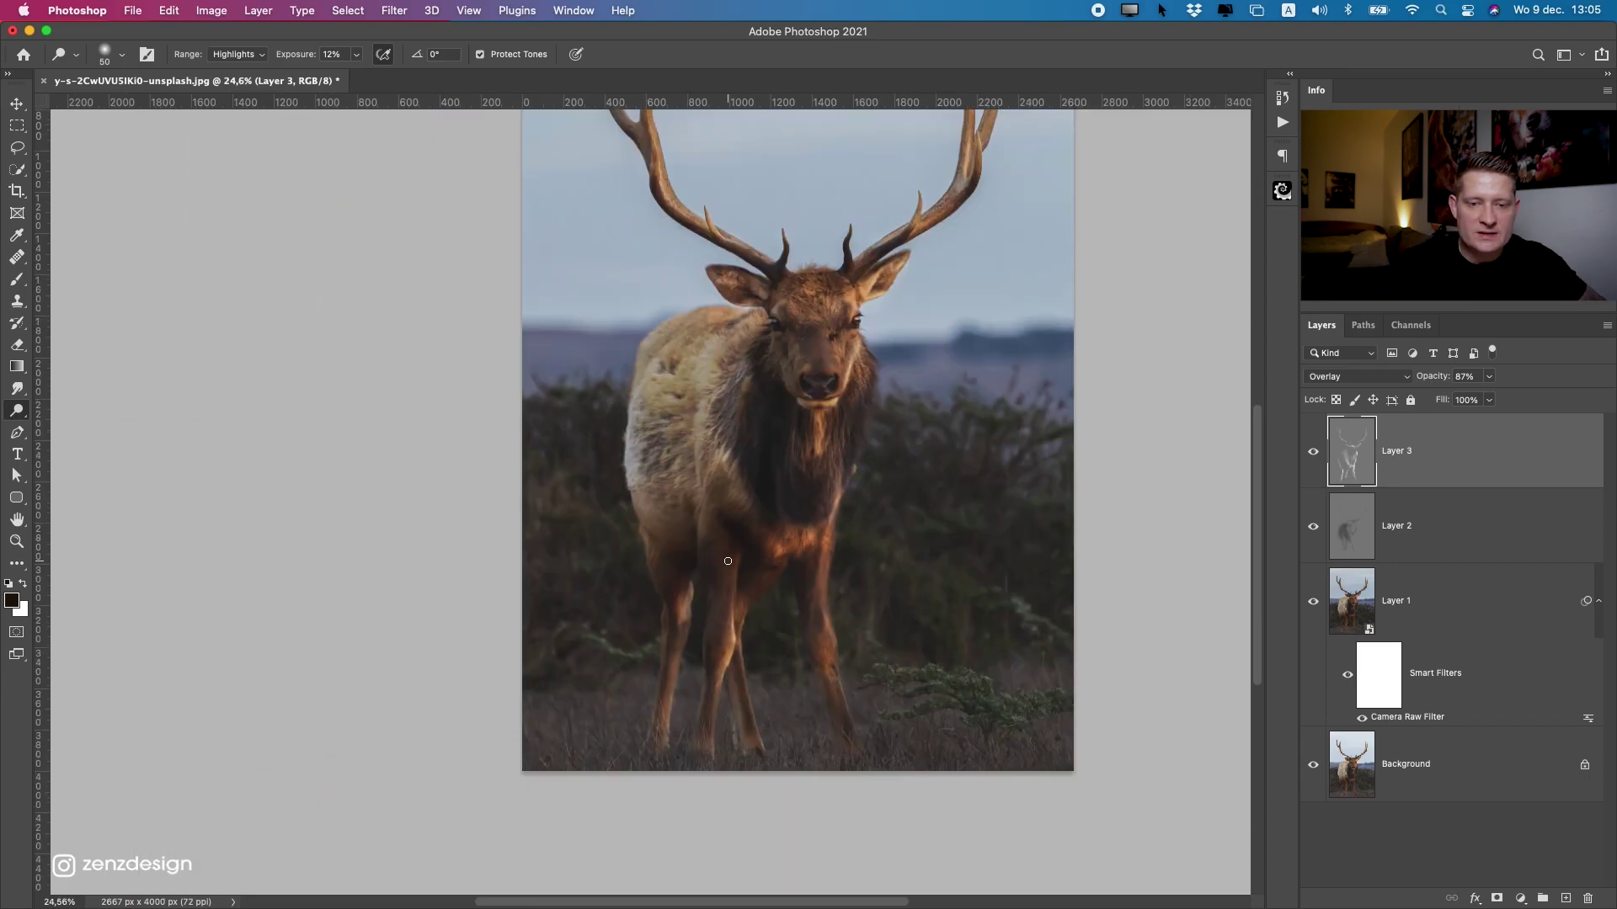
{"action": "scroll", "coordinate": [741, 556], "scroll_direction": "up", "scroll_amount": 5}
{"action": "scroll", "coordinate": [762, 557], "scroll_direction": "down", "scroll_amount": 4}
{"action": "scroll", "coordinate": [932, 477], "scroll_direction": "up", "scroll_amount": 1}
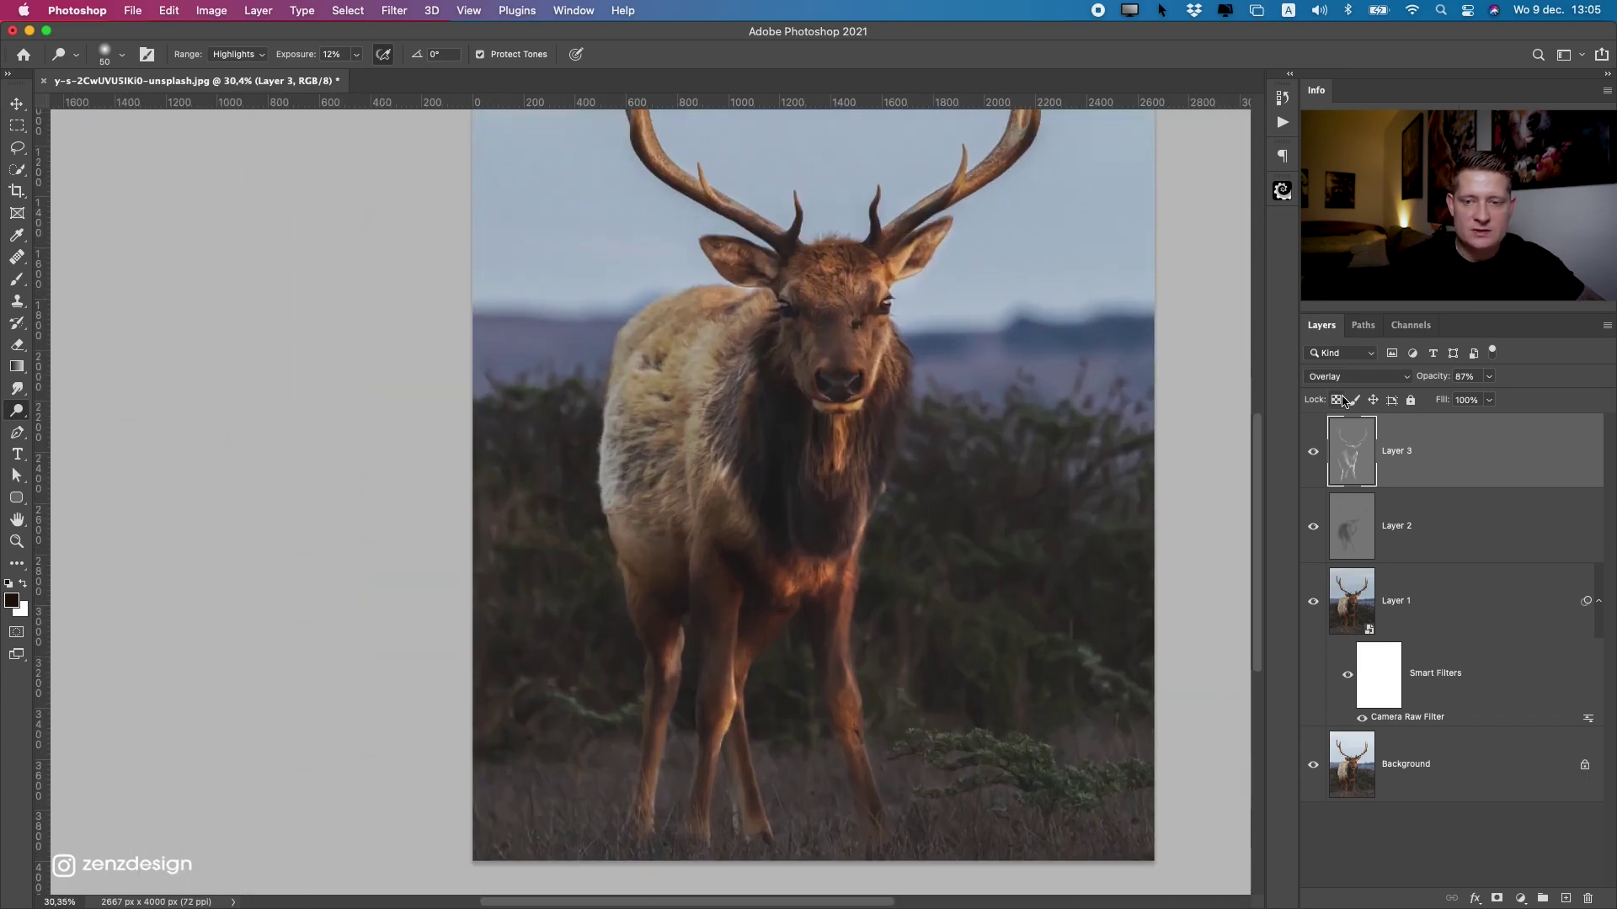
{"action": "left_click", "coordinate": [1313, 451]}
{"action": "left_click", "coordinate": [1313, 452]}
{"action": "left_click", "coordinate": [1487, 377]}
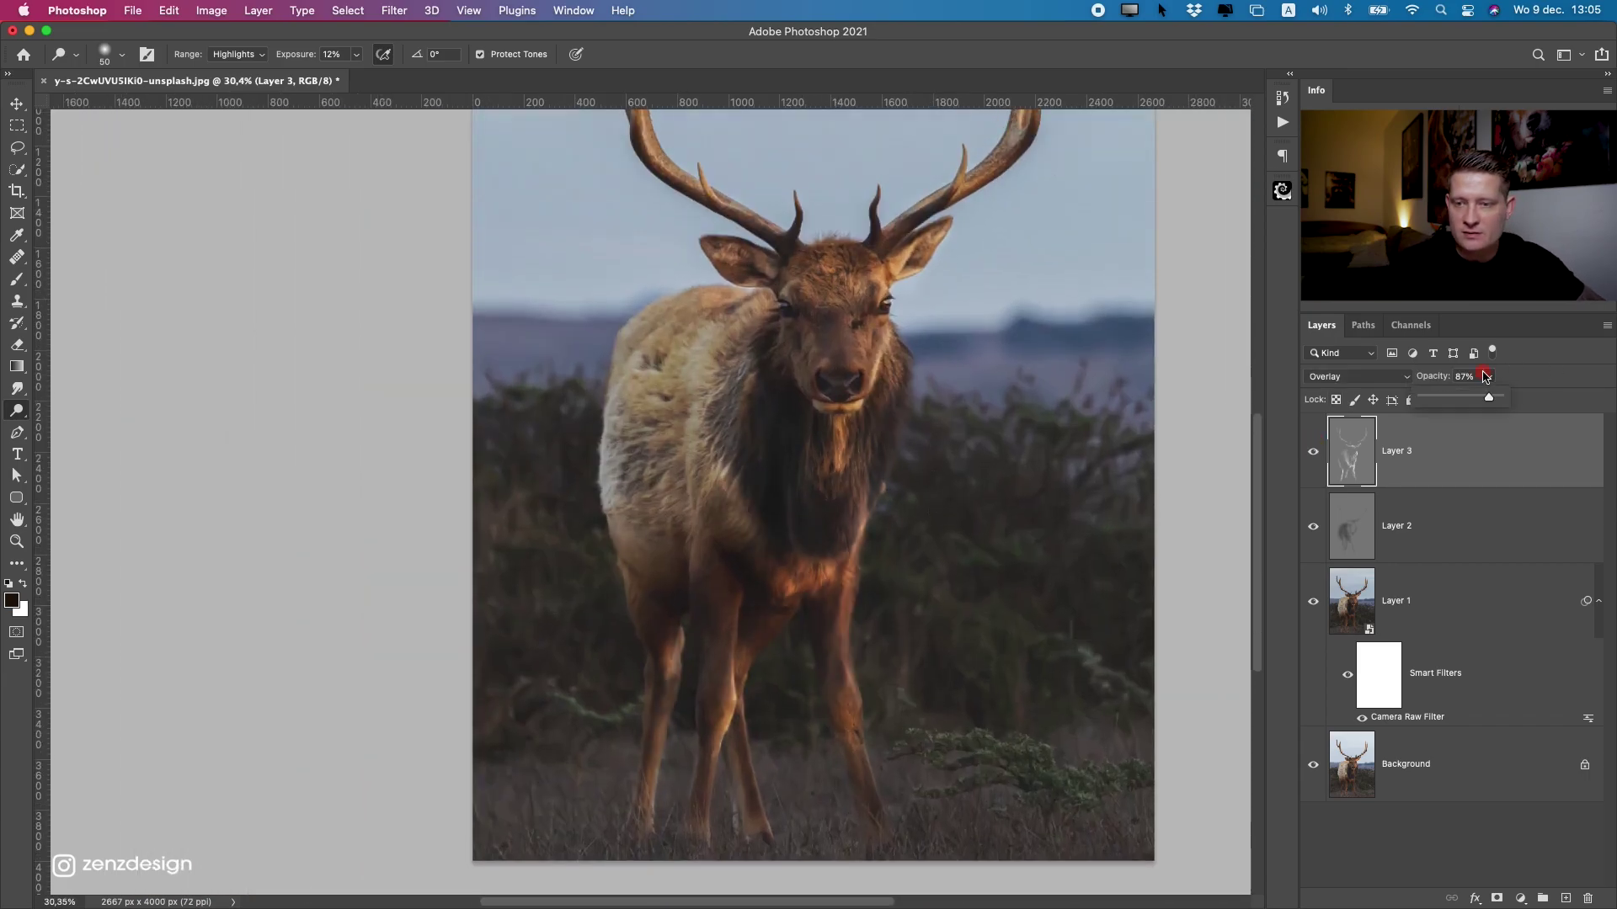
{"action": "left_click", "coordinate": [1399, 453]}
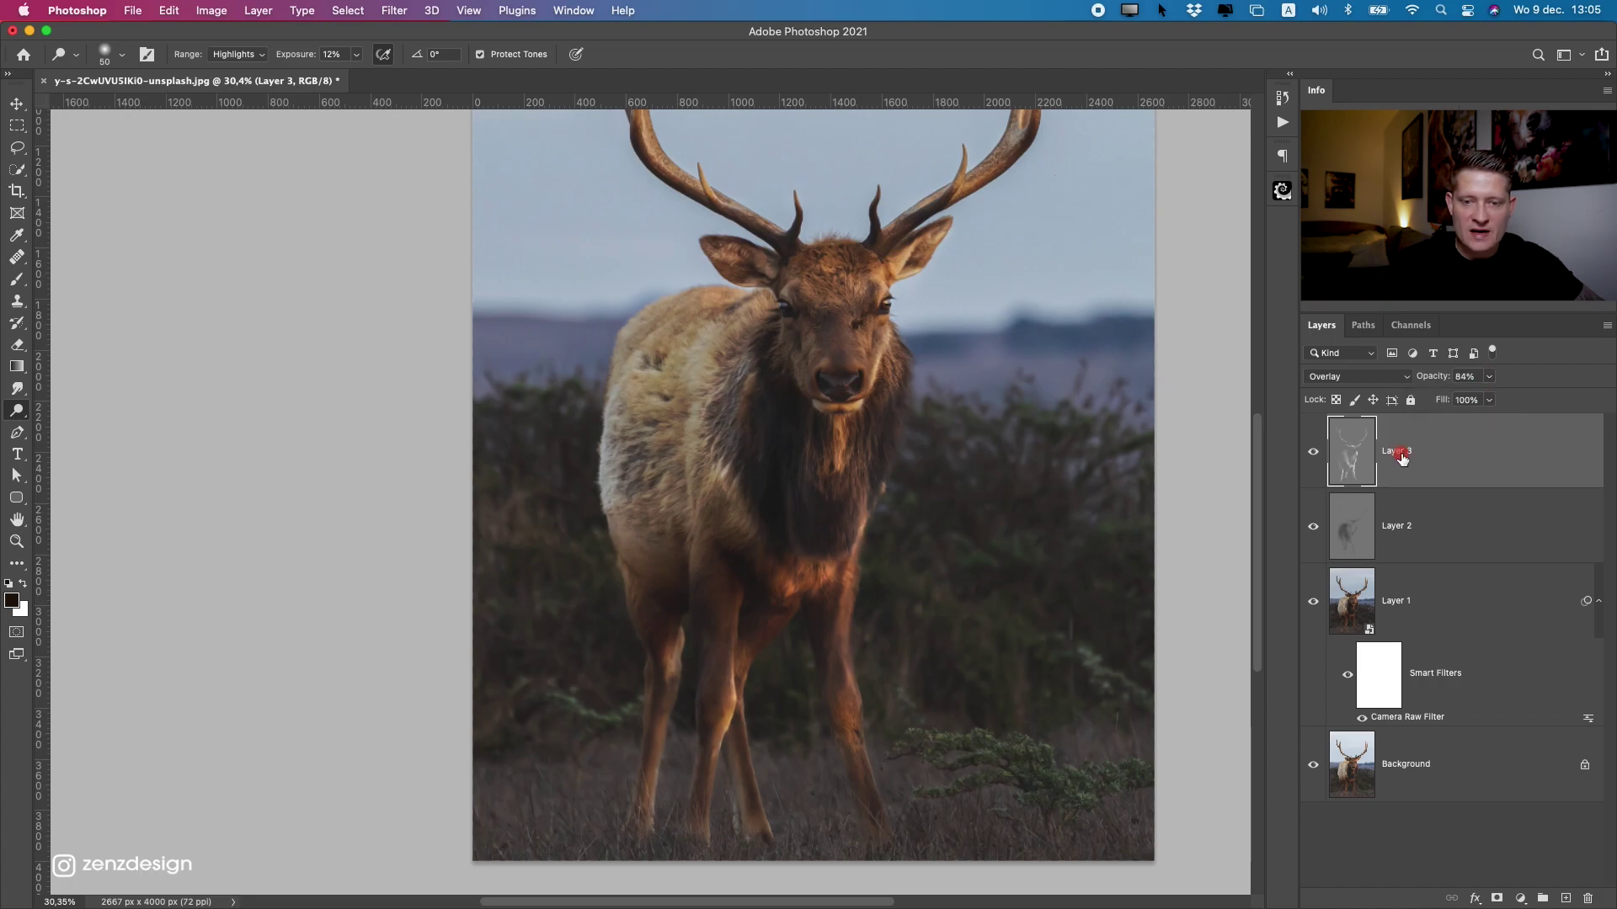
Reopen the Camera Raw filter on Layer 1 and bring up the HSL hue settings of the Color Mixer.
{"action": "left_click", "coordinate": [1442, 643]}
{"action": "double_click", "coordinate": [1392, 718]}
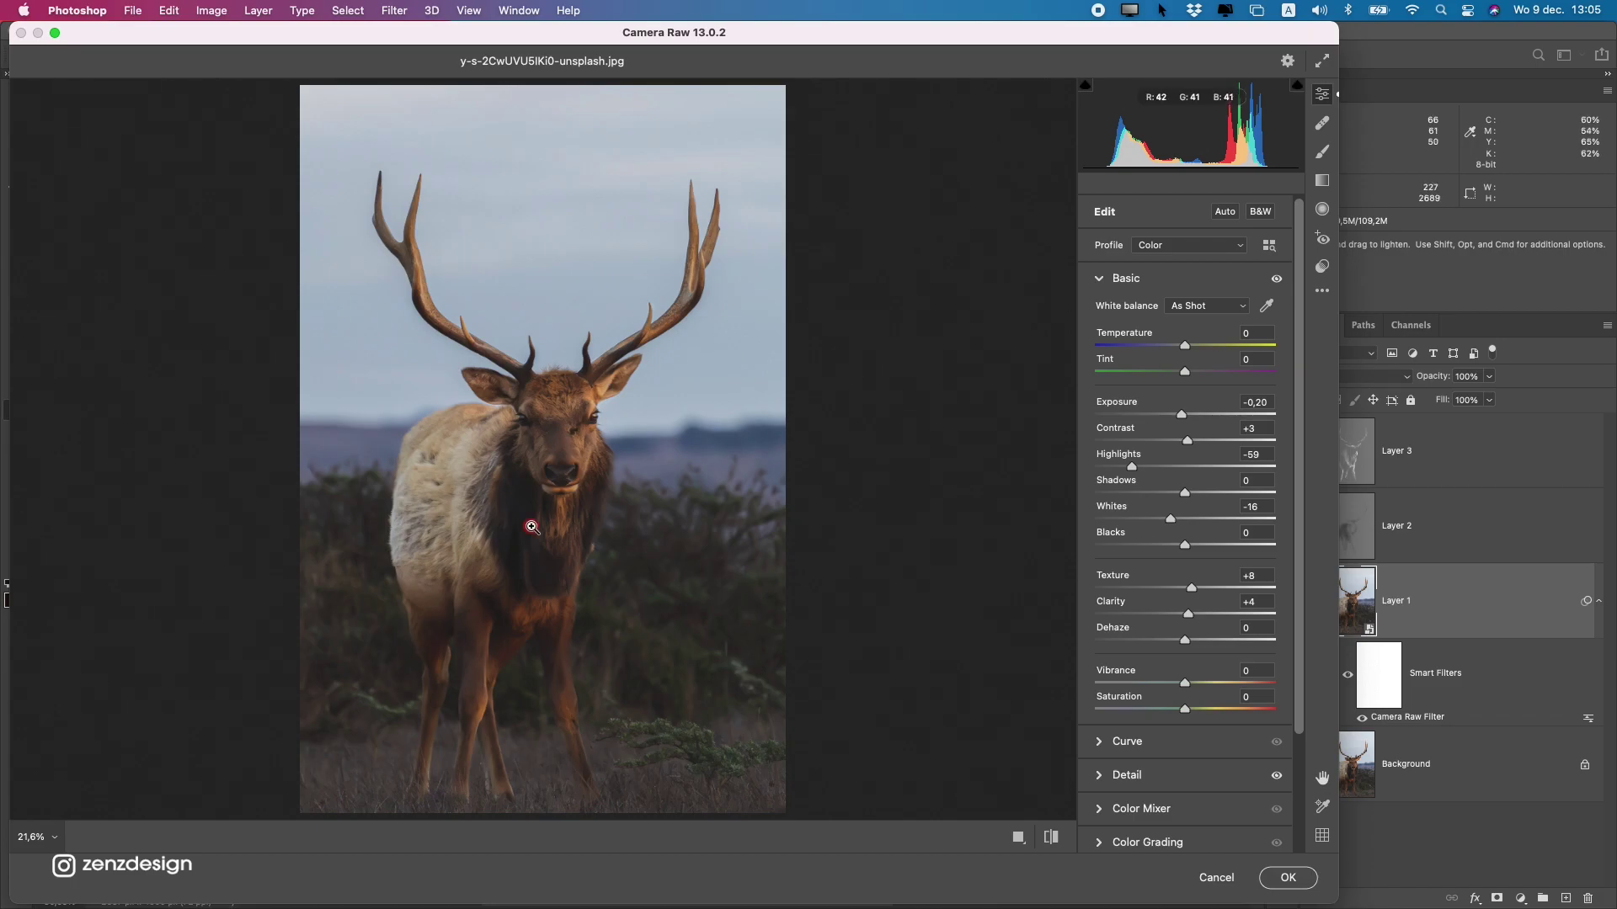
{"action": "left_click_drag", "start_coordinate": [531, 526], "coordinate": [844, 390]}
{"action": "left_click", "coordinate": [845, 390], "text": "alt"}
{"action": "left_click_drag", "start_coordinate": [1300, 660], "coordinate": [1297, 779]}
{"action": "left_click", "coordinate": [1149, 701]}
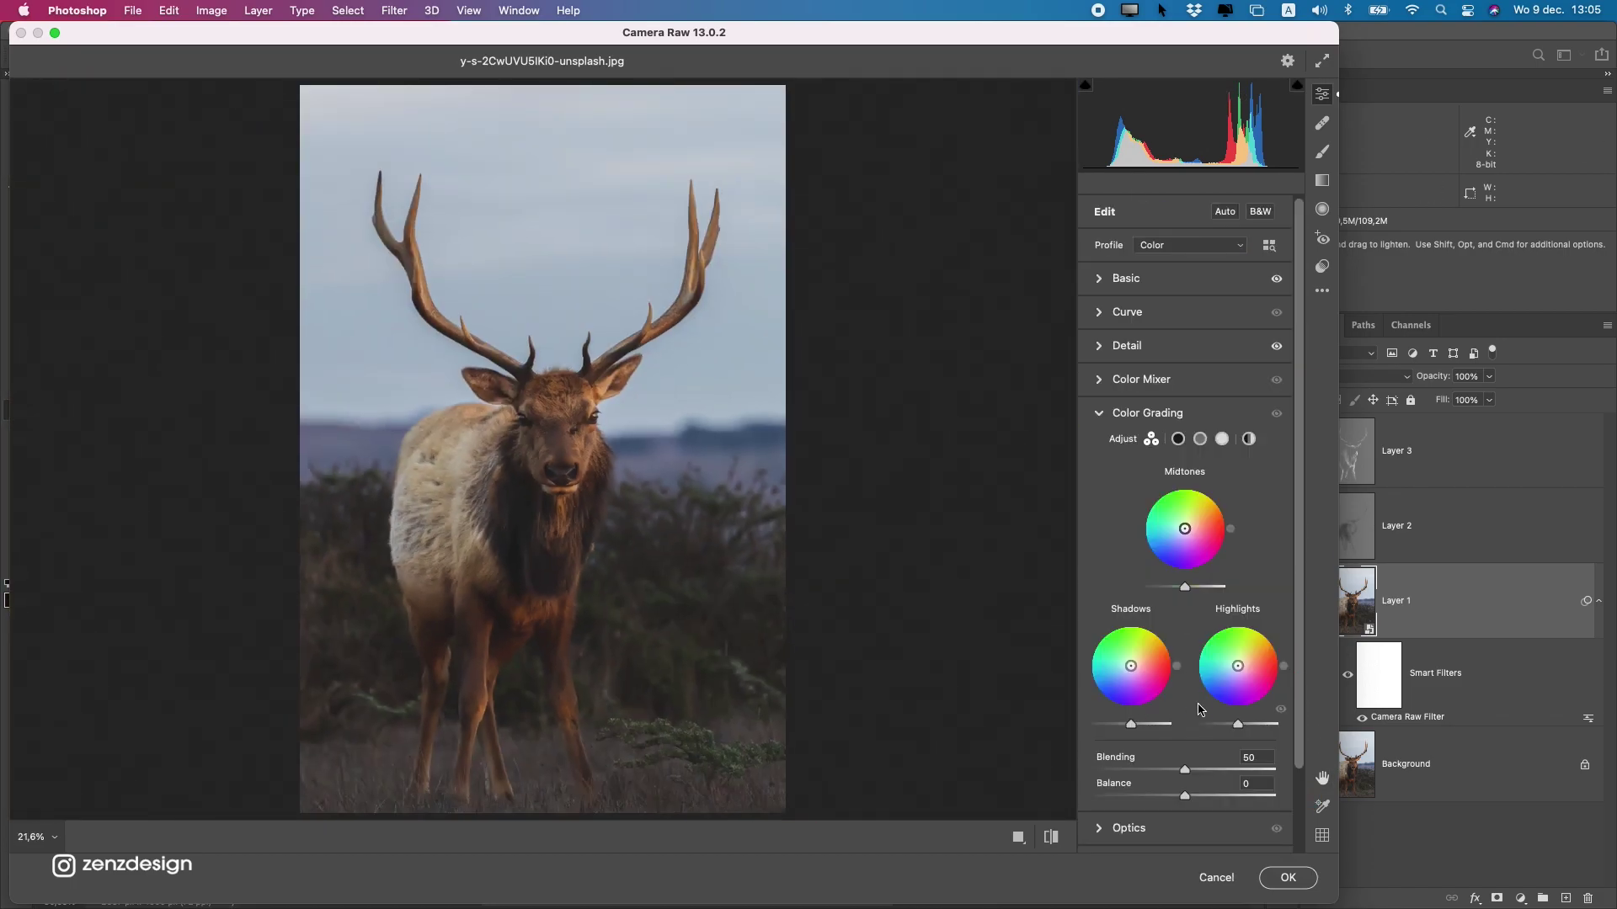
{"action": "left_click", "coordinate": [1129, 378]}
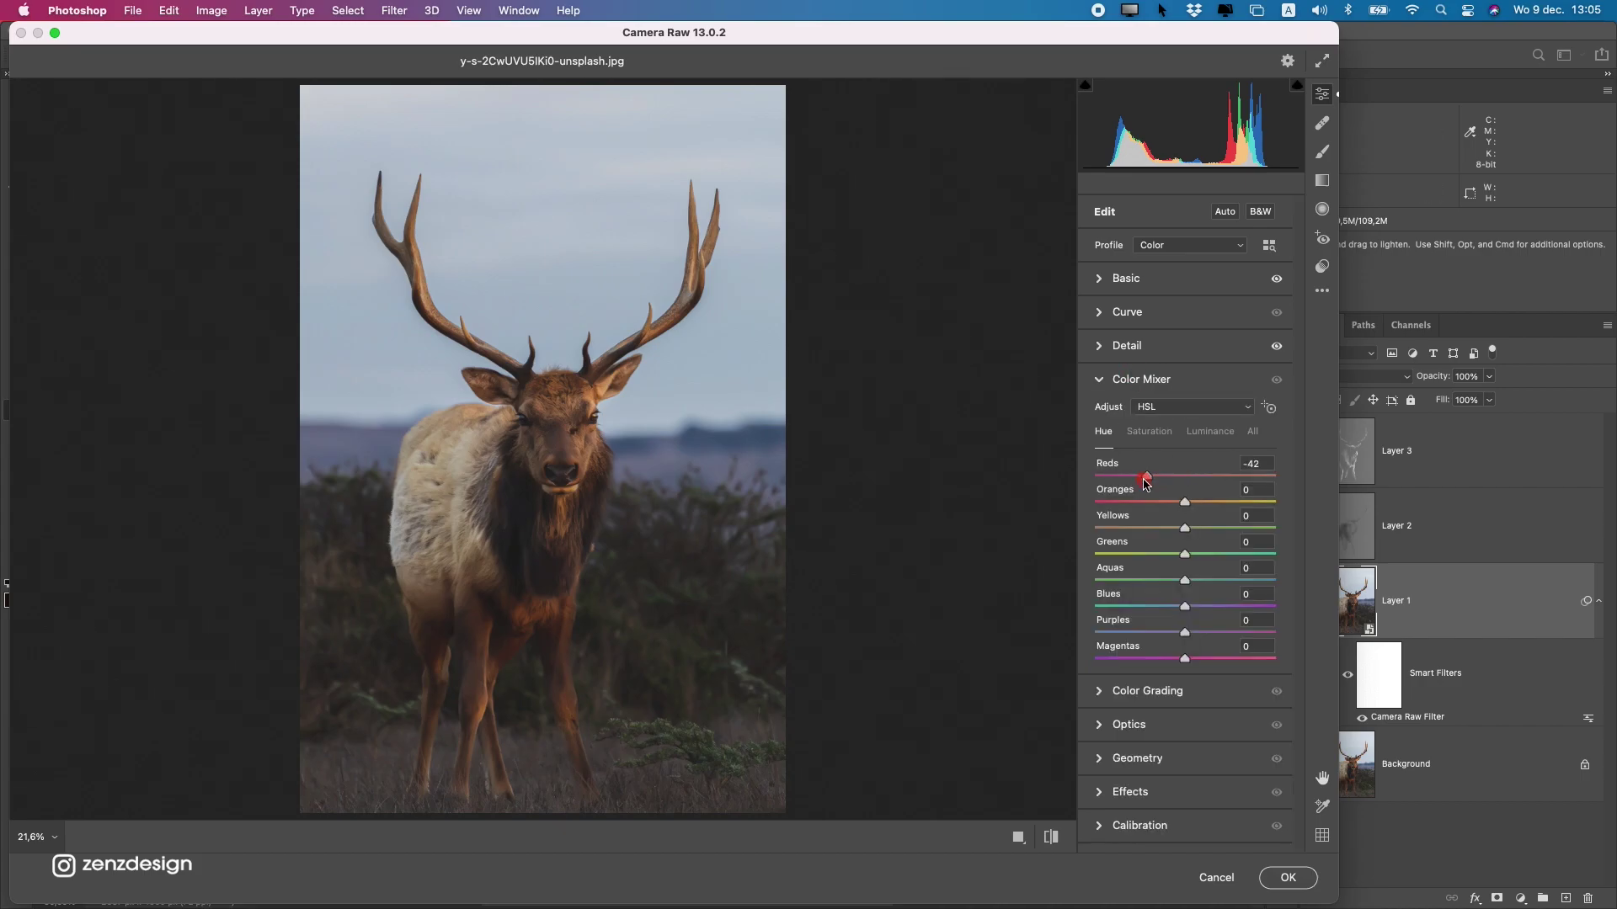
Try shifting hues in the Color Mixer, starting with Reds at -42, and undo the changes.
{"action": "key", "text": "super+z"}
{"action": "left_click_drag", "start_coordinate": [1241, 474], "coordinate": [1203, 520]}
{"action": "key", "text": "super+z"}
{"action": "left_click_drag", "start_coordinate": [1176, 540], "coordinate": [1177, 542]}
Set the Oranges saturation to -31 in the Color Mixer and apply the Camera Raw edit.
{"action": "left_click", "coordinate": [1176, 445]}
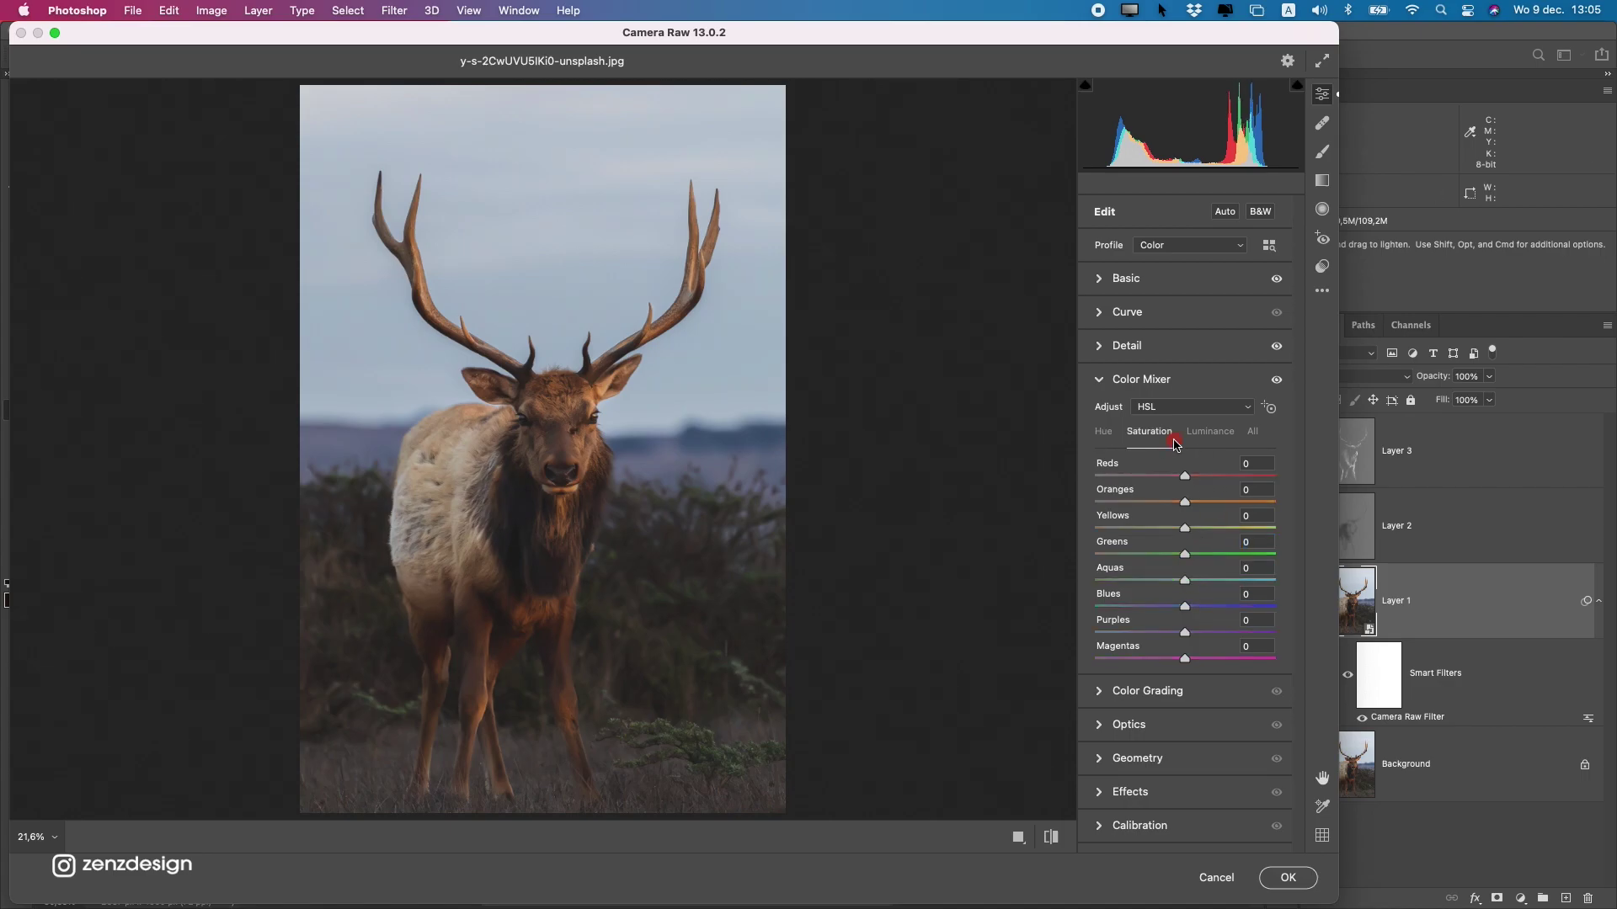
{"action": "left_click_drag", "start_coordinate": [1222, 513], "coordinate": [1196, 511]}
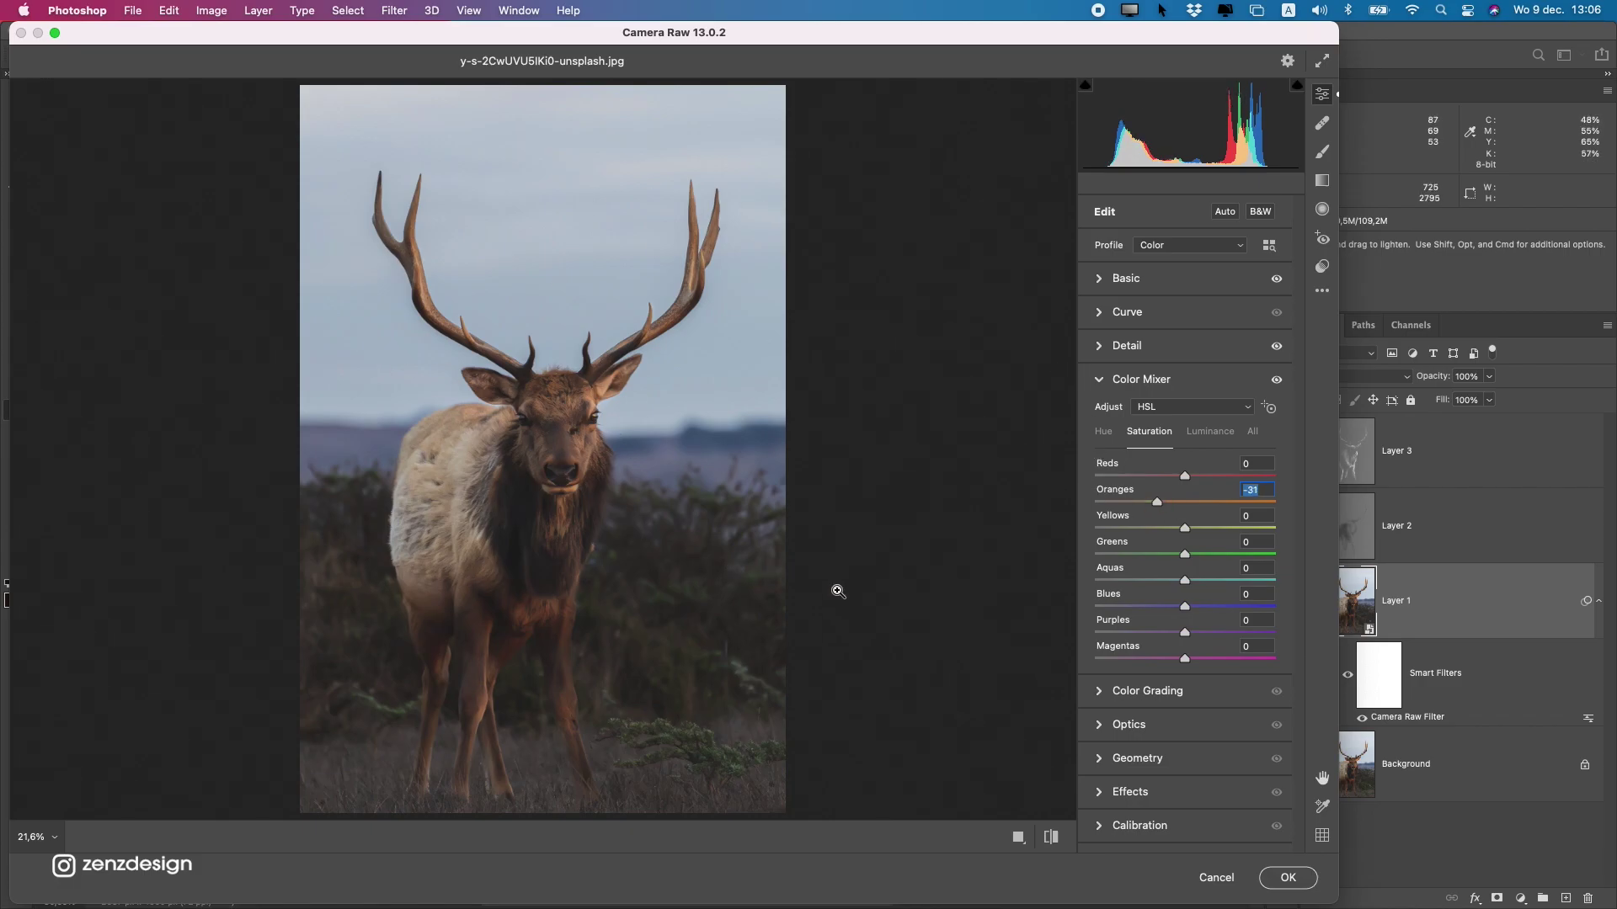
{"action": "left_click", "coordinate": [1288, 879]}
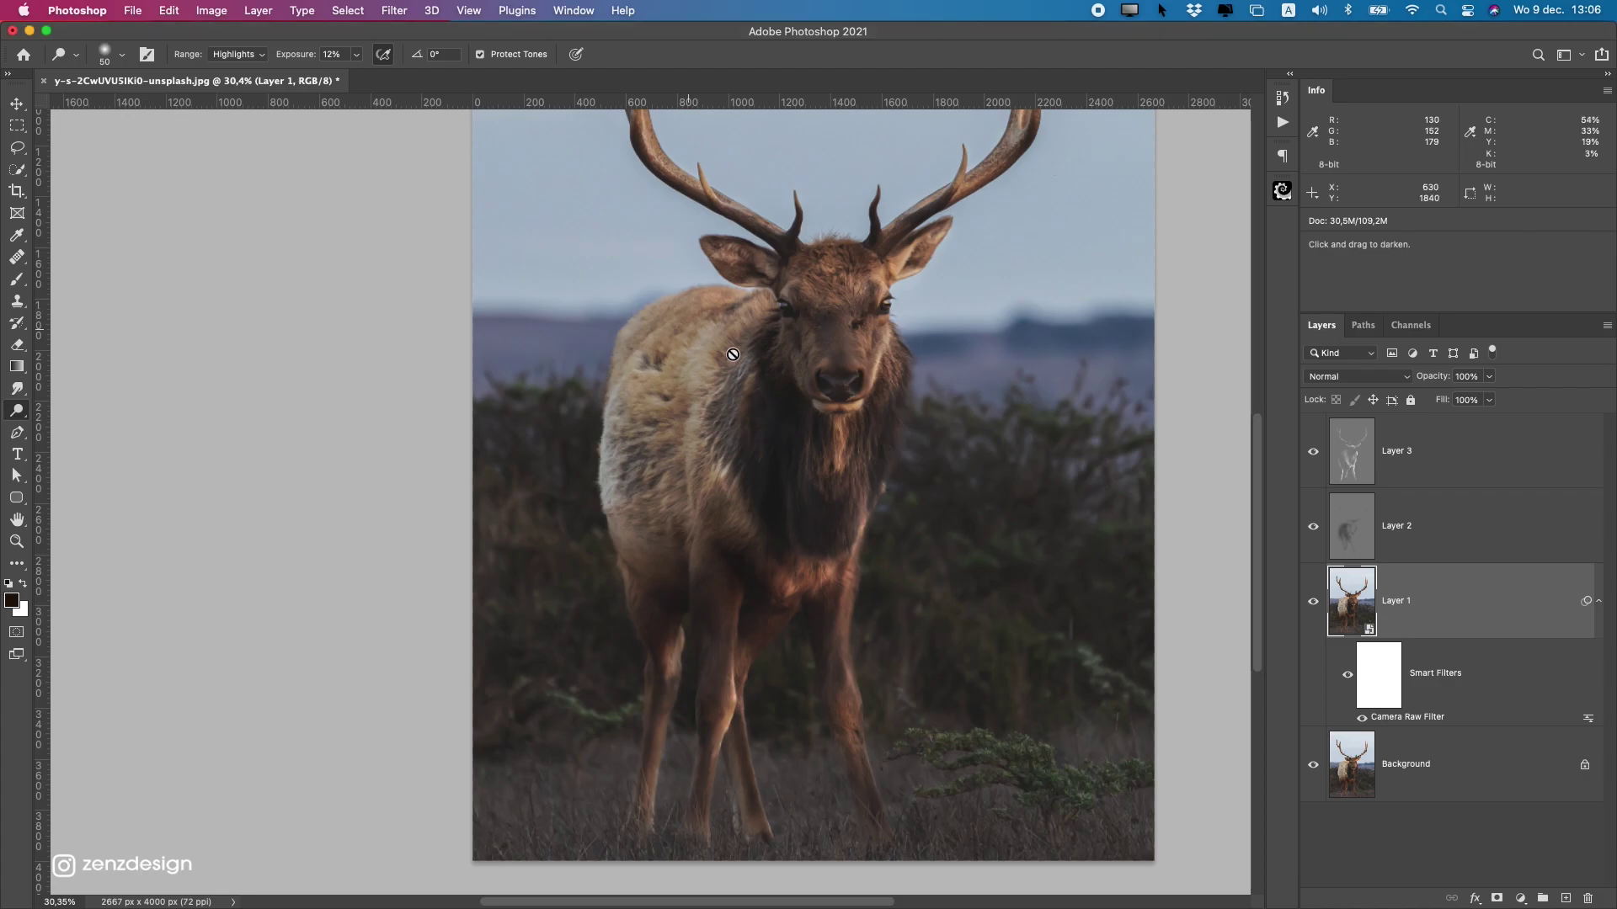
Compare the photo with Layer 1 hidden and shown to judge the reduced orange saturation.
{"action": "scroll", "coordinate": [671, 324], "scroll_direction": "down", "scroll_amount": 5}
{"action": "scroll", "coordinate": [1021, 488], "scroll_direction": "up", "scroll_amount": 5}
{"action": "left_click", "coordinate": [1314, 600]}
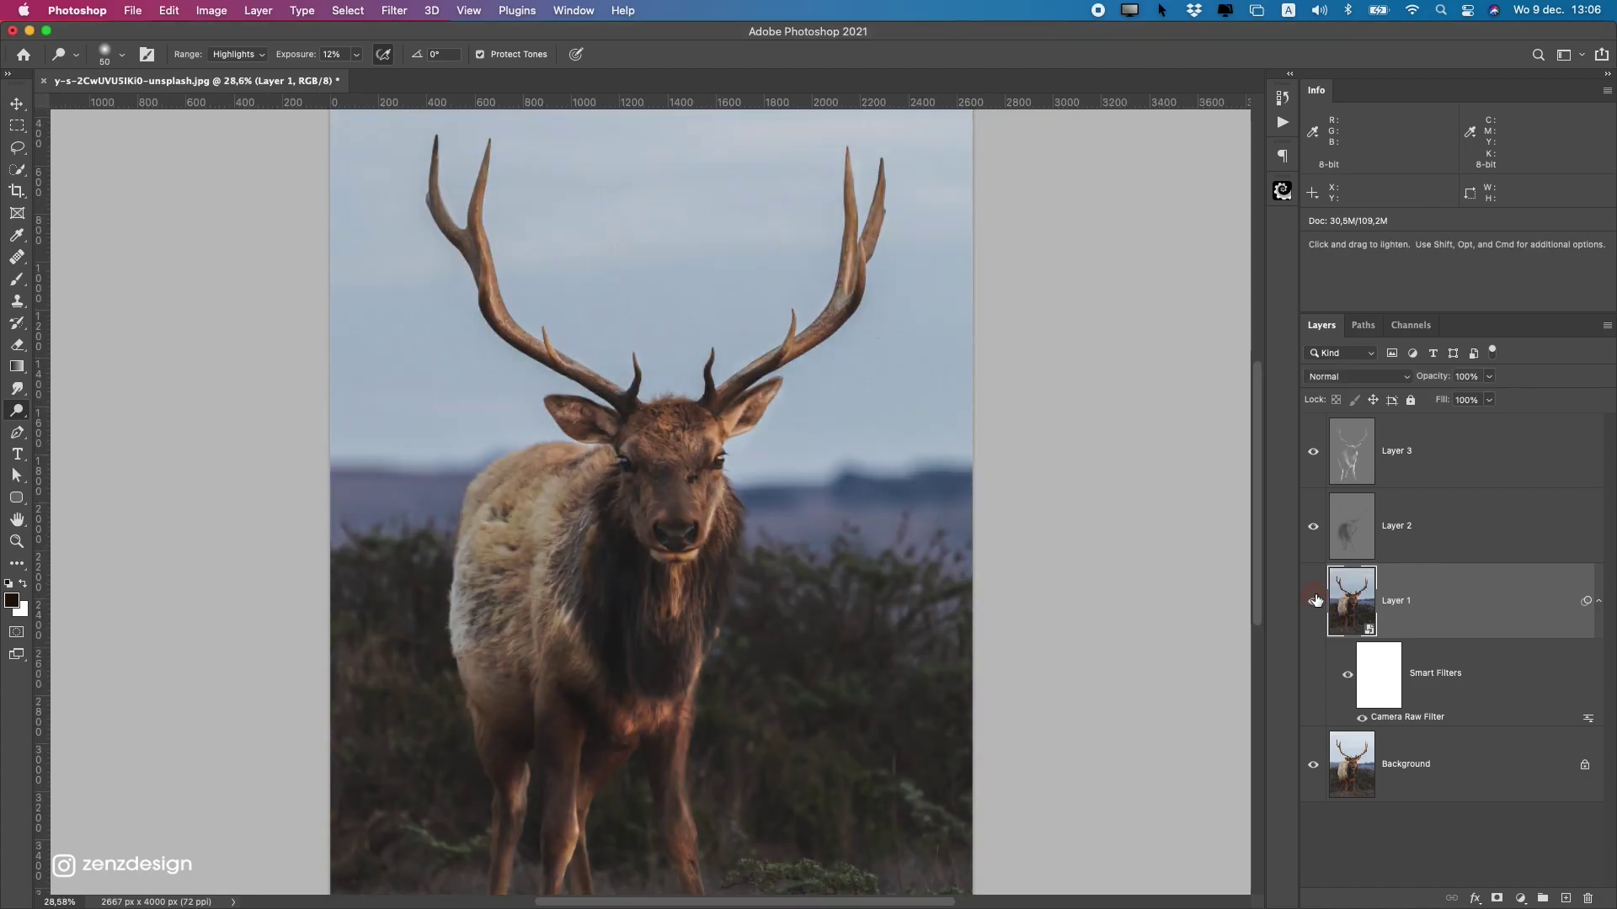
{"action": "scroll", "coordinate": [761, 571], "scroll_direction": "down", "scroll_amount": 3}
{"action": "scroll", "coordinate": [766, 559], "scroll_direction": "up", "scroll_amount": 3}
{"action": "left_click", "coordinate": [1400, 459]}
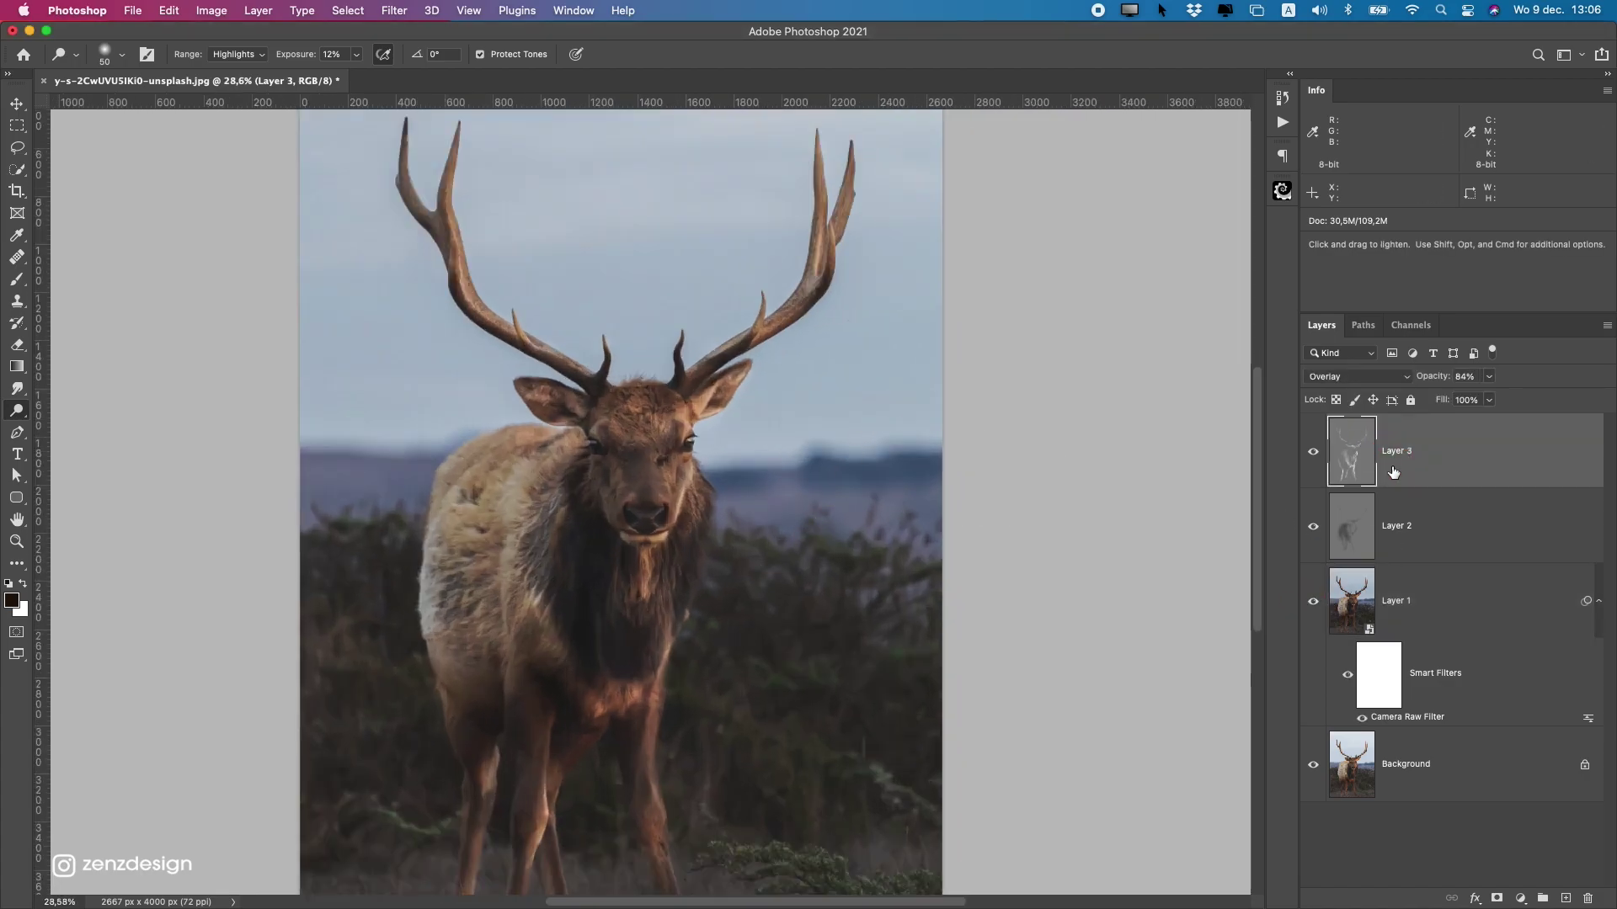
Set Sharpening to 113 in Layer 1's Camera Raw filter, apply it, and reselect Layer 3.
{"action": "left_click", "coordinate": [1410, 672]}
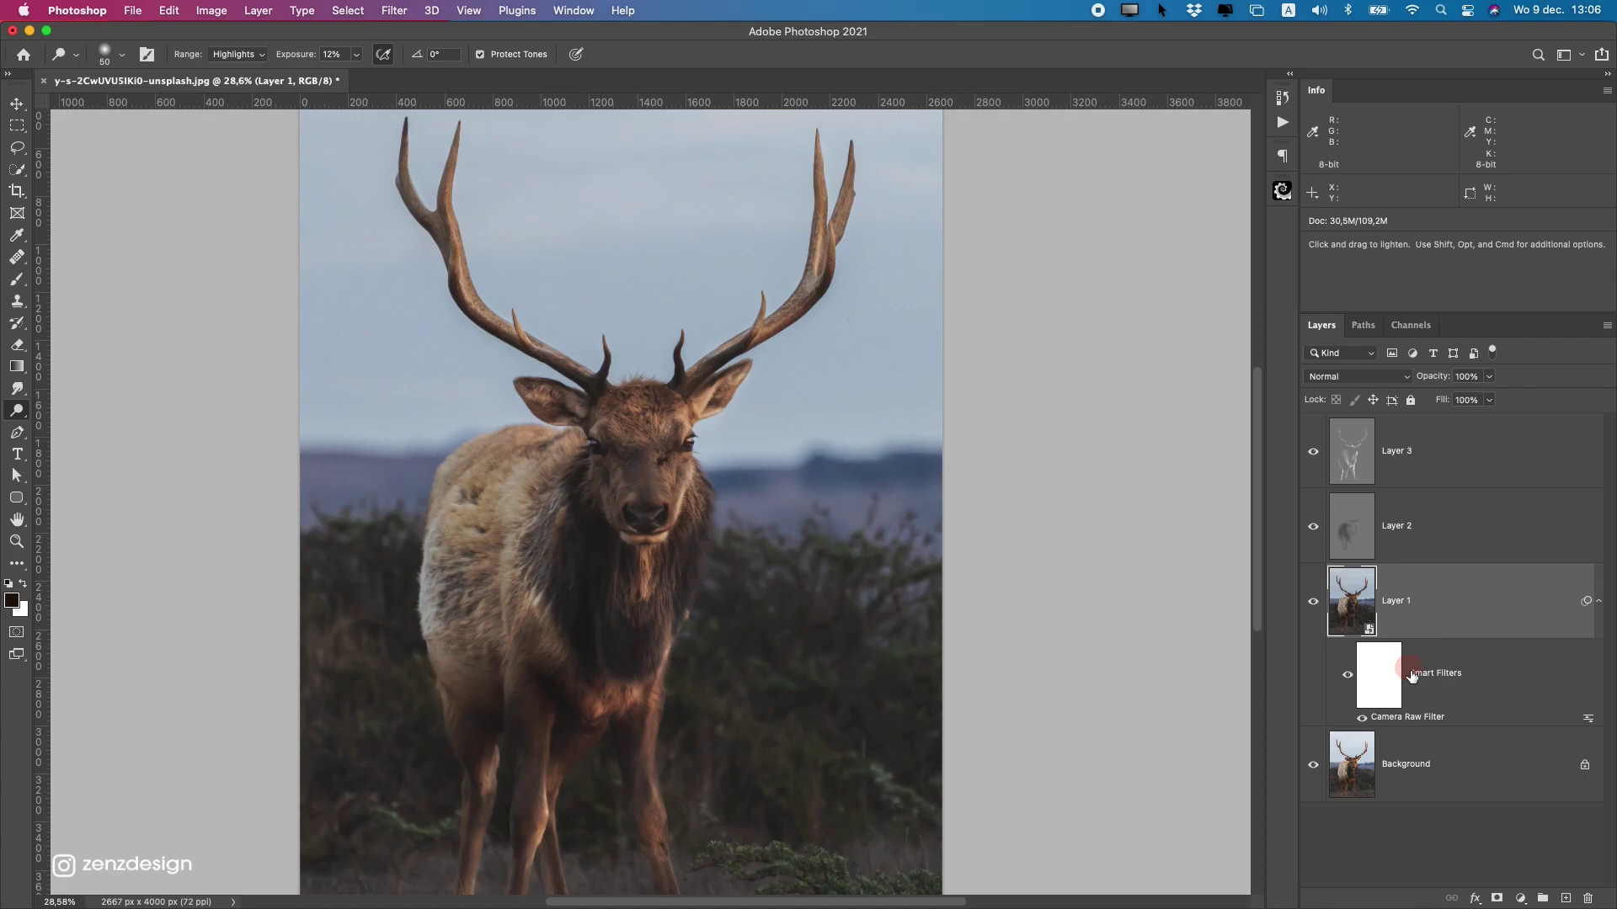
{"action": "double_click", "coordinate": [1426, 714]}
{"action": "left_click", "coordinate": [1128, 347]}
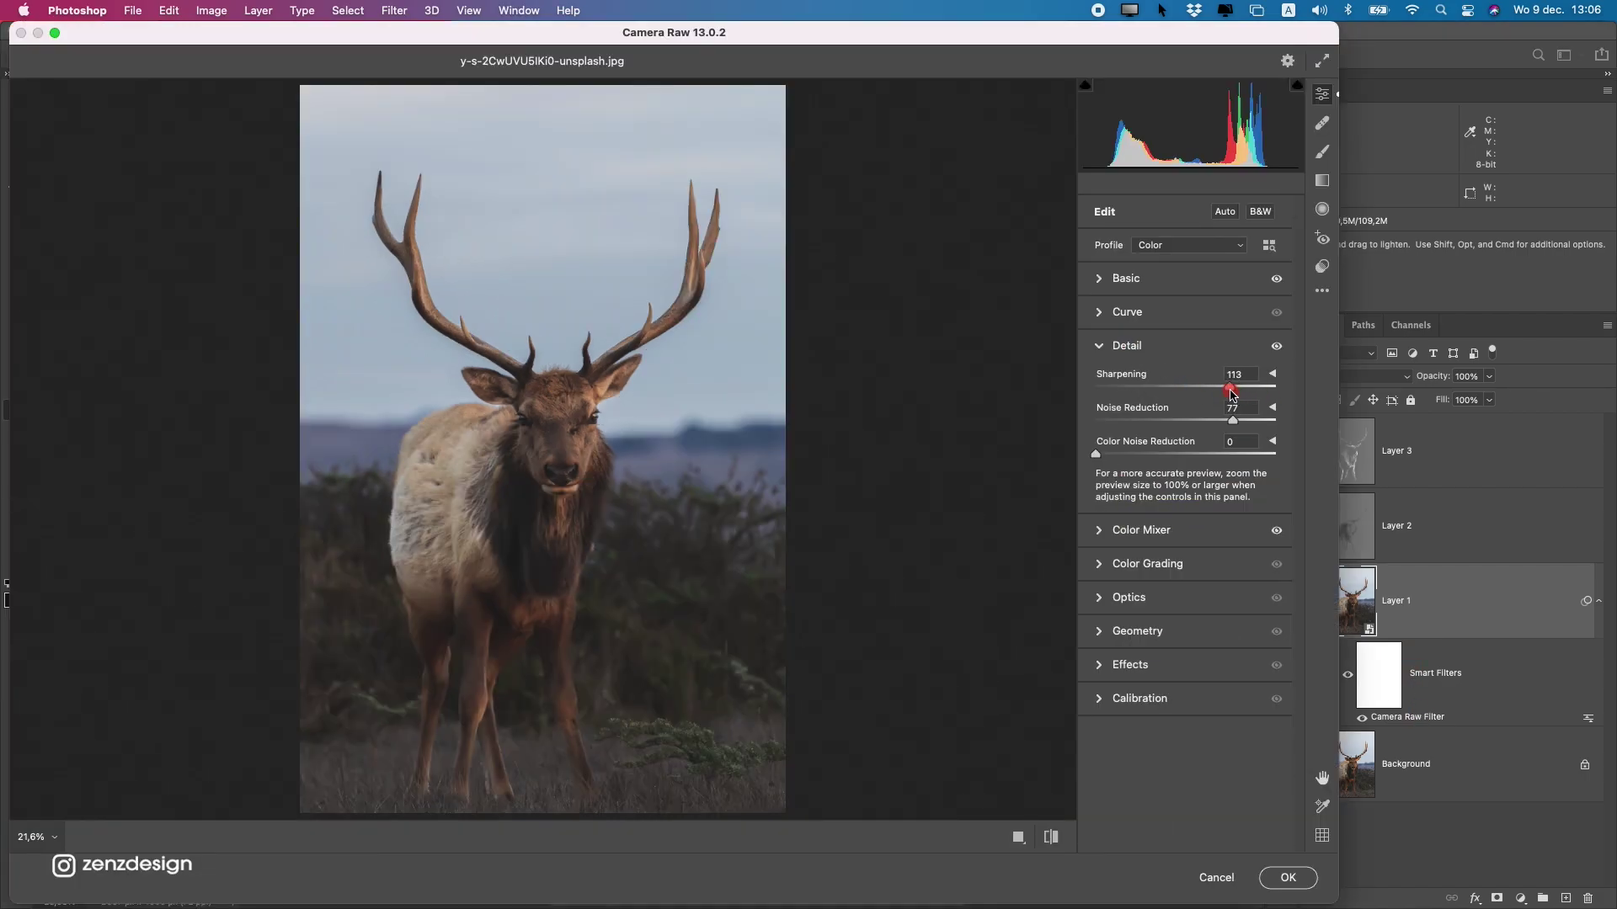
{"action": "left_click", "coordinate": [1287, 877]}
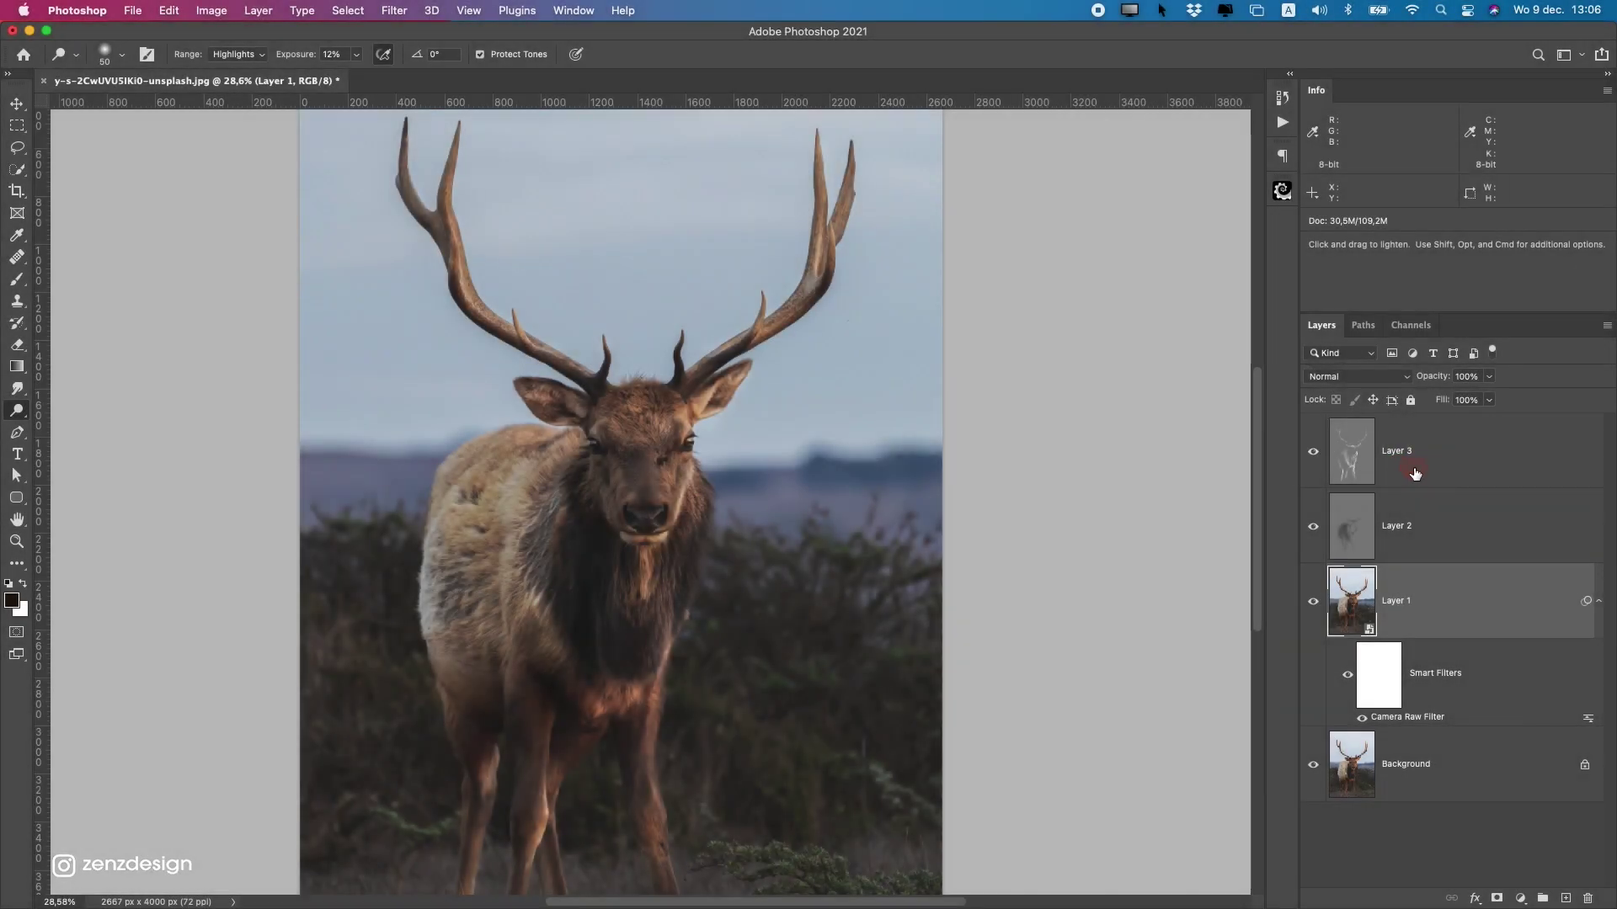
{"action": "left_click", "coordinate": [1414, 459]}
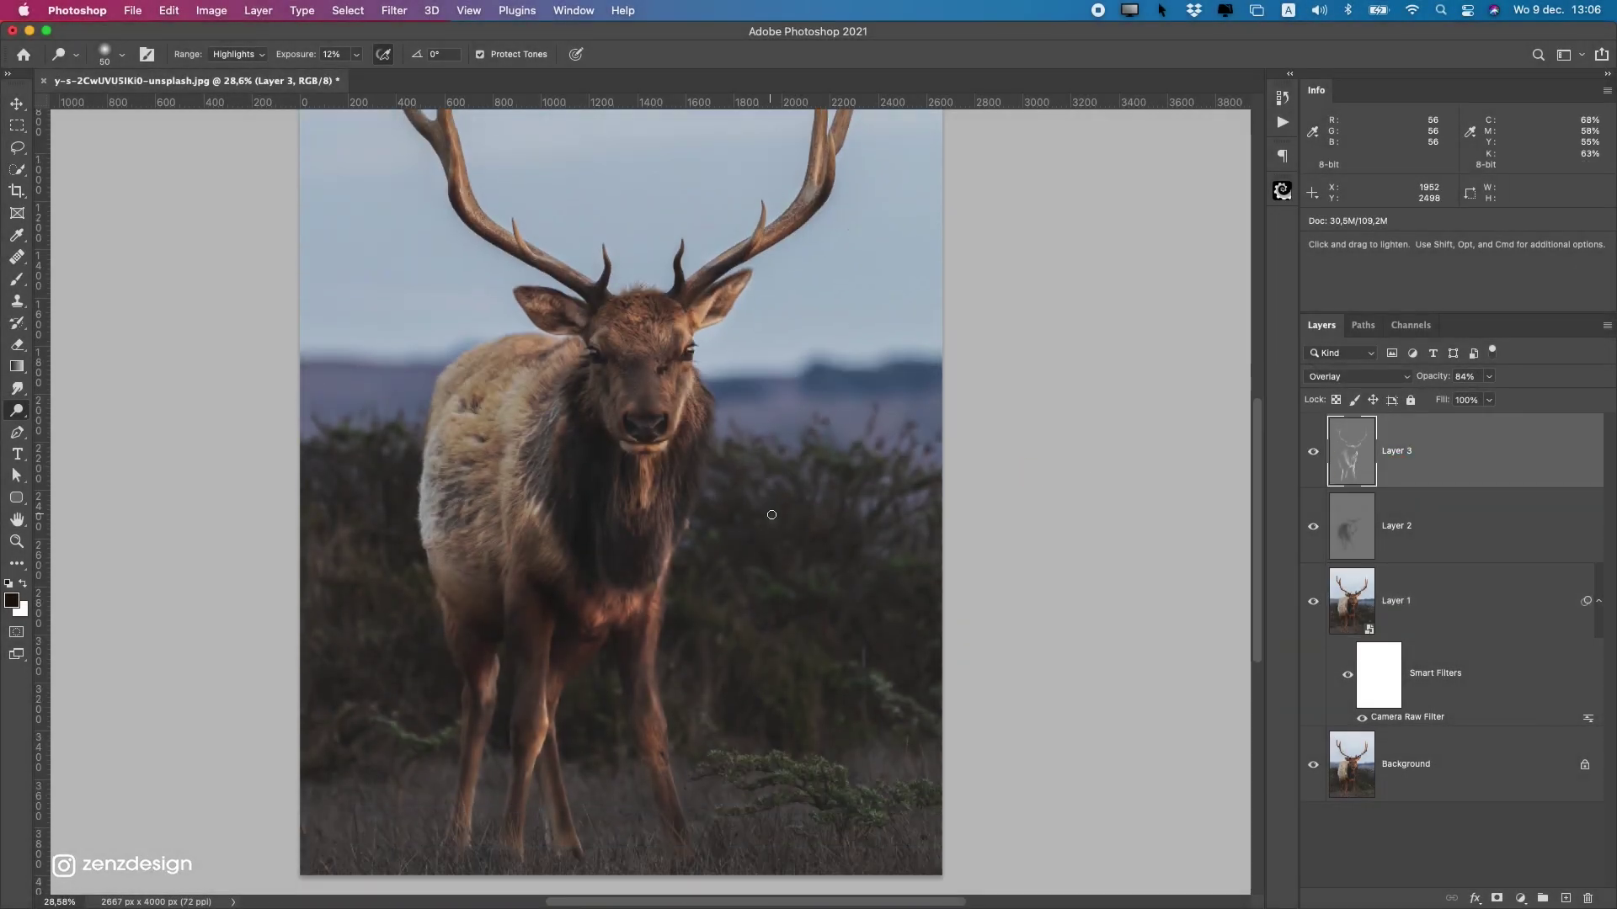
{"action": "scroll", "coordinate": [770, 513], "scroll_direction": "down", "scroll_amount": 2}
{"action": "scroll", "coordinate": [737, 500], "scroll_direction": "down", "scroll_amount": 2}
{"action": "scroll", "coordinate": [737, 501], "scroll_direction": "up", "scroll_amount": 3}
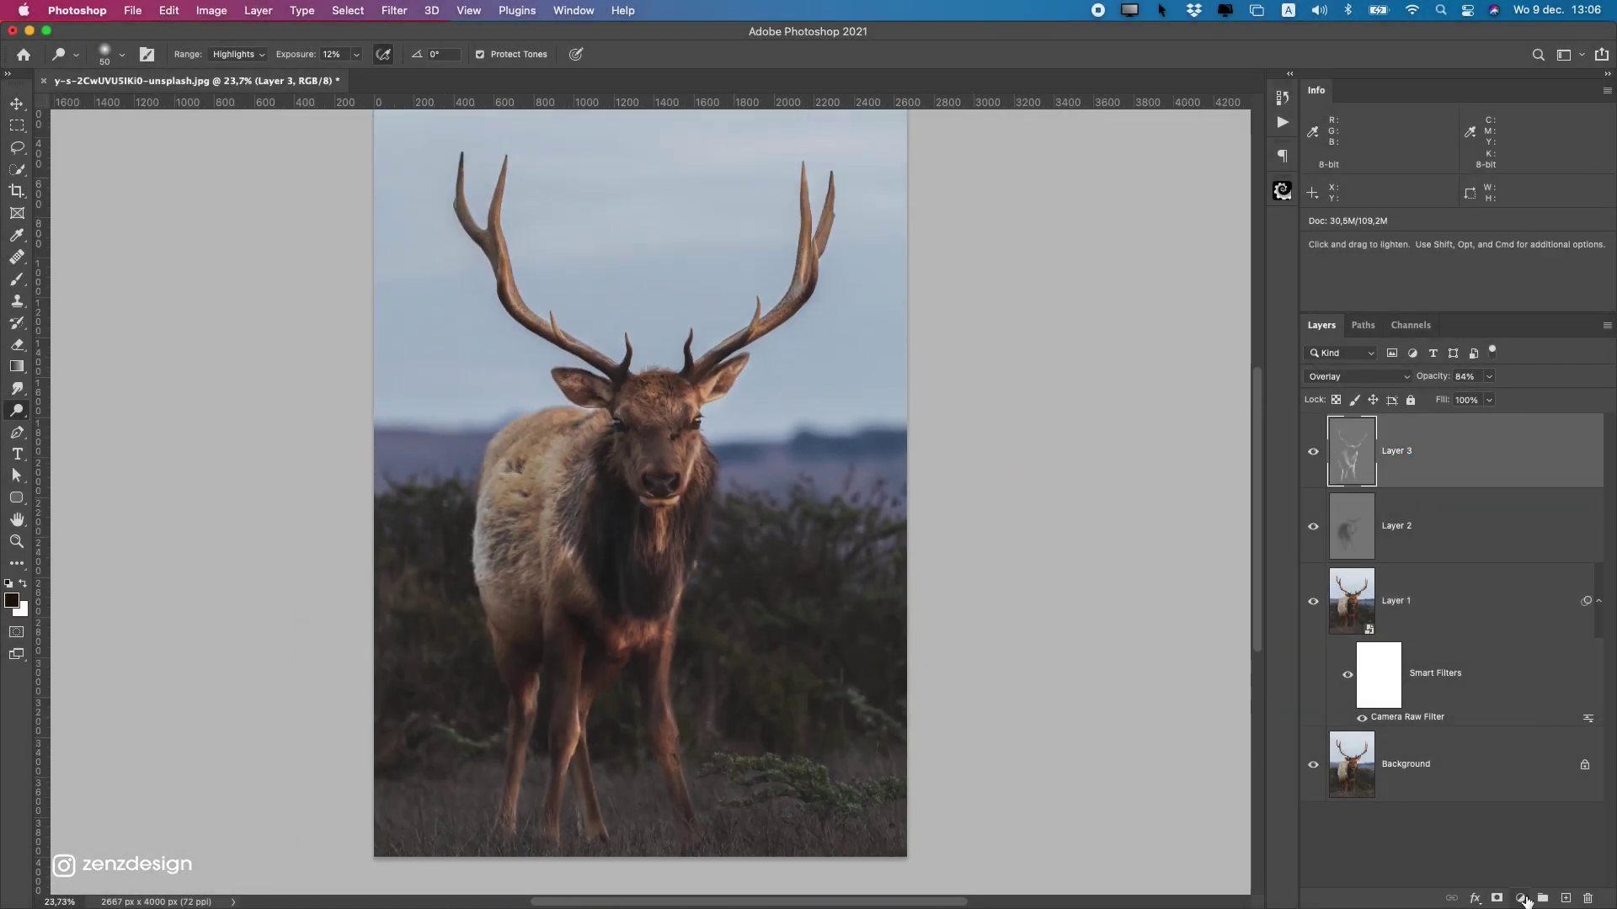
{"action": "left_click", "coordinate": [1521, 898]}
{"action": "left_click", "coordinate": [1516, 538]}
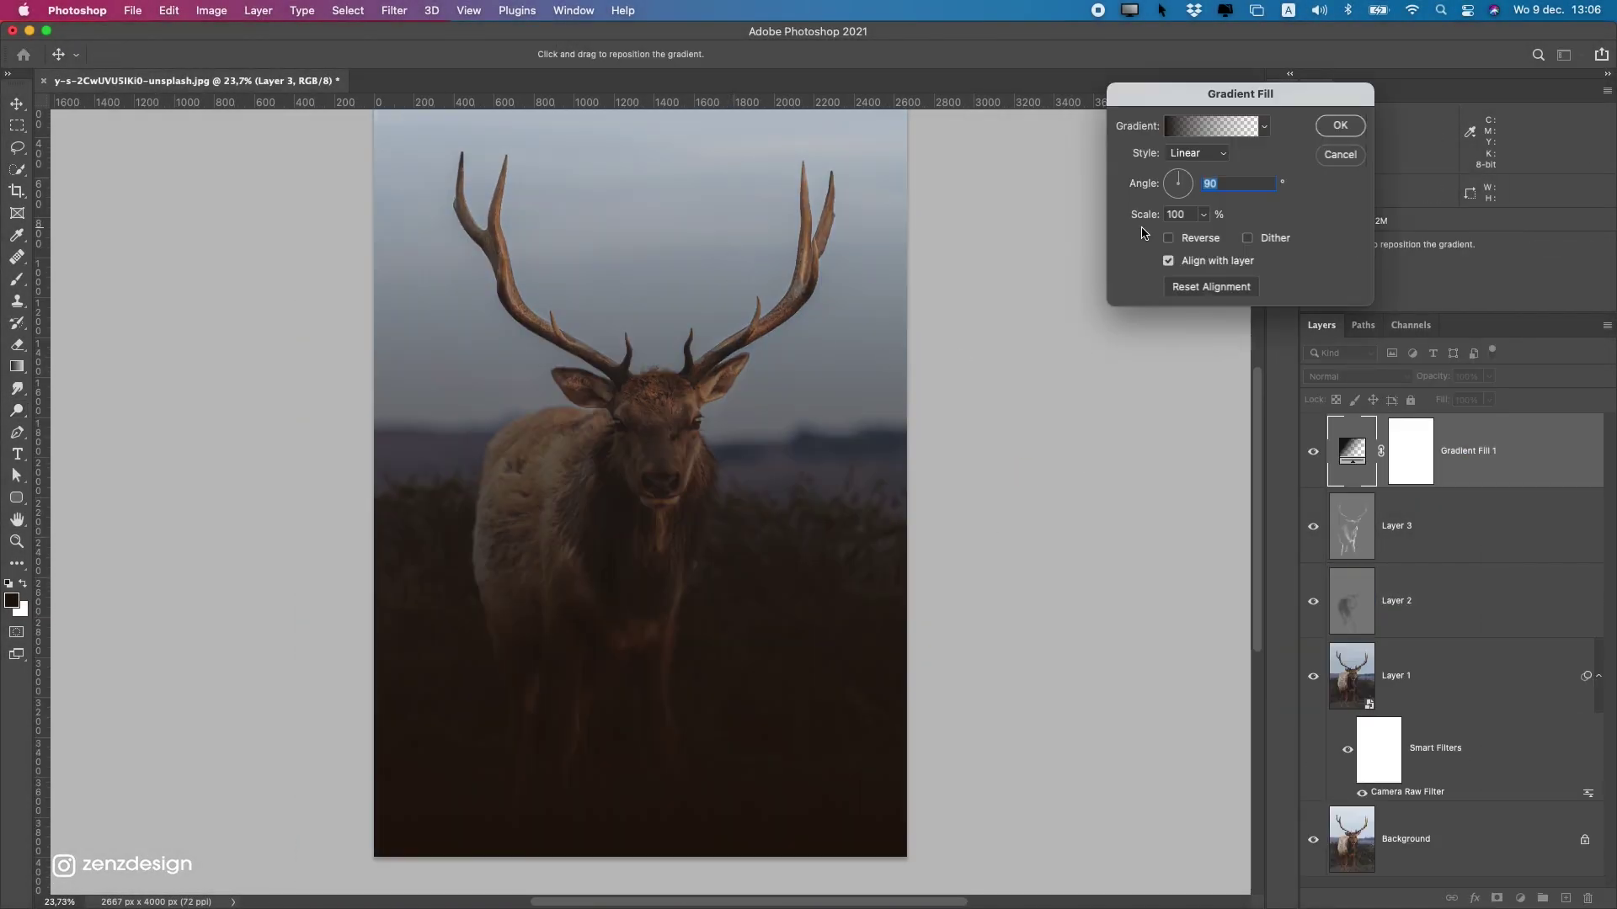
{"action": "left_click", "coordinate": [1188, 128]}
{"action": "left_click", "coordinate": [821, 704]}
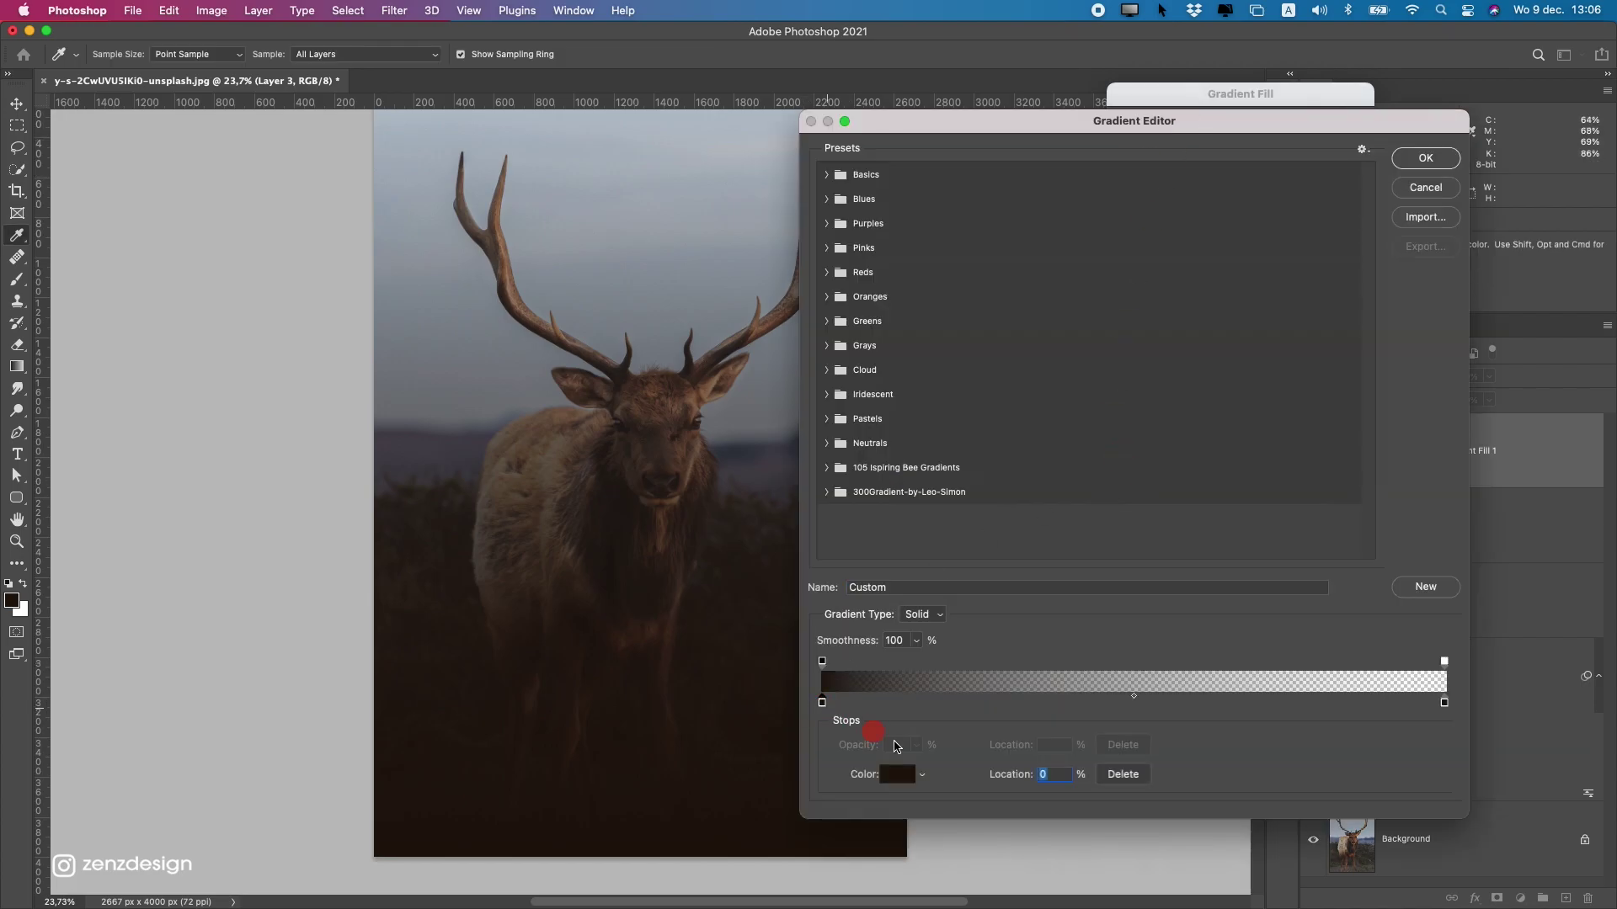
{"action": "left_click", "coordinate": [1425, 158]}
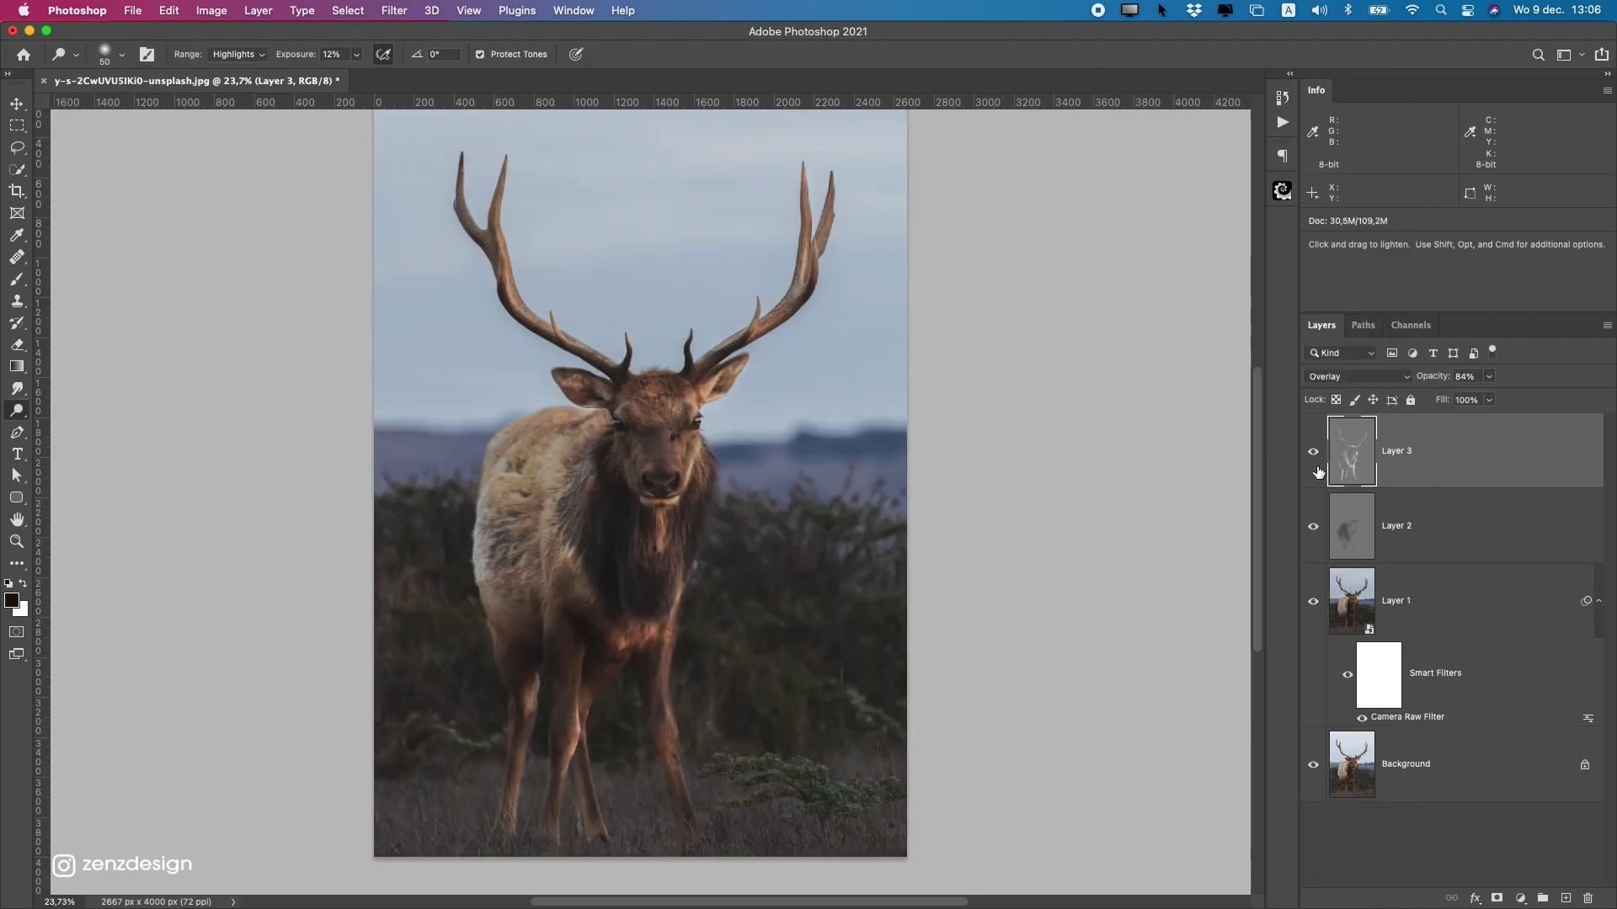
Set the foreground color to the dark gray 23201e.
{"action": "left_click", "coordinate": [11, 599]}
{"action": "left_click", "coordinate": [739, 829]}
{"action": "left_click", "coordinate": [498, 468]}
{"action": "left_click", "coordinate": [38, 257]}
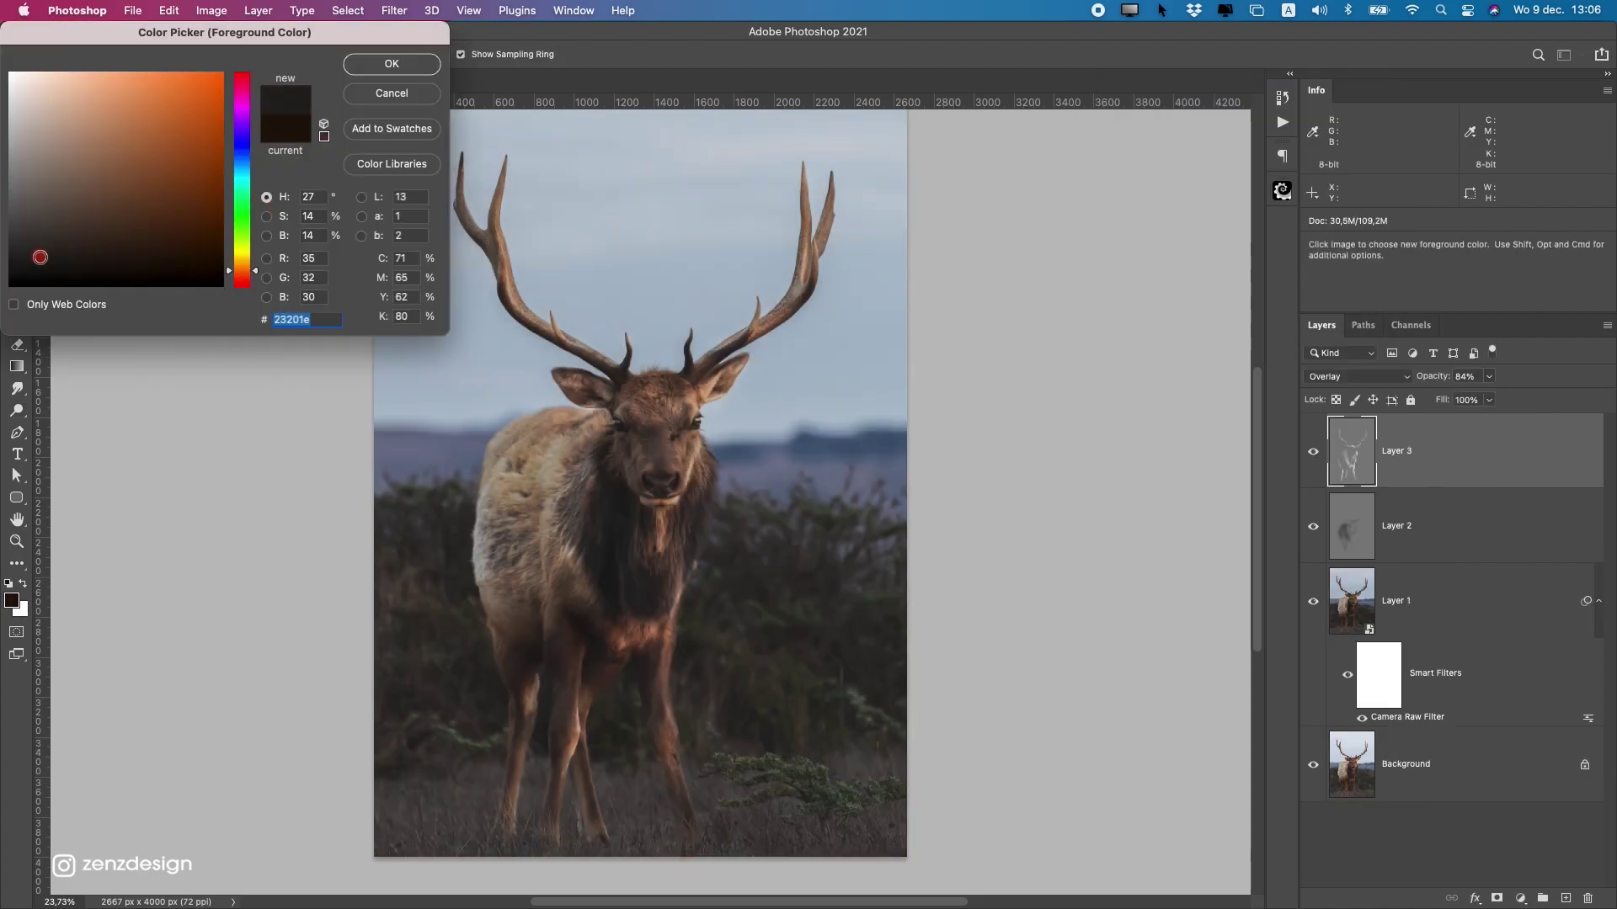
{"action": "left_click", "coordinate": [419, 65]}
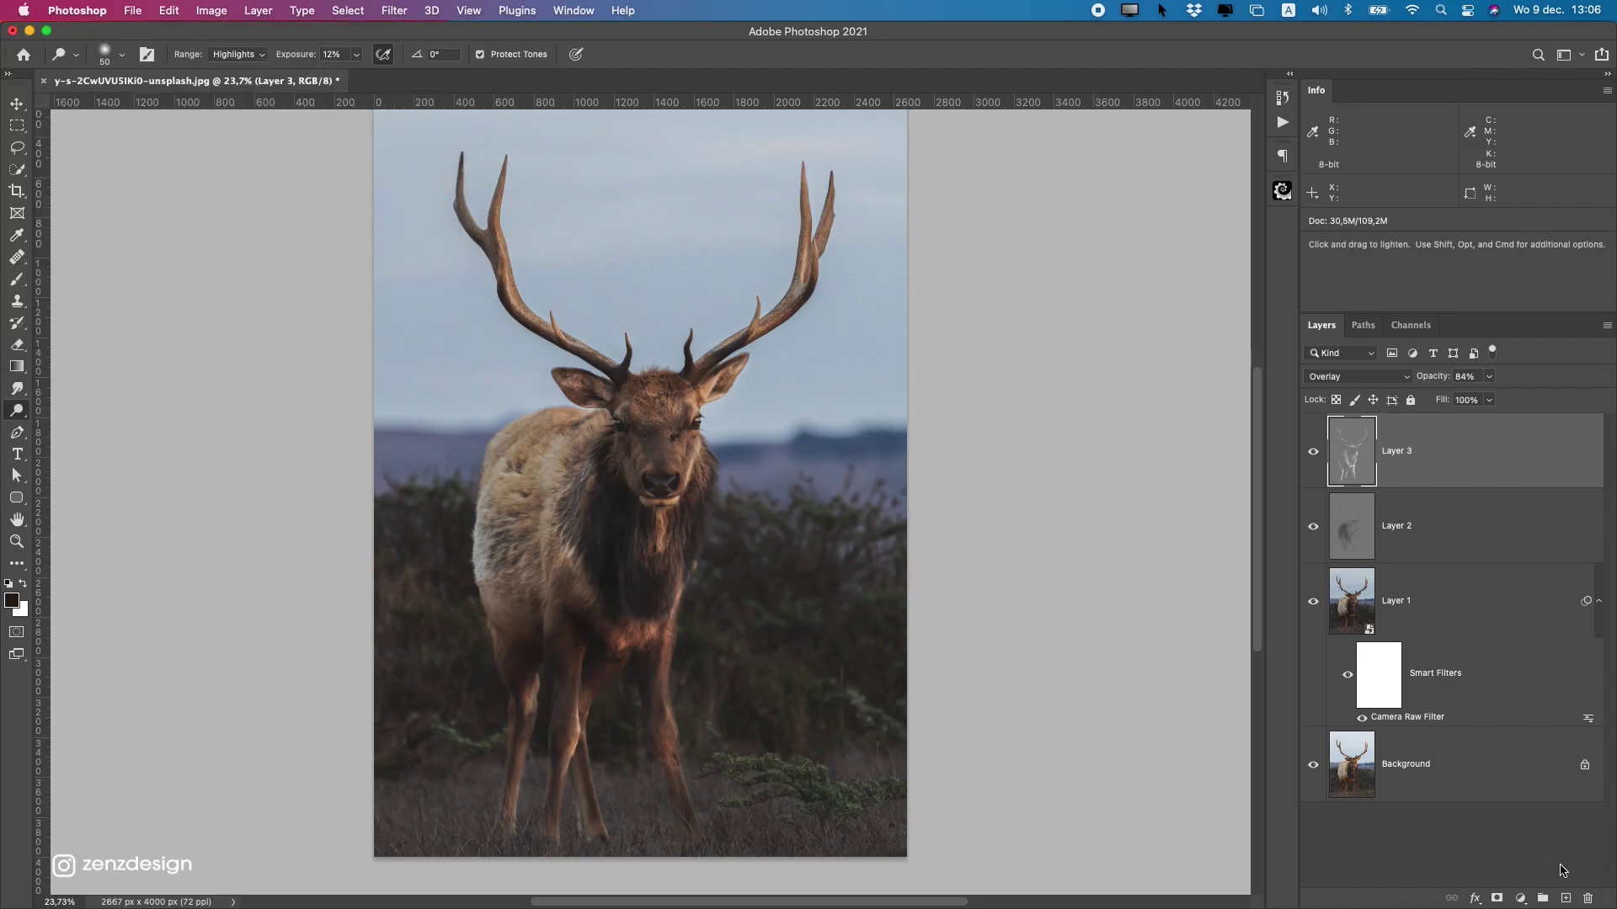
Add a linear Gradient Fill layer above Layer 3, fading from the dark foreground color to transparent at 90°, and adjust its scale.
{"action": "left_click", "coordinate": [1518, 898]}
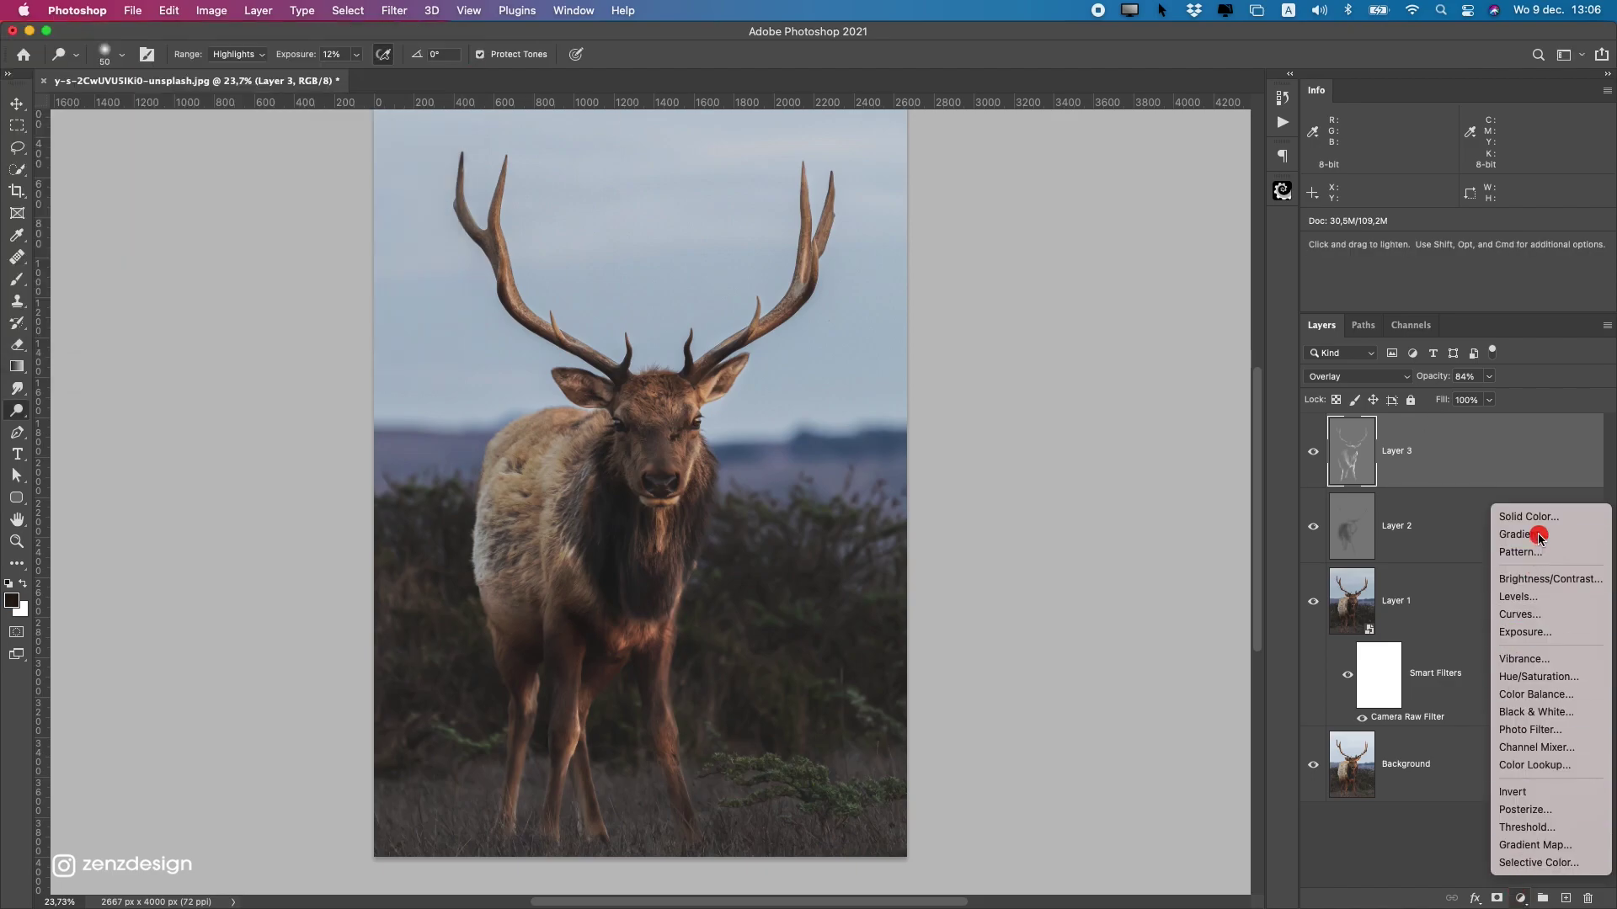
{"action": "left_click", "coordinate": [1448, 537]}
{"action": "left_click", "coordinate": [1197, 153]}
{"action": "left_click", "coordinate": [1267, 177]}
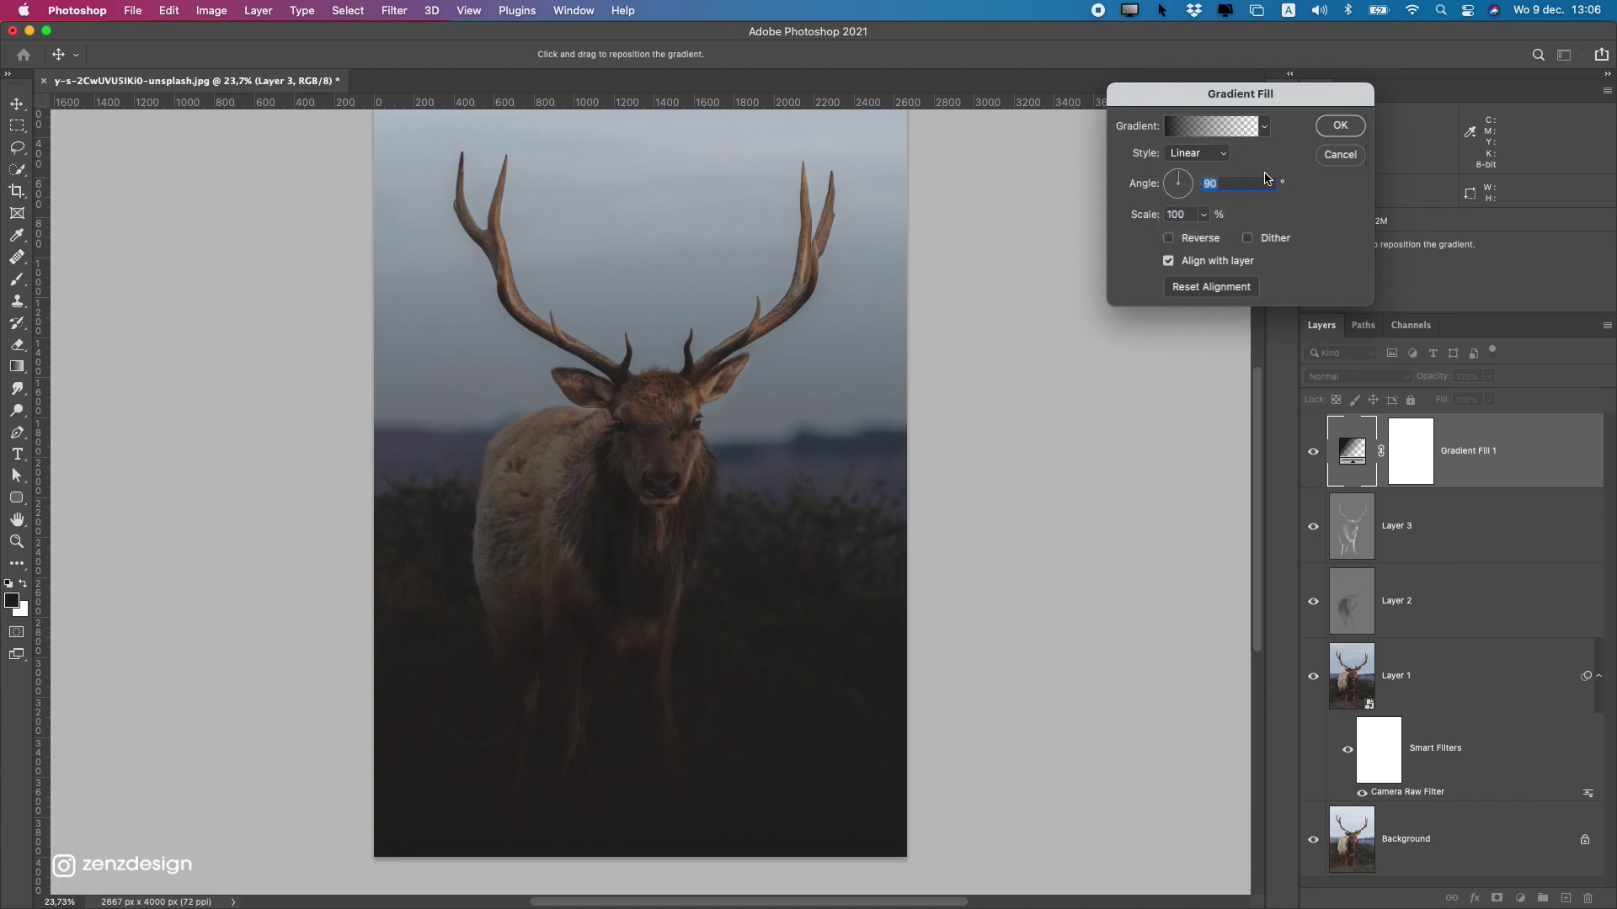
{"action": "left_click", "coordinate": [1204, 215]}
{"action": "left_click_drag", "start_coordinate": [1203, 238], "coordinate": [1215, 237]}
{"action": "left_click", "coordinate": [1341, 126]}
Keep the gradient fill layer in Normal blend mode and lower its opacity to 40%.
{"action": "left_click", "coordinate": [1338, 376]}
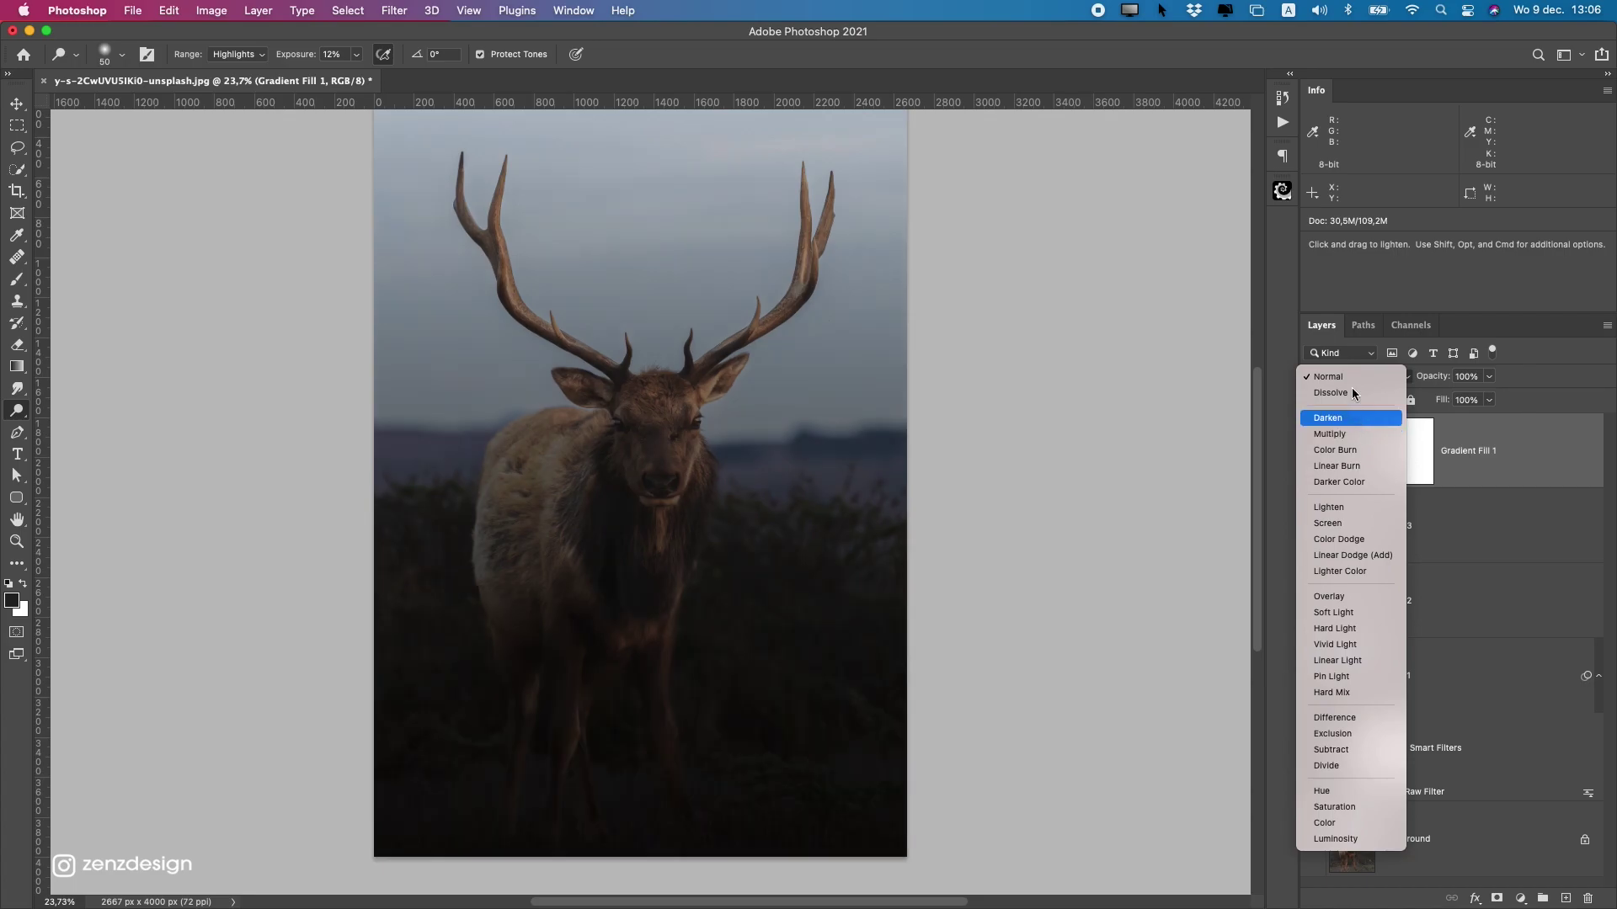
{"action": "left_click", "coordinate": [1483, 394]}
{"action": "left_click", "coordinate": [1489, 377]}
{"action": "mouse_move", "coordinate": [1456, 395]}
{"action": "left_mouse_down"}
{"action": "mouse_move", "coordinate": [1431, 399]}
{"action": "mouse_move", "coordinate": [1446, 402]}
{"action": "left_mouse_up"}
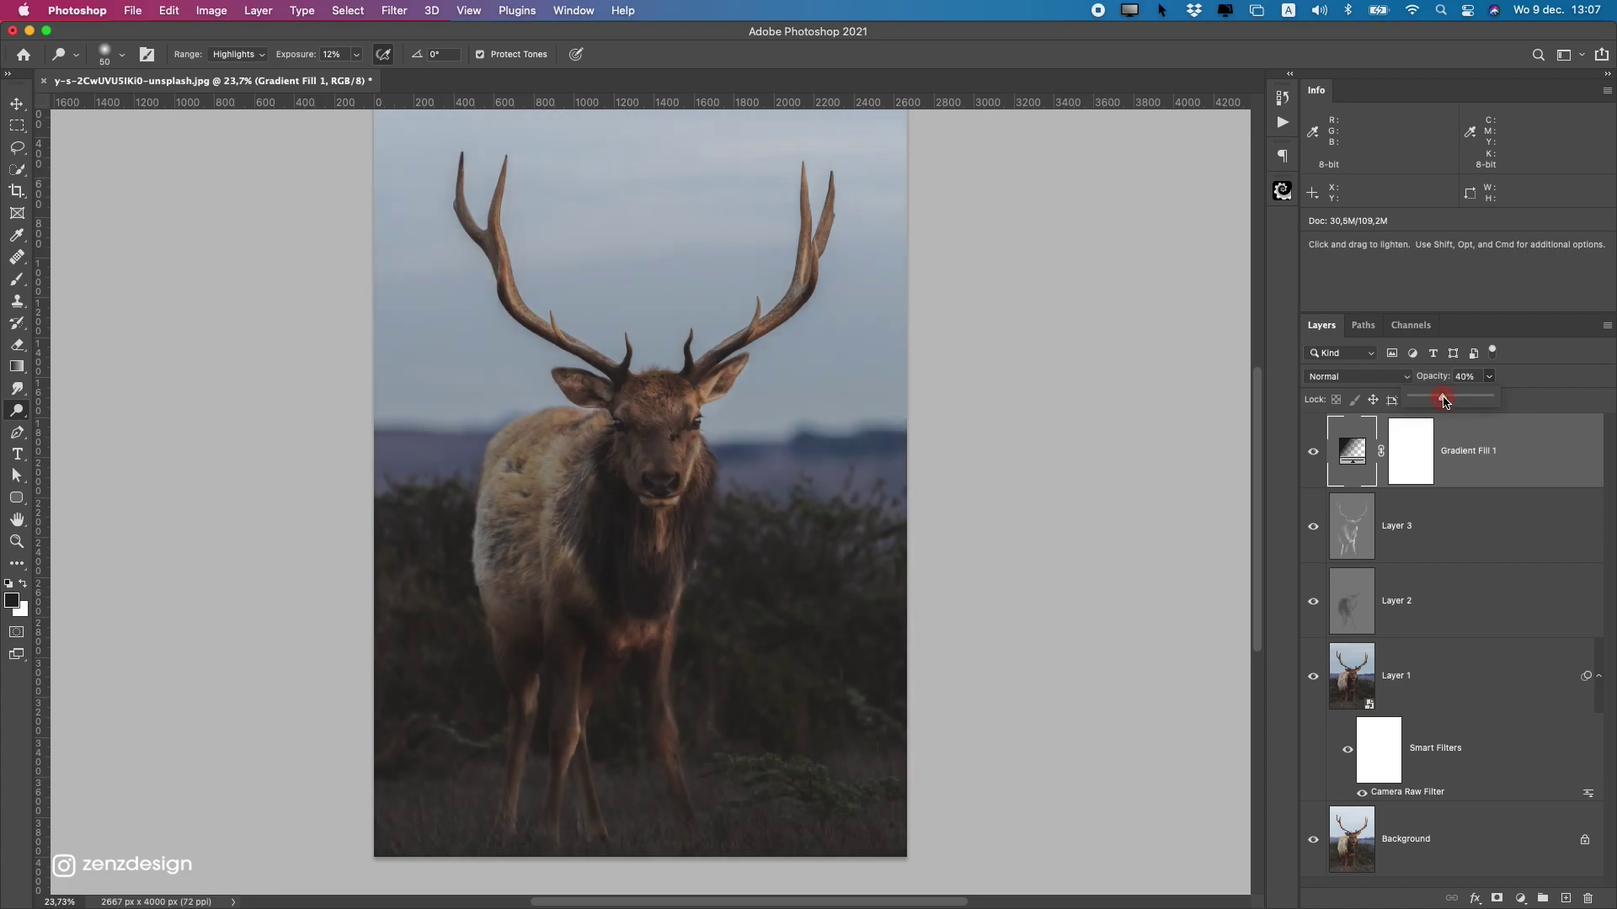
Select the gradient fill's layer mask for editing and enlarge the brush tip.
{"action": "left_click", "coordinate": [1396, 464]}
{"action": "key", "text": "bracketright"}
{"action": "key", "text": "bracketright"}
{"action": "key", "text": "bracketright"}
{"action": "key", "text": "bracketright"}
{"action": "key", "text": "bracketright"}
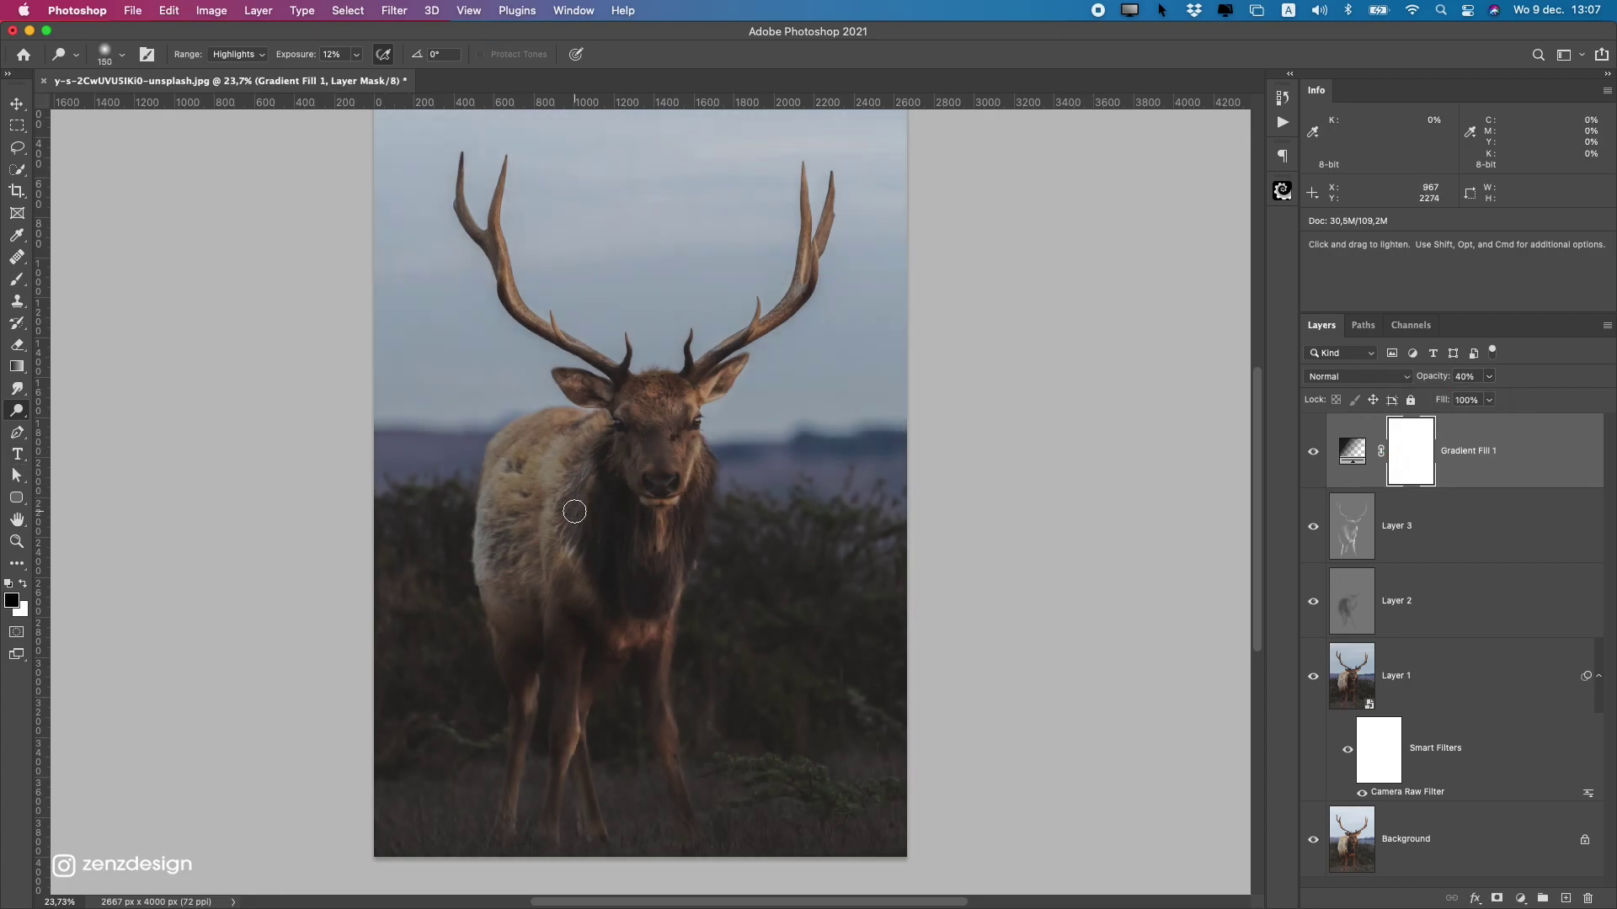
{"action": "key", "text": "F1"}
{"action": "left_click", "coordinate": [1408, 453]}
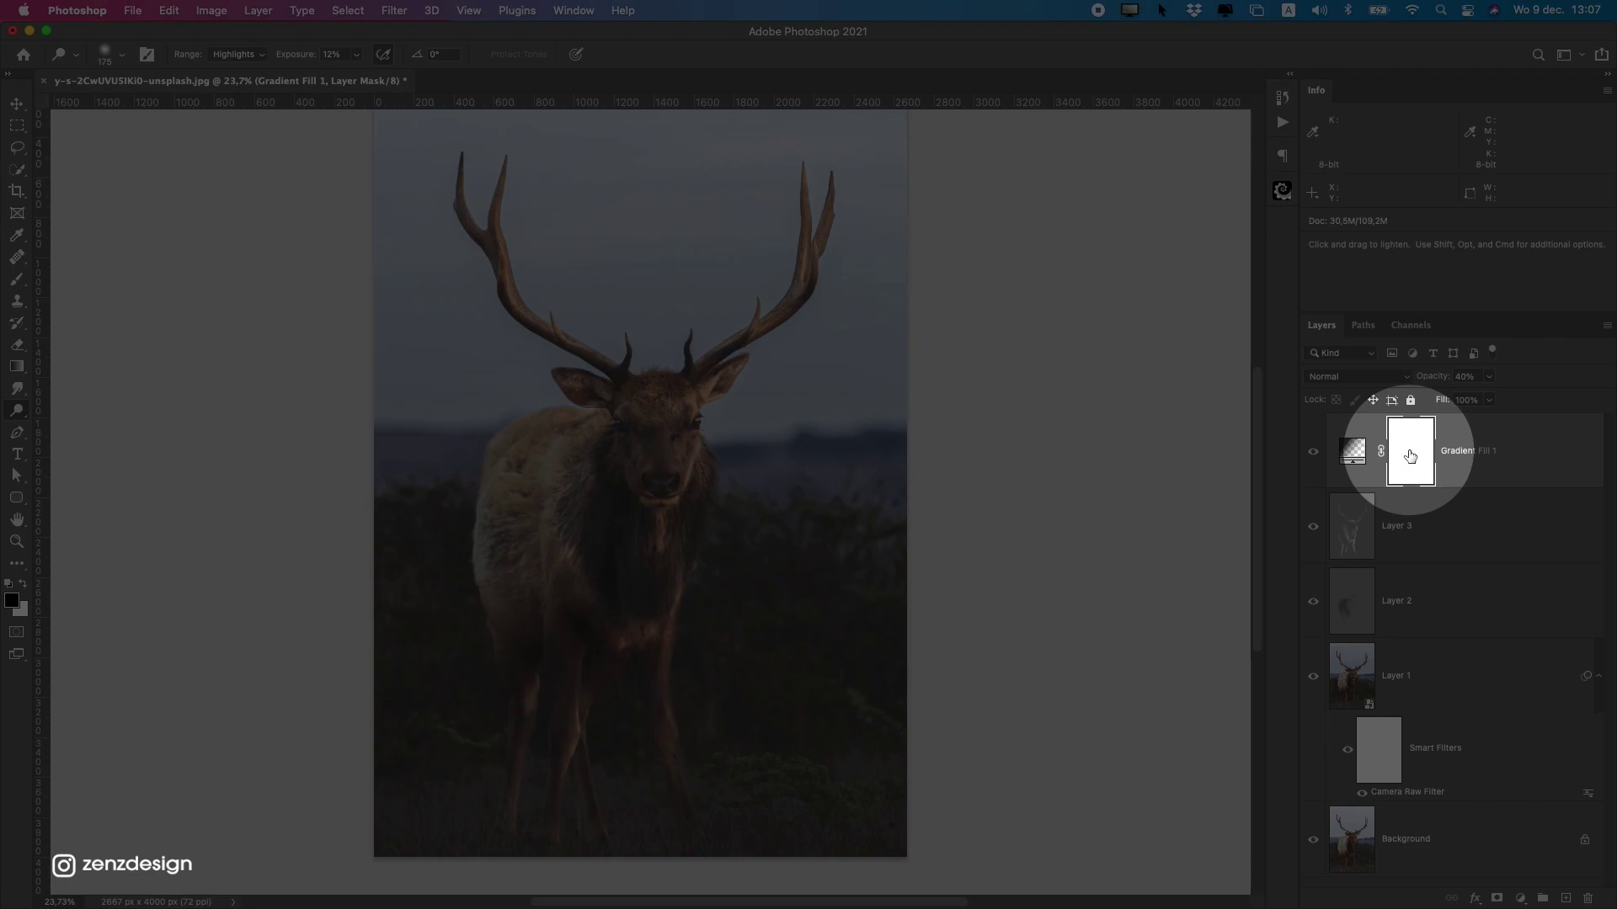
{"action": "key", "text": "F1"}
Paint black on the gradient mask over the elk's body with the Brush tool at 500 px.
{"action": "left_click", "coordinate": [599, 494]}
{"action": "left_click", "coordinate": [542, 686]}
{"action": "key", "text": "bracketright"}
{"action": "key", "text": "bracketright"}
{"action": "key", "text": "bracketright"}
{"action": "key", "text": "bracketright"}
{"action": "key", "text": "bracketright"}
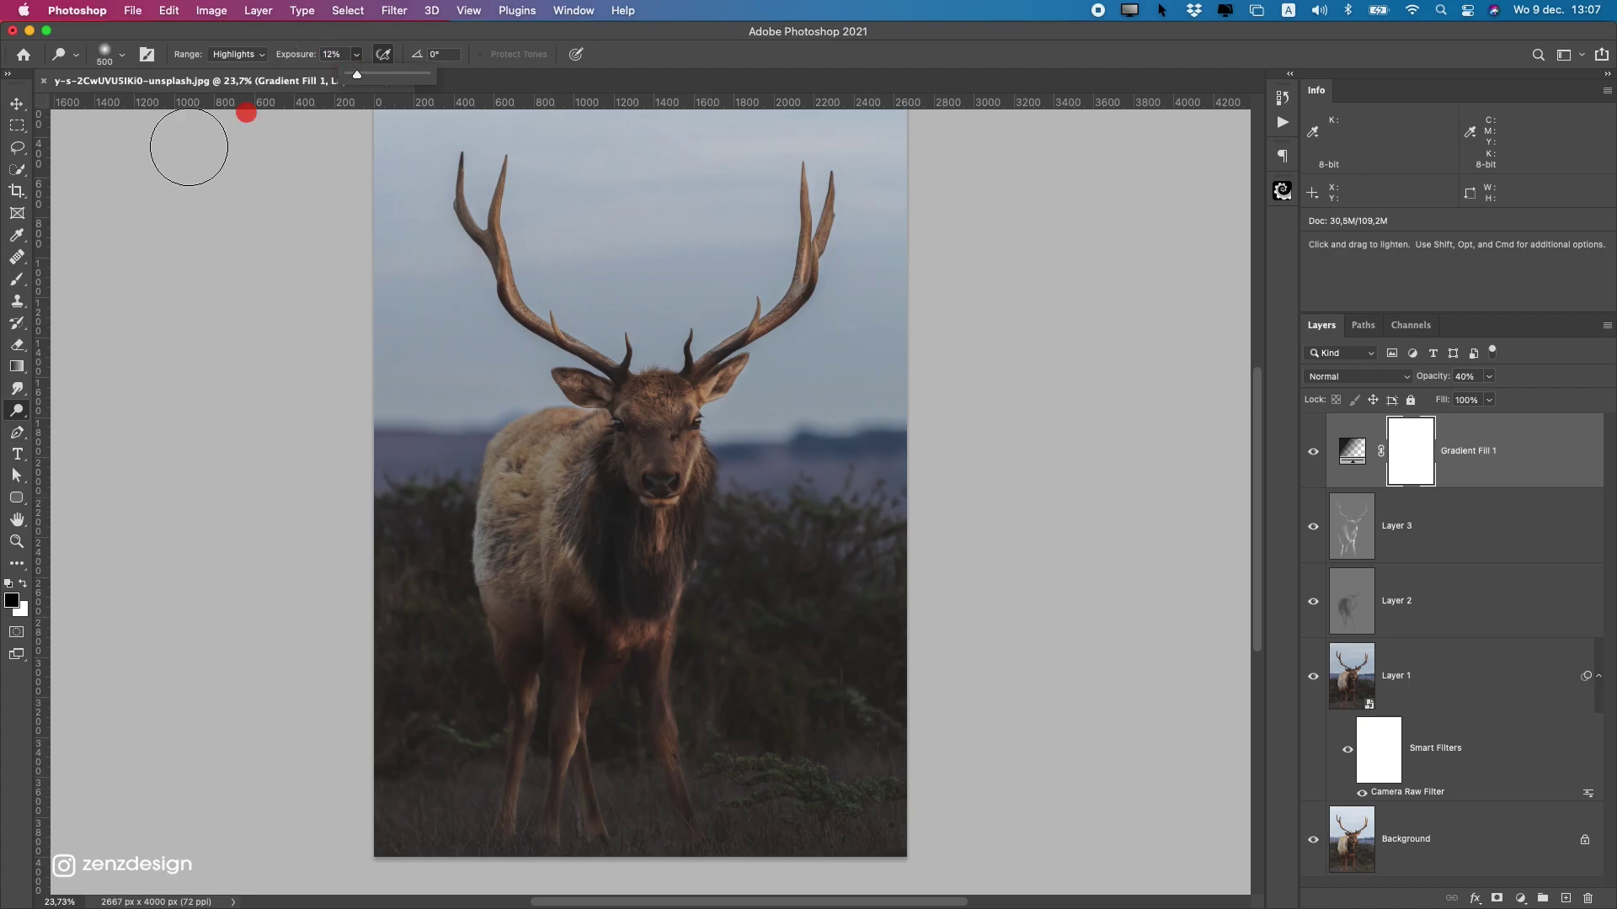
{"action": "left_click", "coordinate": [17, 279]}
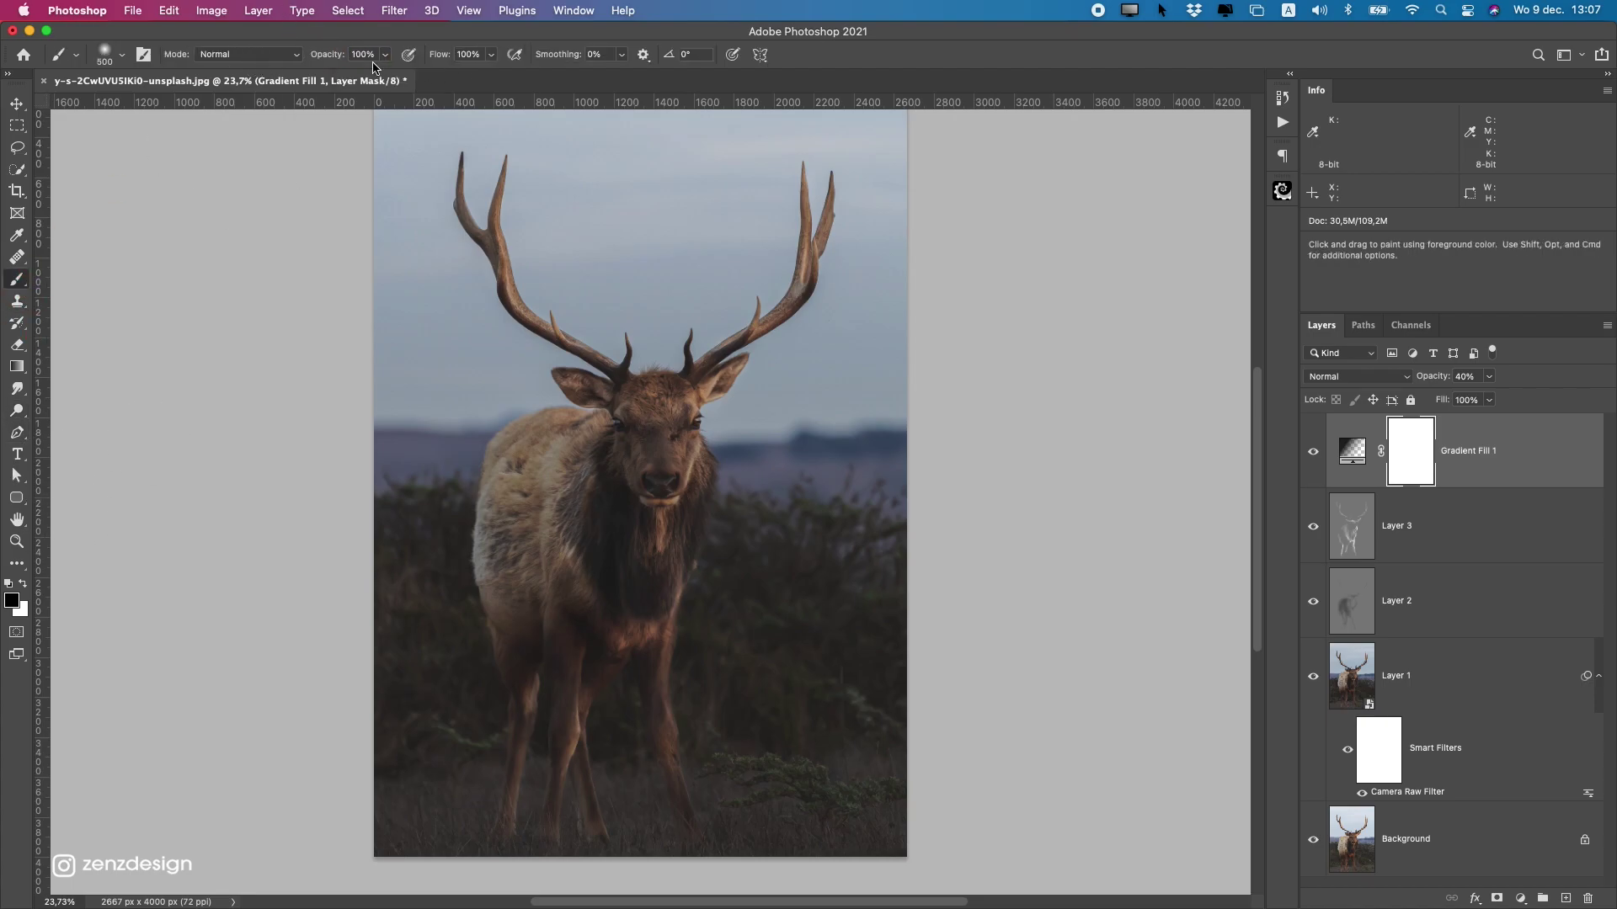
{"action": "left_click_drag", "start_coordinate": [557, 543], "coordinate": [548, 643]}
Reduce the brush to 80 px and mask the gradient off the elk's leftmost leg.
{"action": "key", "text": "bracketleft"}
{"action": "key", "text": "bracketleft"}
{"action": "key", "text": "bracketleft"}
{"action": "key", "text": "bracketleft"}
{"action": "key", "text": "bracketleft"}
{"action": "key", "text": "bracketleft"}
{"action": "left_click_drag", "start_coordinate": [510, 809], "coordinate": [518, 580]}
{"action": "key", "text": "super+z"}
{"action": "scroll", "coordinate": [537, 768], "scroll_direction": "up", "scroll_amount": 10}
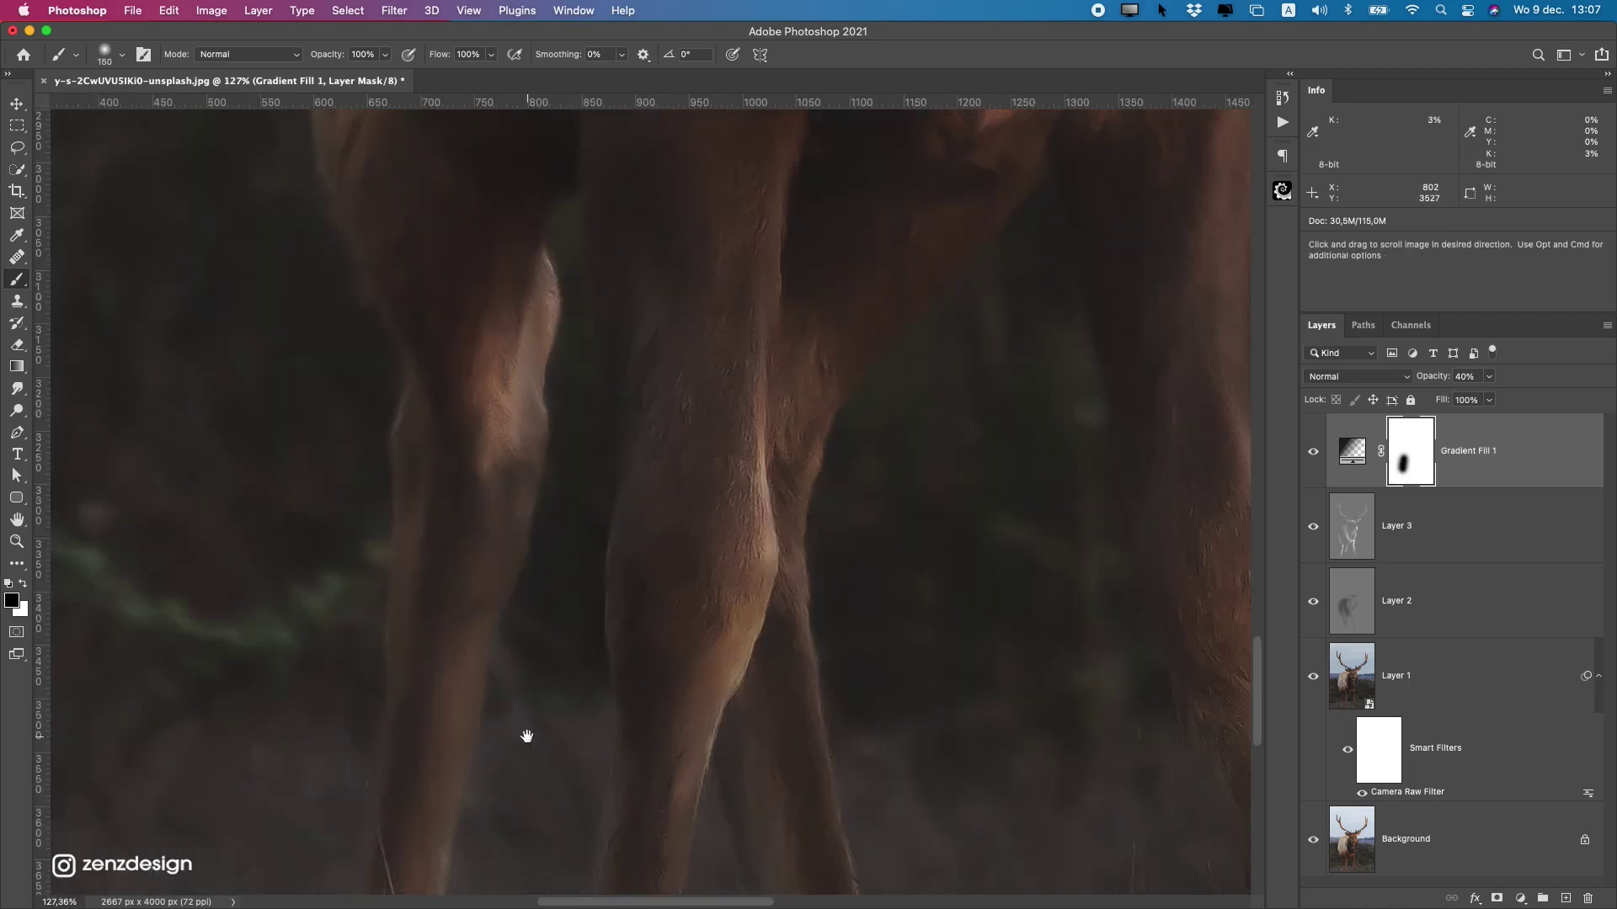
{"action": "left_click_drag", "start_coordinate": [527, 736], "coordinate": [615, 507]}
{"action": "key", "text": "bracketleft"}
{"action": "key", "text": "bracketleft"}
{"action": "key", "text": "bracketleft"}
{"action": "key", "text": "bracketleft"}
{"action": "left_click_drag", "start_coordinate": [490, 671], "coordinate": [563, 159]}
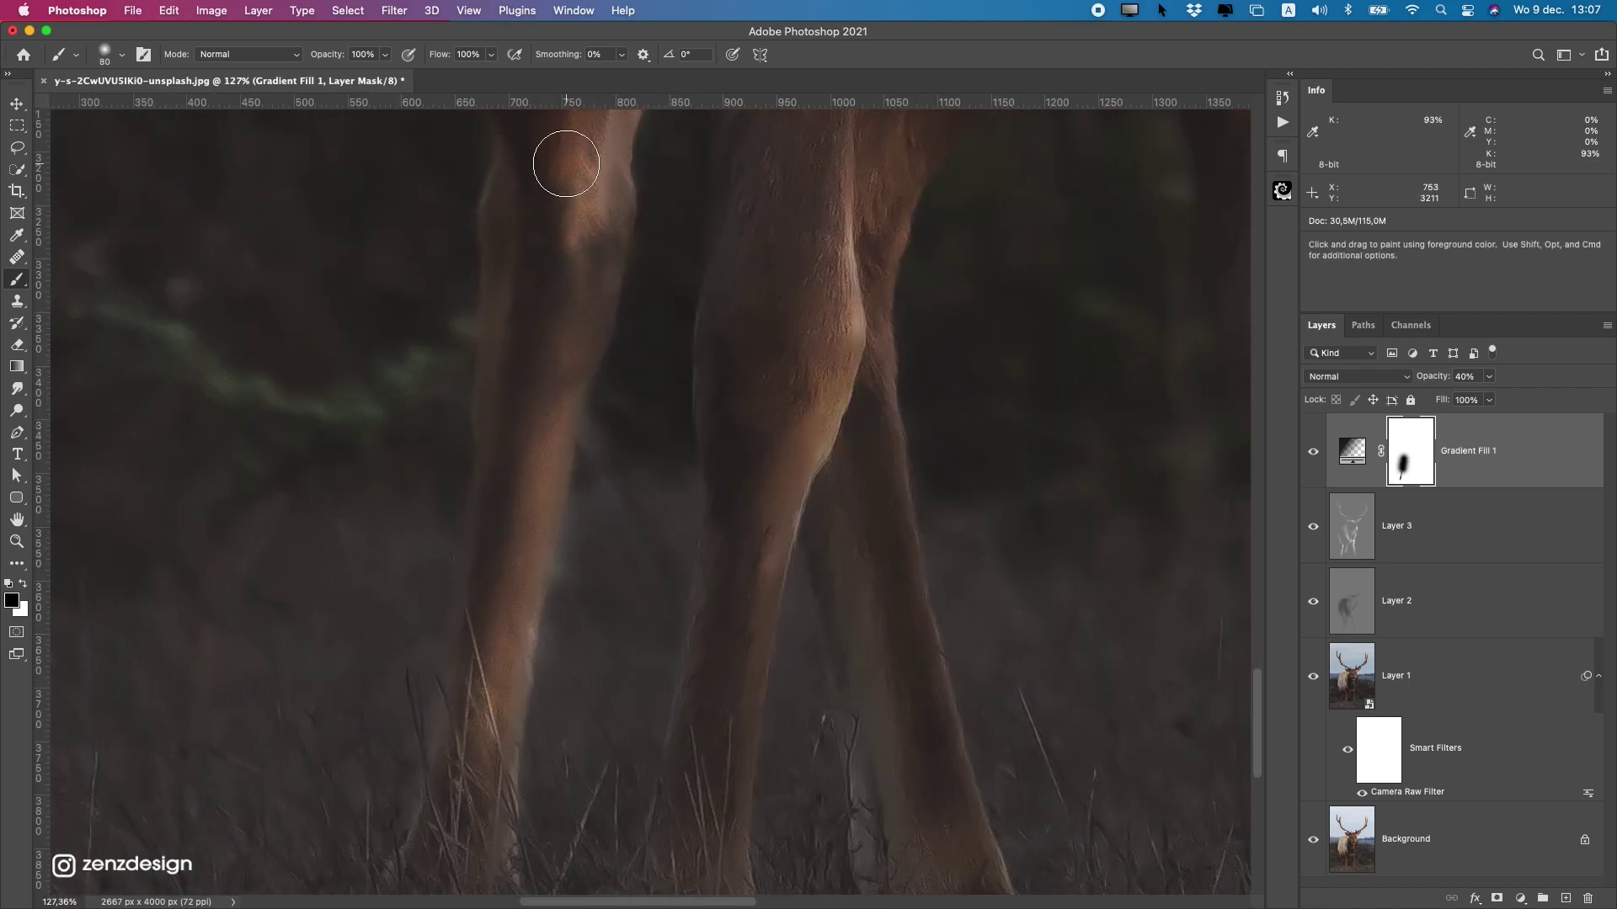
Mask the gradient off the elk's two middle legs with black brush strokes.
{"action": "scroll", "coordinate": [560, 463], "scroll_direction": "up", "scroll_amount": 3}
{"action": "left_click", "coordinate": [809, 241]}
{"action": "left_click_drag", "start_coordinate": [809, 241], "coordinate": [902, 303]}
{"action": "scroll", "coordinate": [820, 549], "scroll_direction": "down", "scroll_amount": 3}
{"action": "left_click_drag", "start_coordinate": [812, 491], "coordinate": [695, 817]}
{"action": "mouse_move", "coordinate": [895, 708]}
{"action": "left_mouse_down"}
{"action": "mouse_move", "coordinate": [820, 230]}
{"action": "mouse_move", "coordinate": [913, 848]}
{"action": "left_mouse_up"}
{"action": "scroll", "coordinate": [801, 451], "scroll_direction": "down", "scroll_amount": 5}
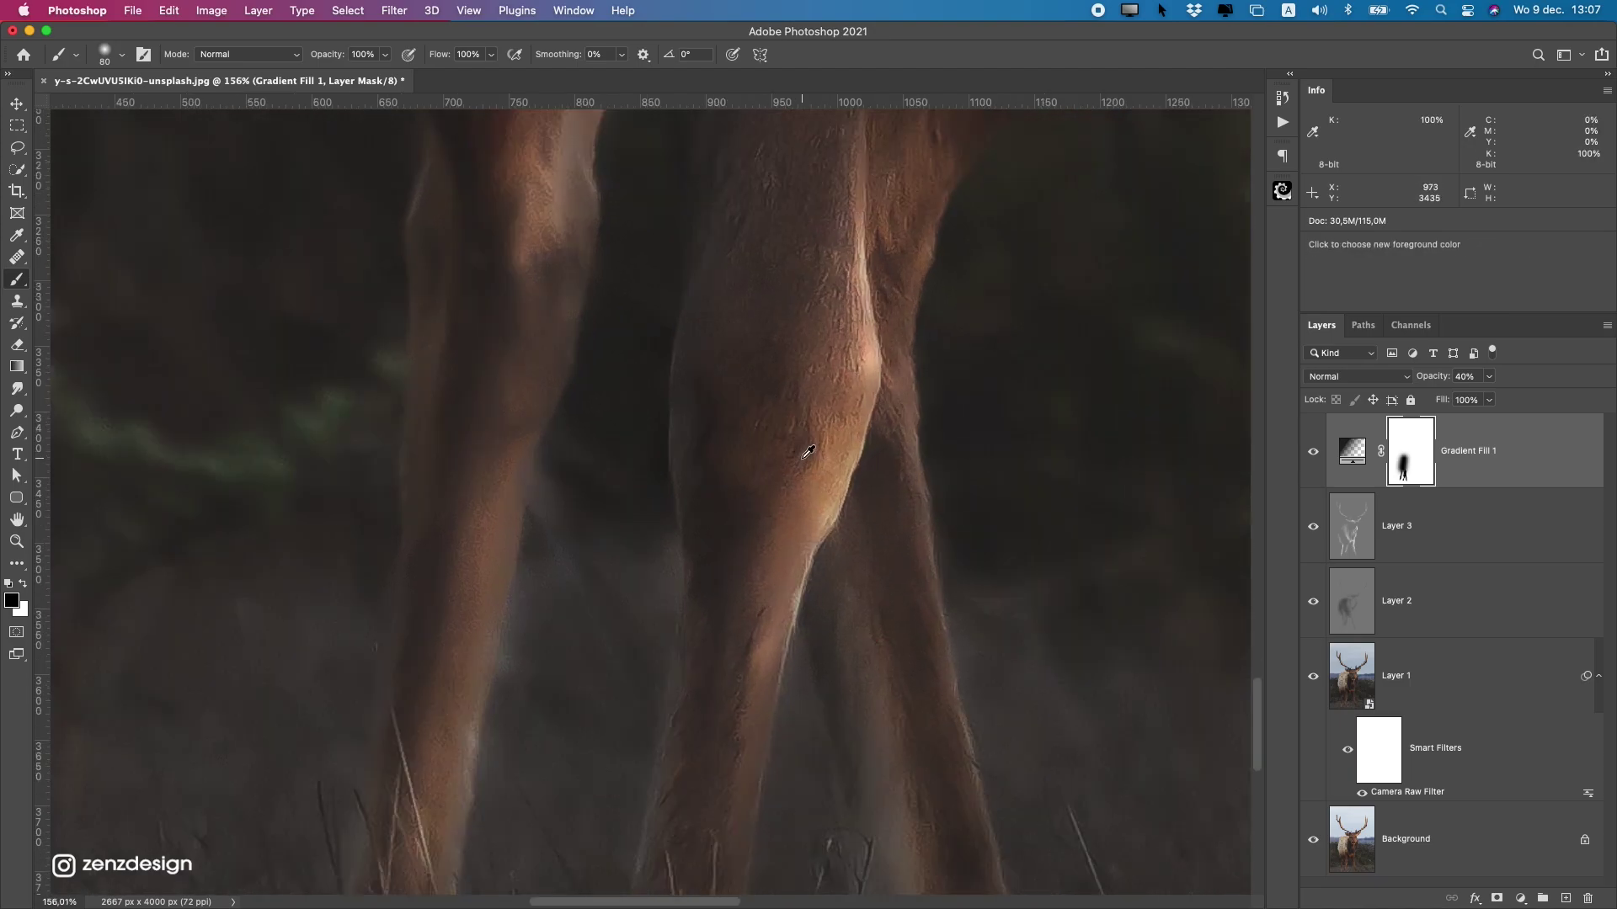
Mask the gradient off the elk's rightmost leg, undoing the stray stroke beside it.
{"action": "mouse_move", "coordinate": [873, 266]}
{"action": "left_mouse_down"}
{"action": "mouse_move", "coordinate": [864, 333]}
{"action": "mouse_move", "coordinate": [891, 290]}
{"action": "left_mouse_up"}
{"action": "mouse_move", "coordinate": [1086, 561]}
{"action": "left_mouse_down"}
{"action": "mouse_move", "coordinate": [1043, 343]}
{"action": "mouse_move", "coordinate": [1105, 649]}
{"action": "mouse_move", "coordinate": [1073, 515]}
{"action": "left_mouse_up"}
{"action": "key", "text": "super+z"}
{"action": "scroll", "coordinate": [999, 466], "scroll_direction": "down", "scroll_amount": 1}
{"action": "scroll", "coordinate": [1029, 386], "scroll_direction": "up", "scroll_amount": 4}
{"action": "mouse_move", "coordinate": [967, 372]}
{"action": "left_mouse_down"}
{"action": "mouse_move", "coordinate": [942, 385]}
{"action": "mouse_move", "coordinate": [882, 551]}
{"action": "mouse_move", "coordinate": [950, 323]}
{"action": "left_mouse_up"}
{"action": "scroll", "coordinate": [938, 358], "scroll_direction": "down", "scroll_amount": 10}
{"action": "scroll", "coordinate": [661, 606], "scroll_direction": "up", "scroll_amount": 4}
{"action": "scroll", "coordinate": [659, 572], "scroll_direction": "down", "scroll_amount": 2}
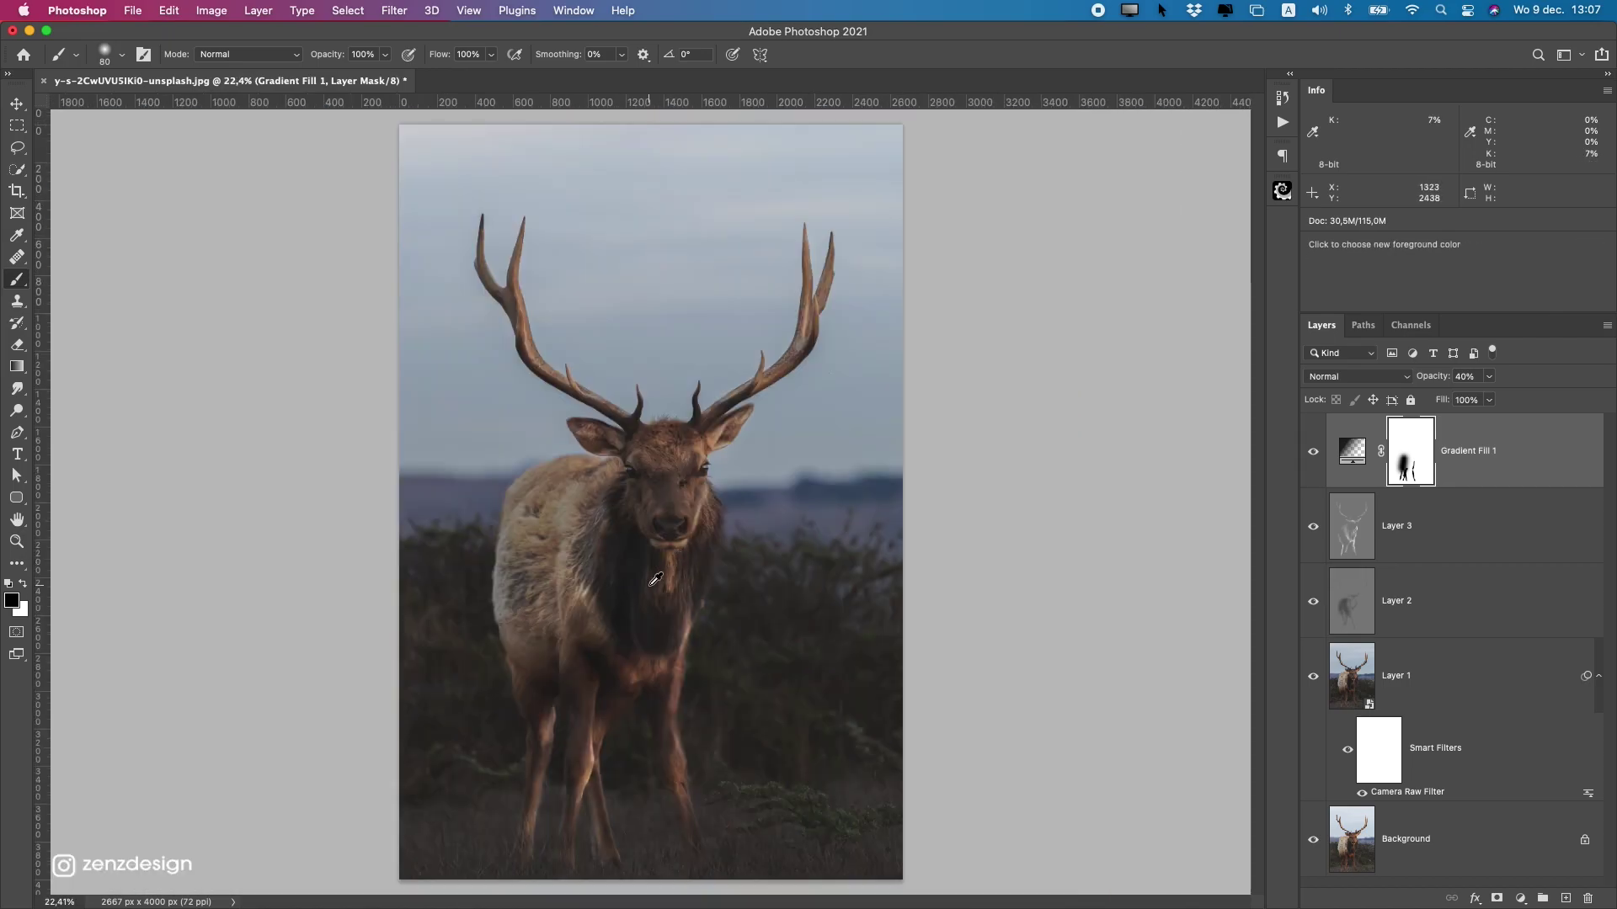
Enlarge the brush to 500 px and mask the gradient off the elk's chest, neck mane and belly.
{"action": "scroll", "coordinate": [677, 539], "scroll_direction": "up", "scroll_amount": 1}
{"action": "key", "text": "bracketright"}
{"action": "key", "text": "bracketright"}
{"action": "left_click_drag", "start_coordinate": [673, 658], "coordinate": [636, 668]}
{"action": "key", "text": "bracketright"}
{"action": "key", "text": "bracketright"}
{"action": "key", "text": "bracketright"}
{"action": "left_click_drag", "start_coordinate": [695, 489], "coordinate": [697, 496]}
{"action": "key", "text": "bracketright"}
{"action": "left_click_drag", "start_coordinate": [546, 657], "coordinate": [539, 666]}
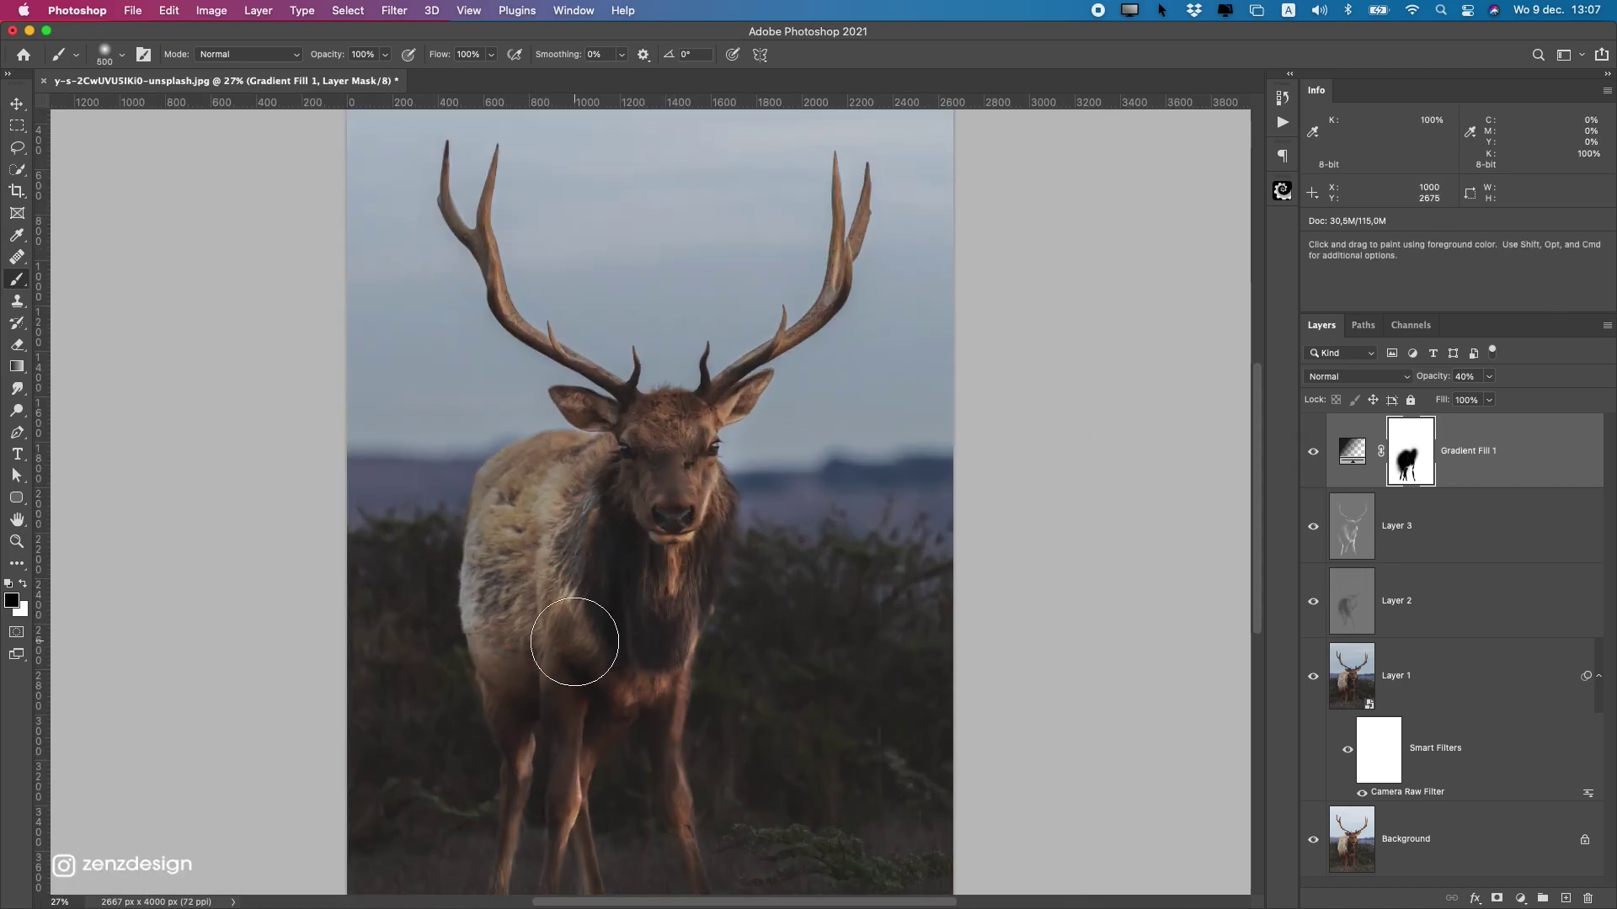
Compare the photo with the gradient fill layer hidden and shown, checking the elk and the surrounding ground.
{"action": "scroll", "coordinate": [574, 641], "scroll_direction": "down", "scroll_amount": 4}
{"action": "scroll", "coordinate": [633, 562], "scroll_direction": "up", "scroll_amount": 5}
{"action": "left_click", "coordinate": [1316, 446]}
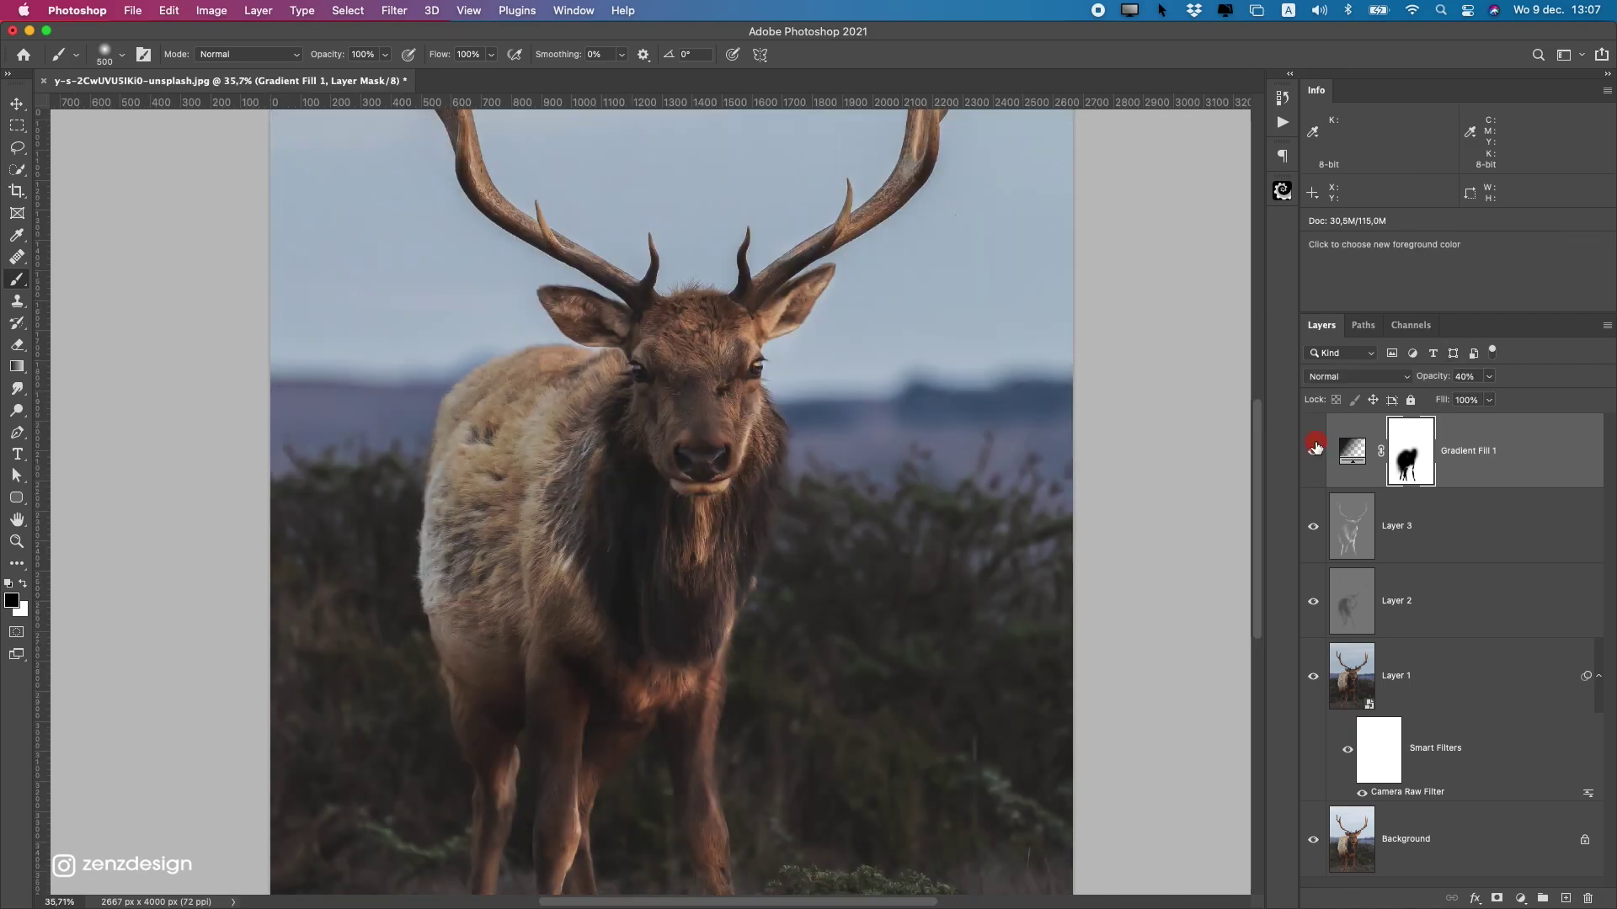
{"action": "scroll", "coordinate": [825, 408], "scroll_direction": "up", "scroll_amount": 1}
{"action": "scroll", "coordinate": [866, 546], "scroll_direction": "down", "scroll_amount": 2}
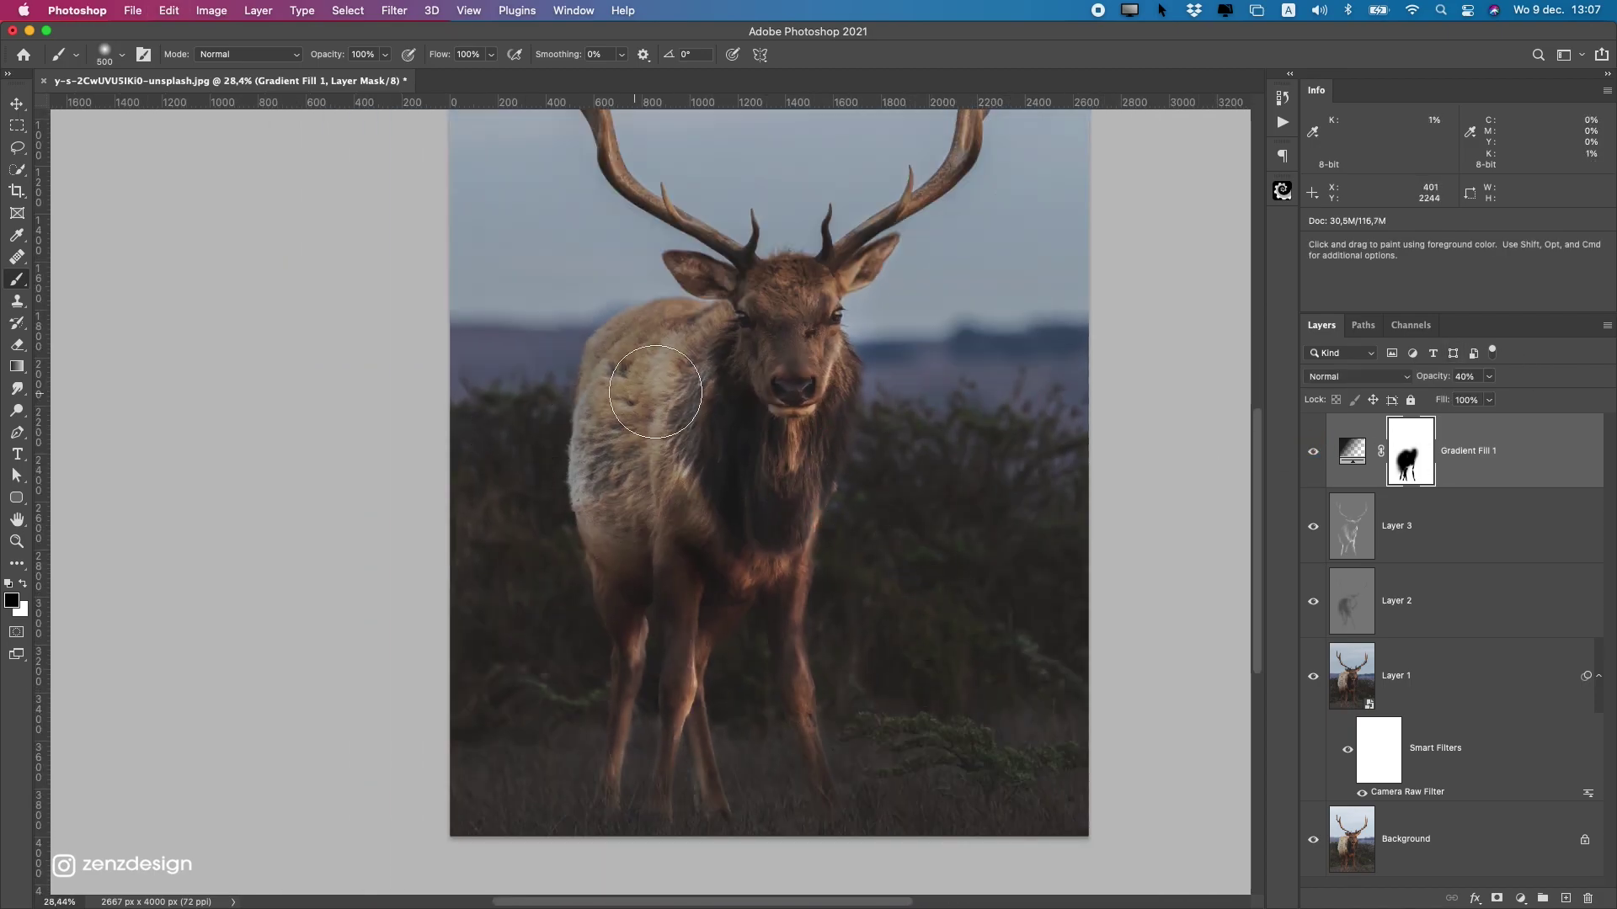
{"action": "scroll", "coordinate": [720, 621], "scroll_direction": "up", "scroll_amount": 3}
{"action": "scroll", "coordinate": [717, 610], "scroll_direction": "right", "scroll_amount": 3}
{"action": "scroll", "coordinate": [718, 607], "scroll_direction": "down", "scroll_amount": 3}
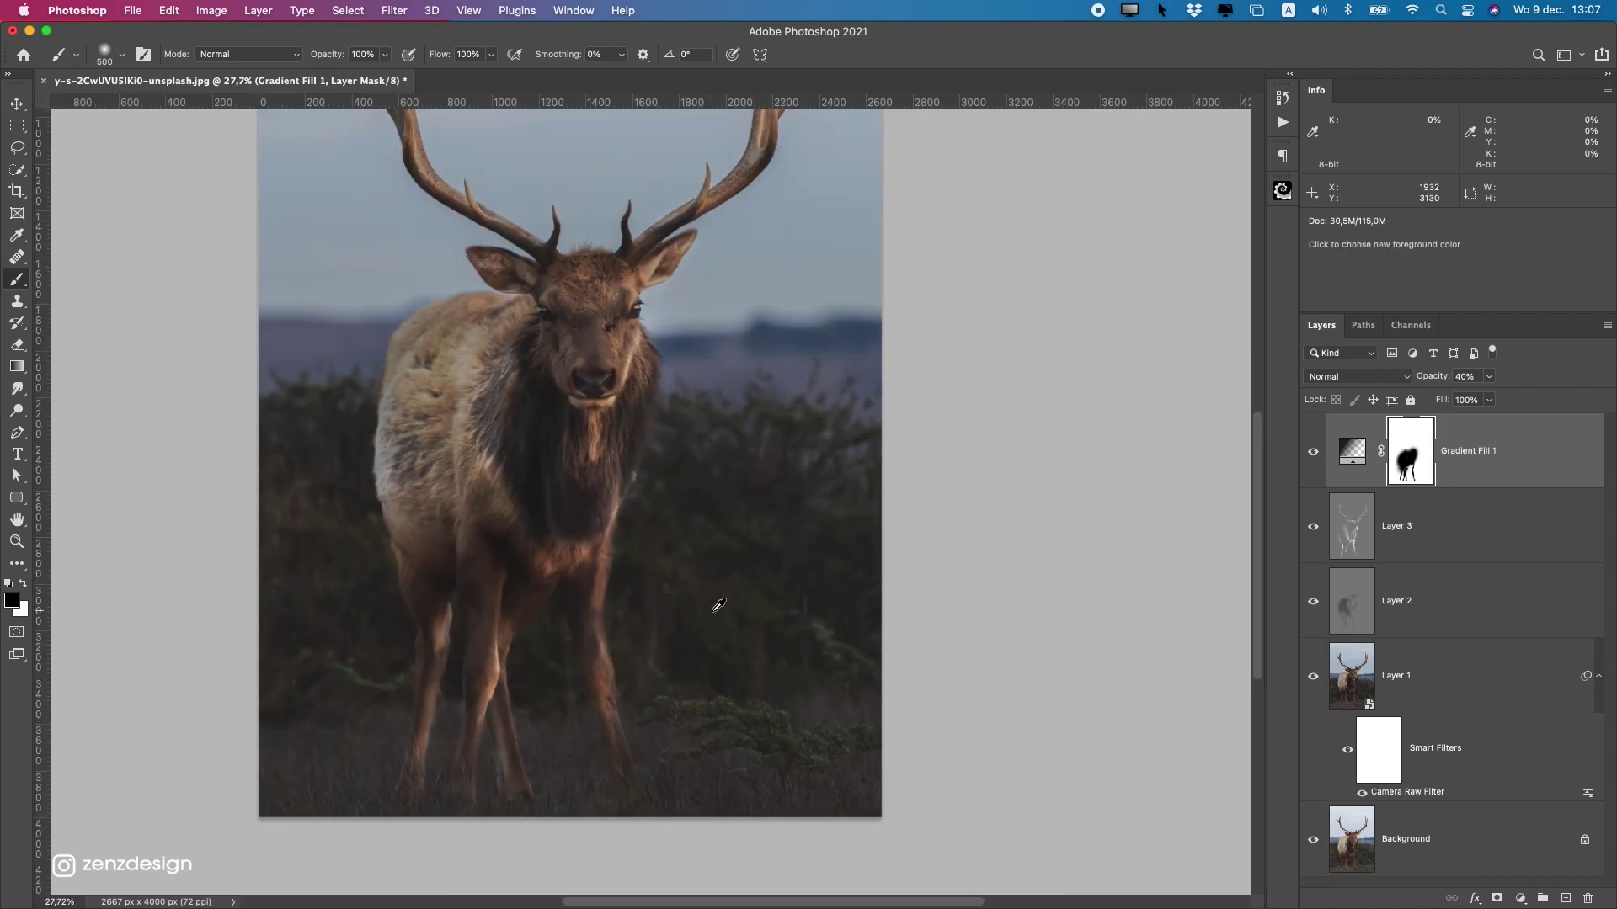
{"action": "left_click_drag", "start_coordinate": [651, 424], "coordinate": [837, 499]}
Toggle the gradient fill layer's visibility once more and lower its opacity to 33%.
{"action": "left_click", "coordinate": [1319, 455]}
{"action": "left_click", "coordinate": [1315, 452]}
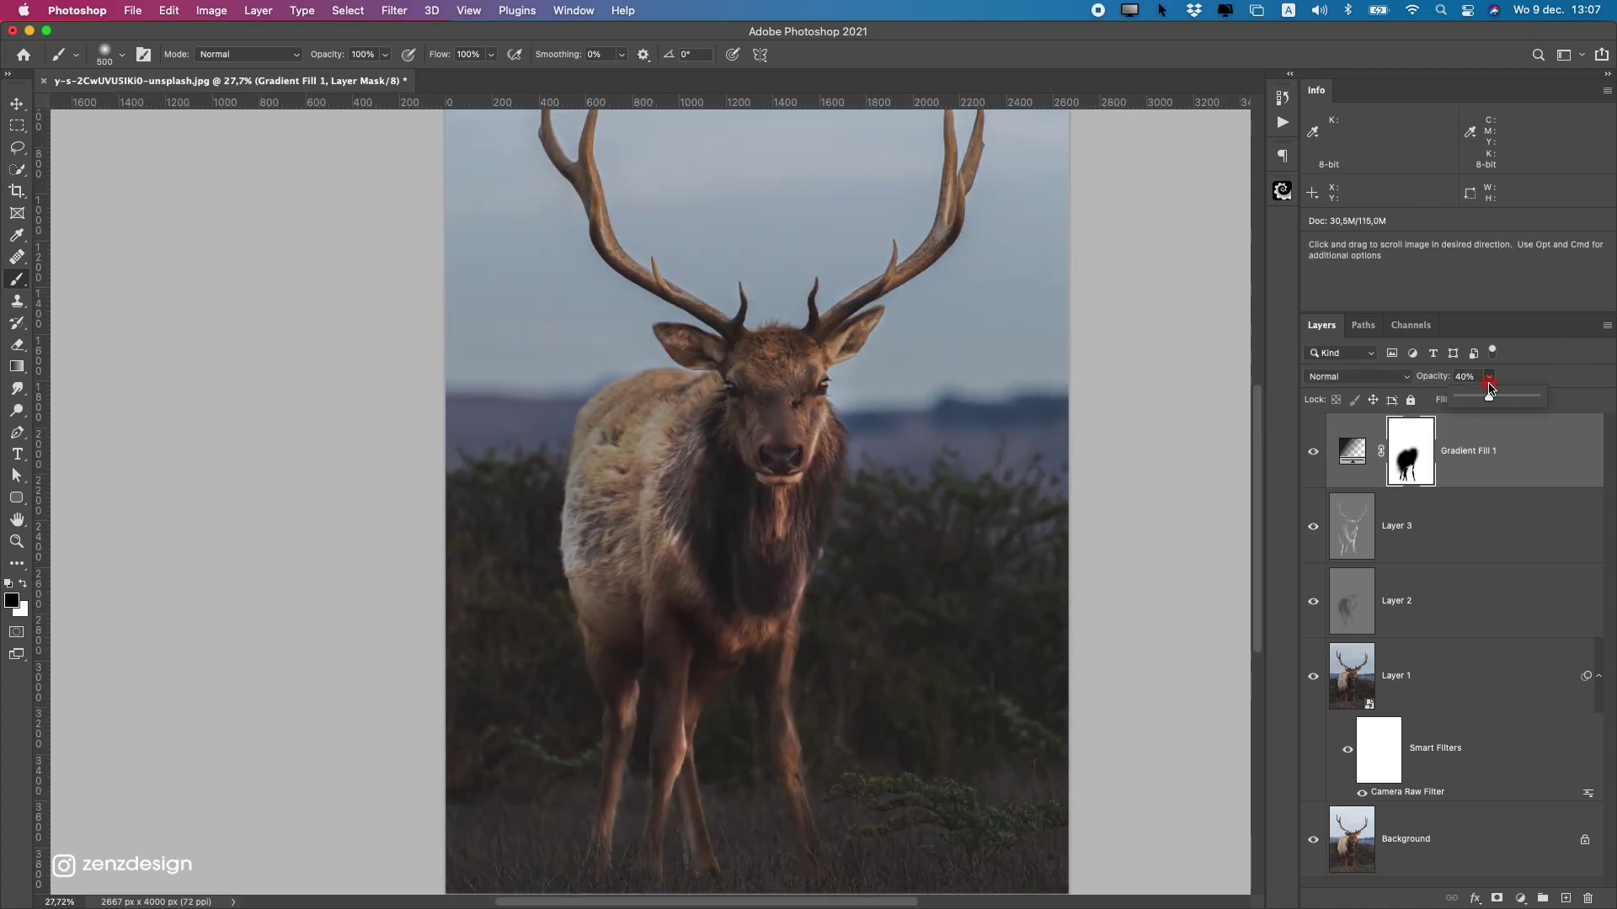
{"action": "scroll", "coordinate": [783, 696], "scroll_direction": "down", "scroll_amount": 3}
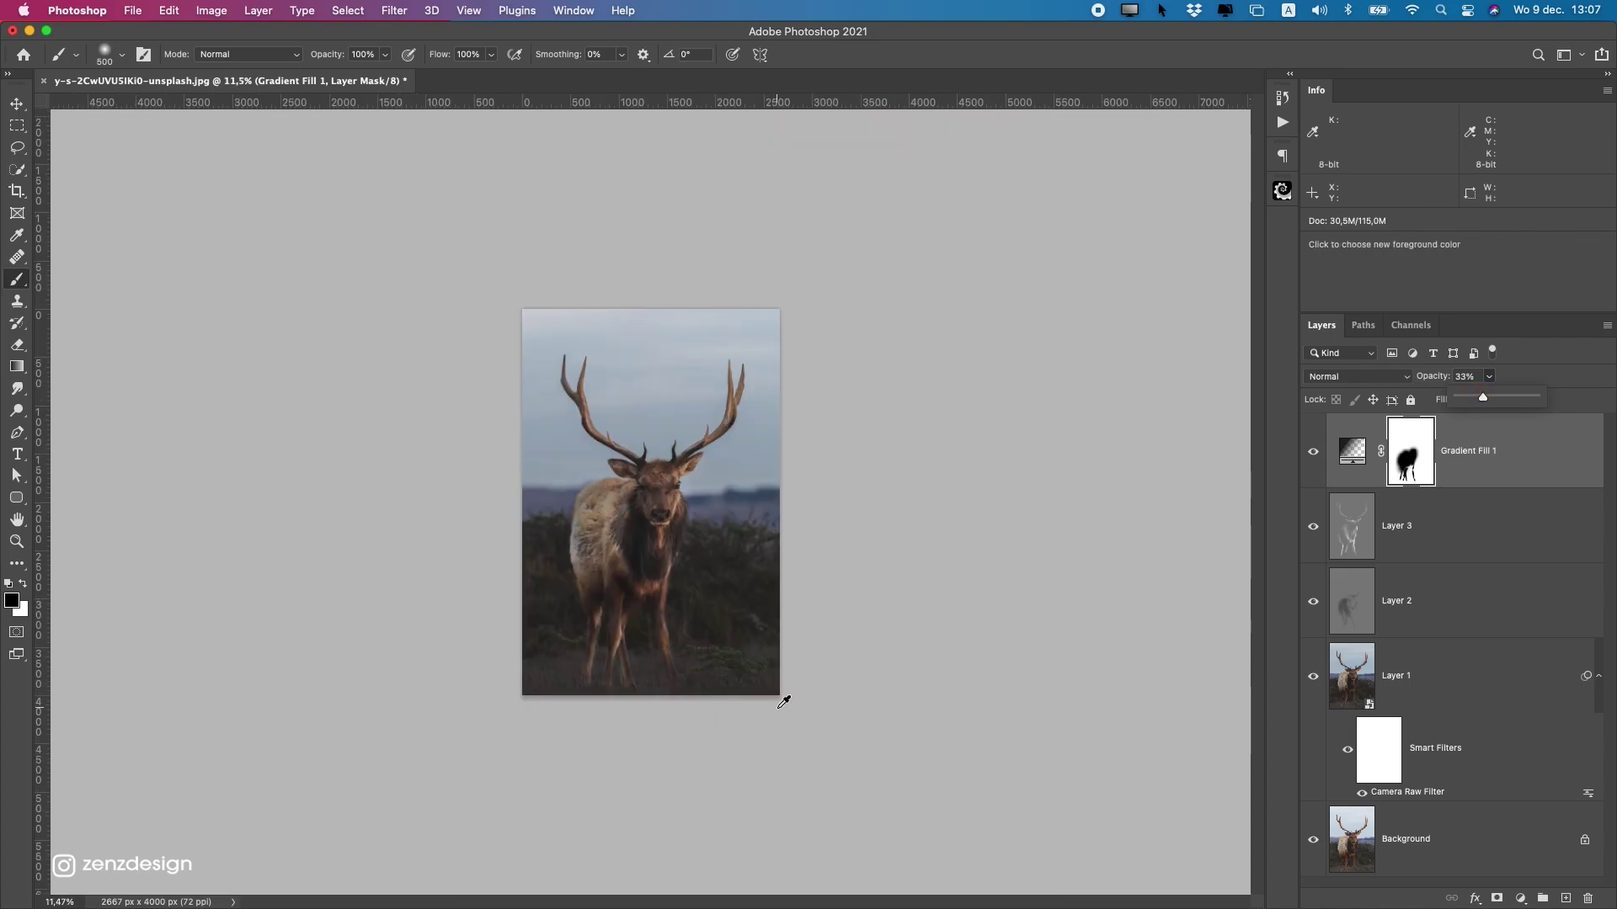
{"action": "scroll", "coordinate": [762, 686], "scroll_direction": "up", "scroll_amount": 3}
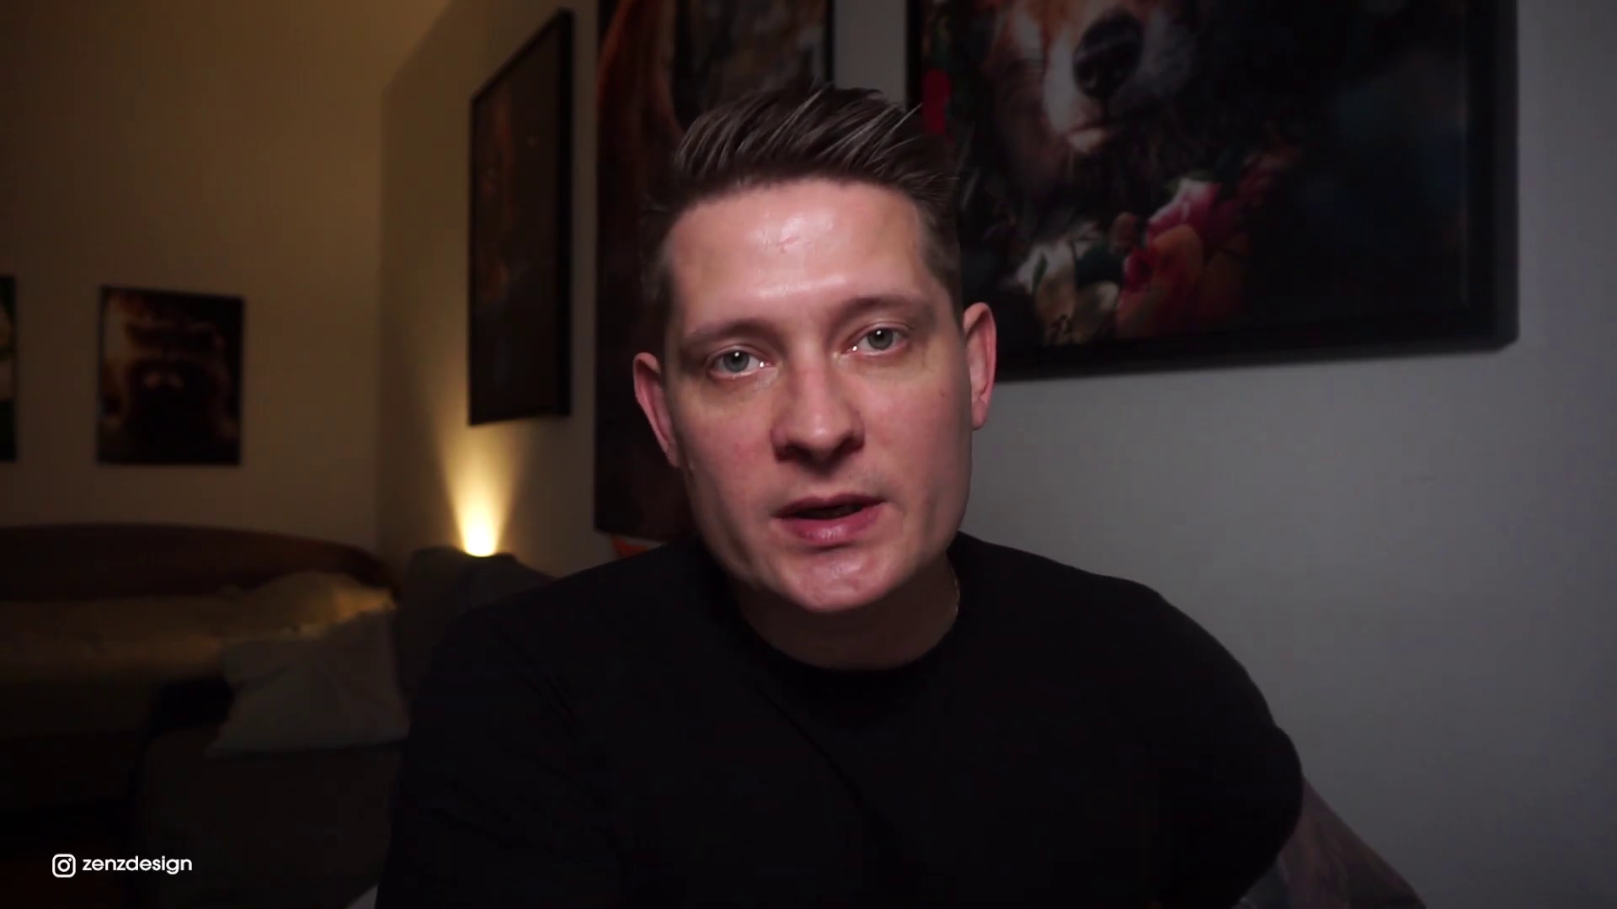